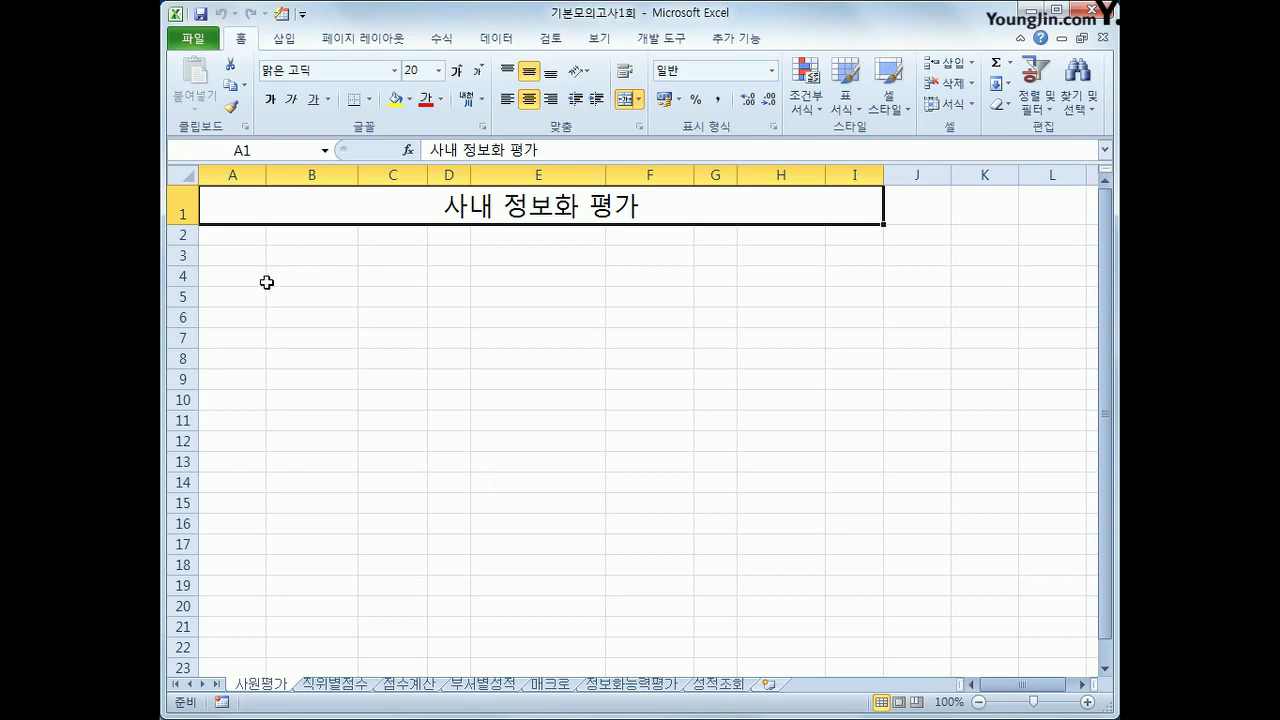
# - Start a Microsoft Query import at cell A3 from the MS Access database 사원평가.accdb
pyautogui.click(235, 261)
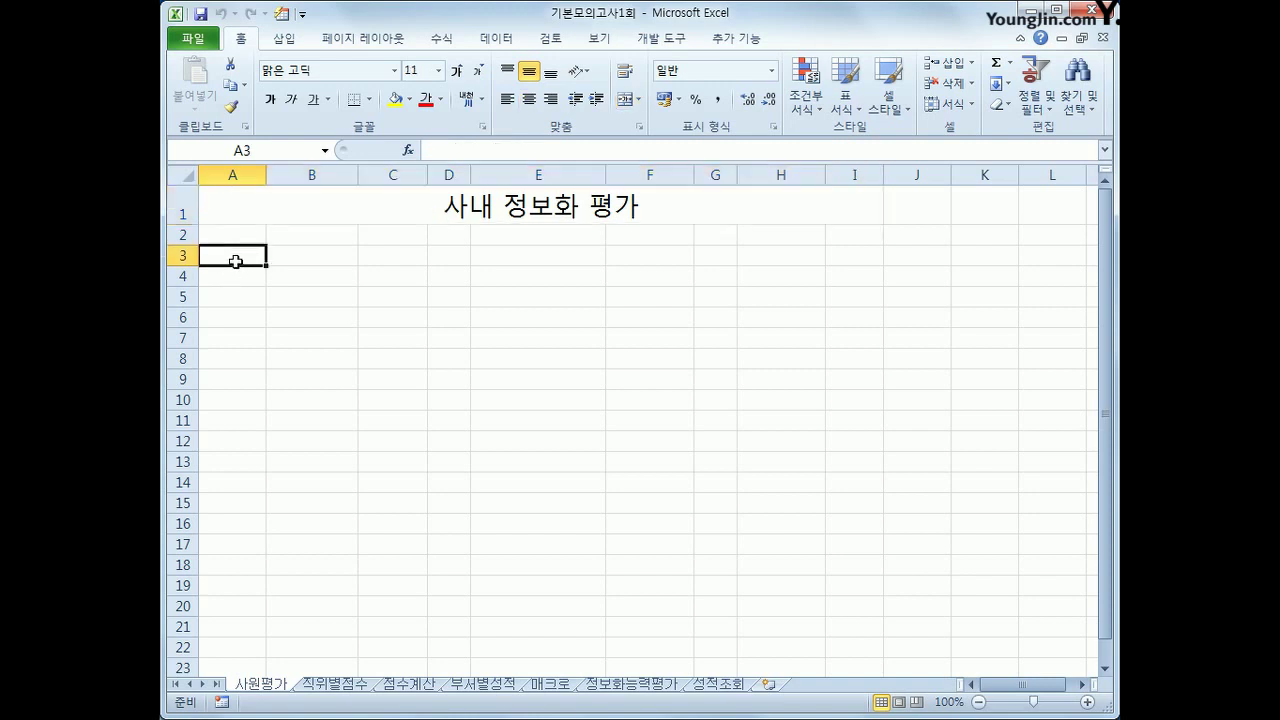
pyautogui.click(505, 45)
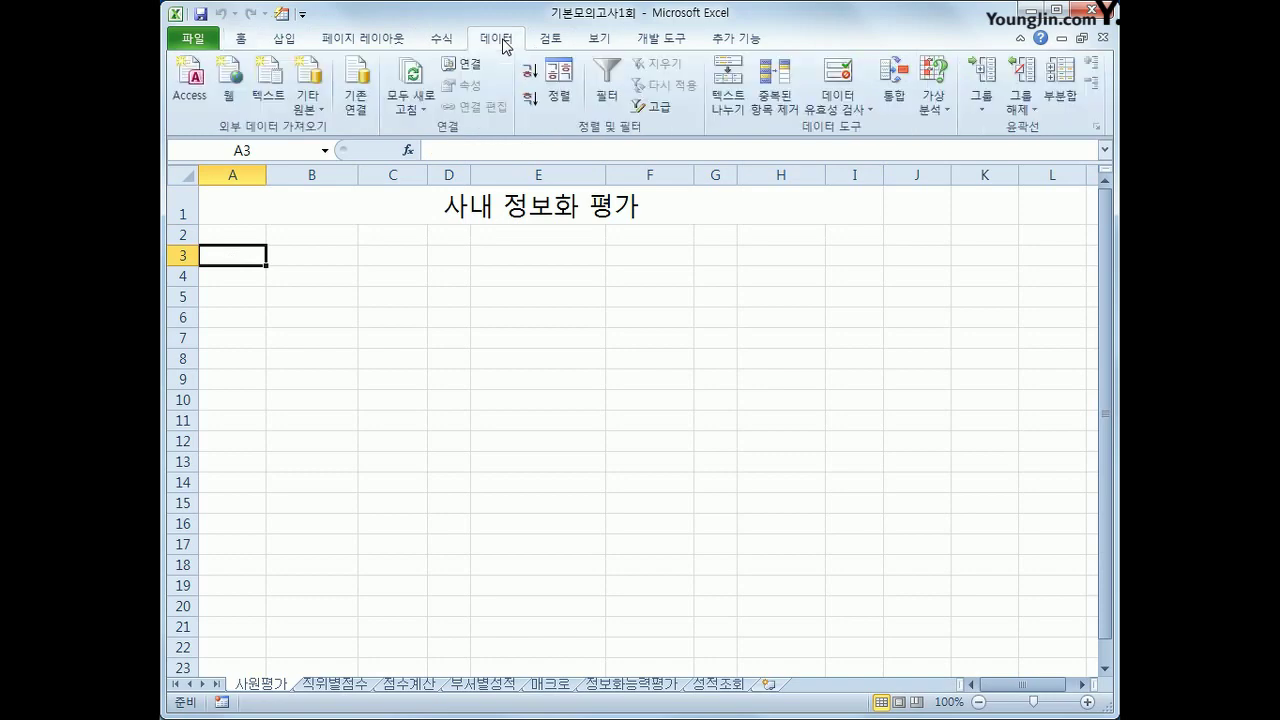
pyautogui.click(316, 110)
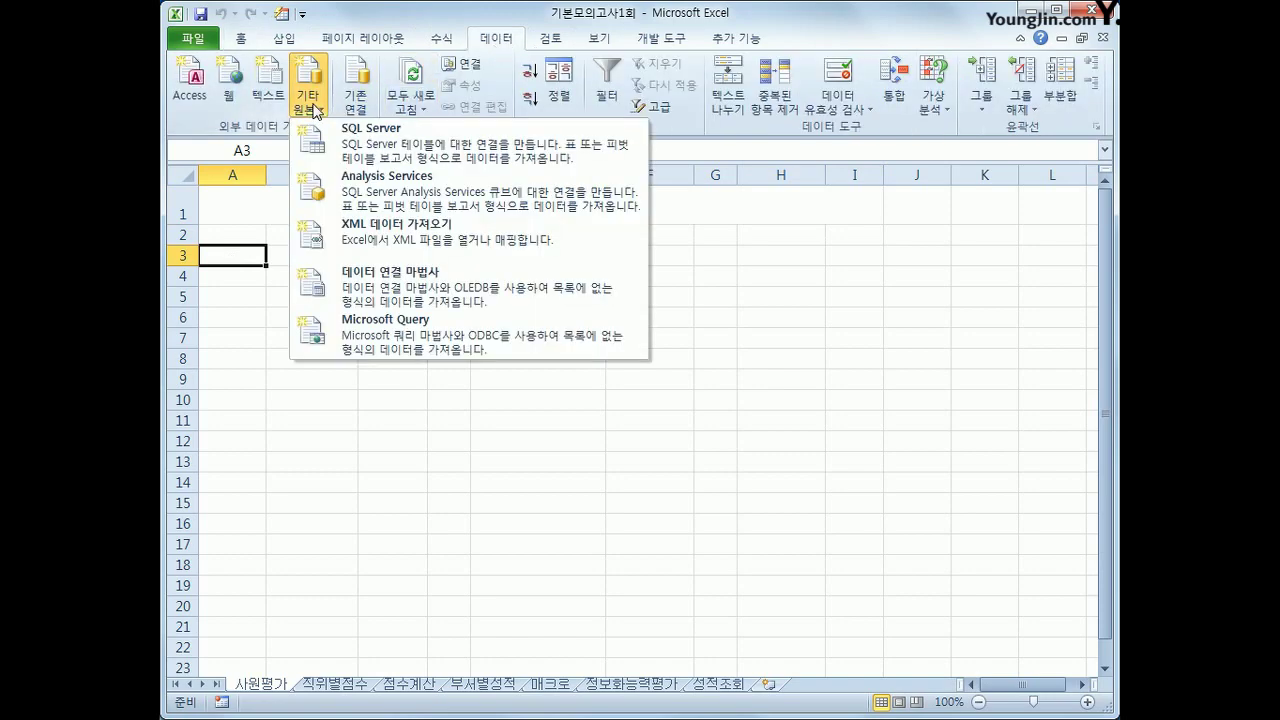
pyautogui.click(407, 344)
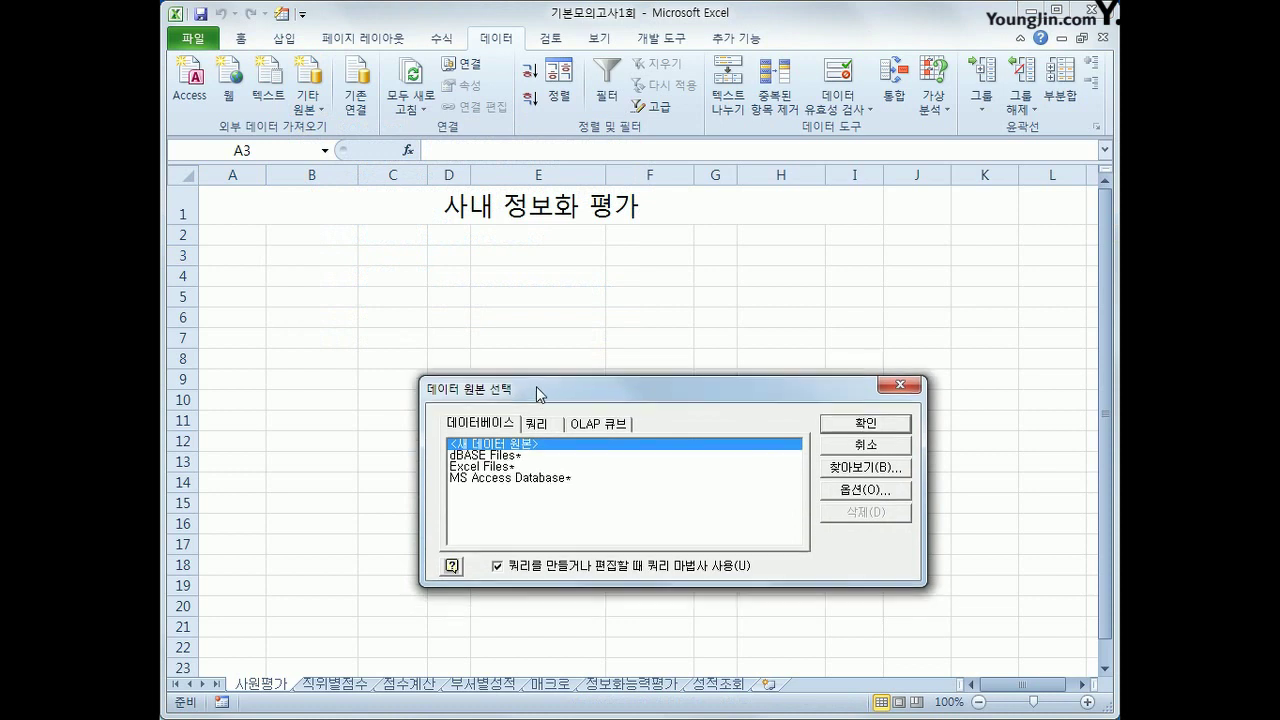
pyautogui.moveTo(537, 393); pyautogui.dragTo(543, 333)
pyautogui.click(533, 420)
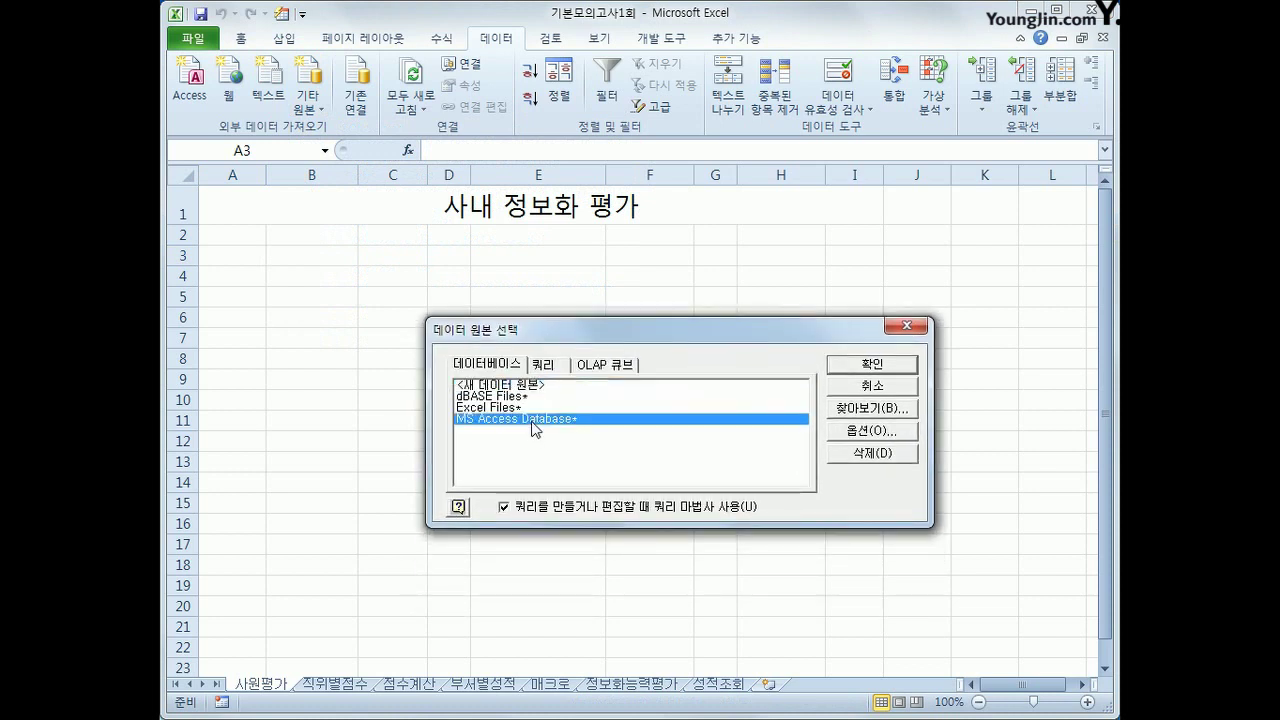
pyautogui.click(838, 370)
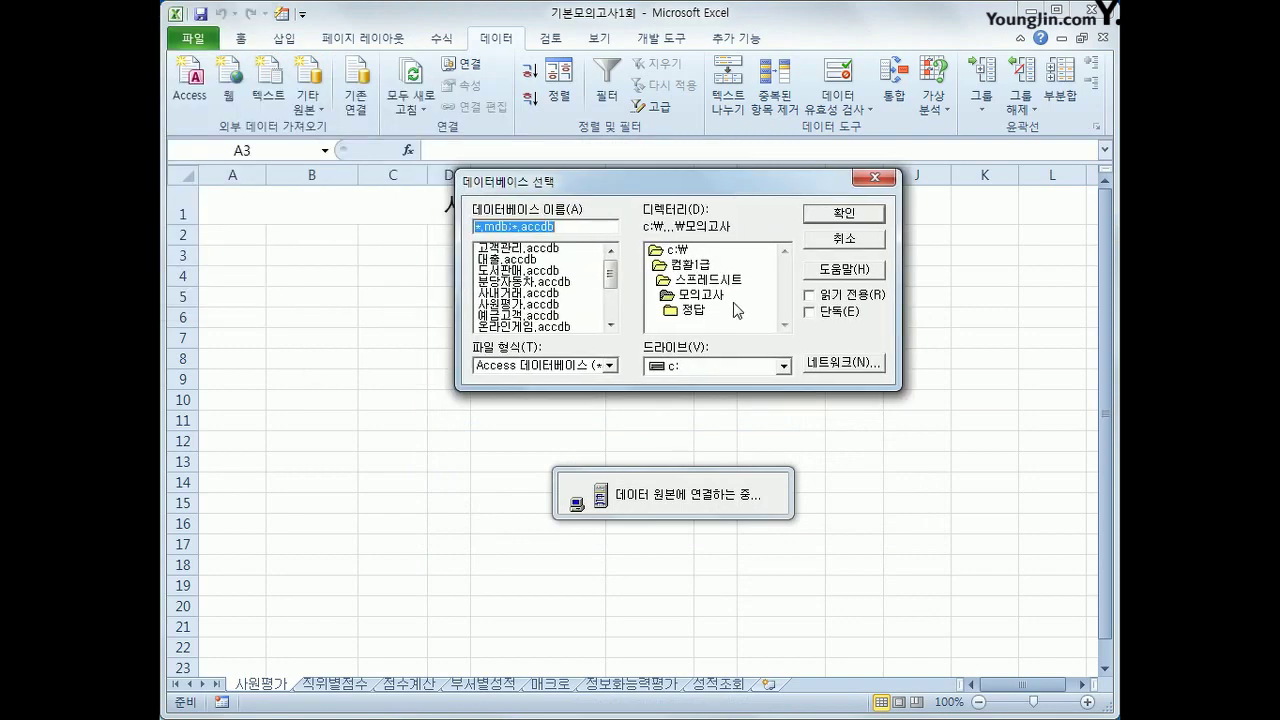
pyautogui.click(541, 305)
pyautogui.click(831, 220)
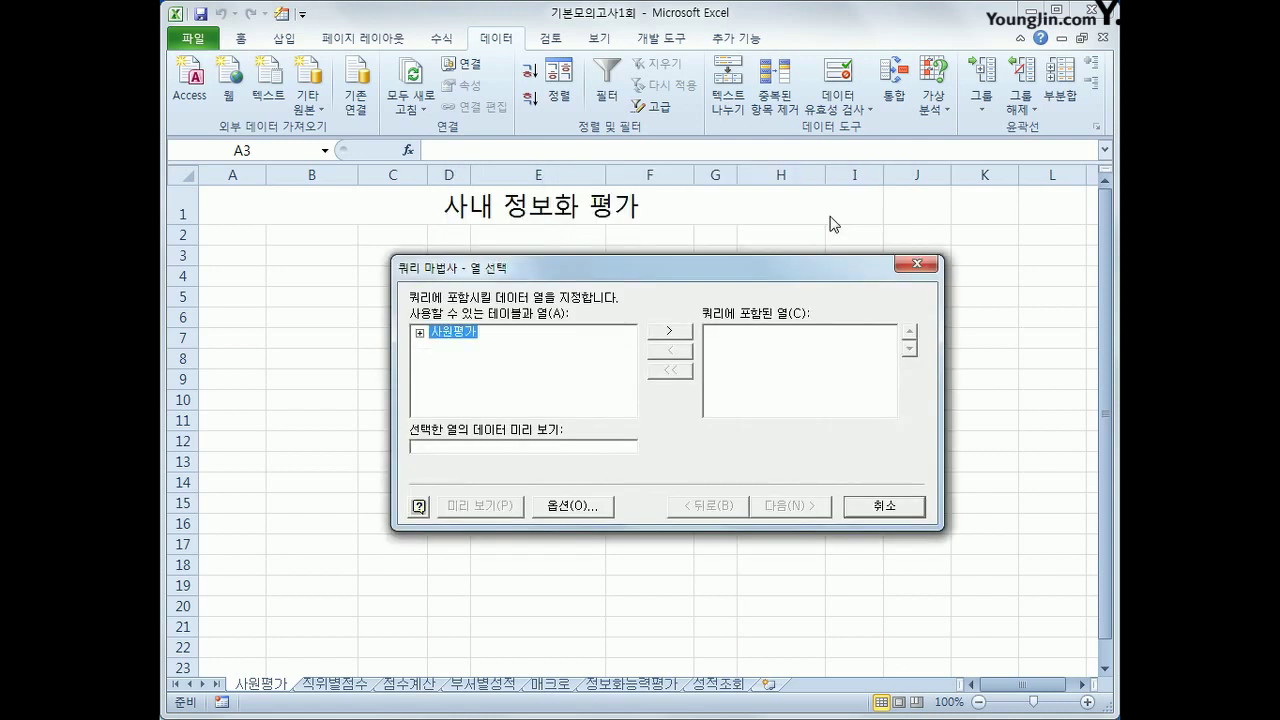
# - Include the 사원평가 columns 사원명, 사번, 부서, 직위, 입사일, 정보화능력, 엑셀, 파워포인트 and 인터넷 in the query, in that order
pyautogui.doubleClick(455, 333)
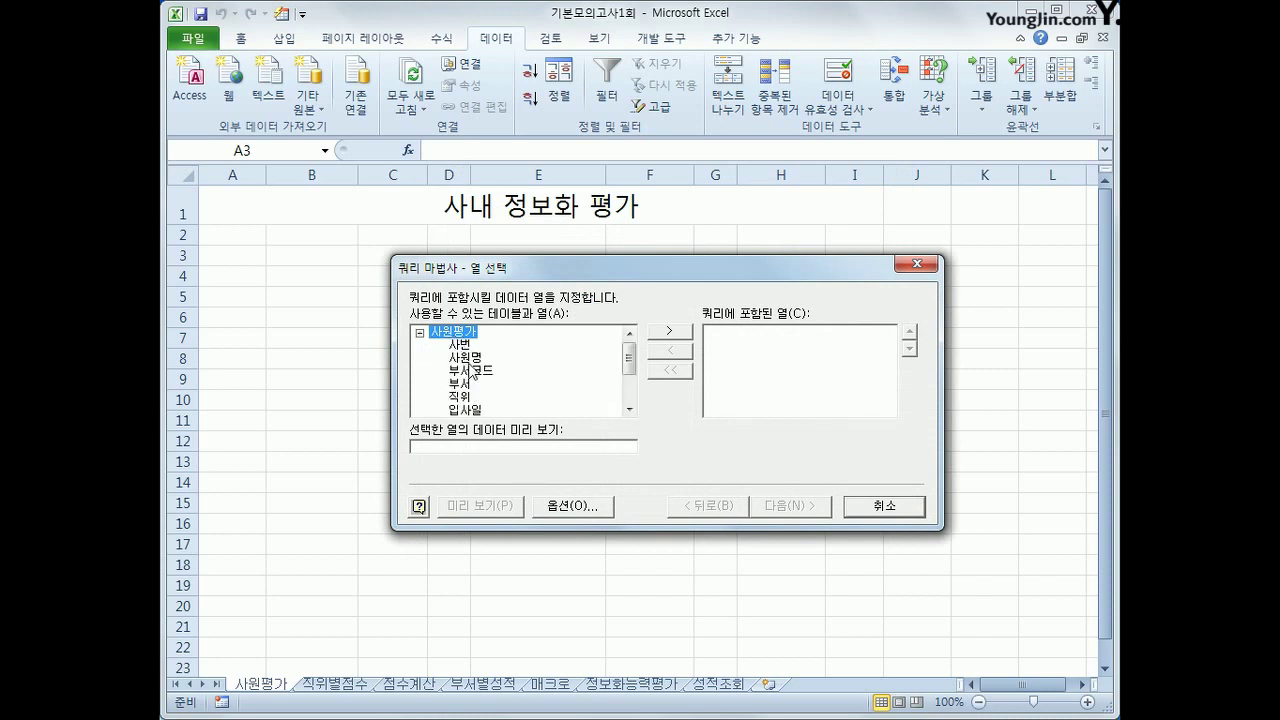
pyautogui.doubleClick(471, 357)
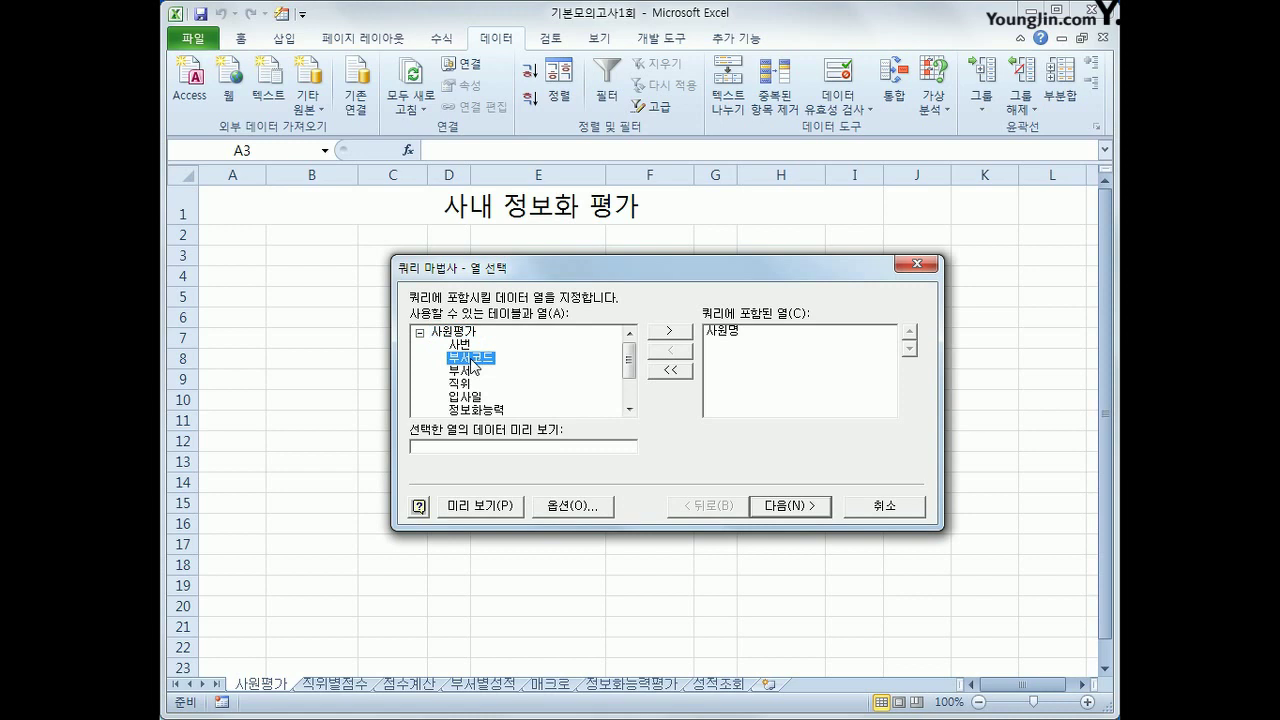
pyautogui.doubleClick(464, 345)
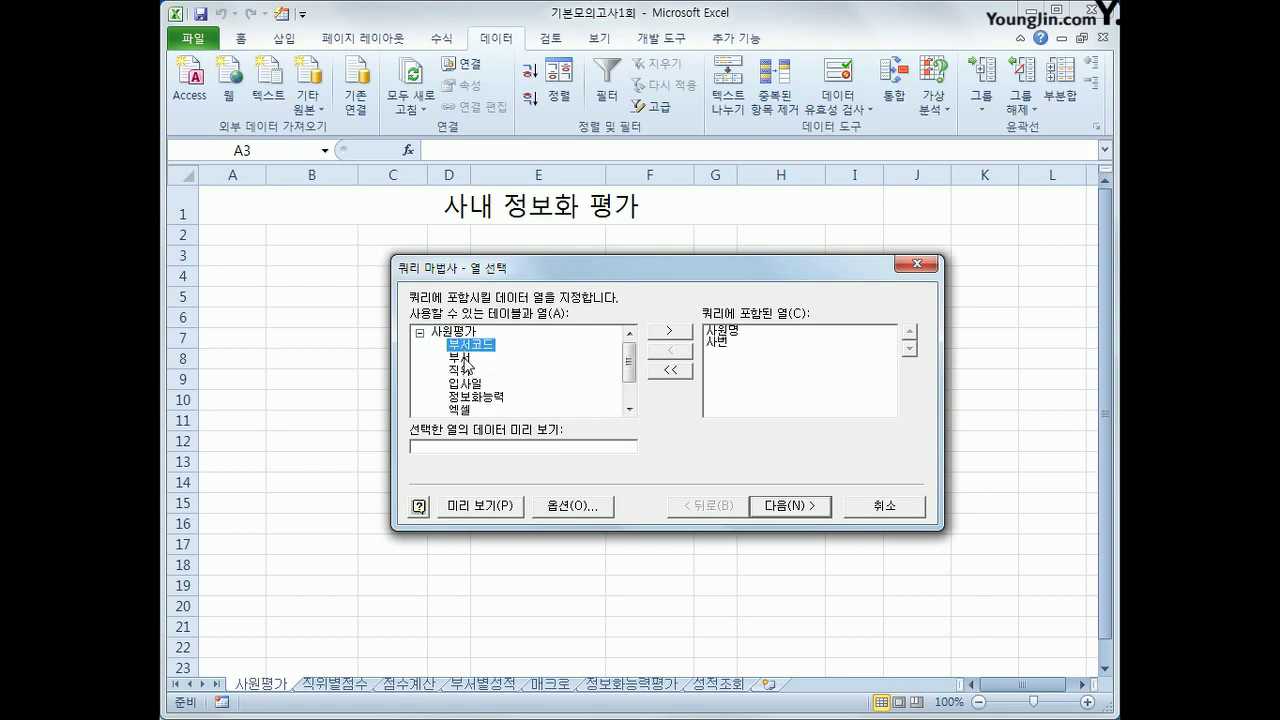
pyautogui.doubleClick(465, 357)
pyautogui.doubleClick(460, 357)
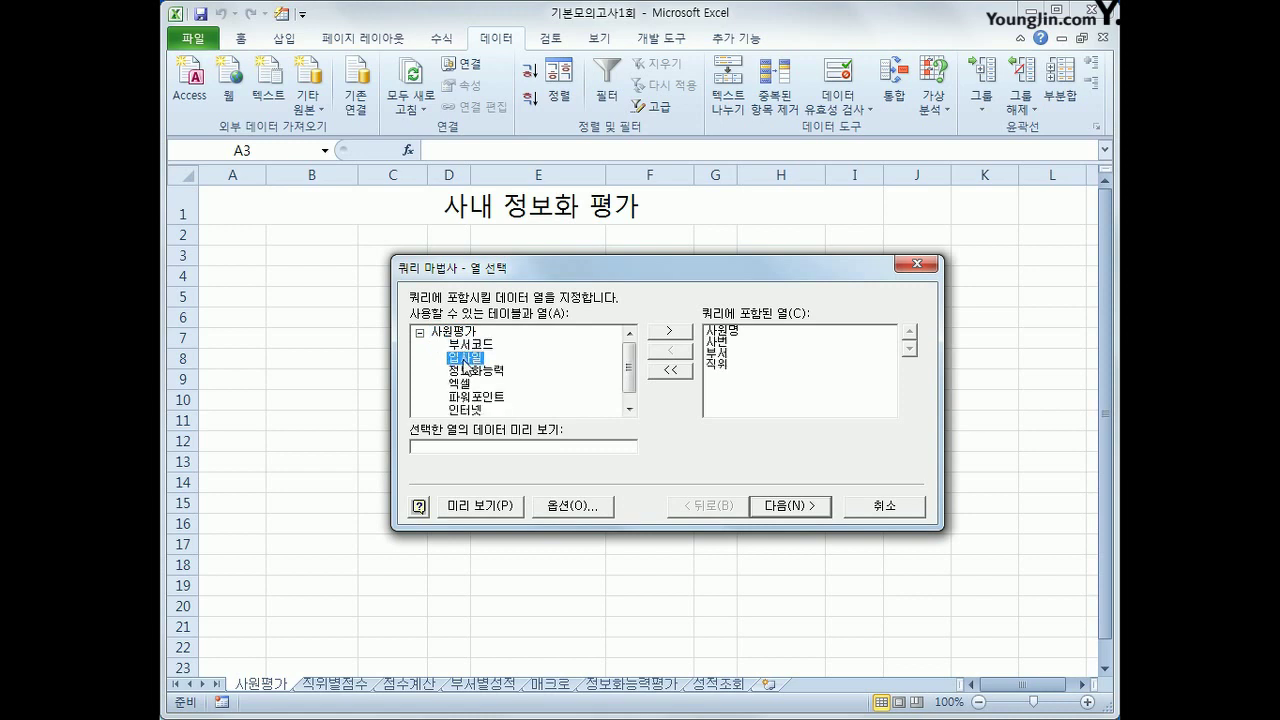
pyautogui.doubleClick(466, 363)
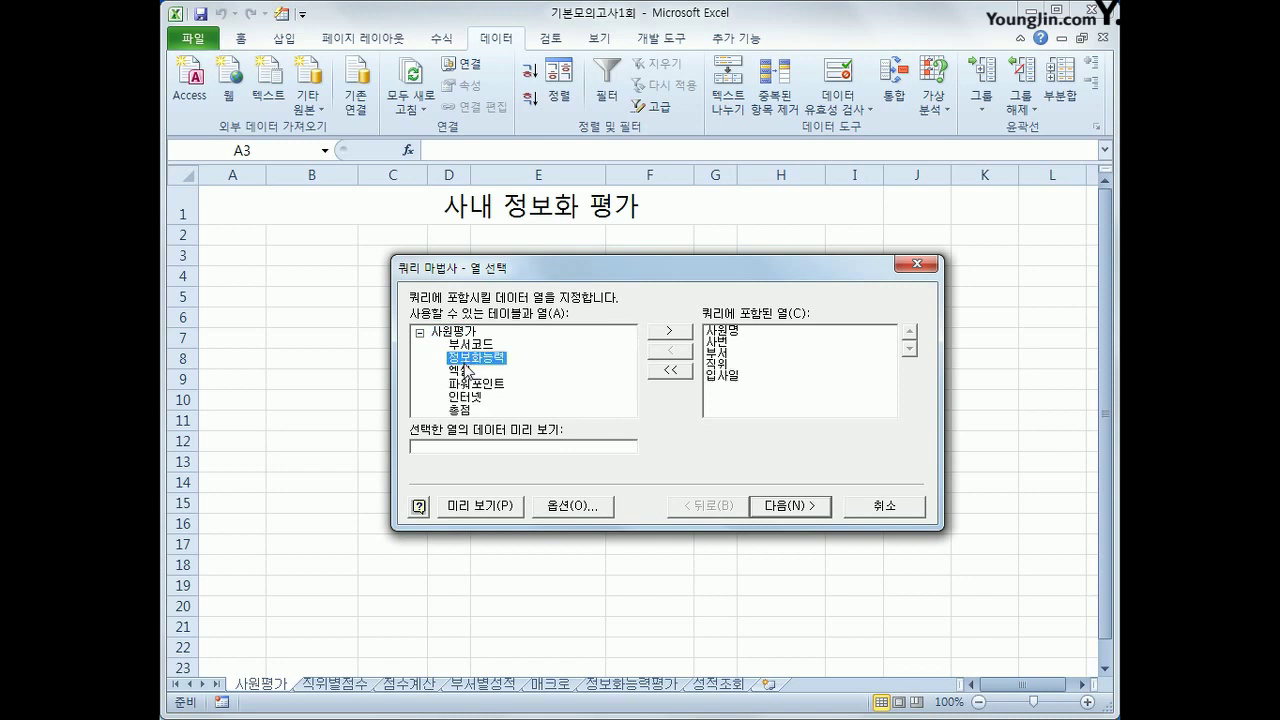
pyautogui.doubleClick(467, 362)
pyautogui.doubleClick(460, 358)
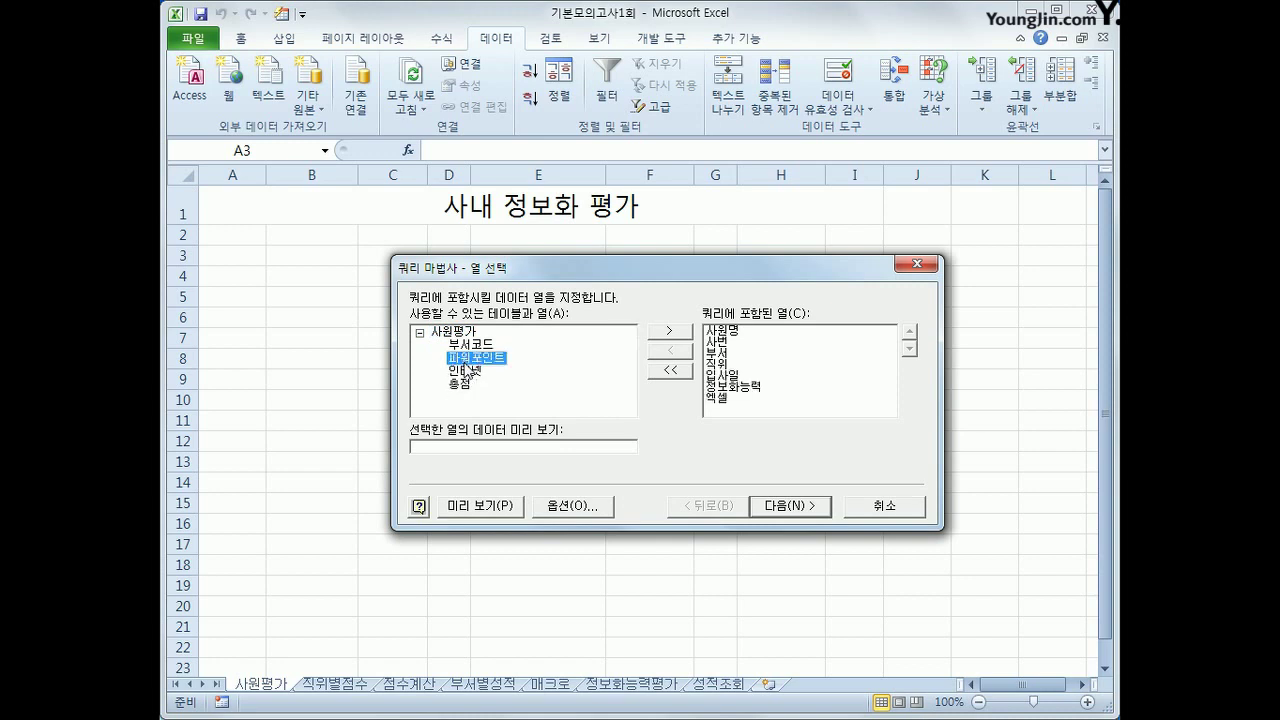
pyautogui.doubleClick(466, 362)
pyautogui.doubleClick(465, 364)
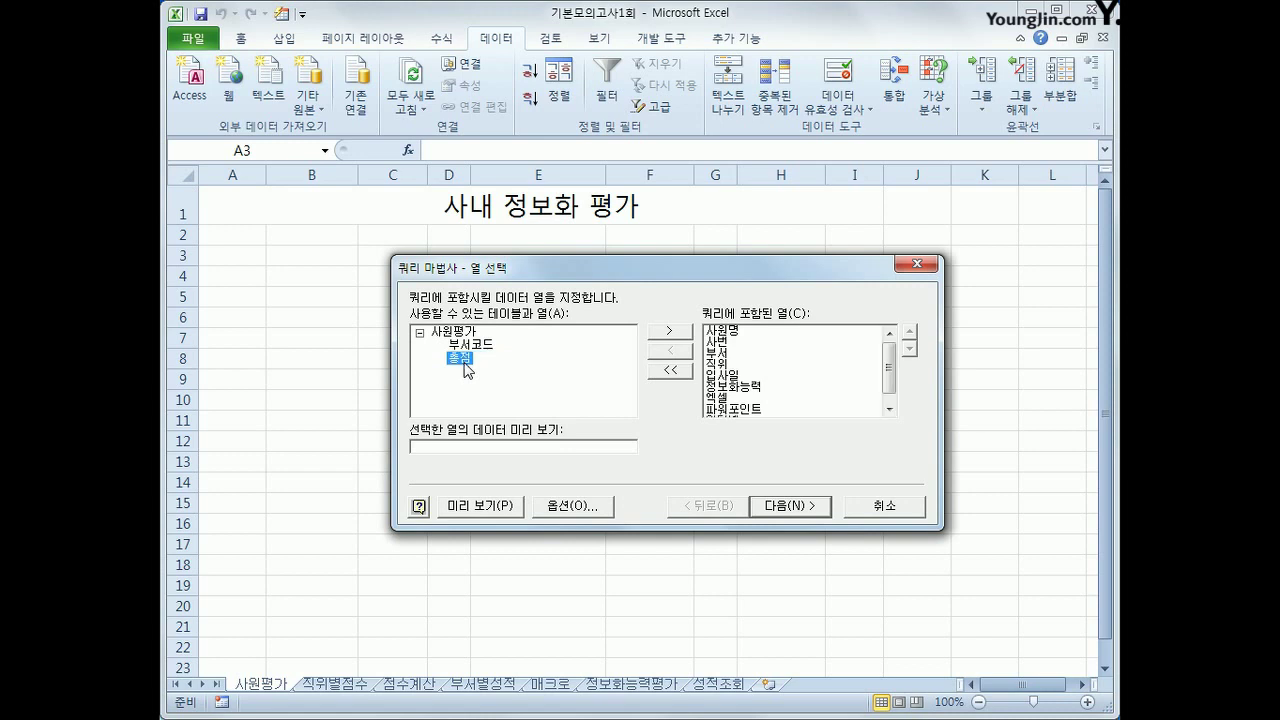
pyautogui.moveTo(890, 368)
pyautogui.mouseDown()
pyautogui.moveTo(890, 398)
pyautogui.moveTo(884, 345)
pyautogui.mouseUp()
pyautogui.click(810, 513)
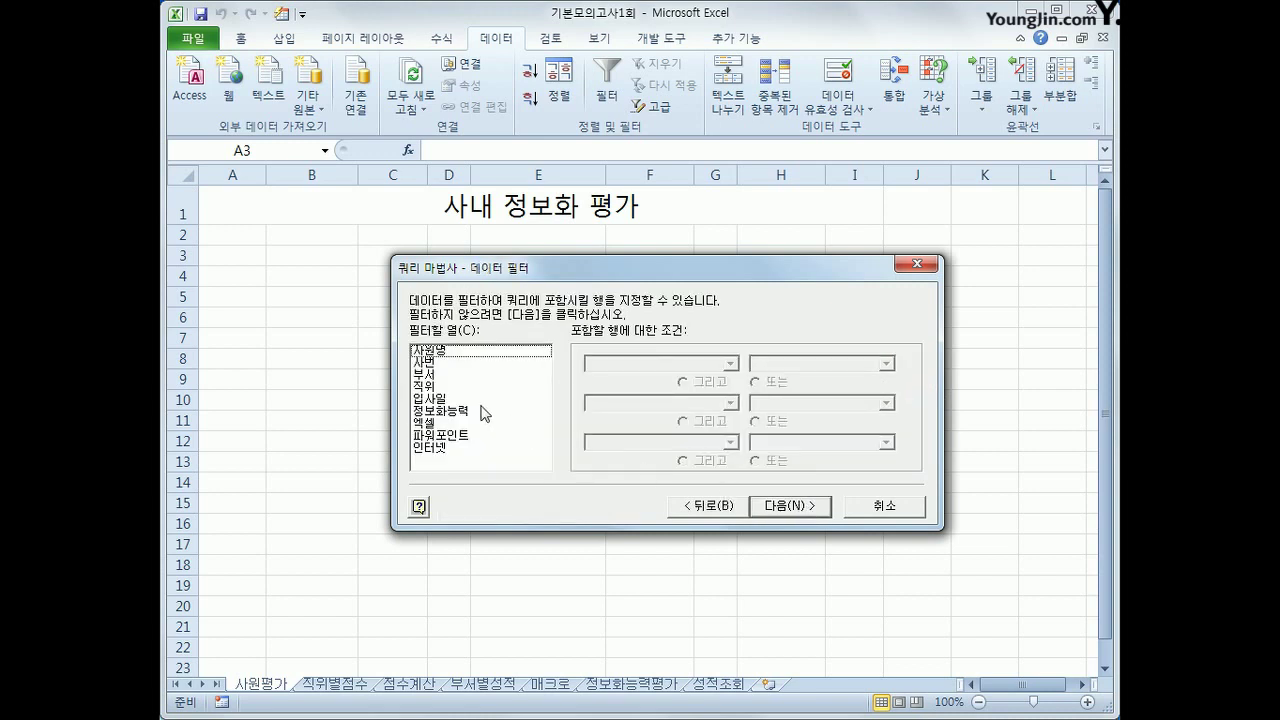
# - Filter the query rows to those whose 부서 equals 사무처 or equals 관리과
pyautogui.click(468, 377)
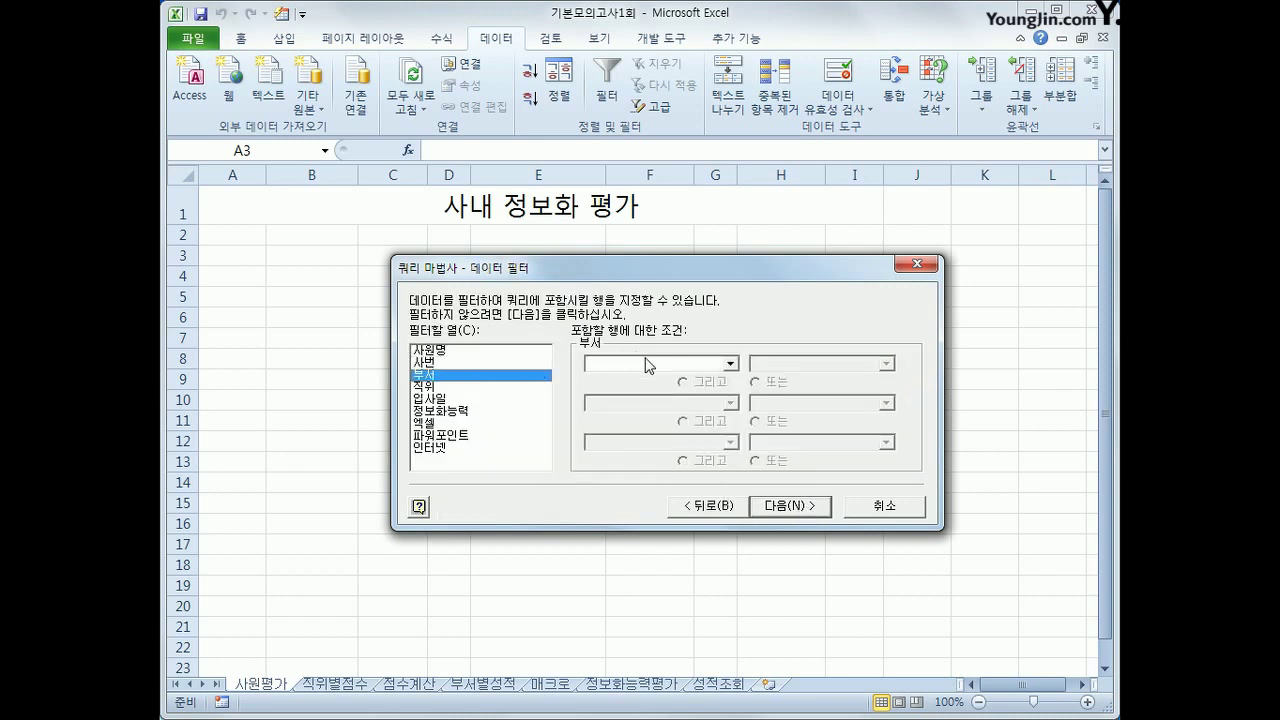
pyautogui.click(651, 364)
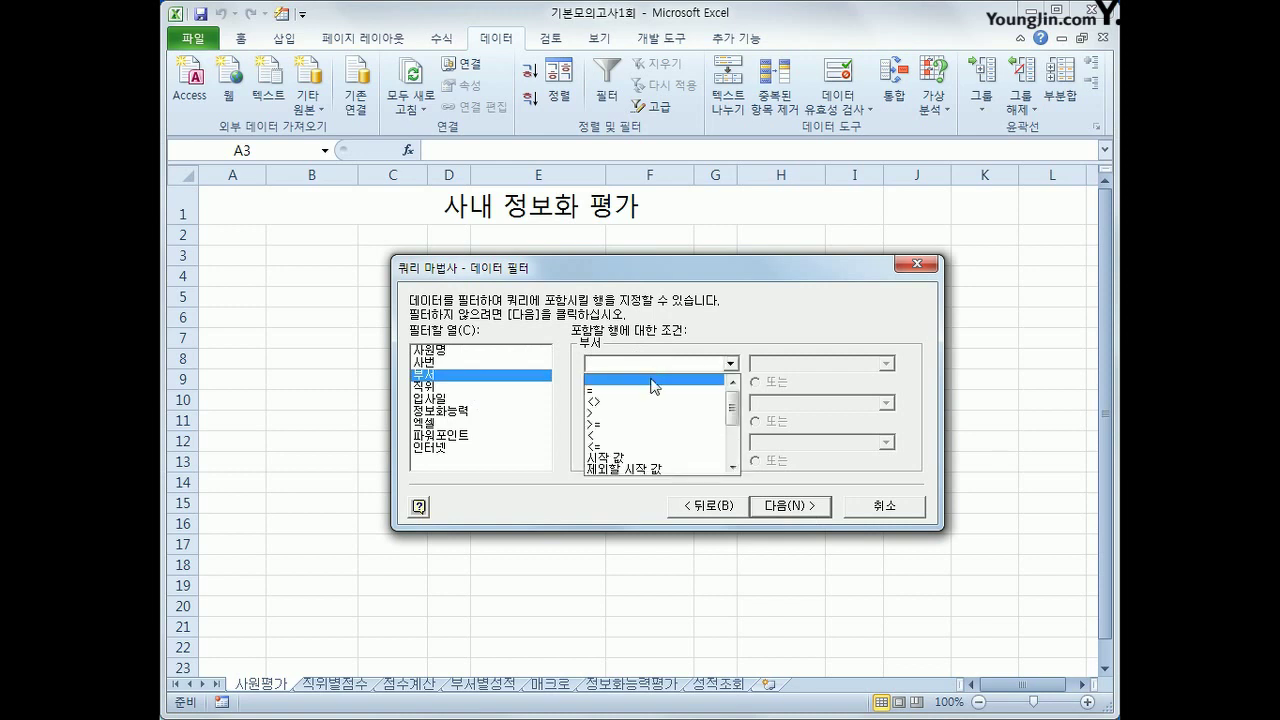
pyautogui.click(651, 391)
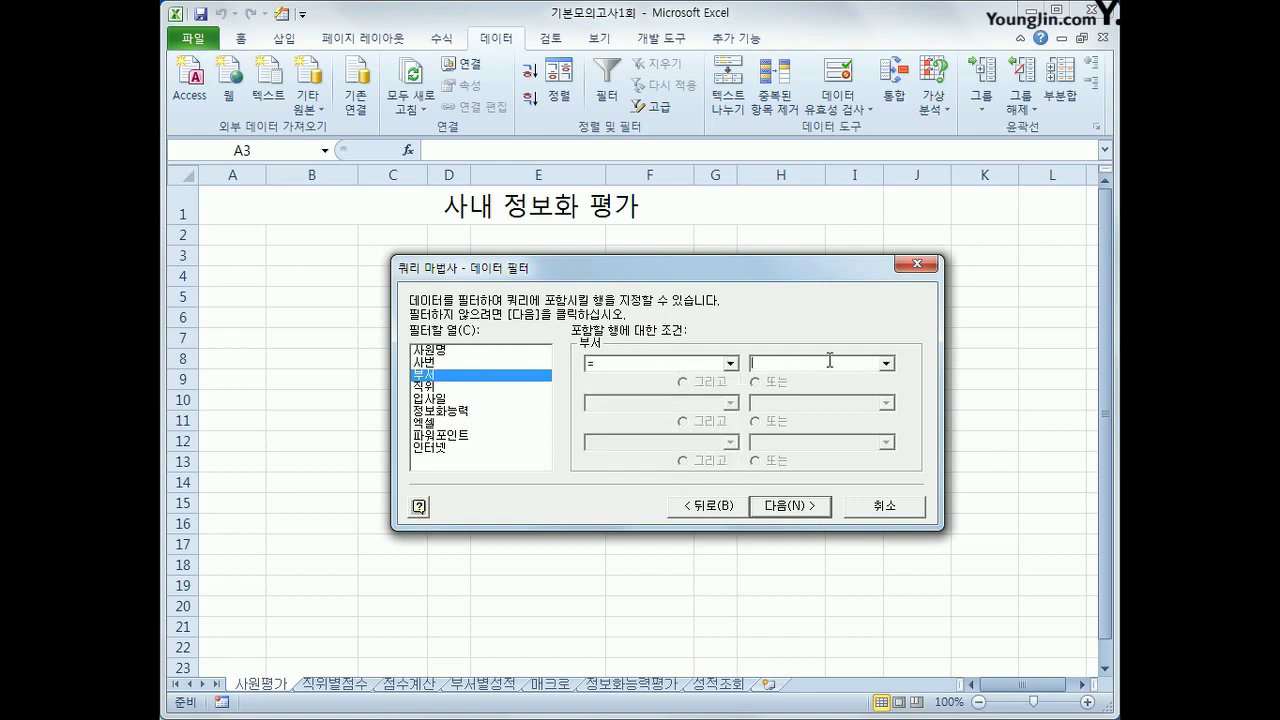
pyautogui.click(884, 364)
pyautogui.click(880, 401)
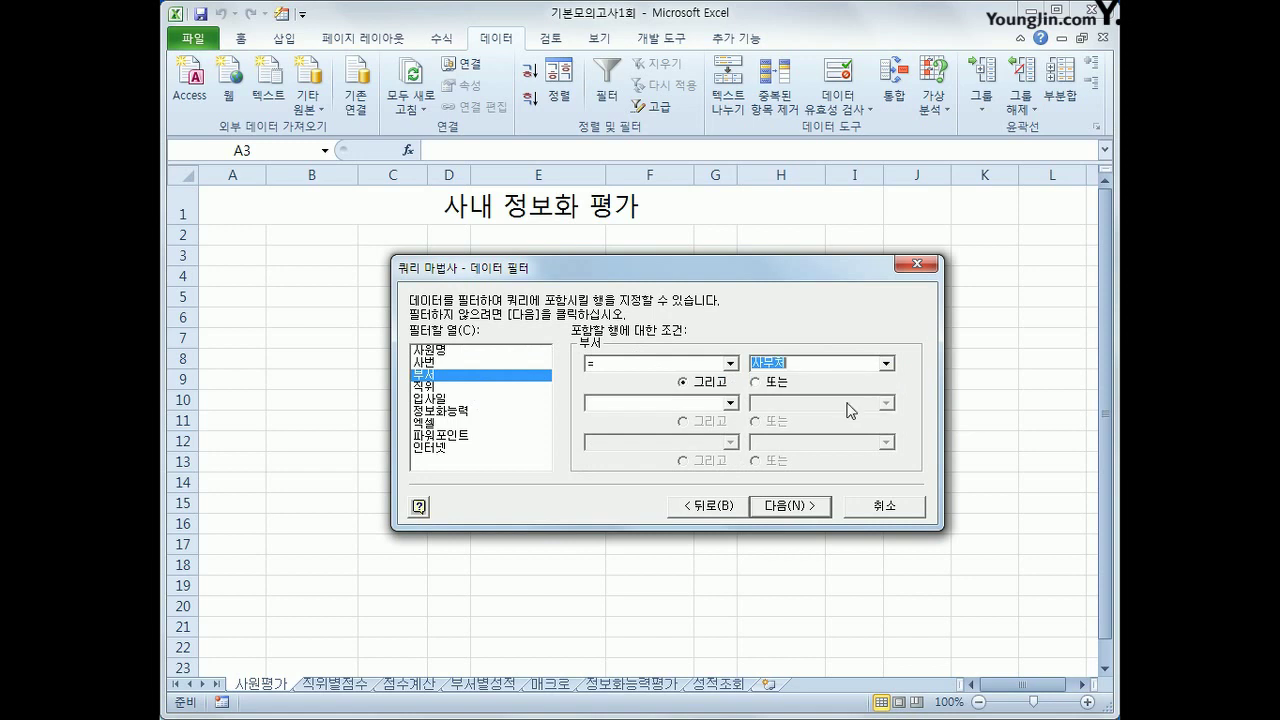
pyautogui.click(729, 403)
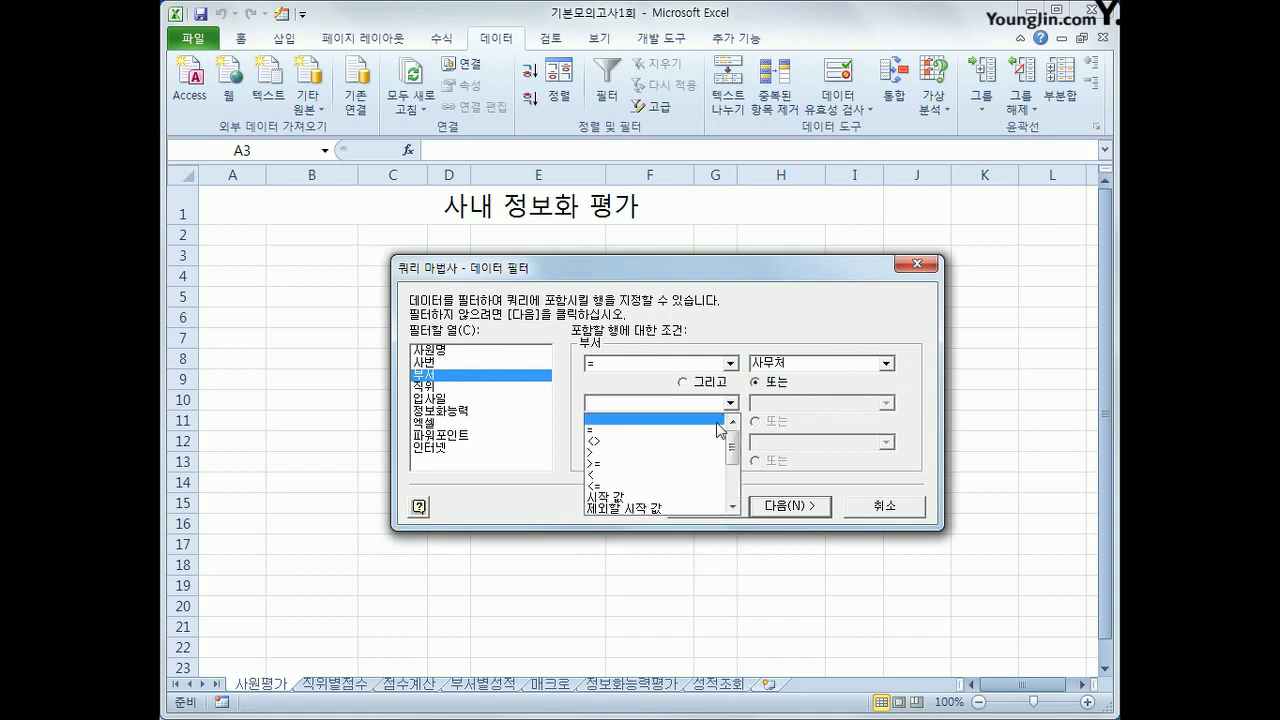
pyautogui.click(718, 431)
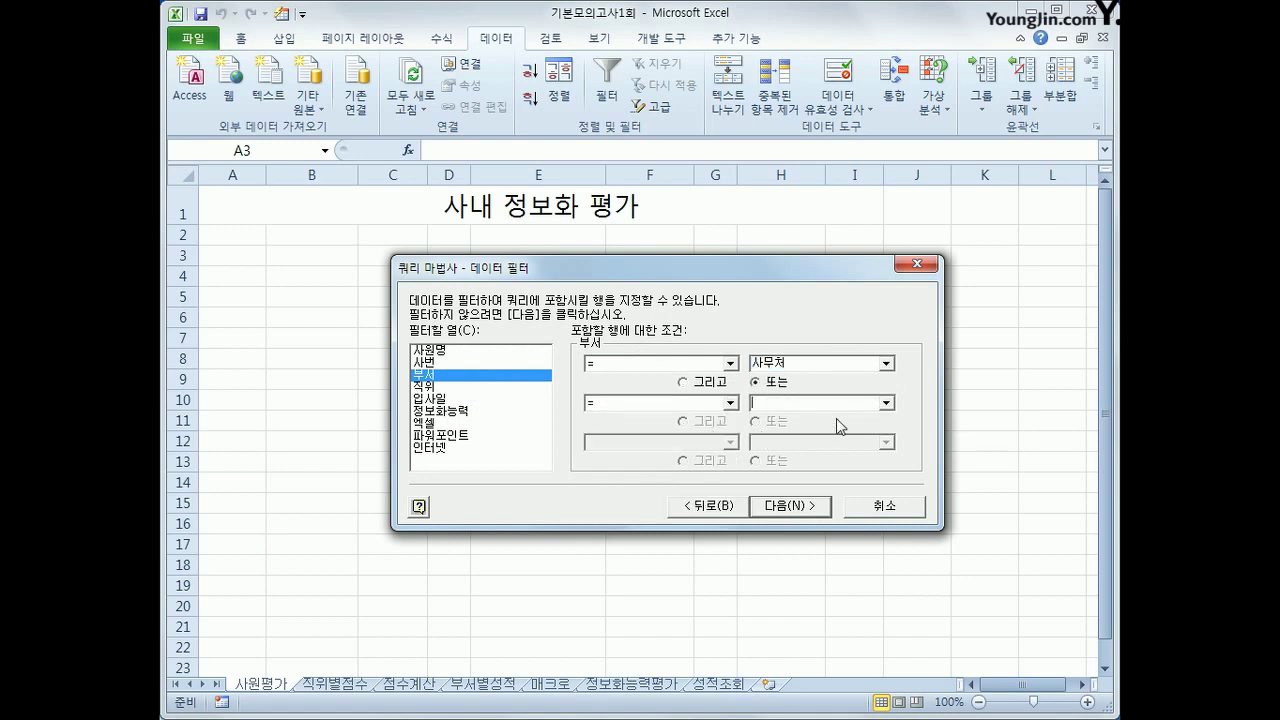
pyautogui.click(886, 403)
pyautogui.click(880, 419)
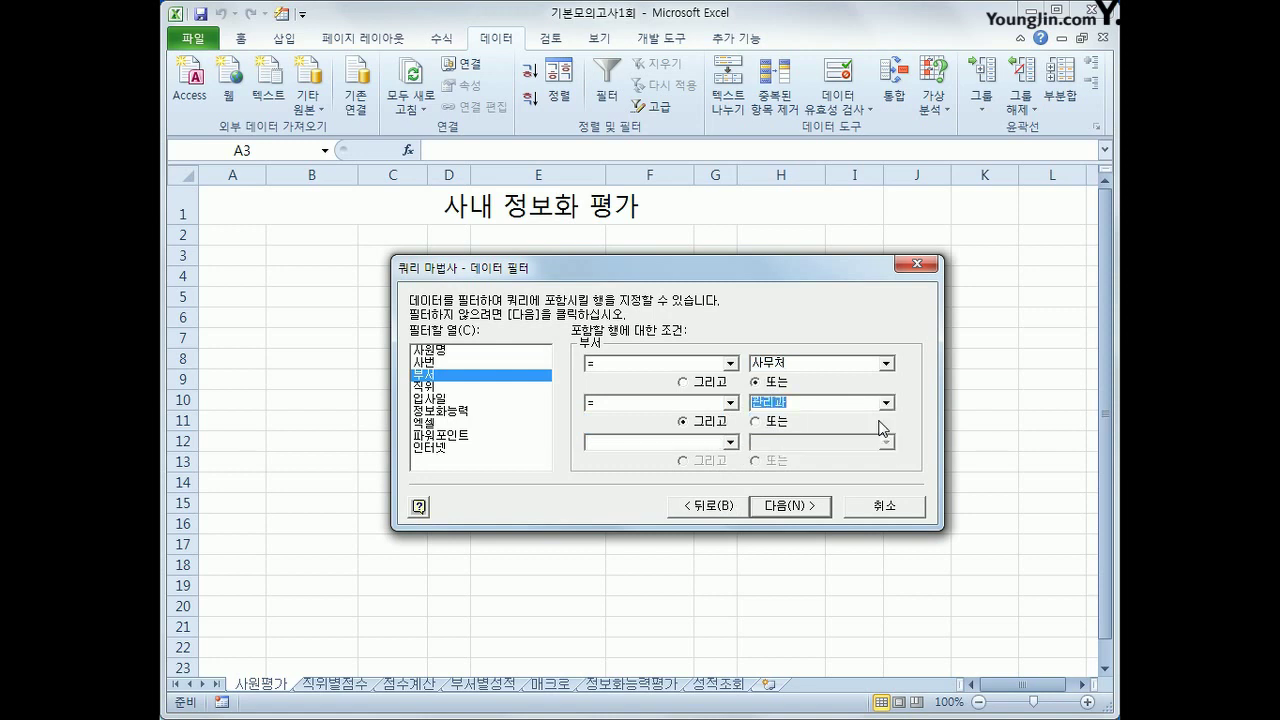
# - Add a filter condition that 입사일 is less than or equal to 2014-12-31
pyautogui.click(529, 402)
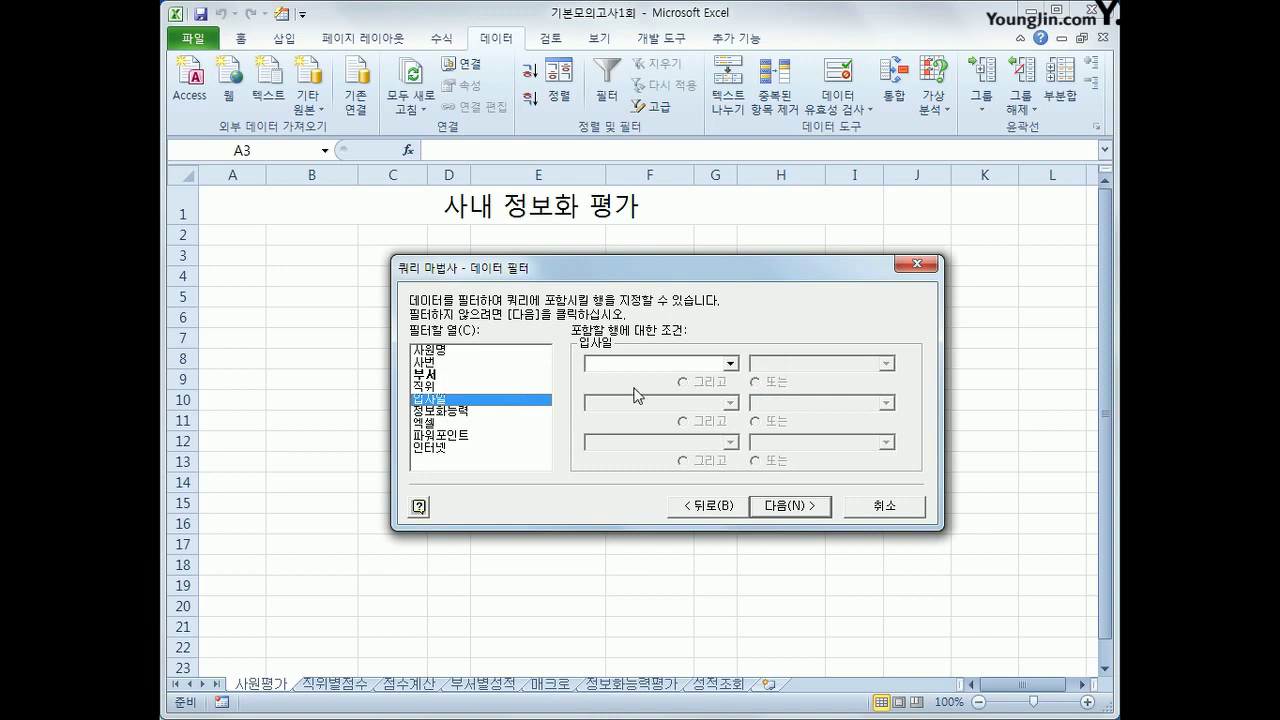
pyautogui.click(672, 366)
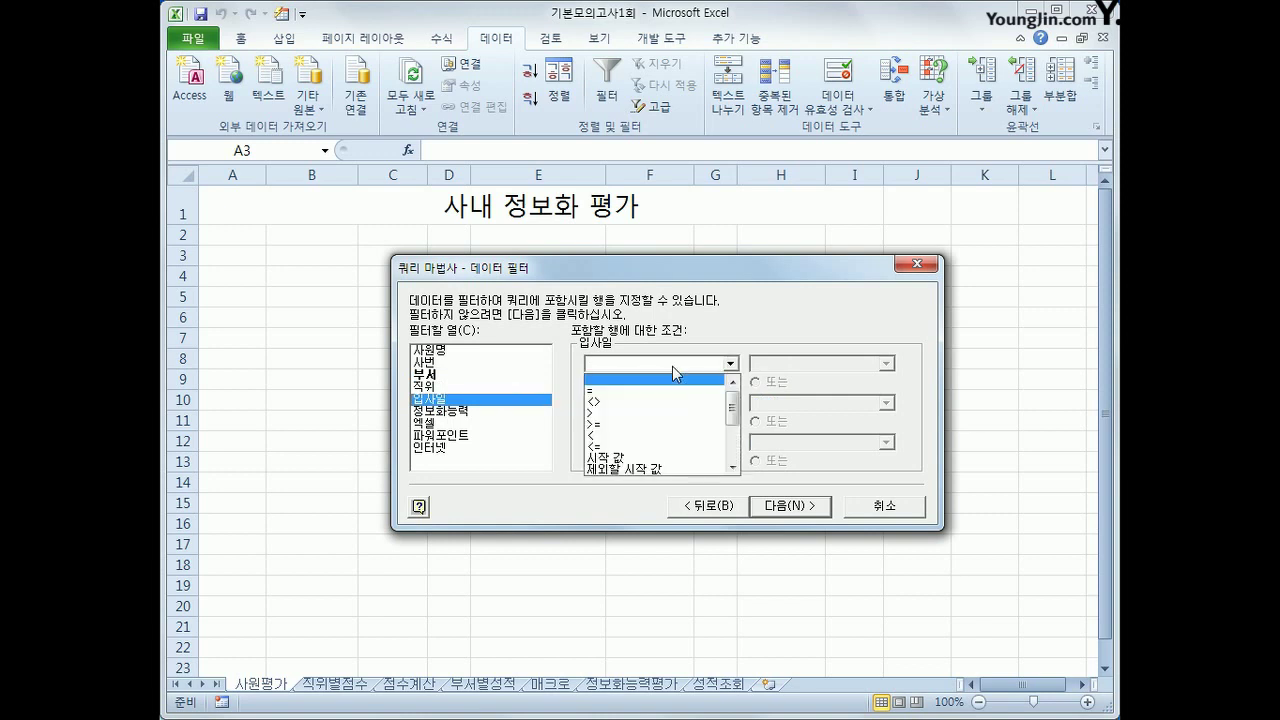
pyautogui.click(658, 449)
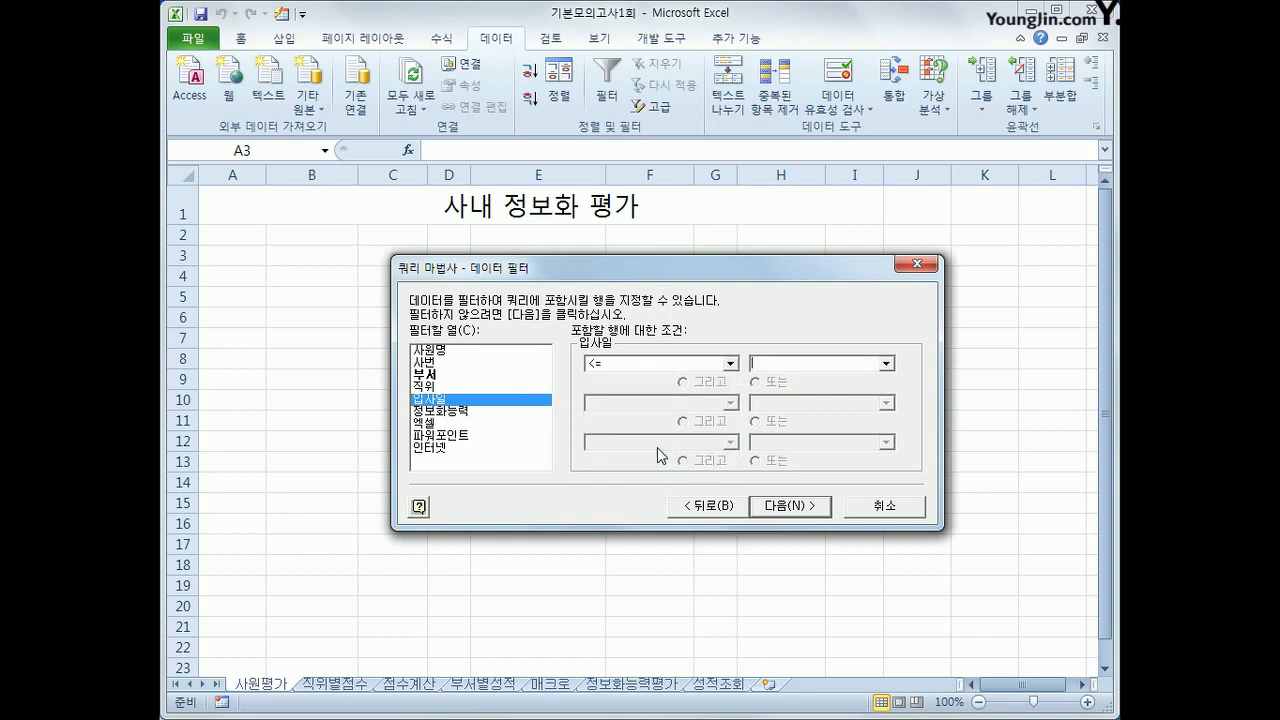
pyautogui.click(803, 363)
pyautogui.write('2014')
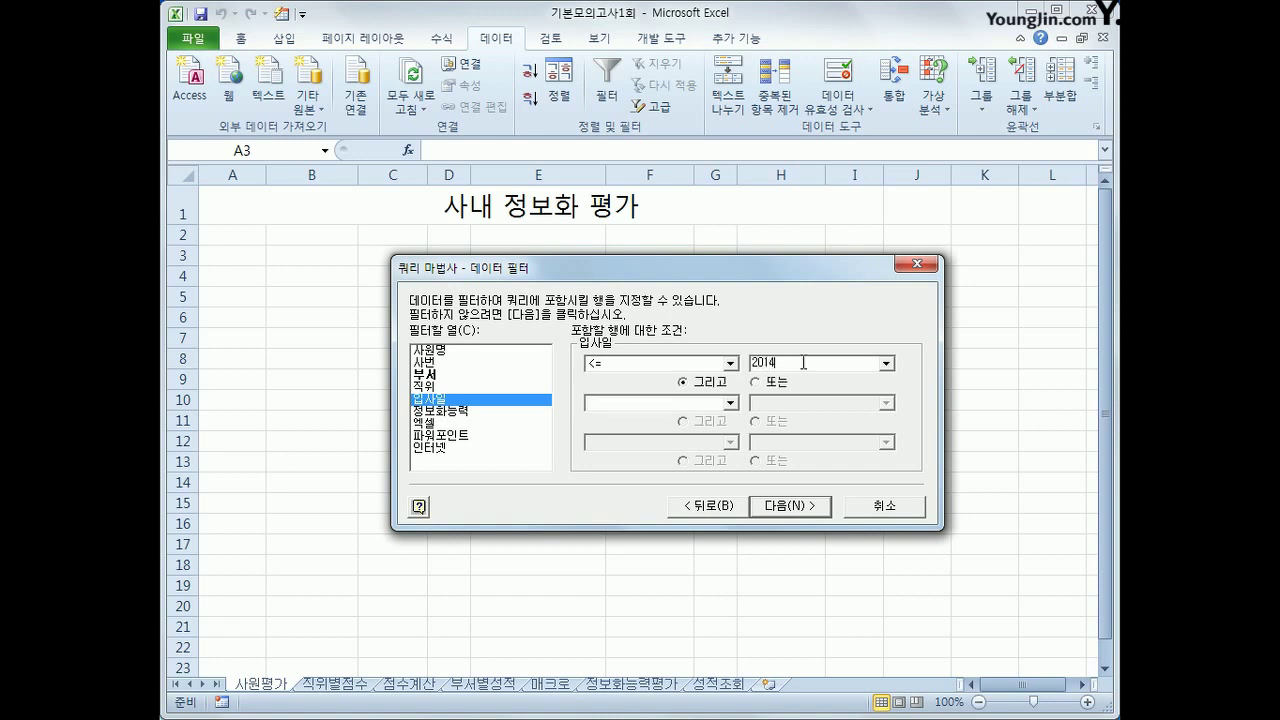
pyautogui.write('-12-31')
pyautogui.click(812, 510)
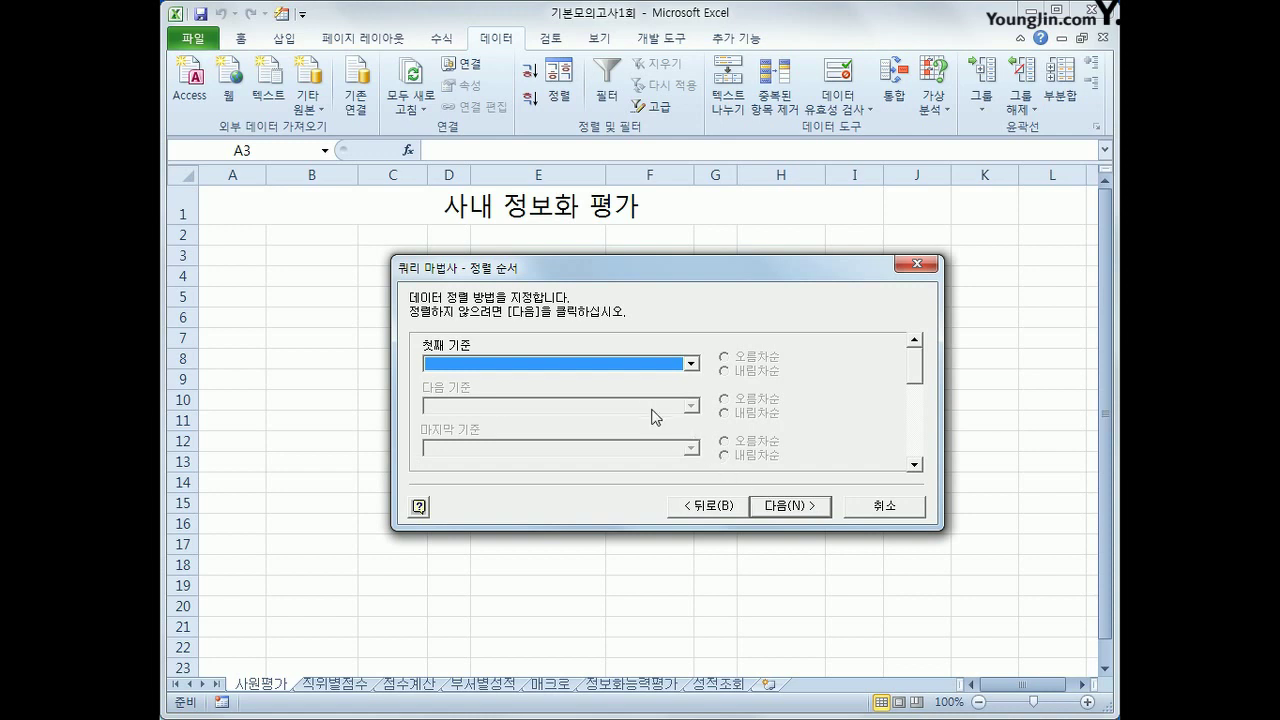
# - Sort the query results by 입사일 ascending, with 부서 ascending as the second sort key
pyautogui.click(632, 364)
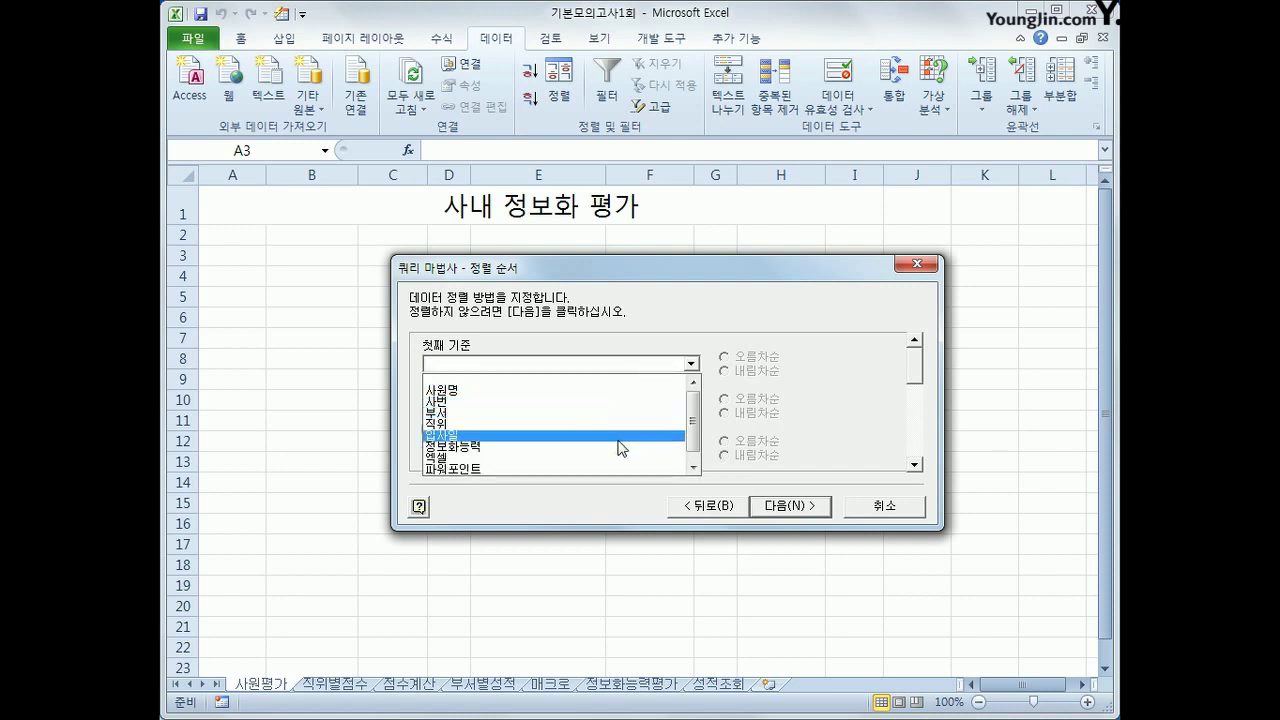
pyautogui.click(621, 438)
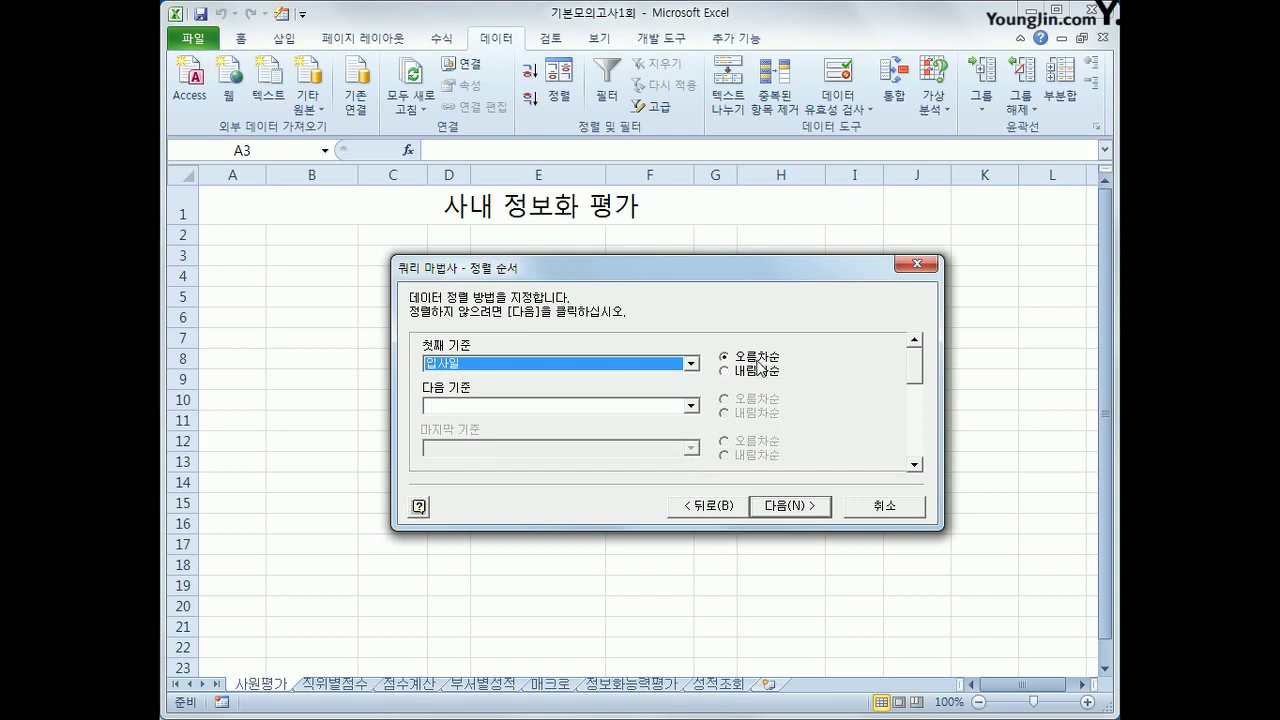
pyautogui.click(660, 406)
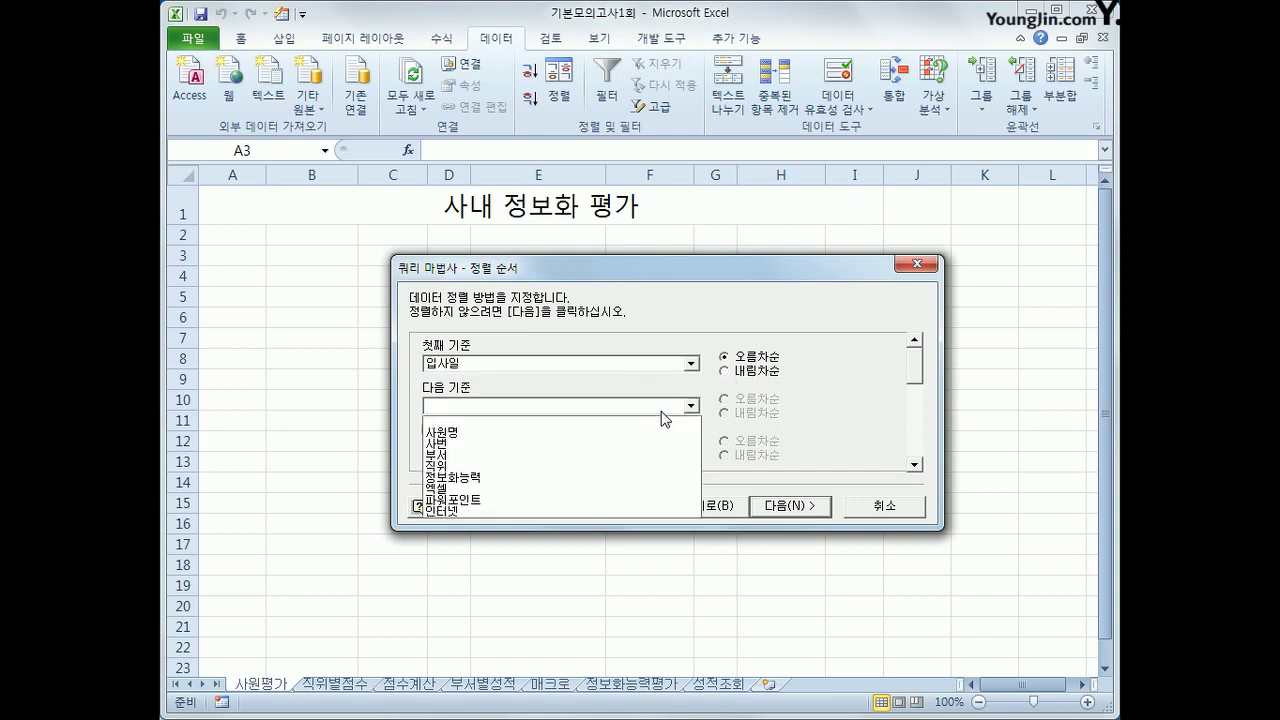
pyautogui.click(649, 456)
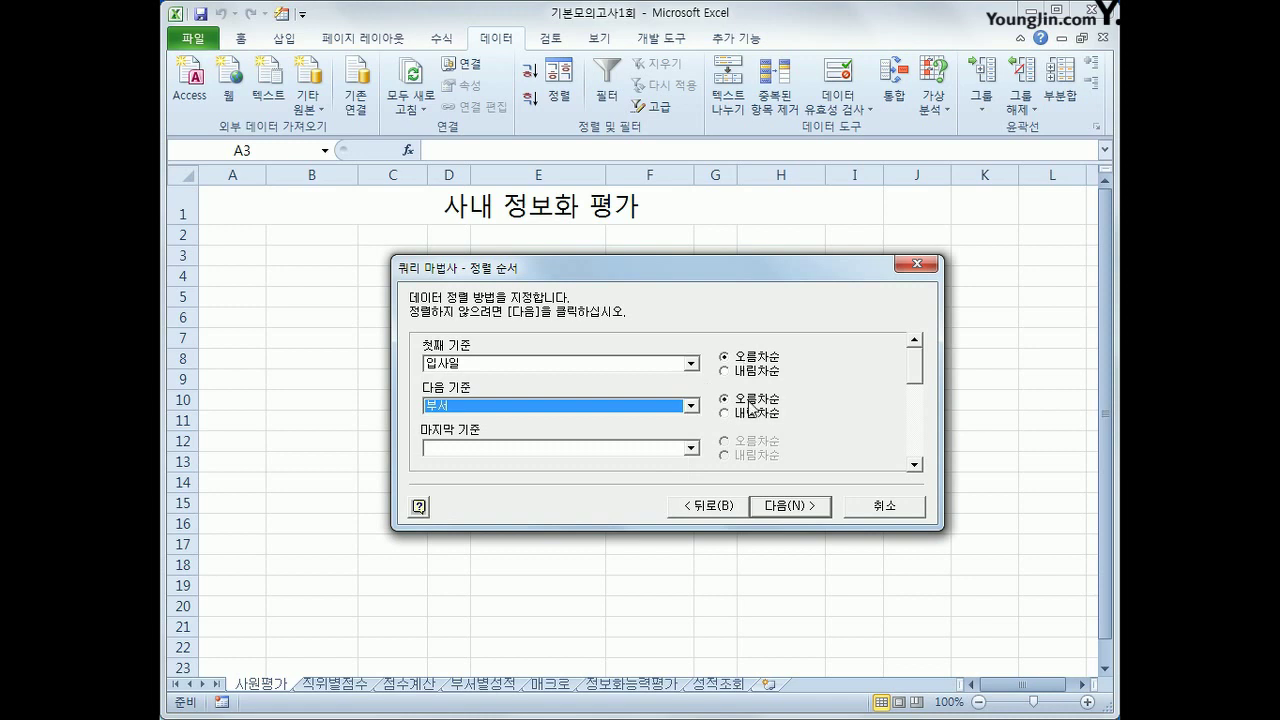
pyautogui.click(806, 510)
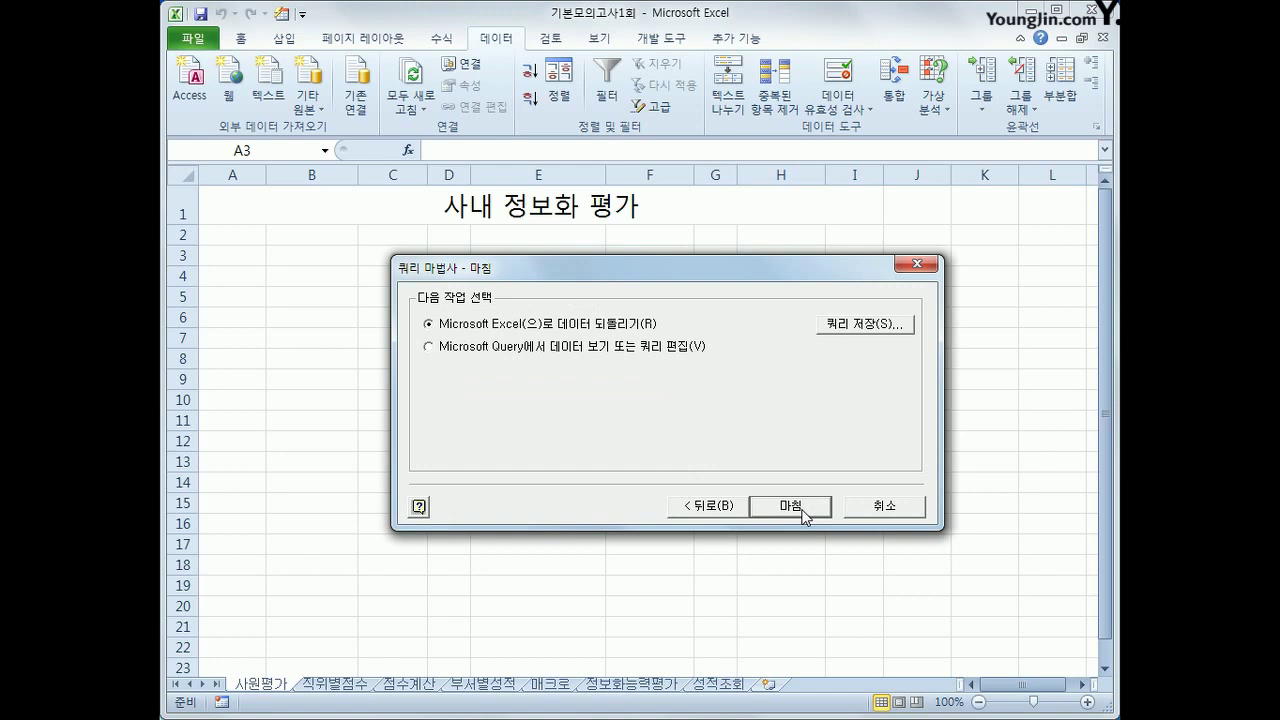
# - Finish the query and return its data to Excel as a table in the existing worksheet at cell A3
pyautogui.click(801, 512)
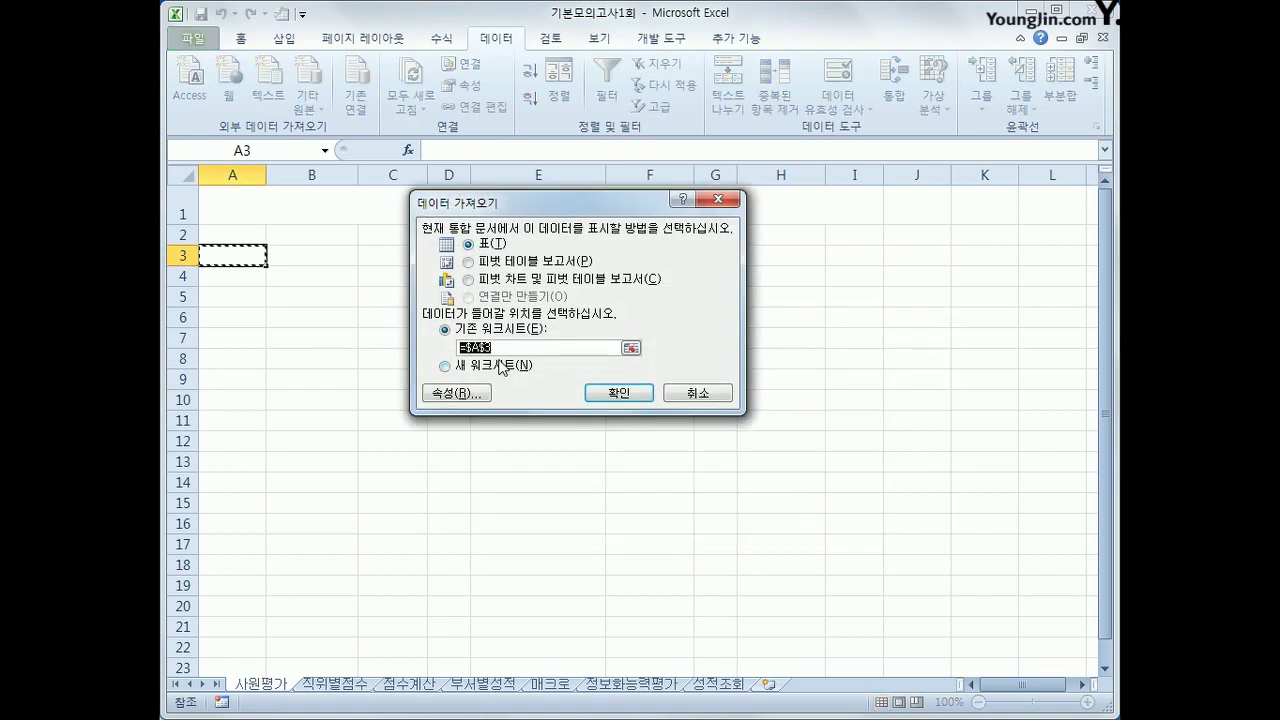
pyautogui.click(617, 395)
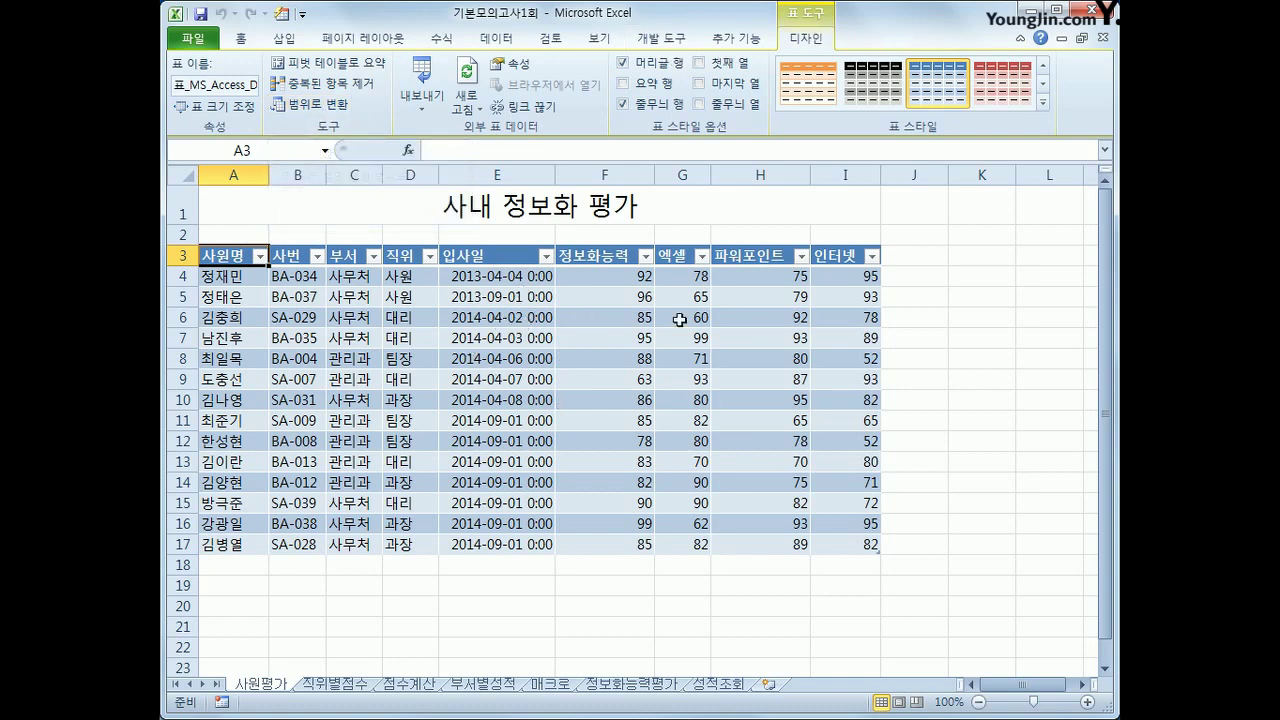
# - Convert the imported table on the 사원평가 sheet to a normal range, removing its query definition
pyautogui.click(335, 106)
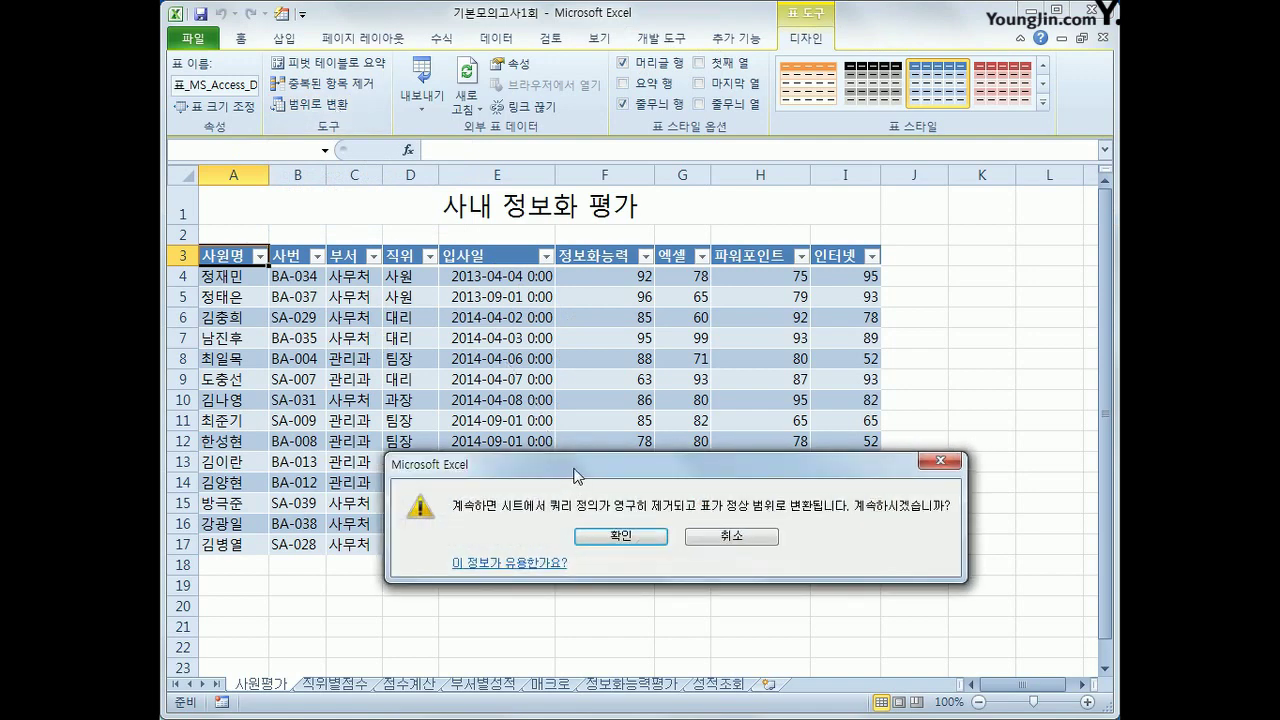
pyautogui.moveTo(562, 463); pyautogui.dragTo(562, 341)
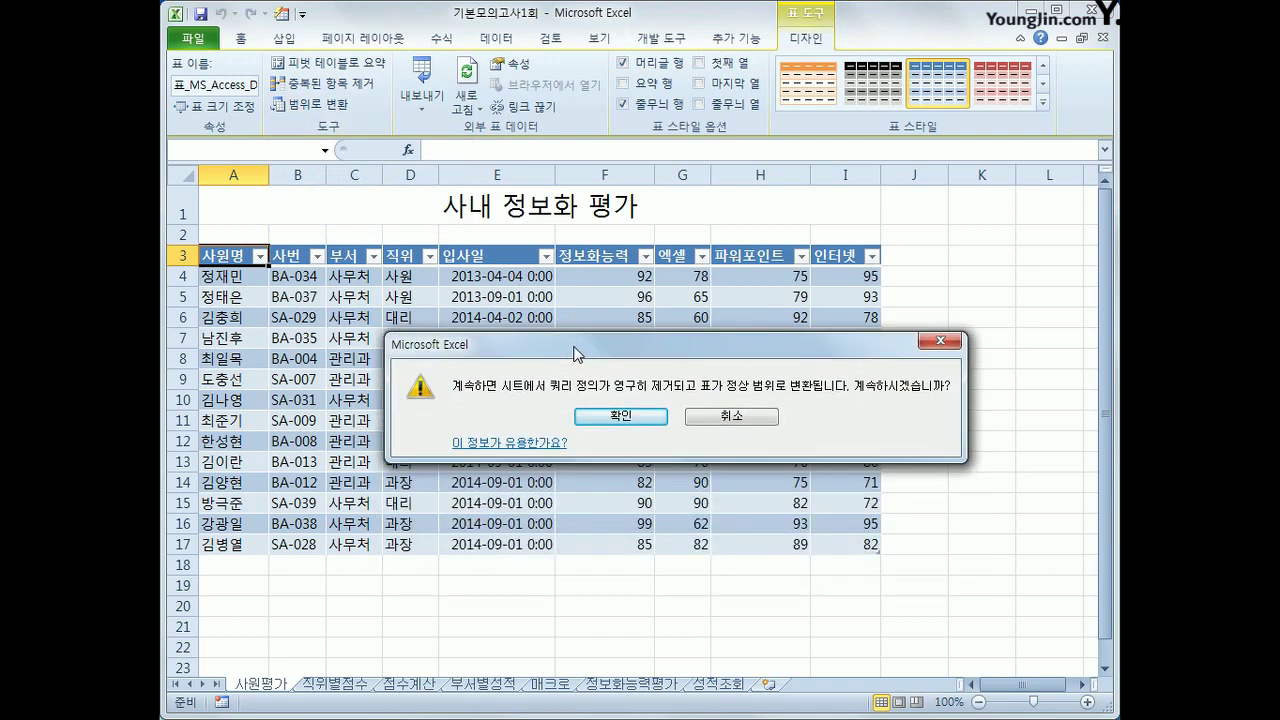
pyautogui.click(637, 415)
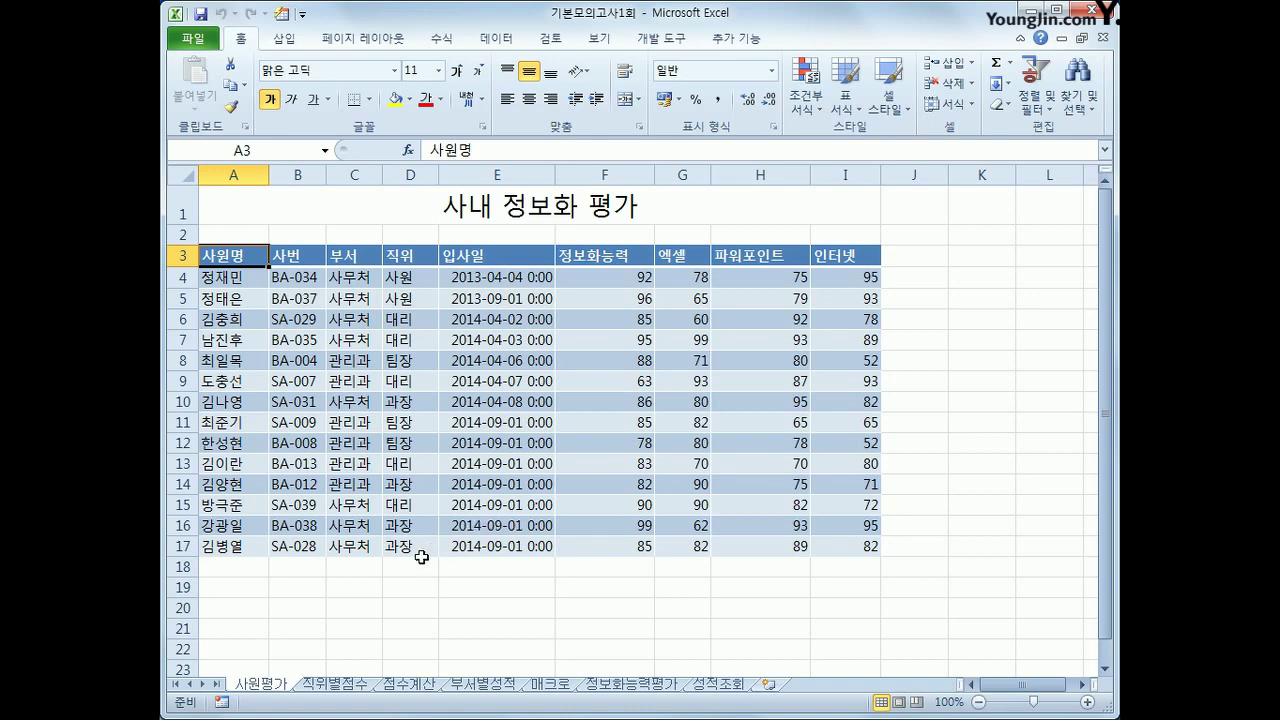
# - On the 직위별점수 sheet, copy the 직위 header and the 과장 value from E3:E4 to B19
pyautogui.click(333, 685)
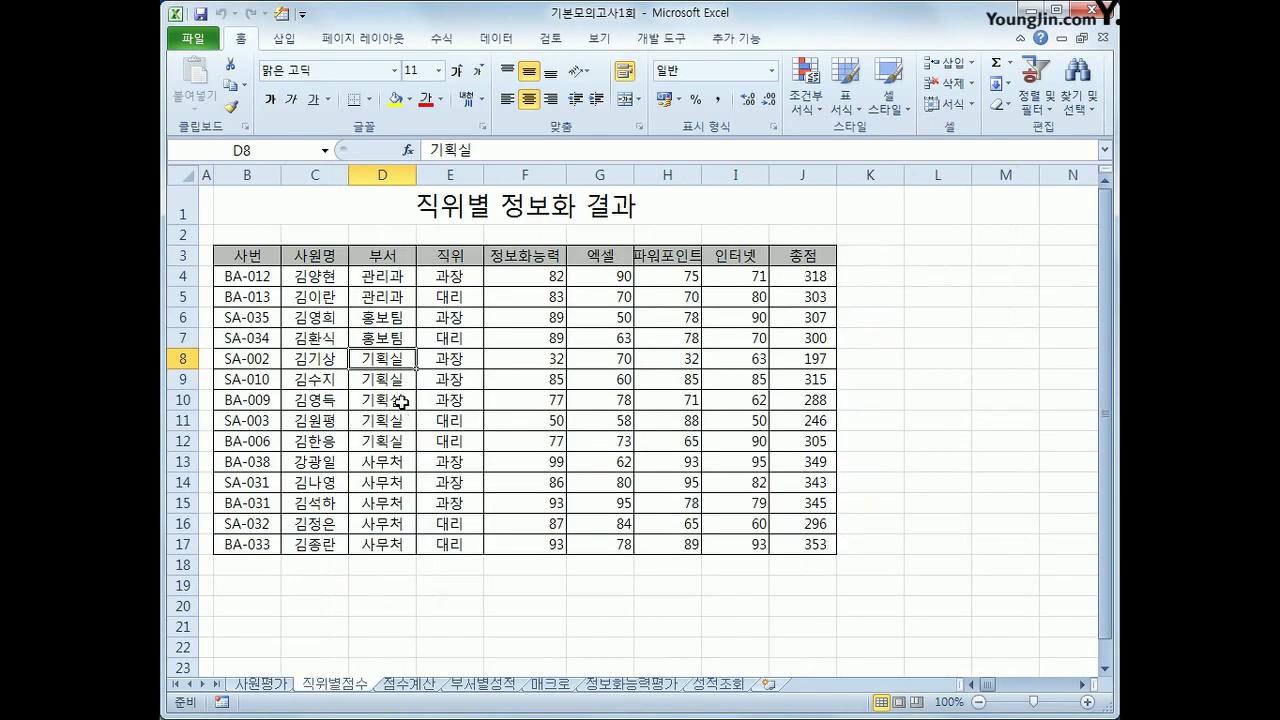
pyautogui.click(424, 254)
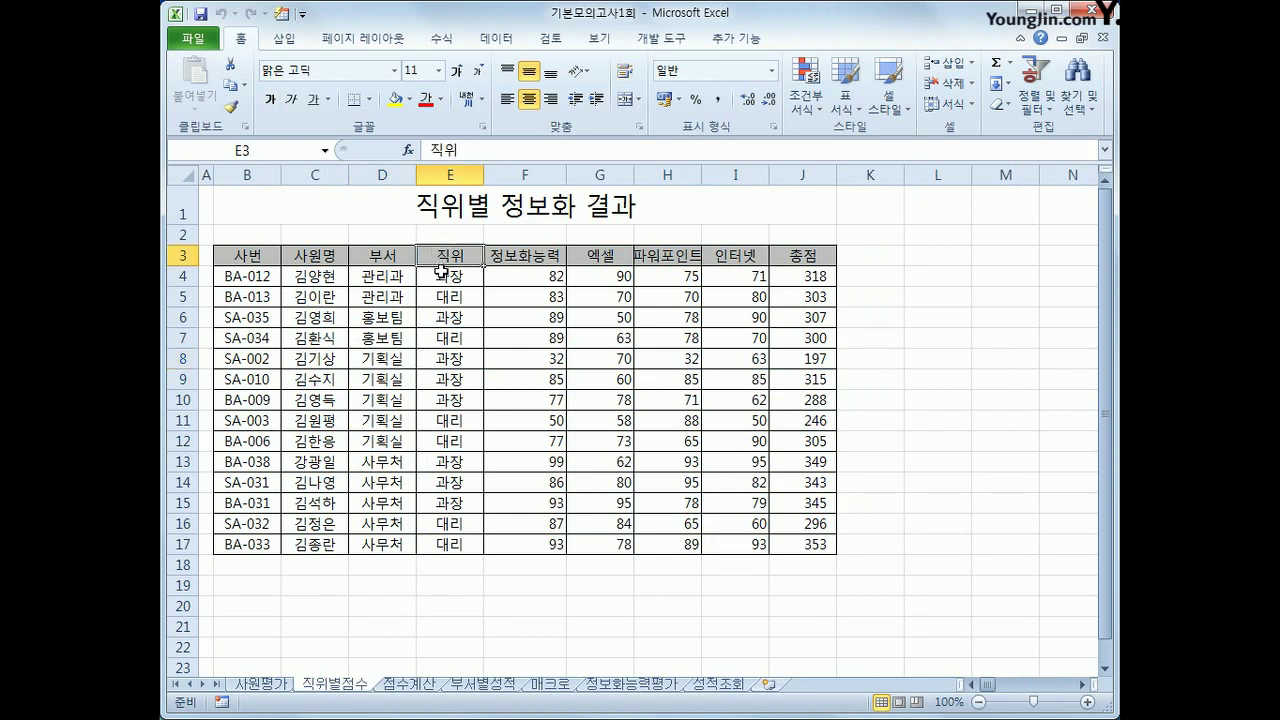
pyautogui.moveTo(441, 271); pyautogui.dragTo(442, 263)
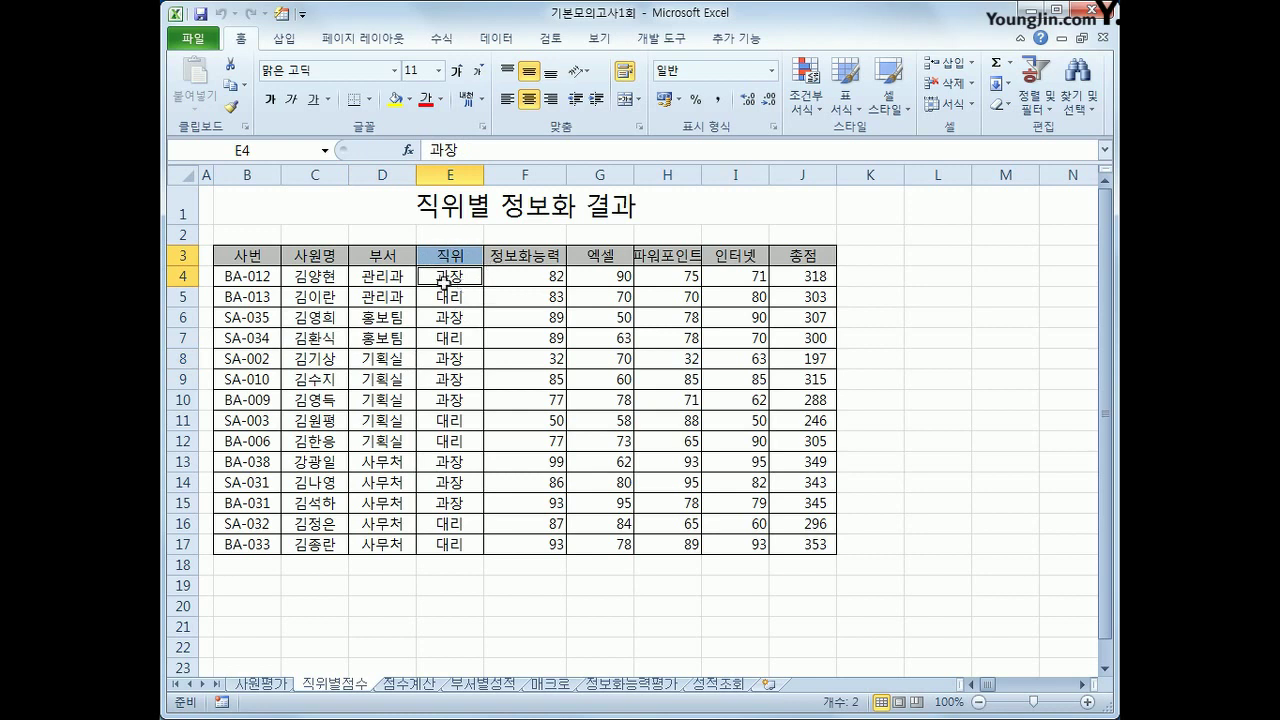
pyautogui.moveTo(455, 261); pyautogui.dragTo(455, 272)
pyautogui.hotkey('ctrl', 'c')
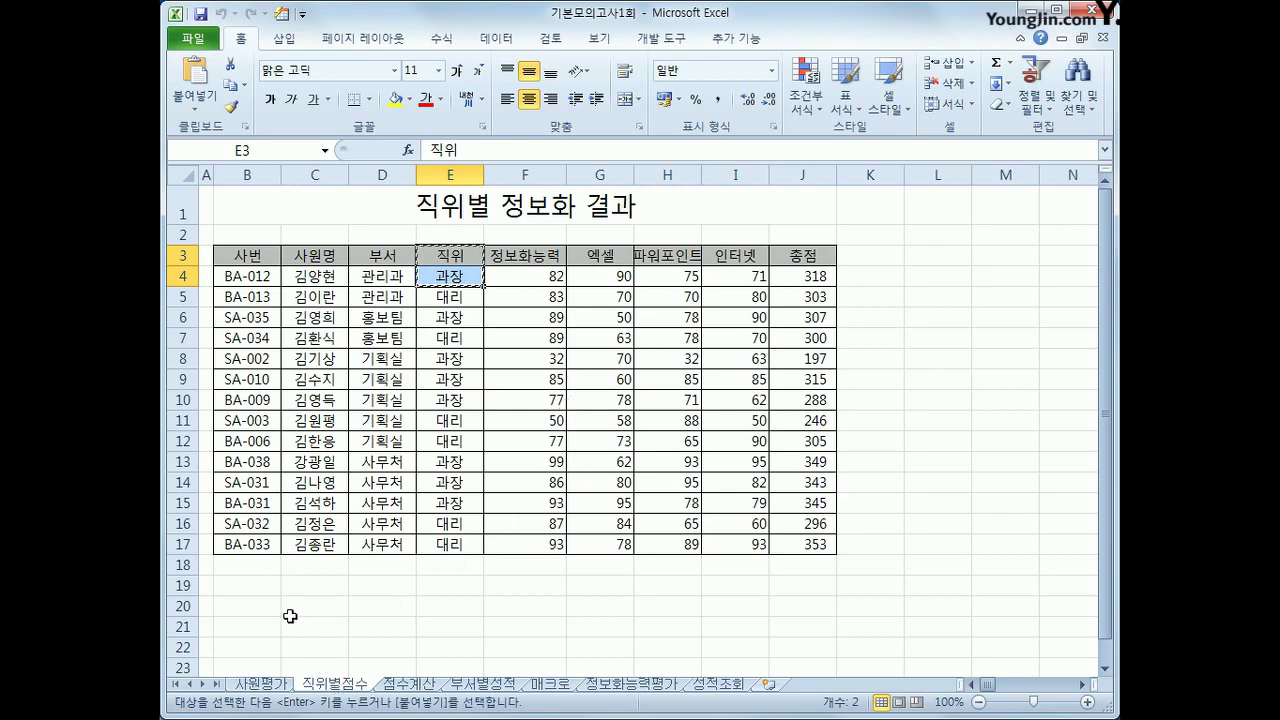
pyautogui.click(258, 582)
pyautogui.scroll(-1, 434, 523)
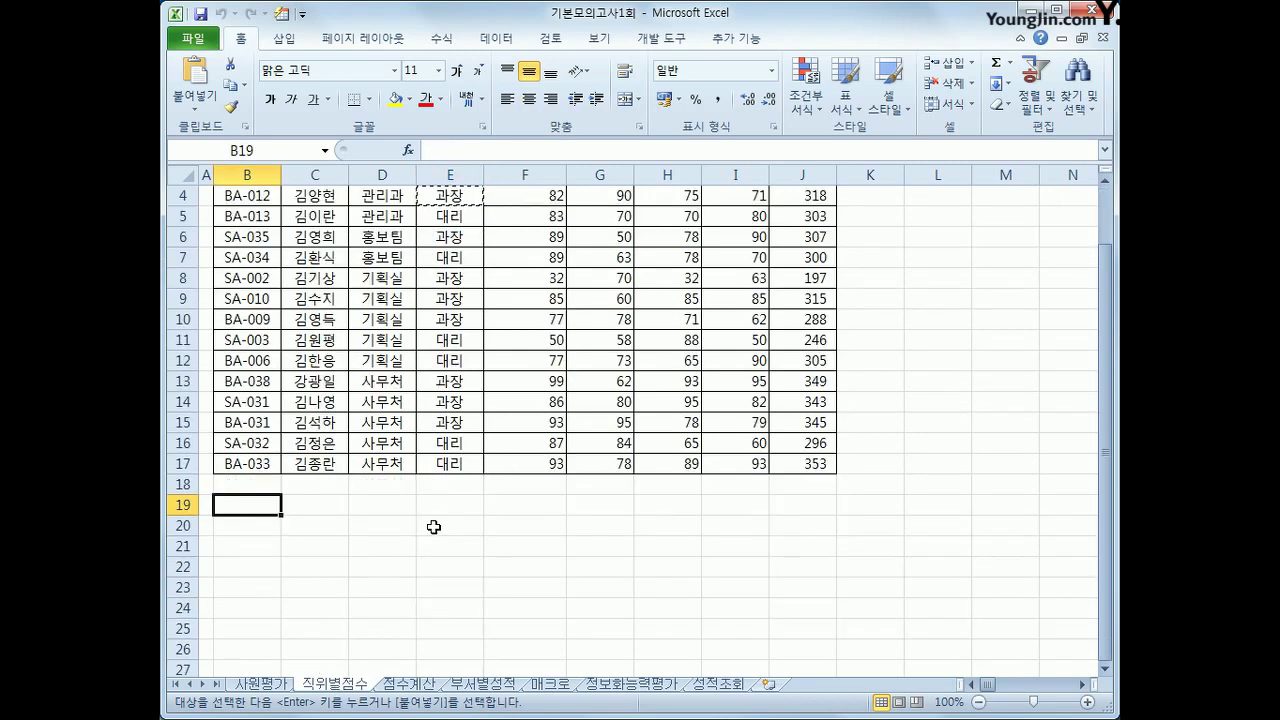
pyautogui.hotkey('ctrl', 'v')
pyautogui.scroll(1, 420, 522)
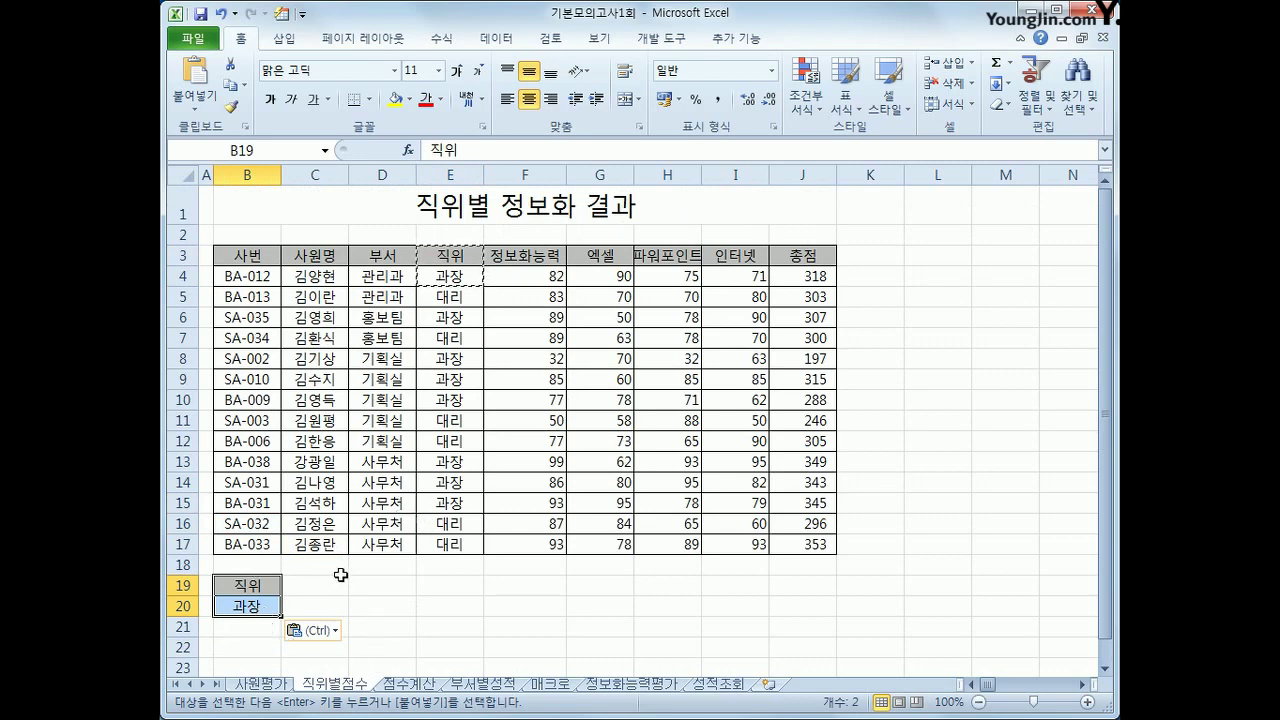
pyautogui.click(257, 584)
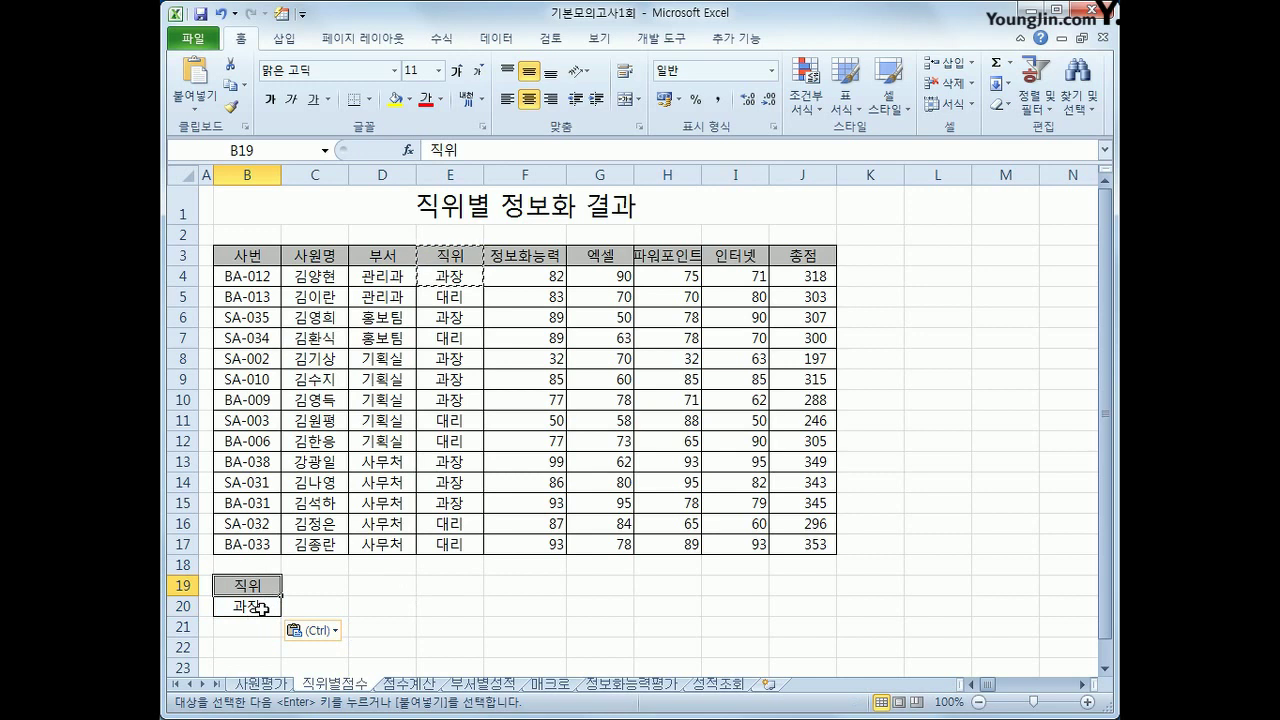
# - Copy the 총점 header from J3 to C19, beside the 직위 criteria header
pyautogui.click(800, 240)
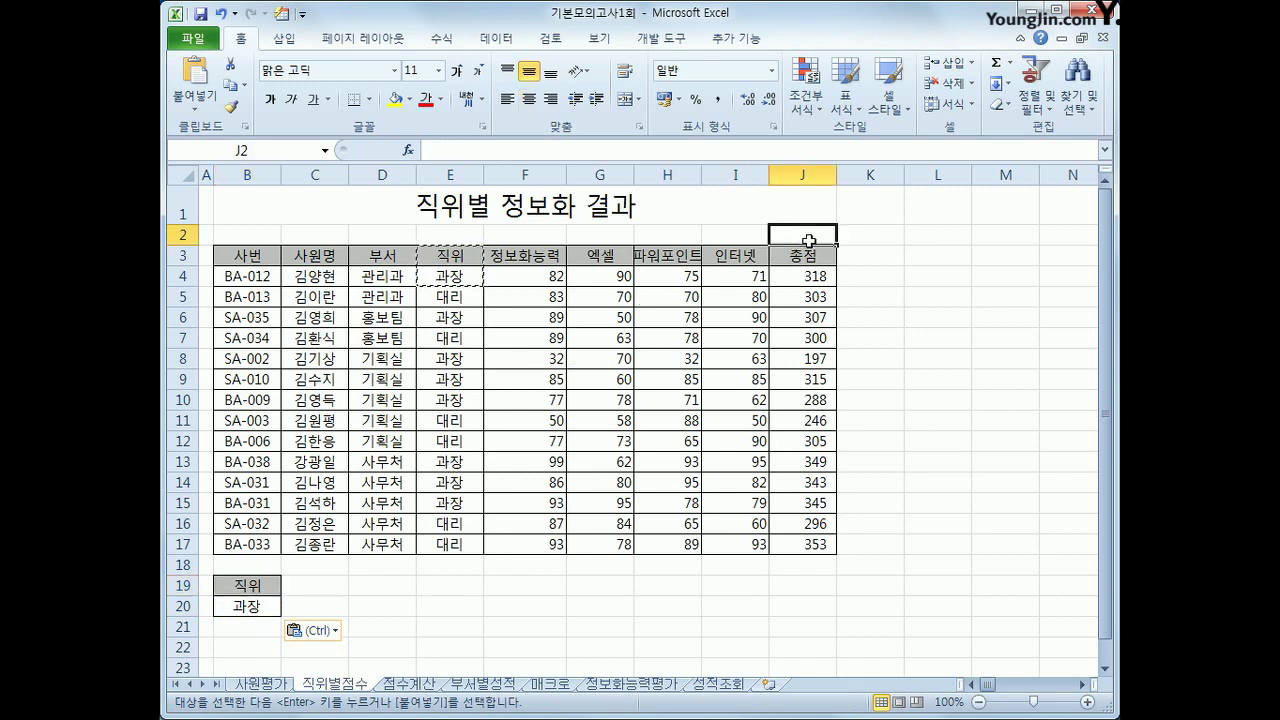
pyautogui.click(810, 266)
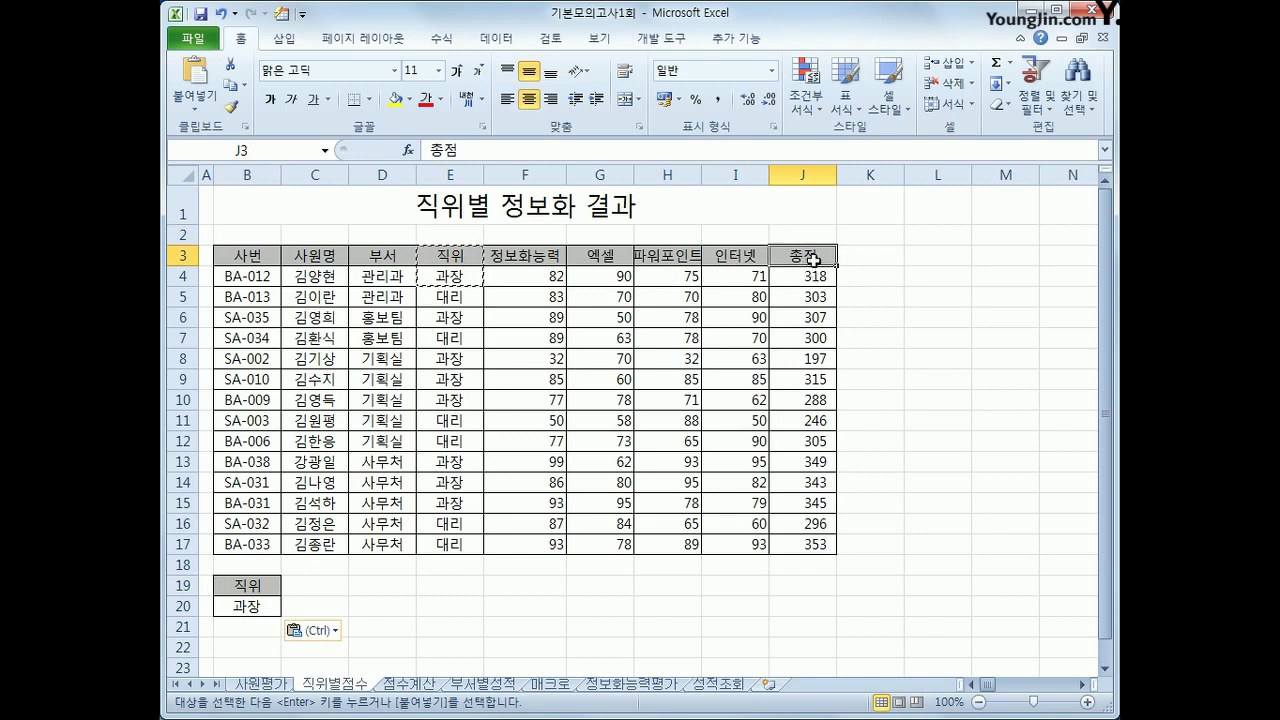
pyautogui.hotkey('ctrl', 'c')
pyautogui.click(315, 586)
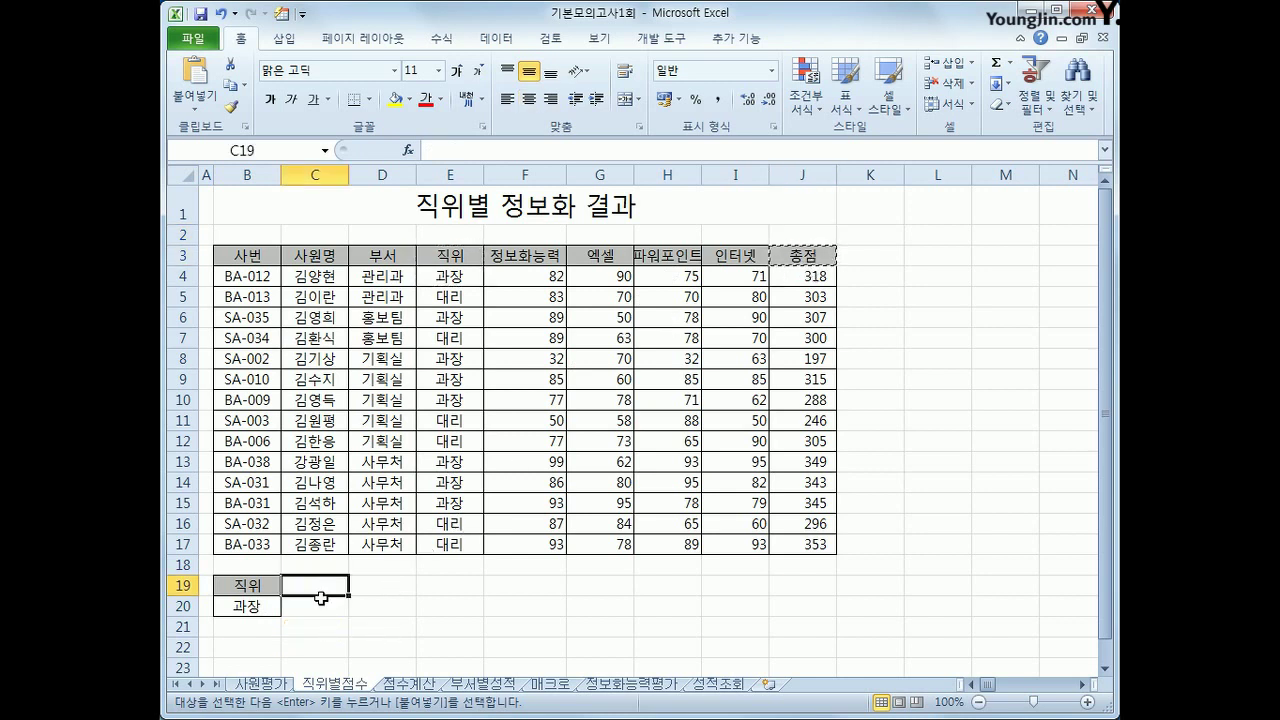
pyautogui.hotkey('ctrl', 'v')
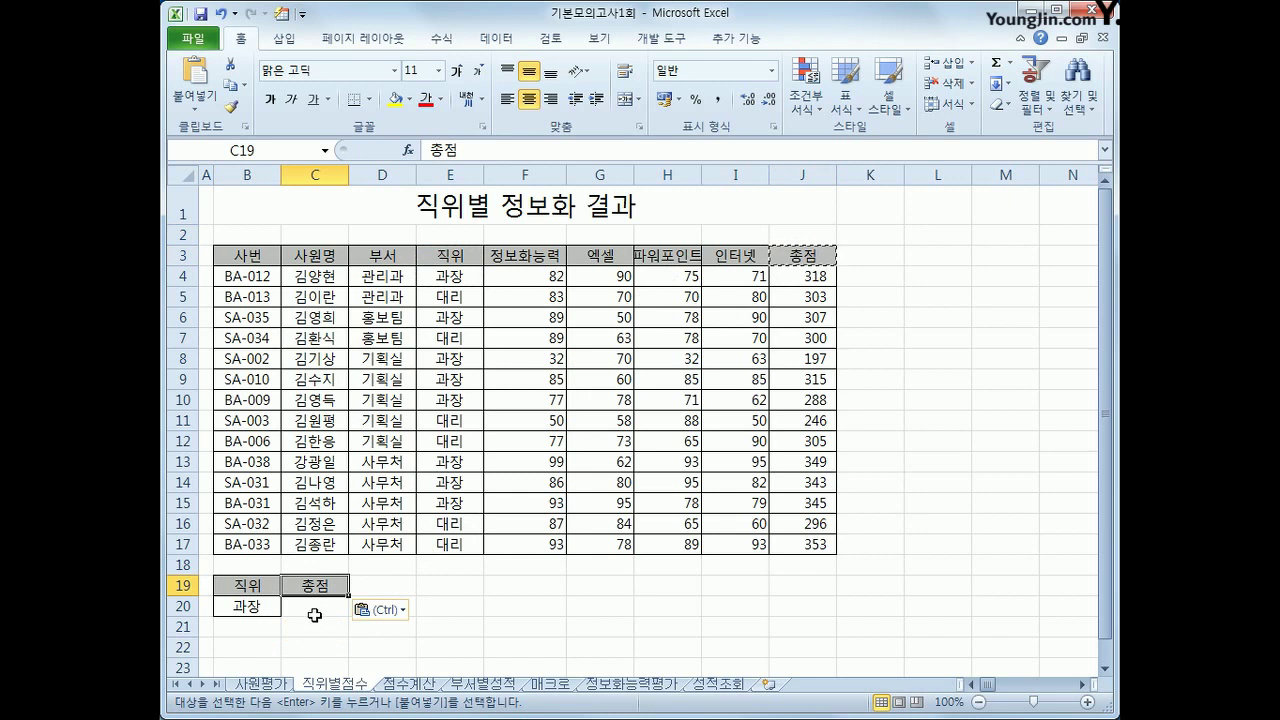
# - Enter the criterion >=300 under the 총점 header in C20
pyautogui.click(314, 611)
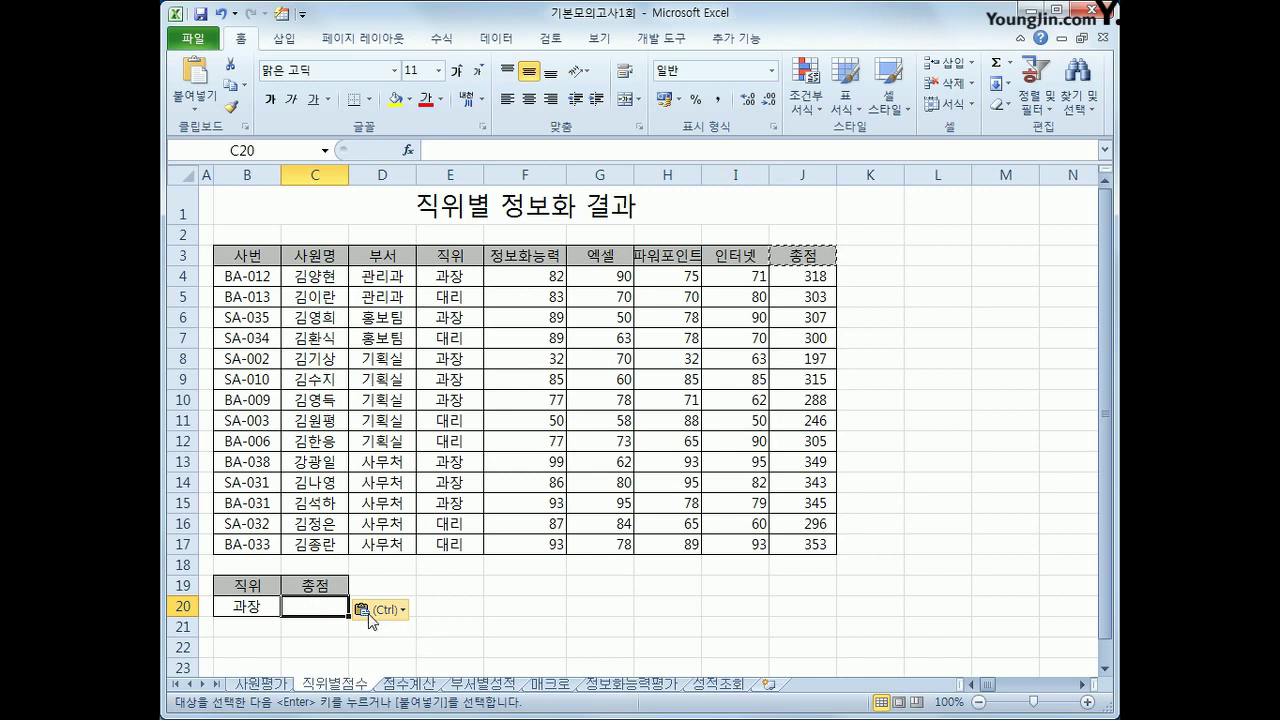
pyautogui.write('>=30')
pyautogui.write('0')
pyautogui.press('Return')
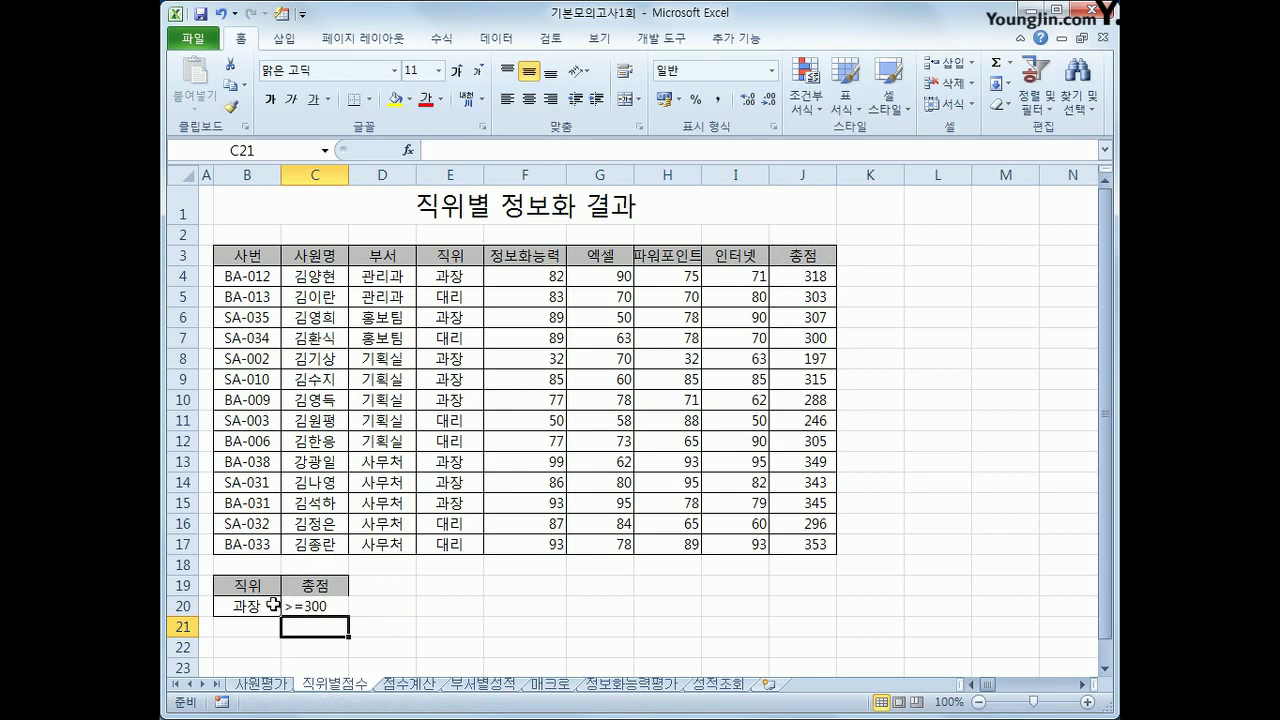
pyautogui.moveTo(271, 605); pyautogui.dragTo(300, 605)
pyautogui.click(428, 605)
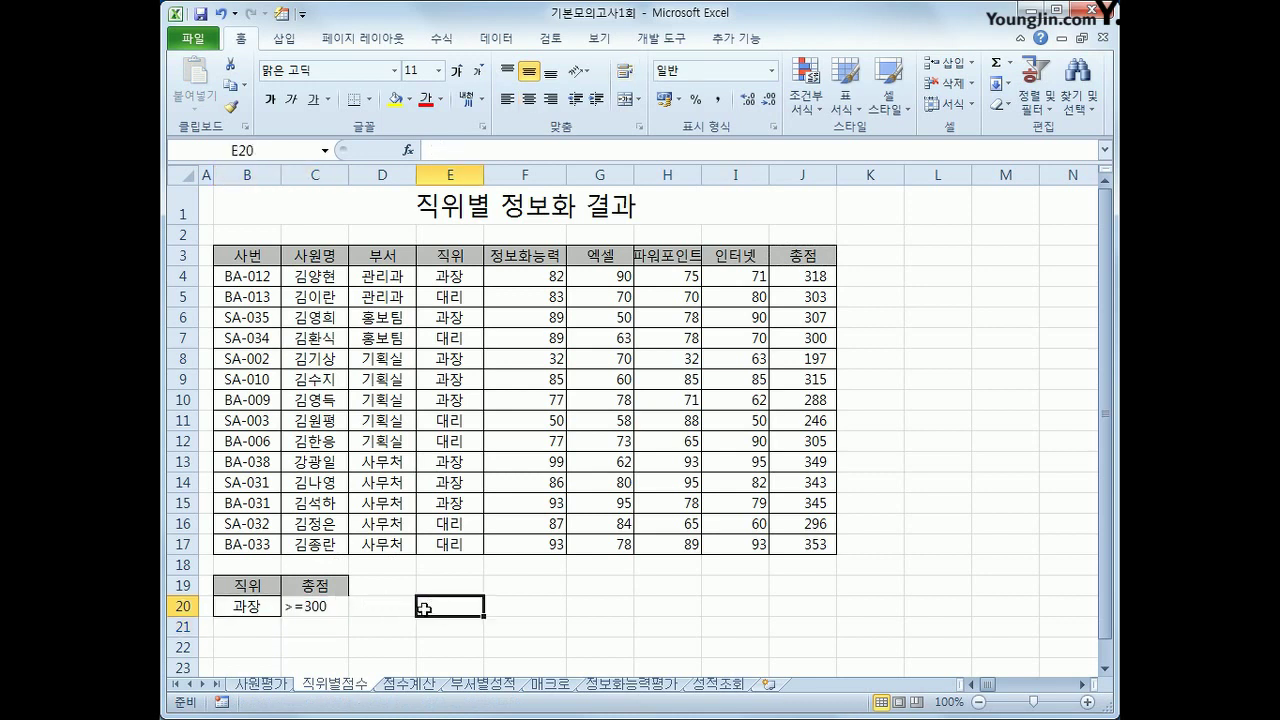
# - Copy the 사번, 사원명, 부서, 정보화능력, 엑셀, 파워포인트 and 인터넷 headers from row 3 to B23
pyautogui.click(247, 255)
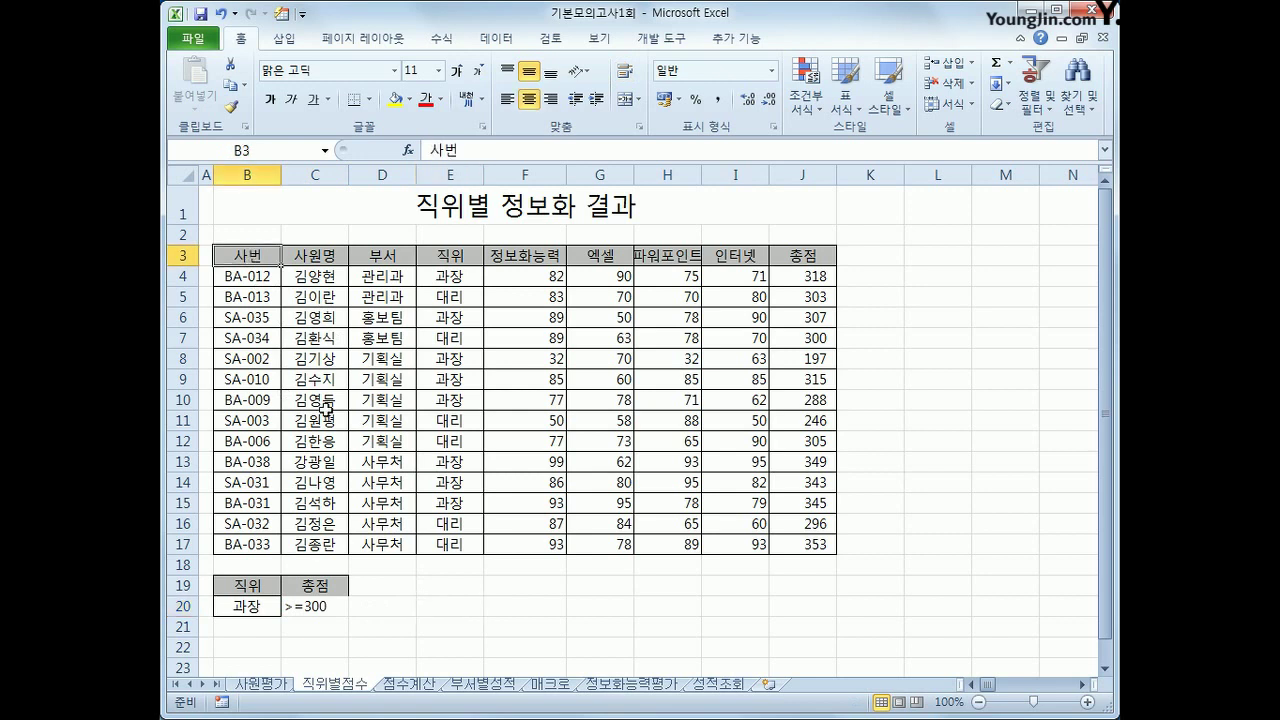
pyautogui.keyDown('ctrl'); pyautogui.click(322, 252); pyautogui.keyUp('ctrl')
pyautogui.keyDown('ctrl'); pyautogui.click(373, 254); pyautogui.keyUp('ctrl')
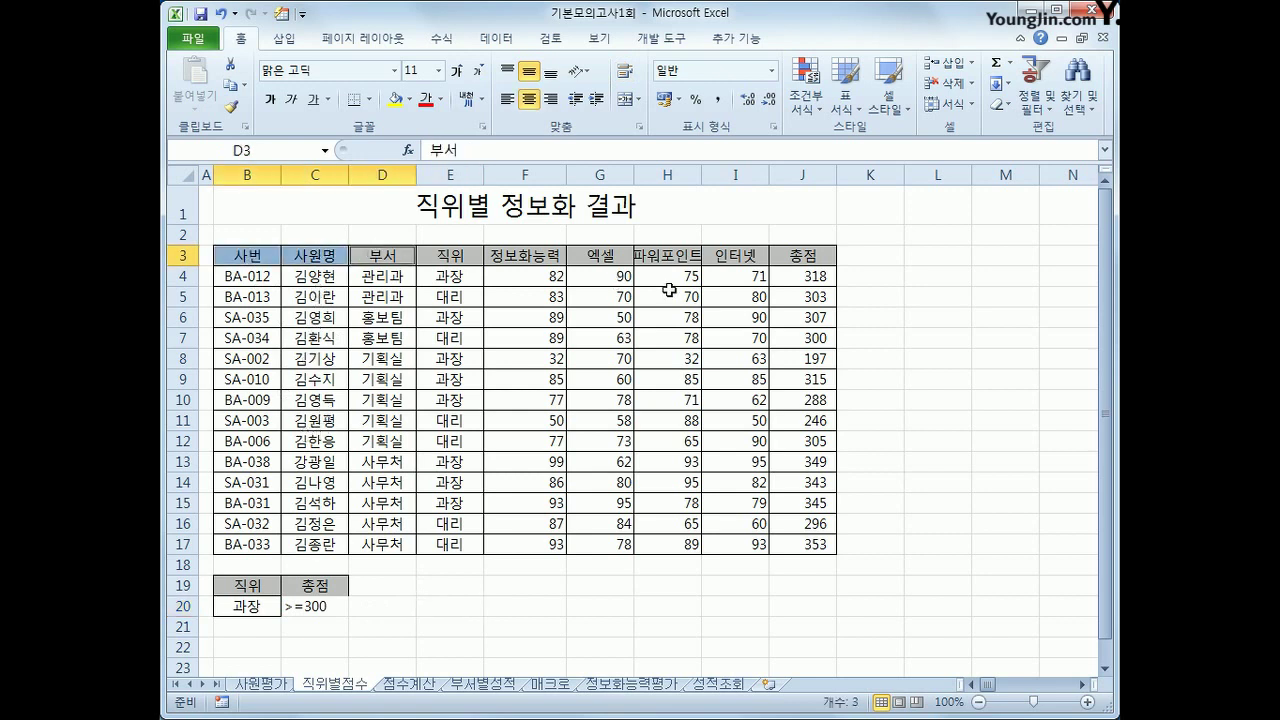
pyautogui.keyDown('ctrl'); pyautogui.click(549, 258); pyautogui.keyUp('ctrl')
pyautogui.keyDown('ctrl'); pyautogui.click(609, 256); pyautogui.keyUp('ctrl')
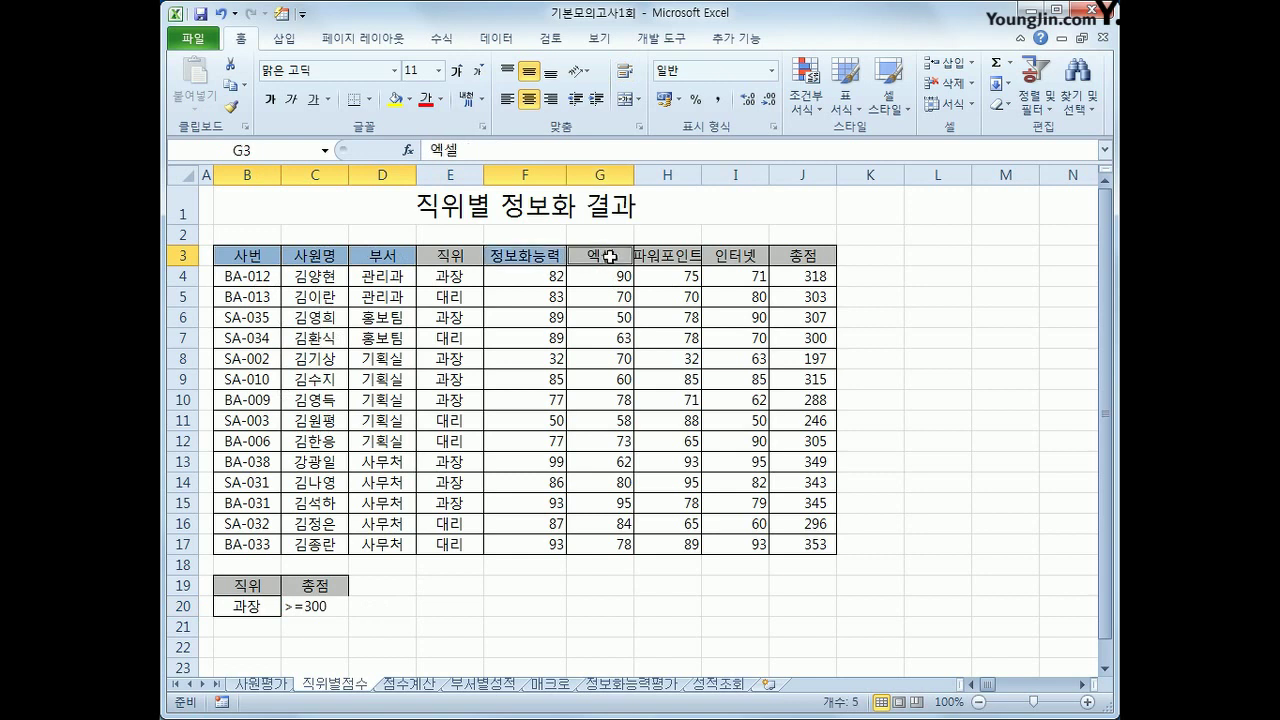
pyautogui.keyDown('ctrl'); pyautogui.click(672, 256); pyautogui.keyUp('ctrl')
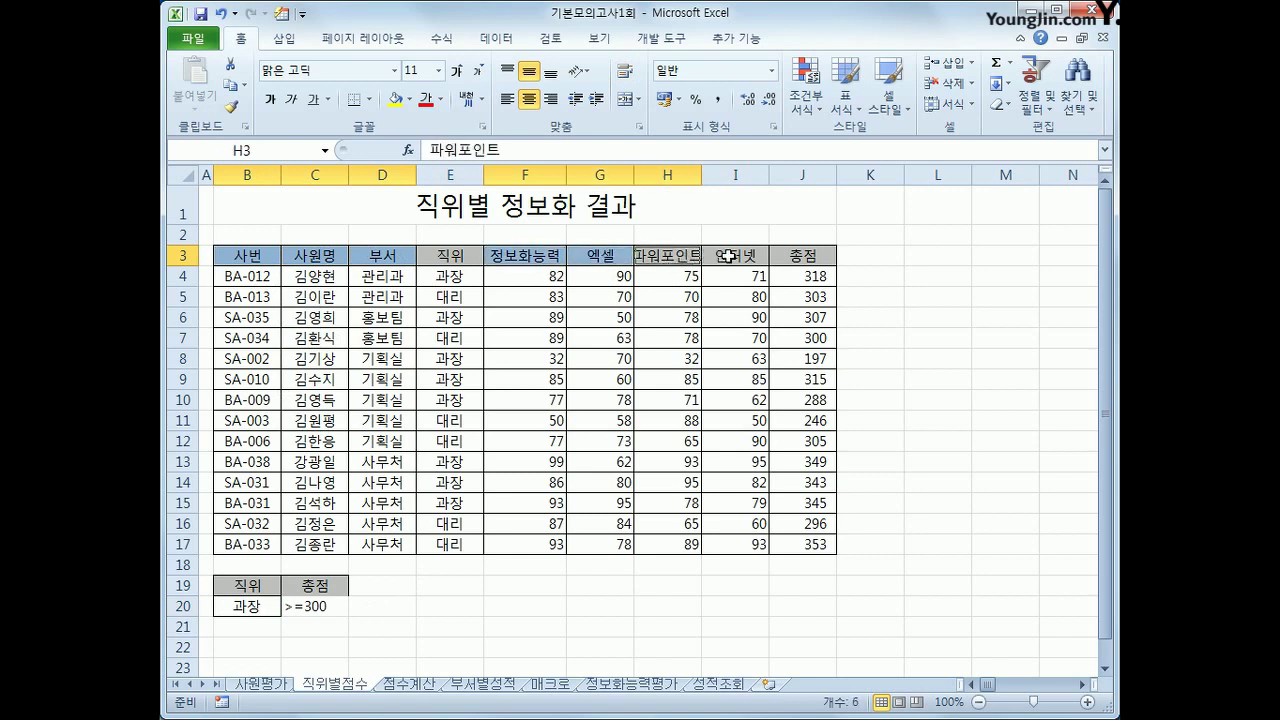
pyautogui.keyDown('ctrl'); pyautogui.click(728, 256); pyautogui.keyUp('ctrl')
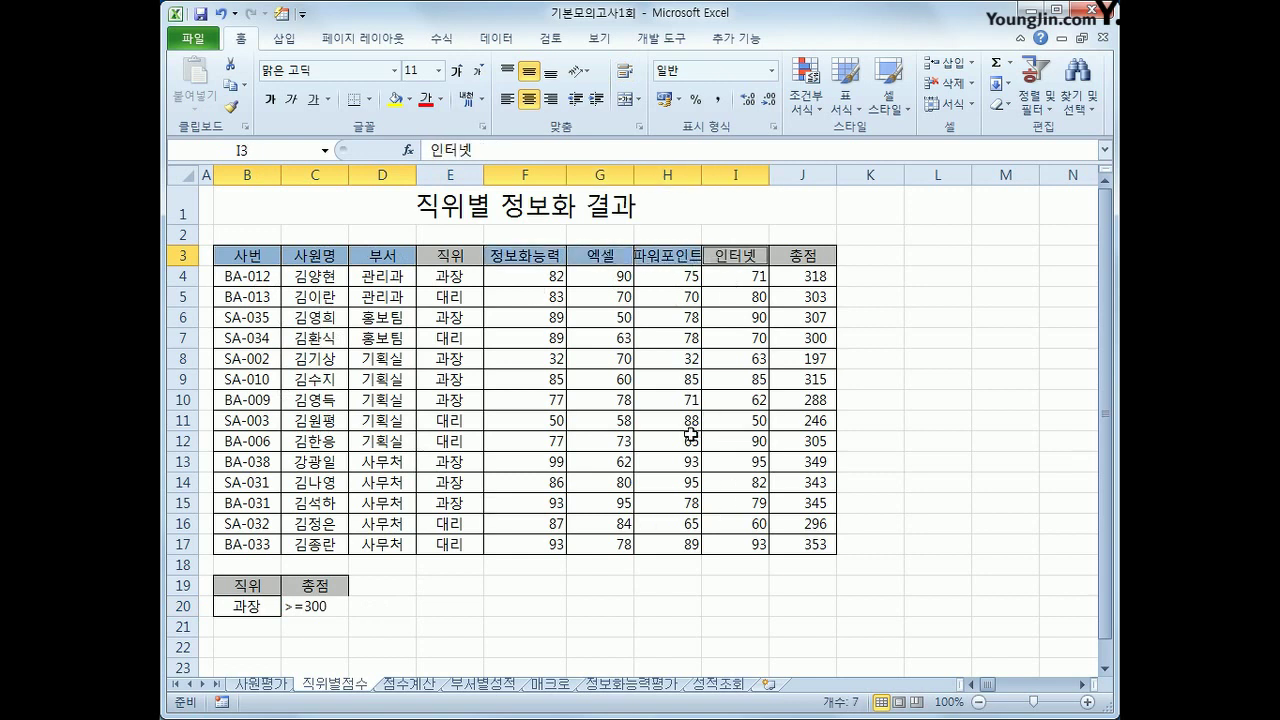
pyautogui.hotkey('ctrl', 'c')
pyautogui.scroll(-1, 690, 435)
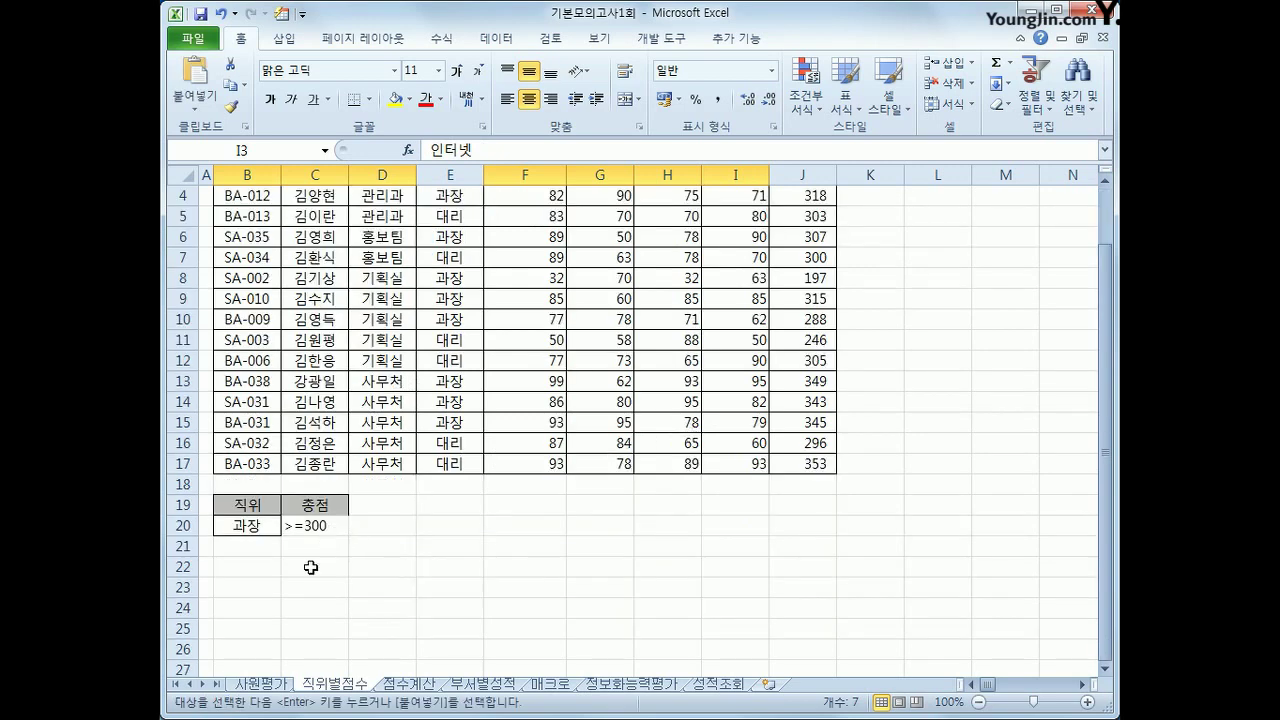
pyautogui.click(238, 590)
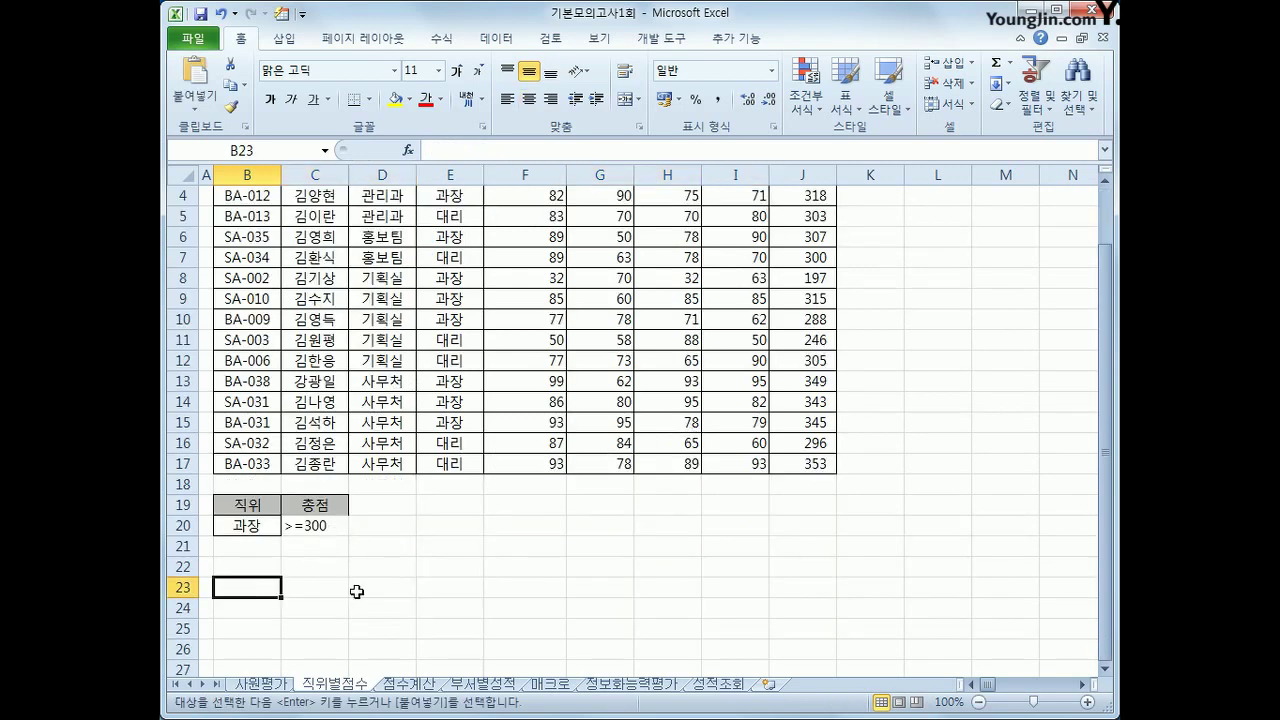
pyautogui.hotkey('ctrl', 'v')
pyautogui.scroll(1, 356, 591)
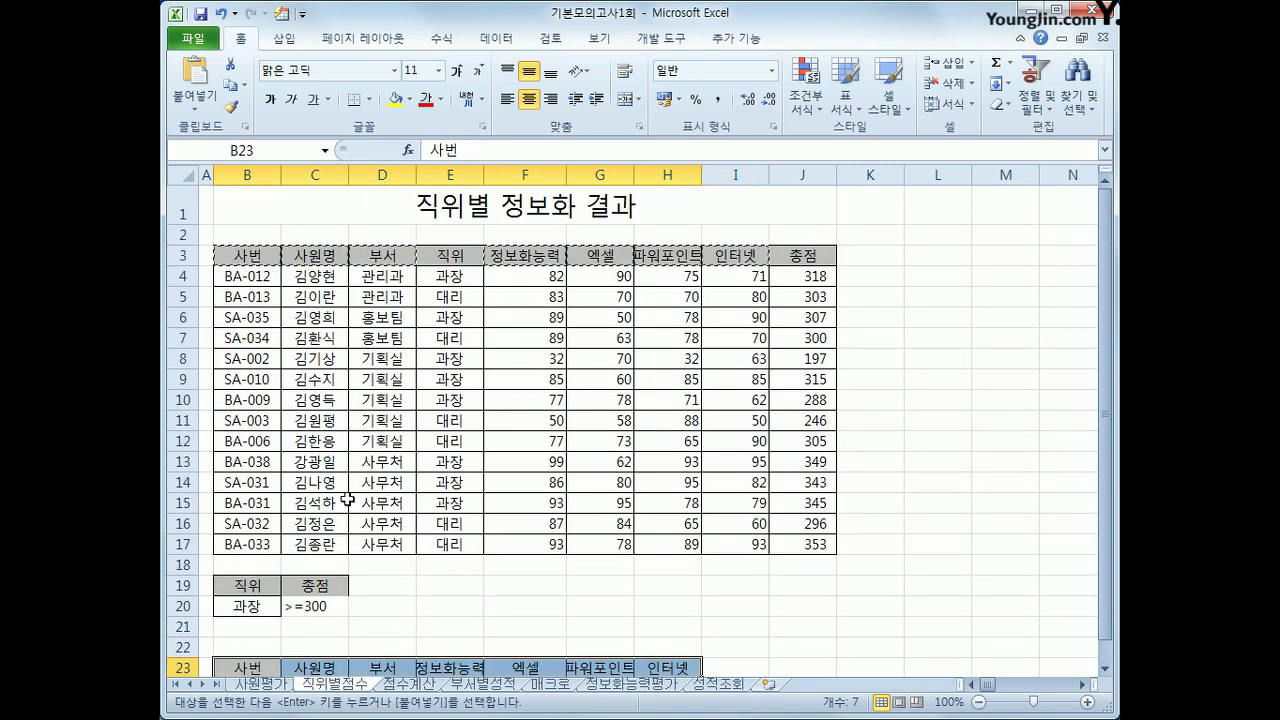
# - Start an Advanced Filter on the list B3:J17 with B19:C20 as its criteria range
pyautogui.click(268, 360)
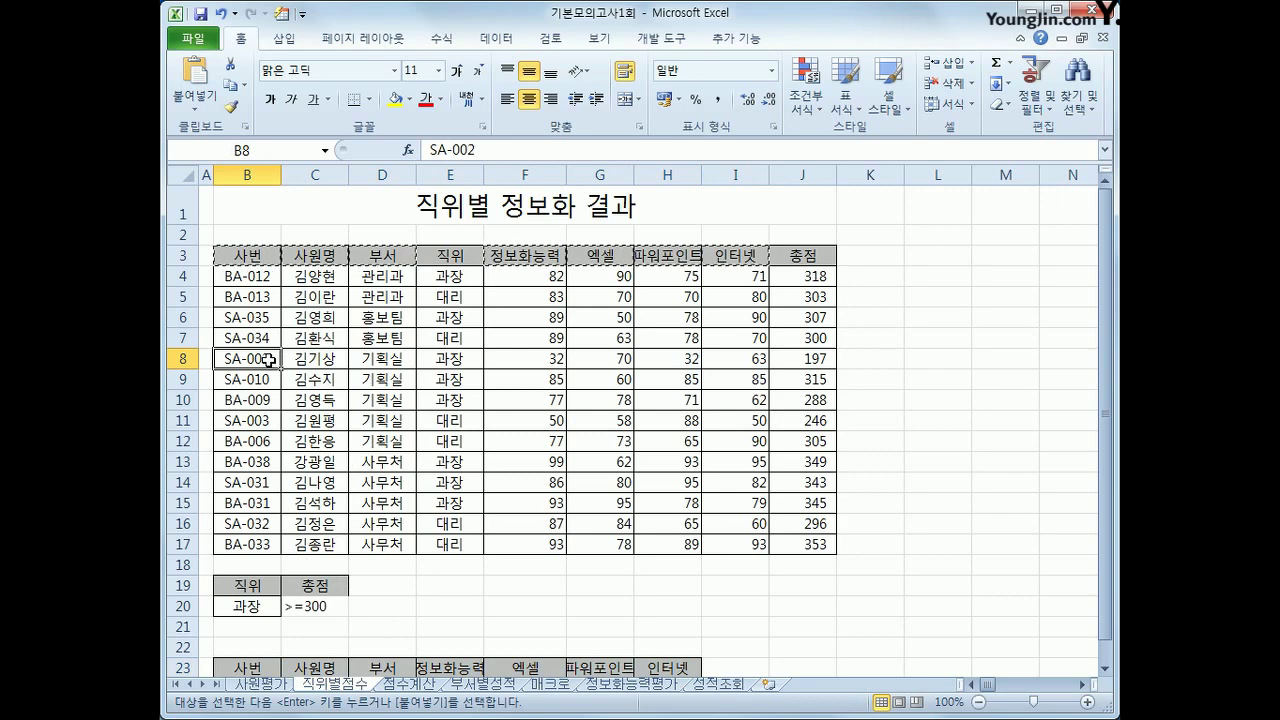
pyautogui.click(492, 39)
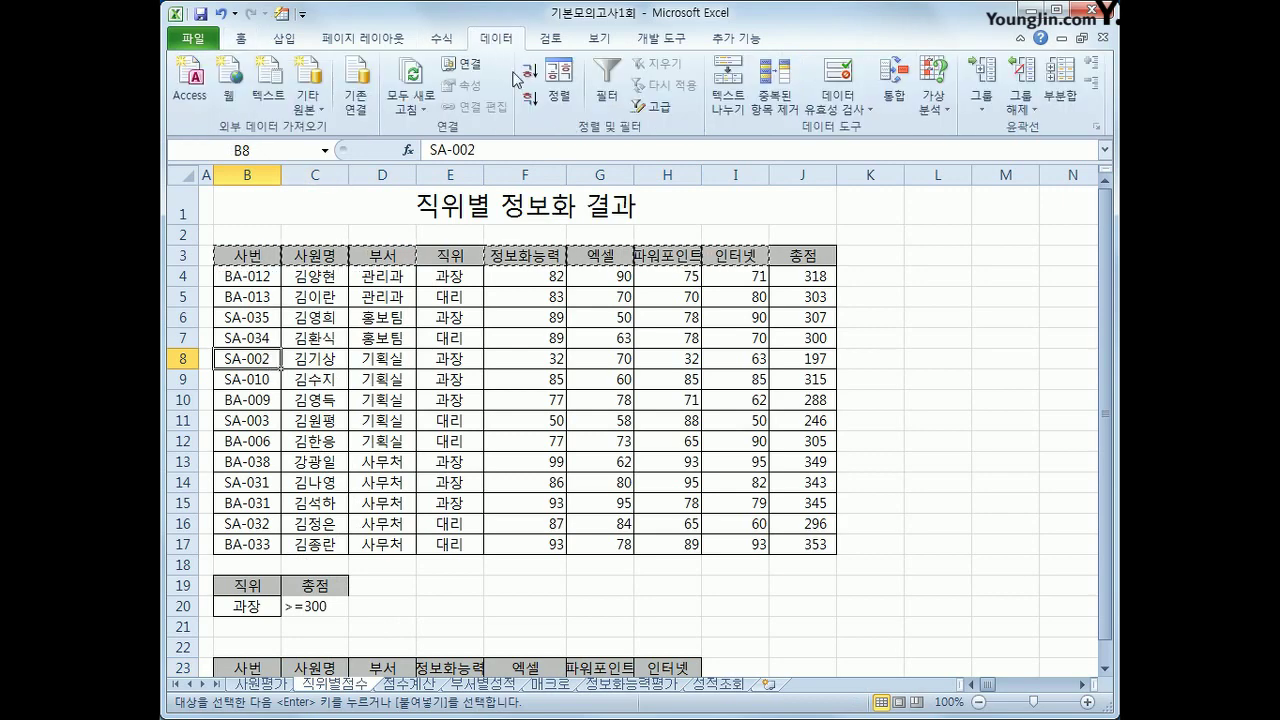
pyautogui.click(658, 106)
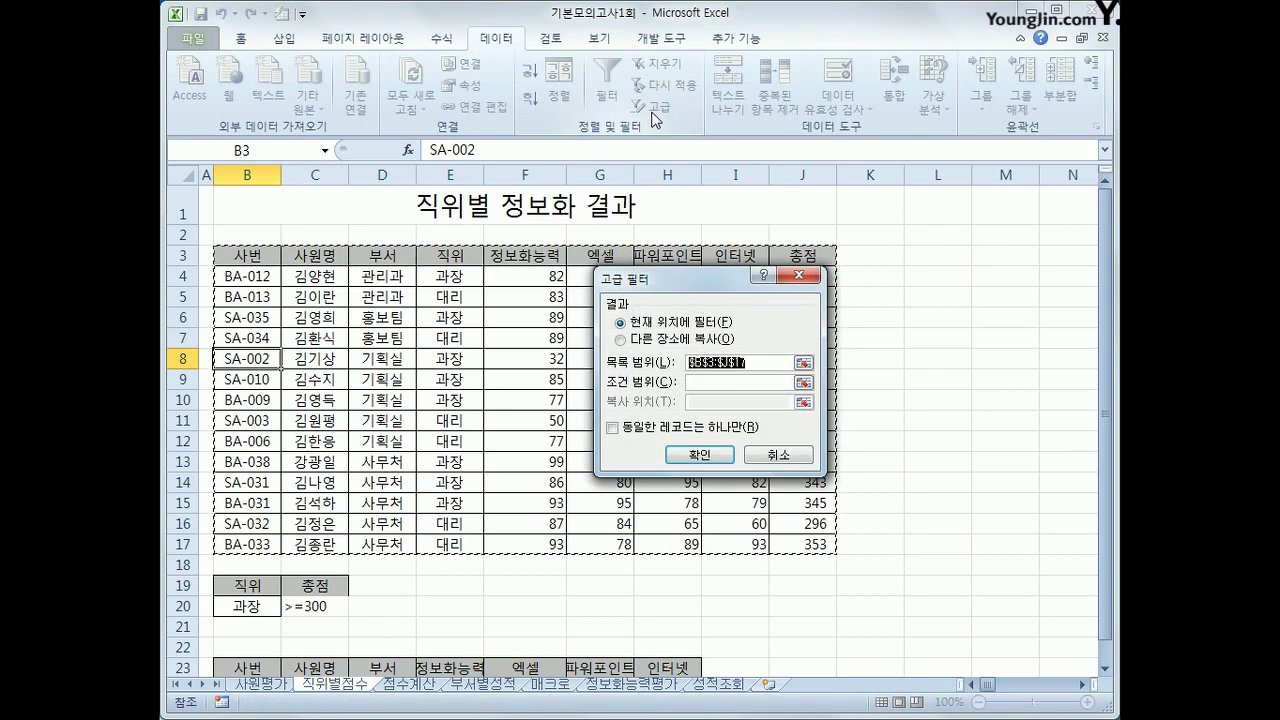
pyautogui.click(708, 382)
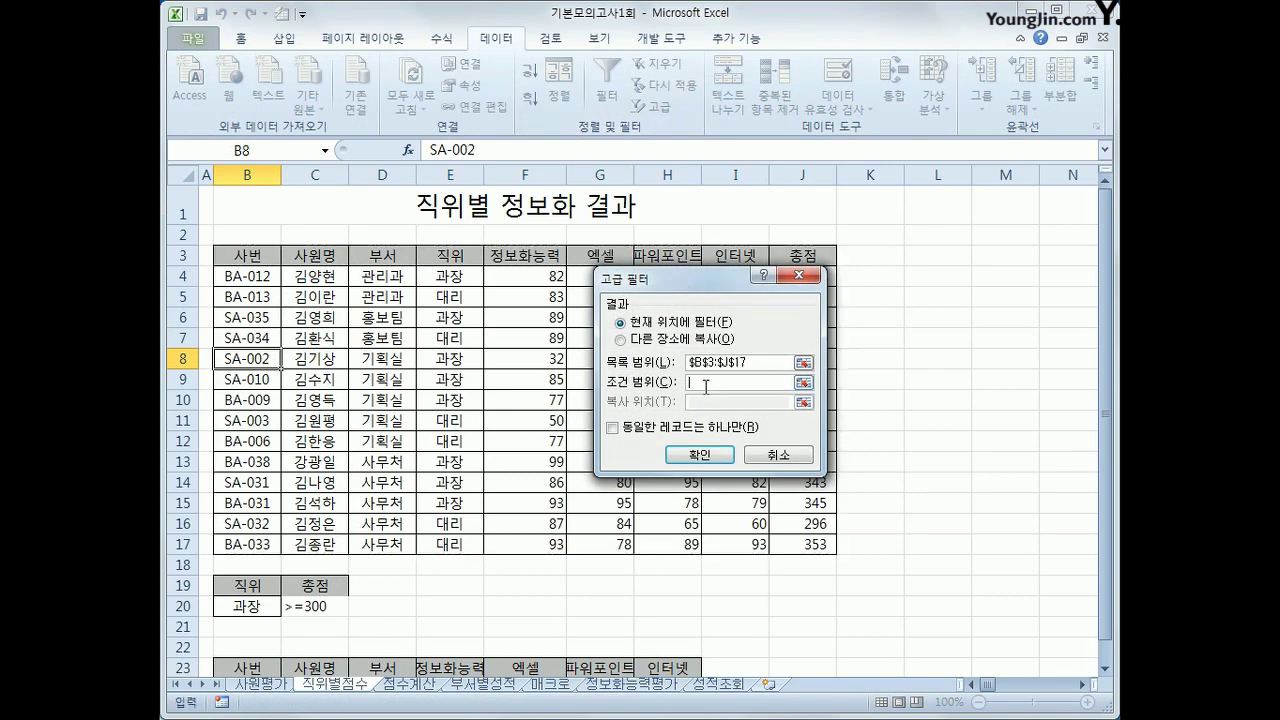
pyautogui.moveTo(214, 590); pyautogui.dragTo(318, 607)
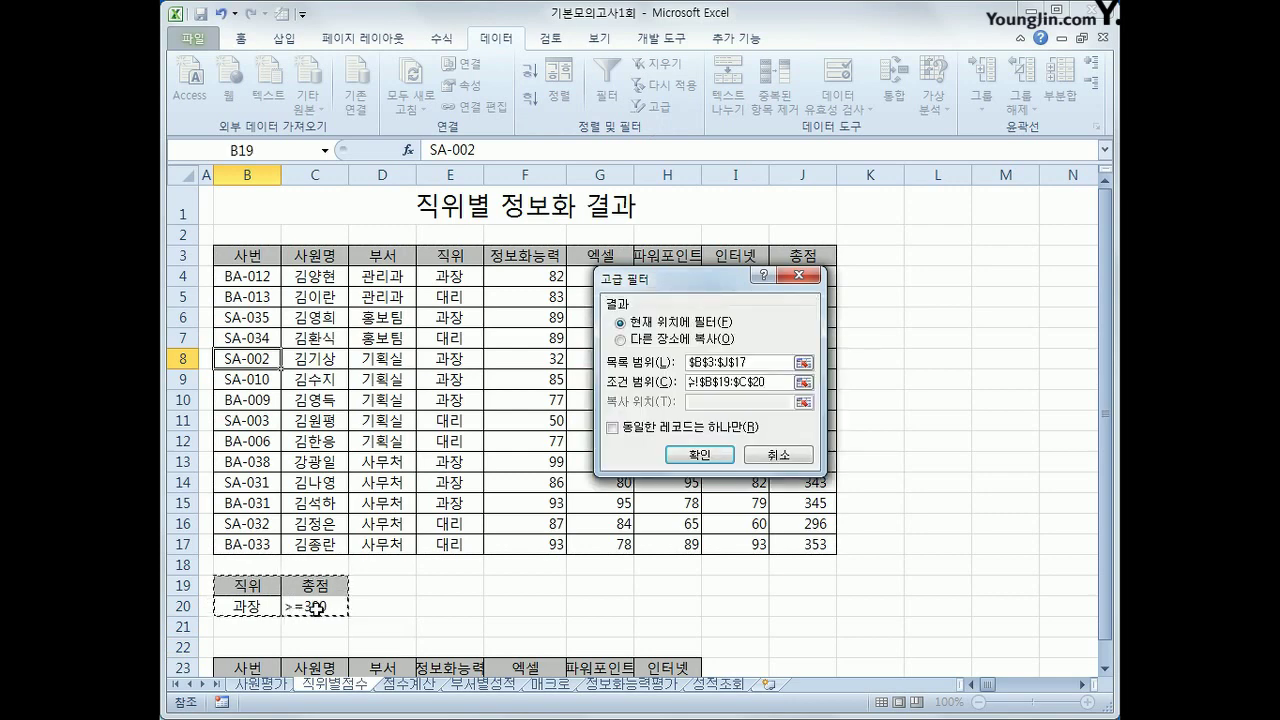
# - Set the filter to copy its results to another location, the headers in B23:H23, and run it
pyautogui.click(676, 340)
pyautogui.click(702, 402)
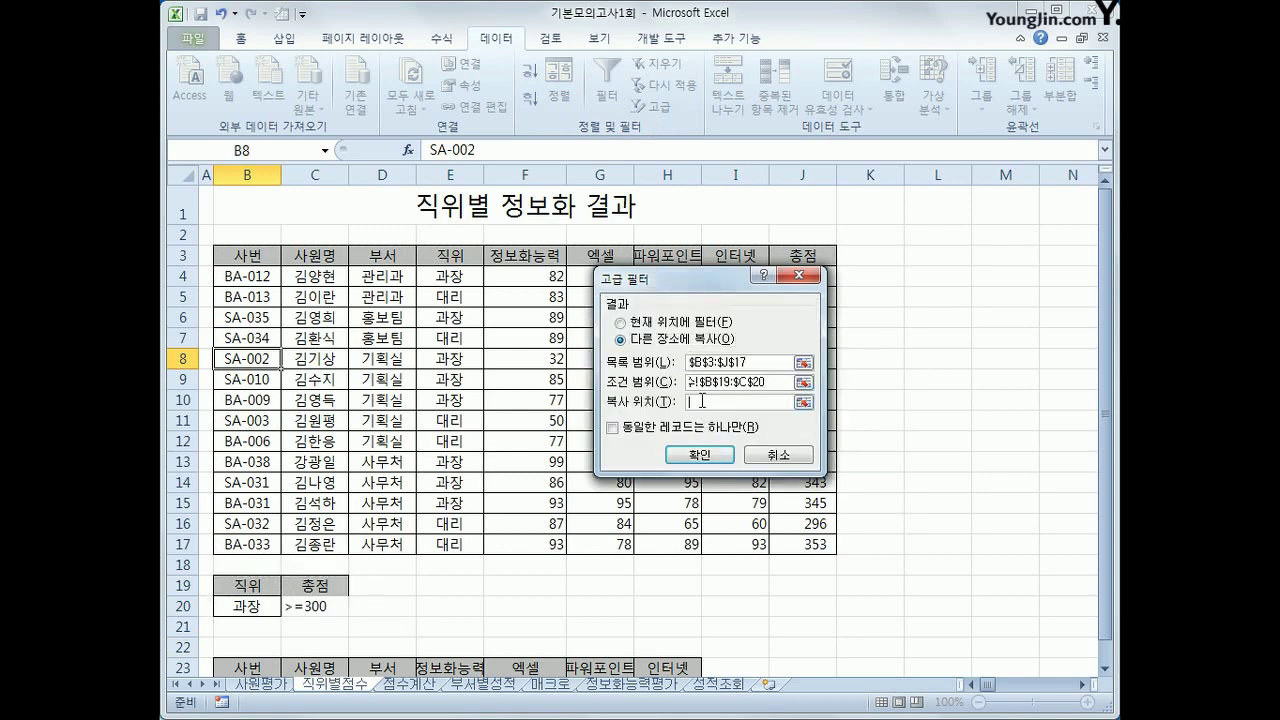
pyautogui.scroll(-1, 705, 432)
pyautogui.moveTo(240, 586); pyautogui.dragTo(688, 590)
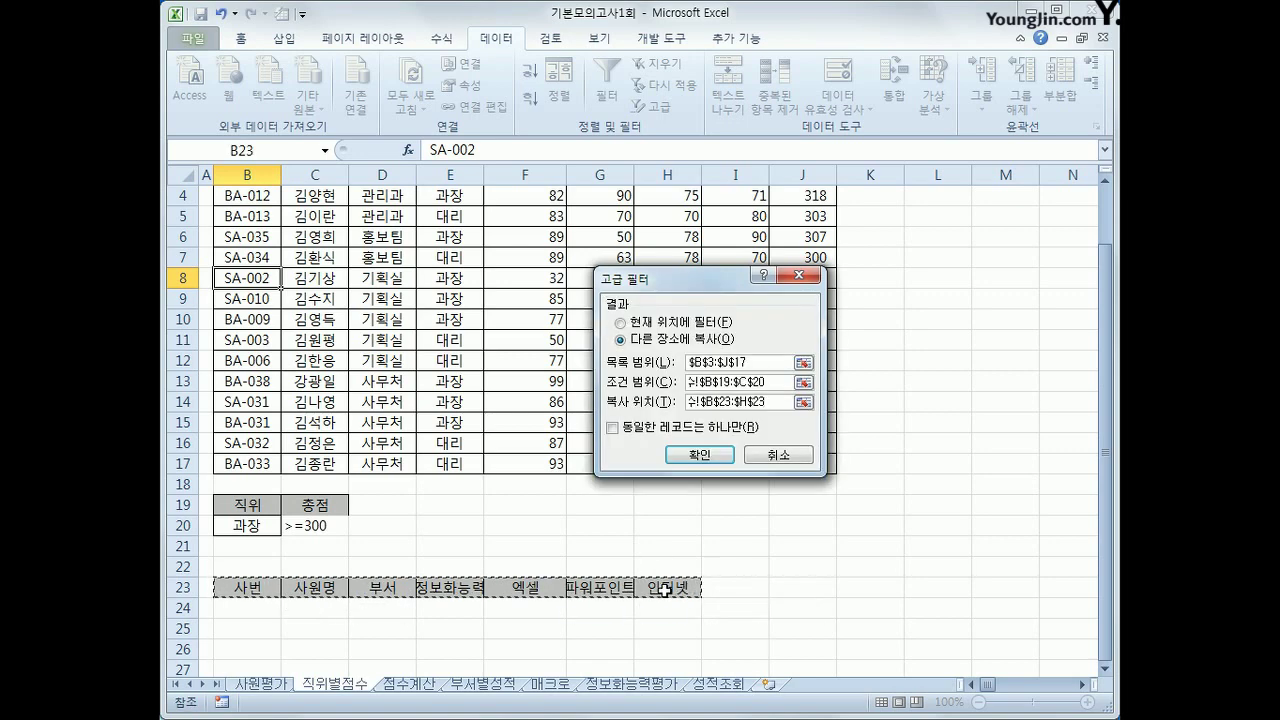
pyautogui.click(692, 457)
pyautogui.scroll(-4, 724, 514)
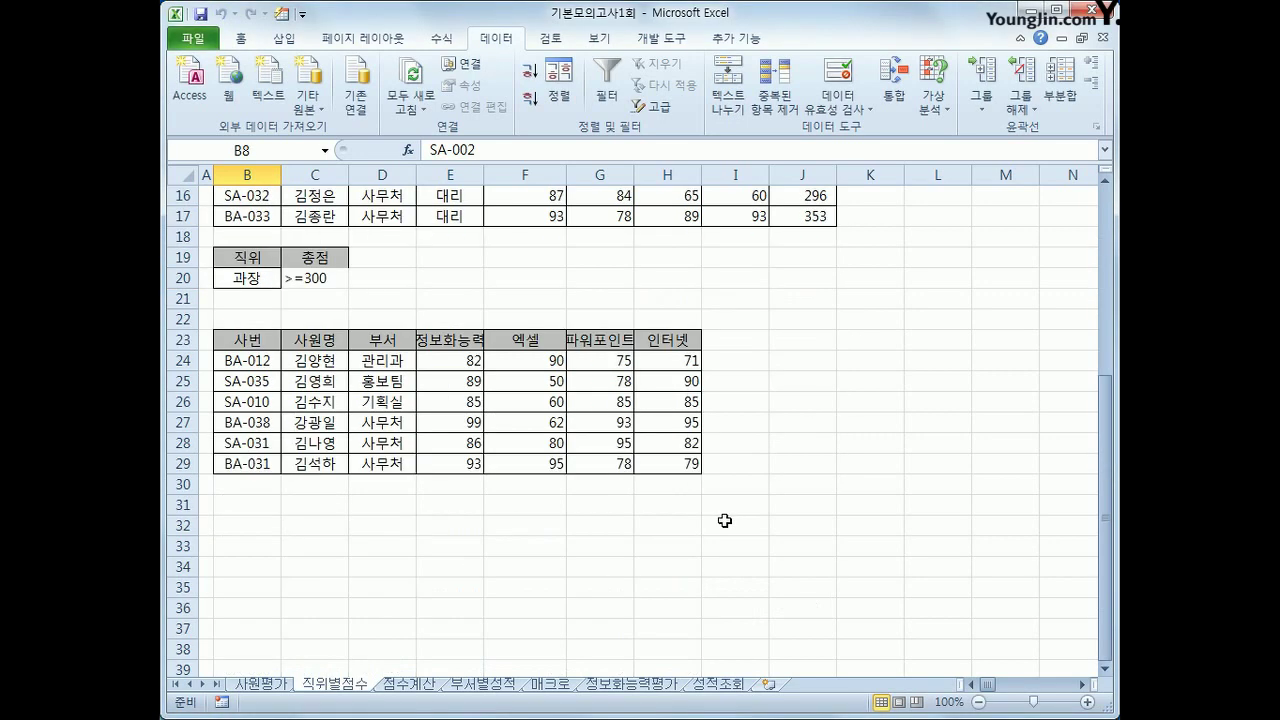
pyautogui.scroll(2, 725, 518)
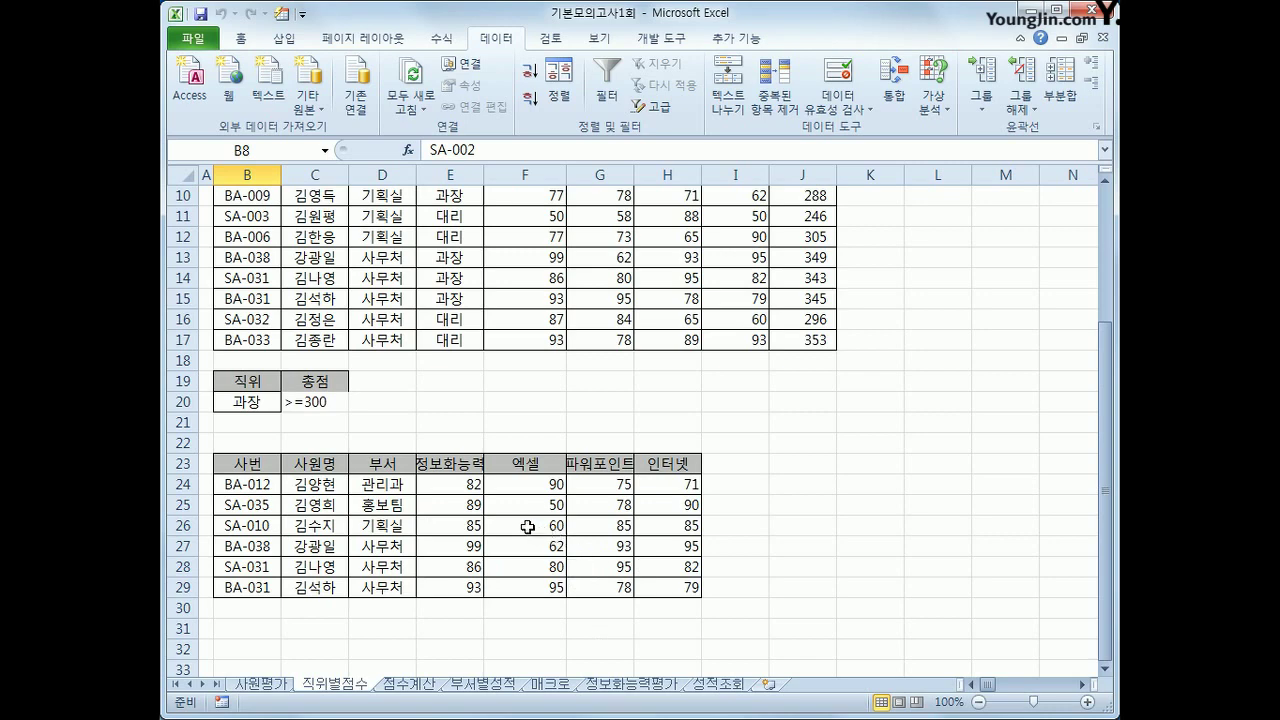
pyautogui.scroll(1, 525, 522)
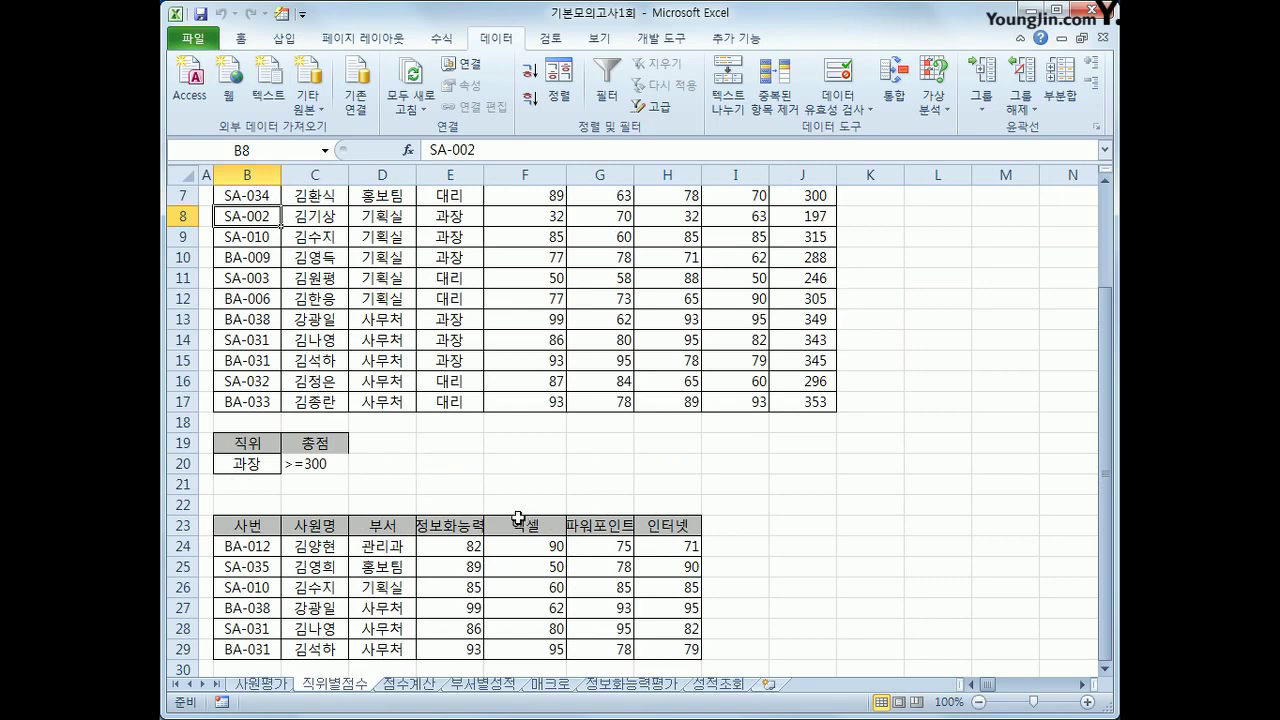
# - Start a new conditional formatting rule for B4:J17 that uses a formula to determine which cells to format
pyautogui.scroll(2, 518, 518)
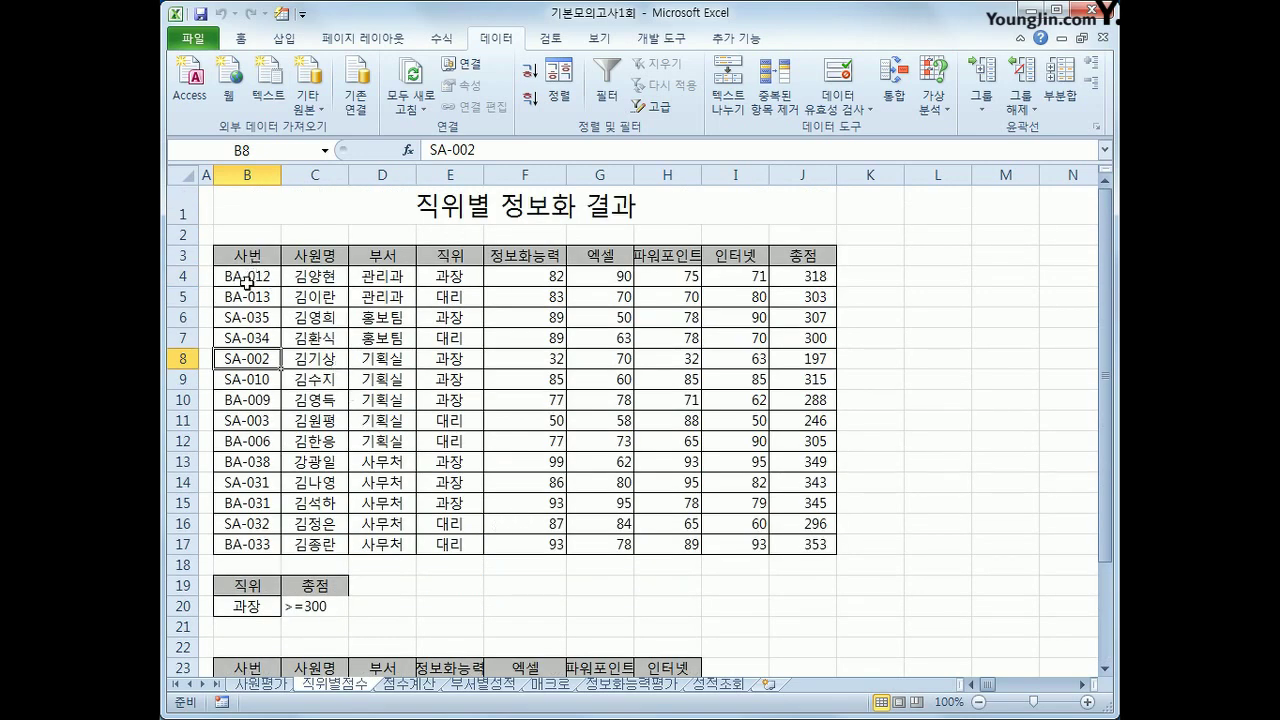
pyautogui.moveTo(245, 282); pyautogui.dragTo(800, 541)
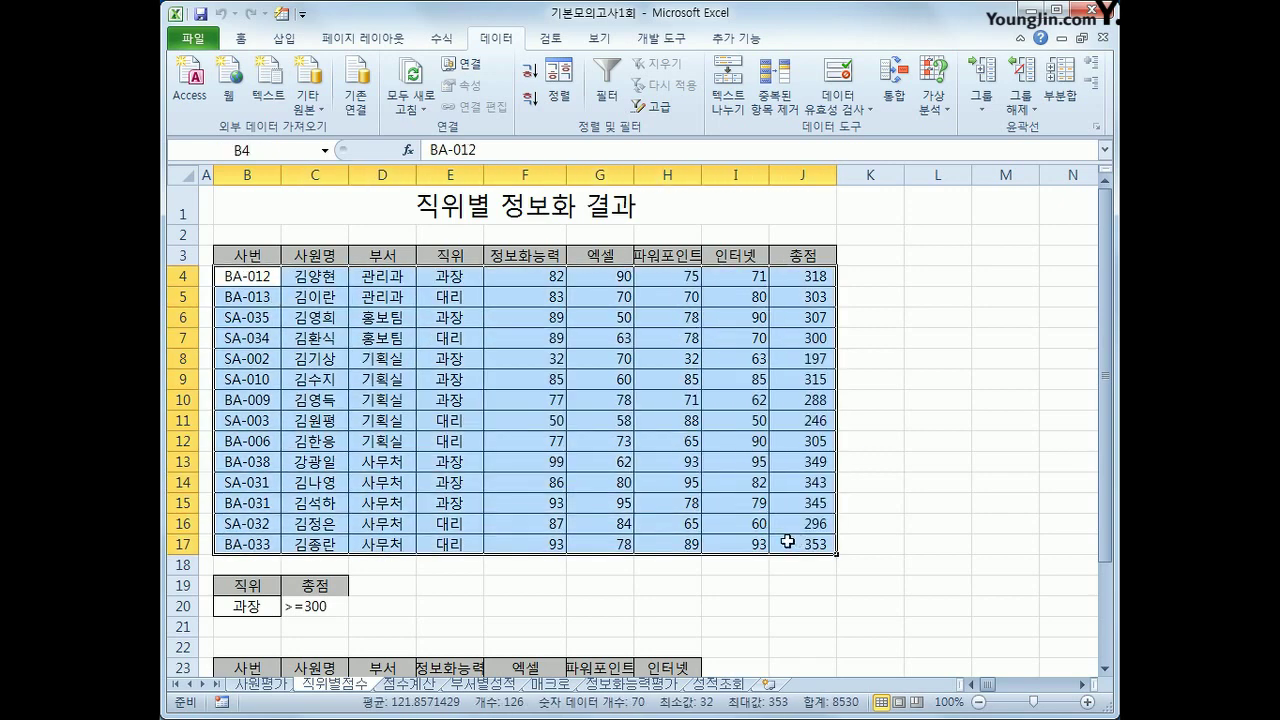
pyautogui.click(241, 38)
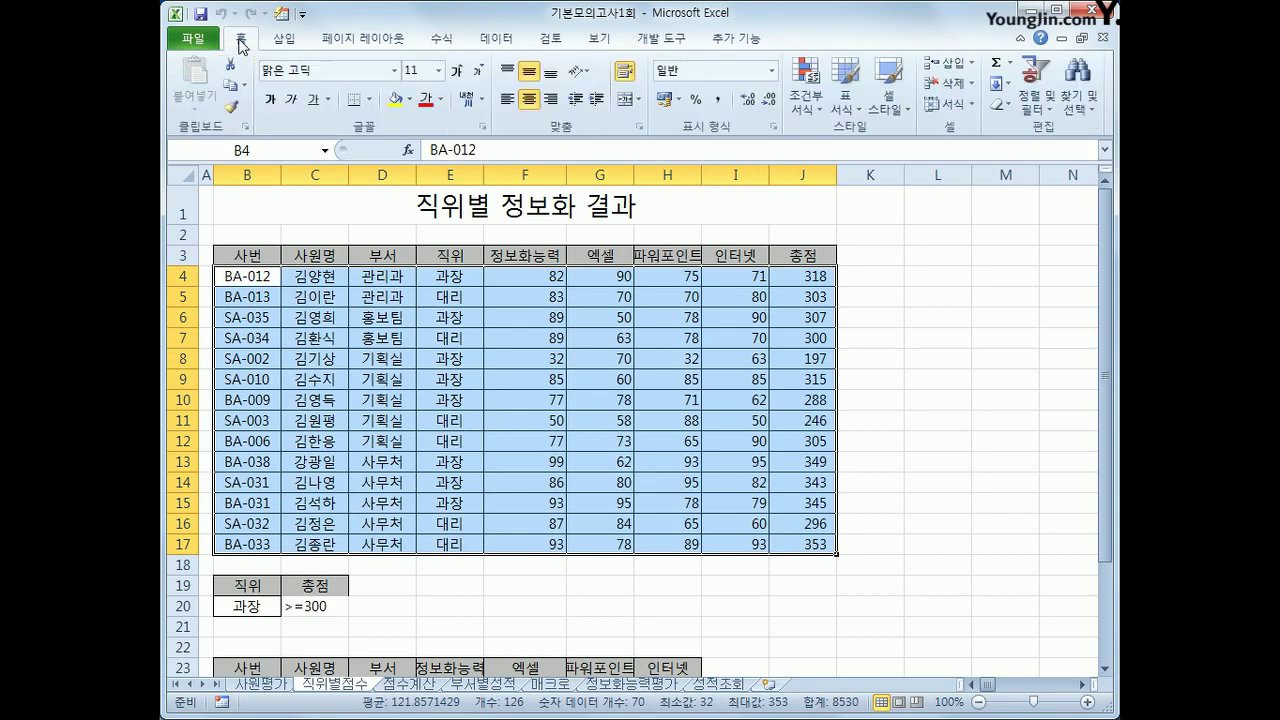
pyautogui.click(805, 100)
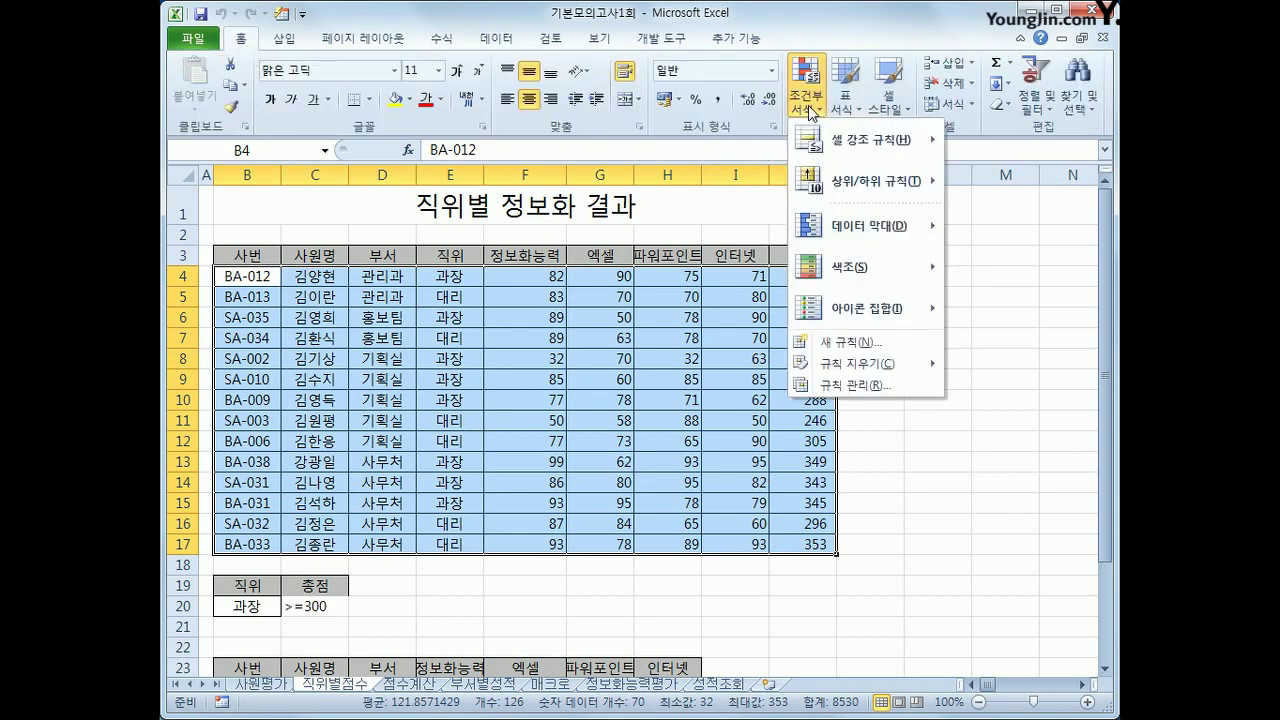
pyautogui.click(829, 343)
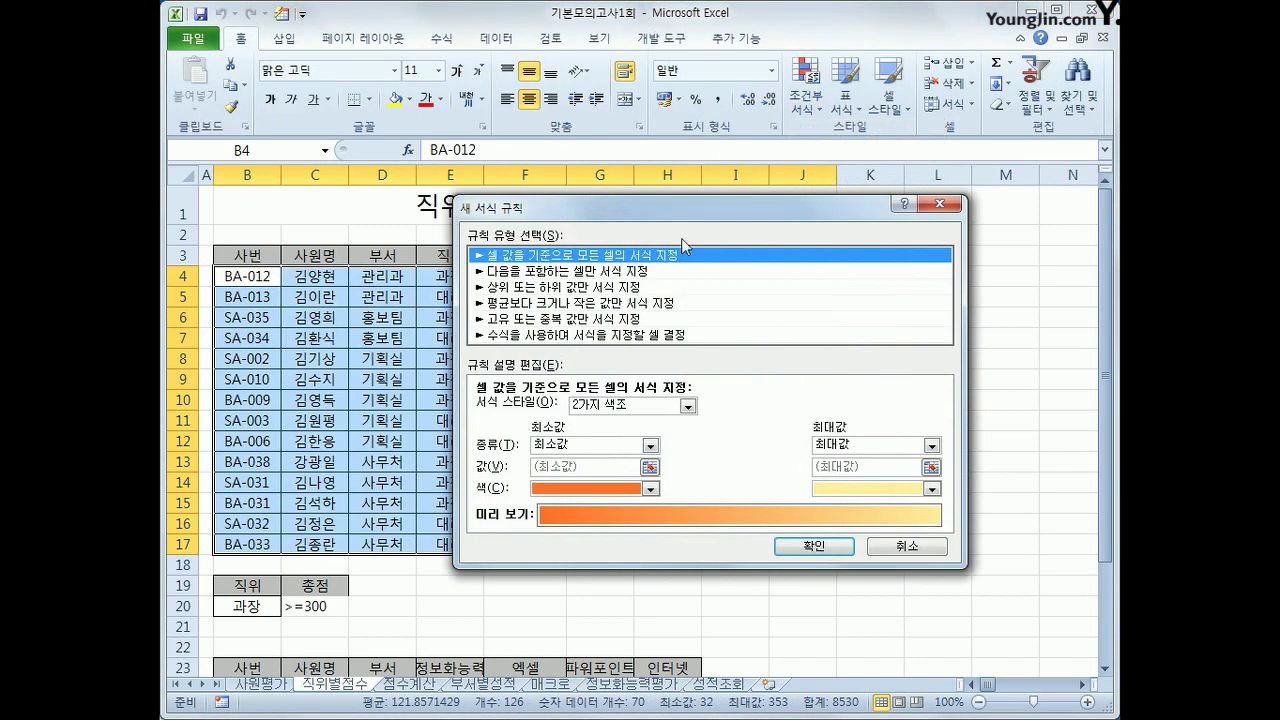
pyautogui.moveTo(687, 208); pyautogui.dragTo(708, 230)
pyautogui.click(672, 351)
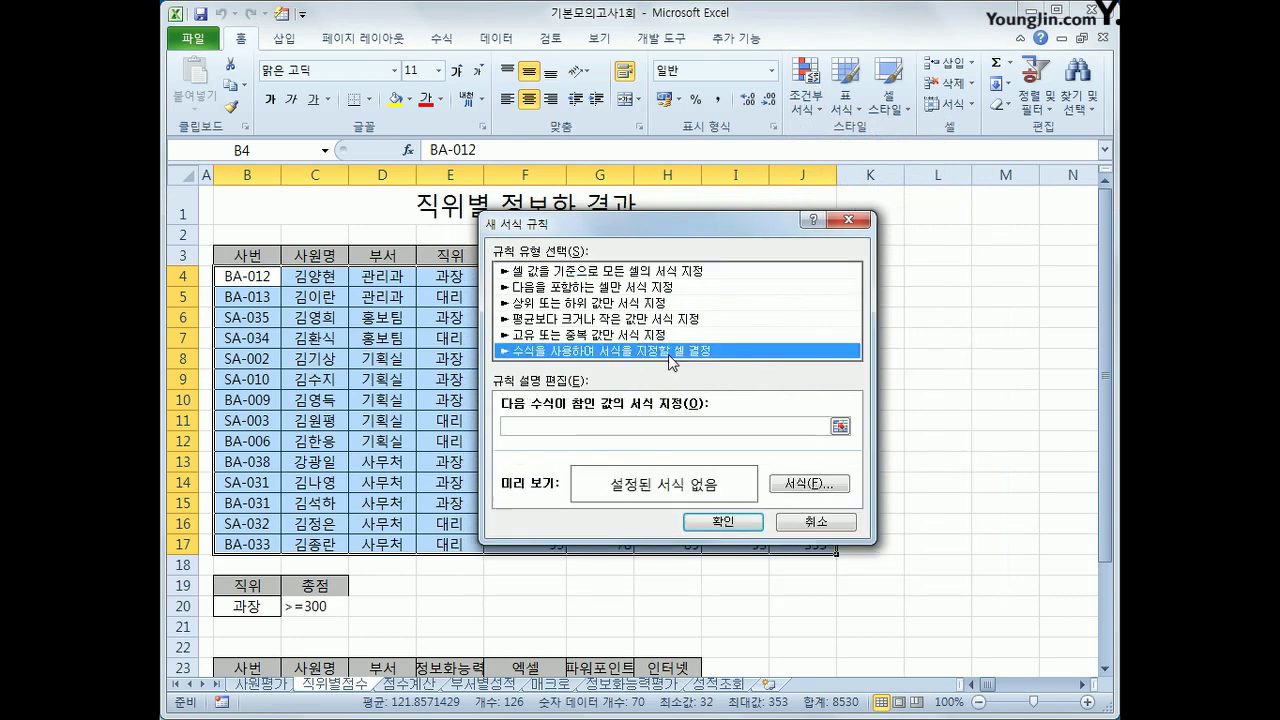
# - Enter the rule formula =and($E4="대리",$J4>=300), with only the columns of both references fixed
pyautogui.click(603, 427)
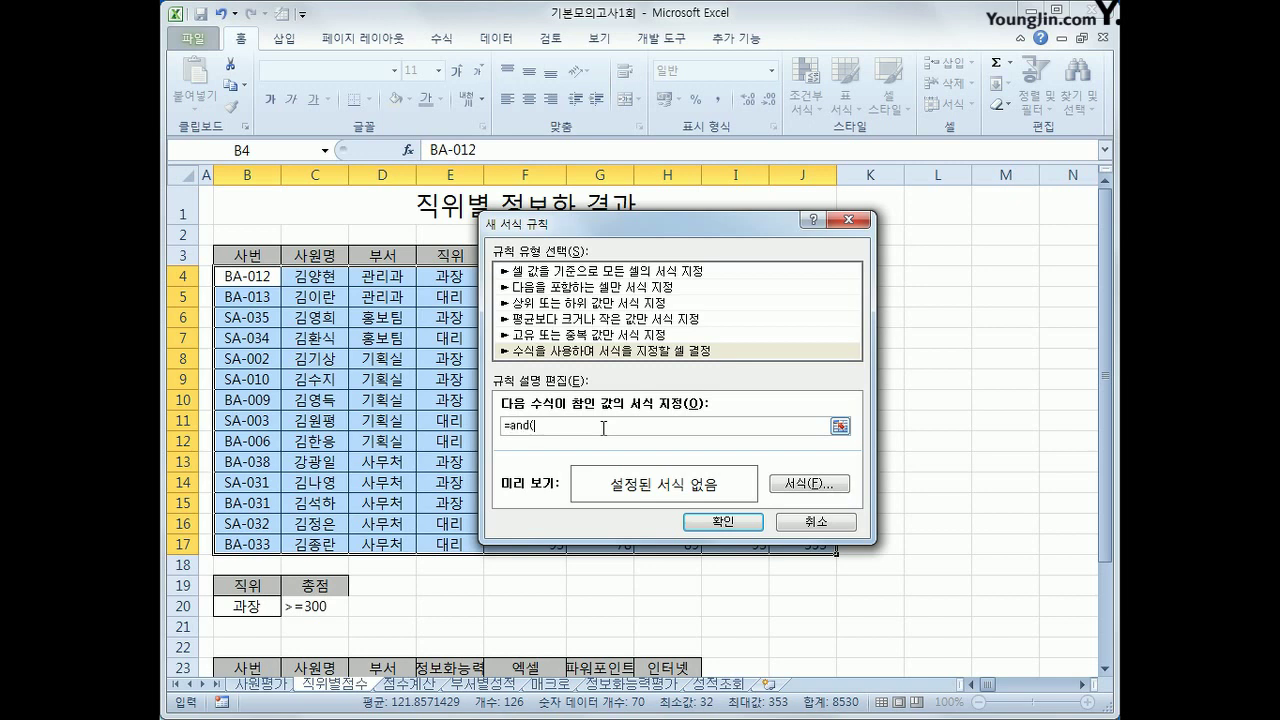
pyautogui.click(455, 269)
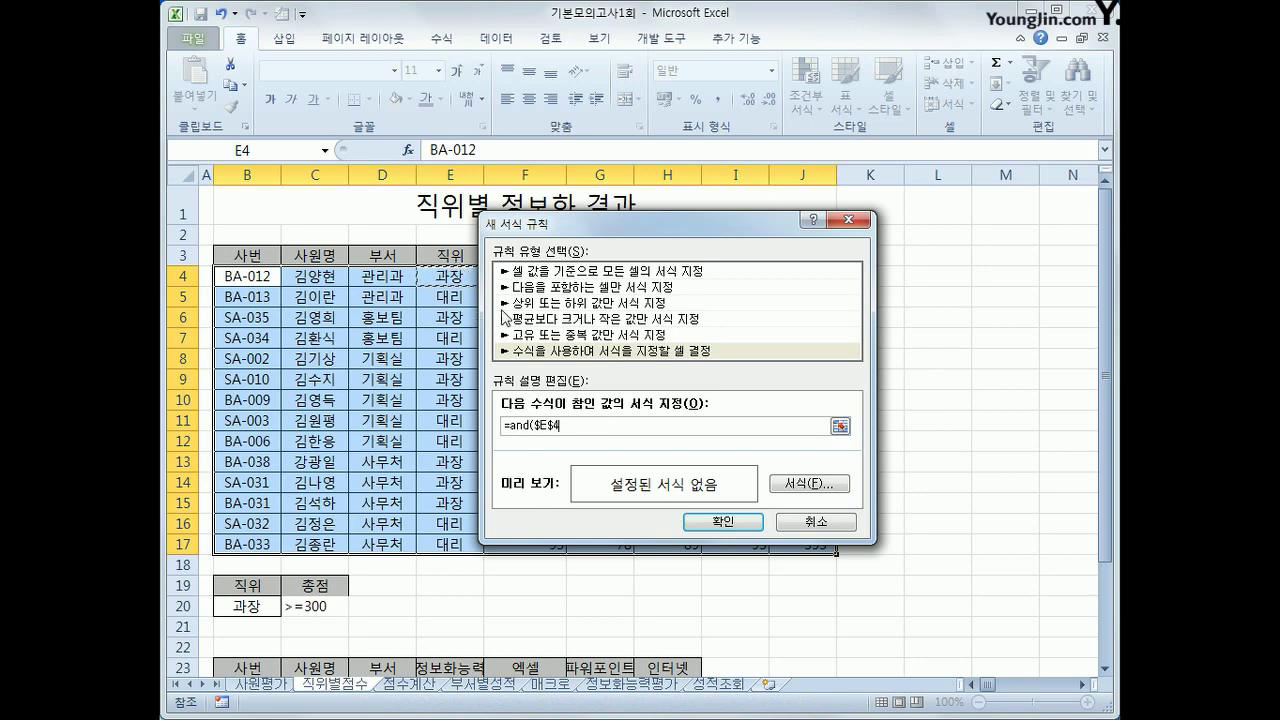
pyautogui.moveTo(590, 226); pyautogui.dragTo(652, 224)
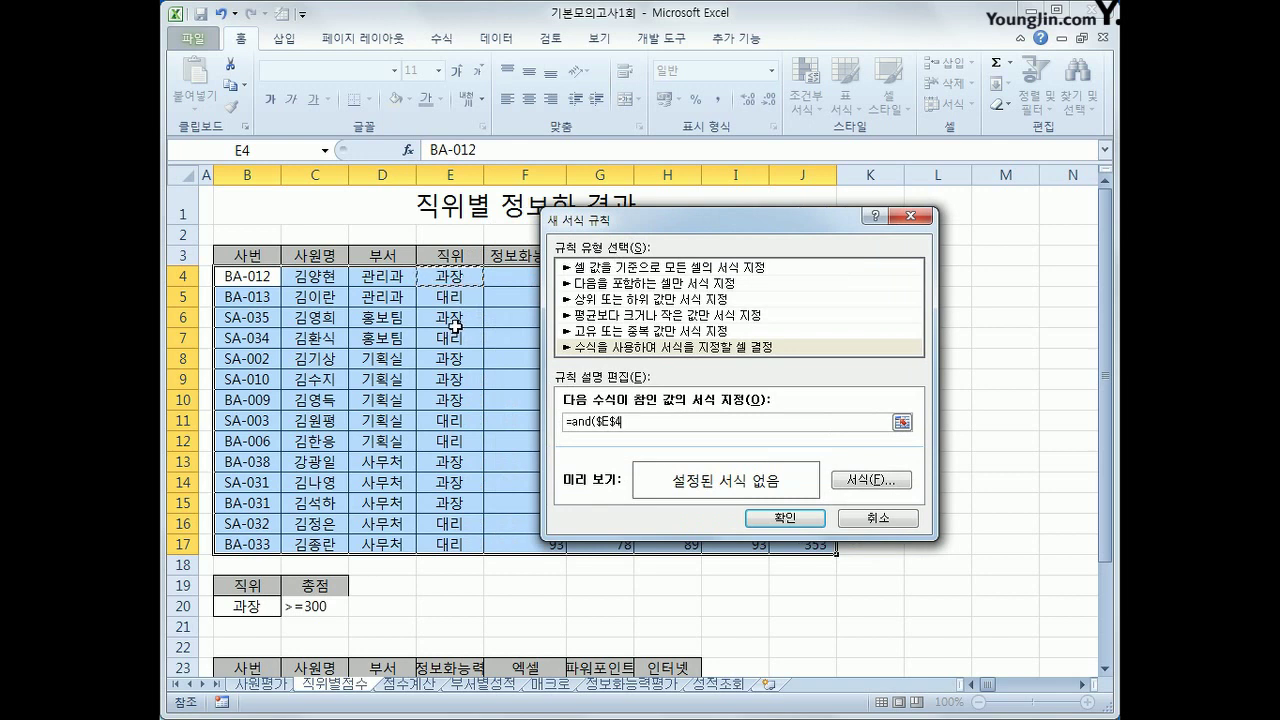
pyautogui.press('F4')
pyautogui.press('F4')
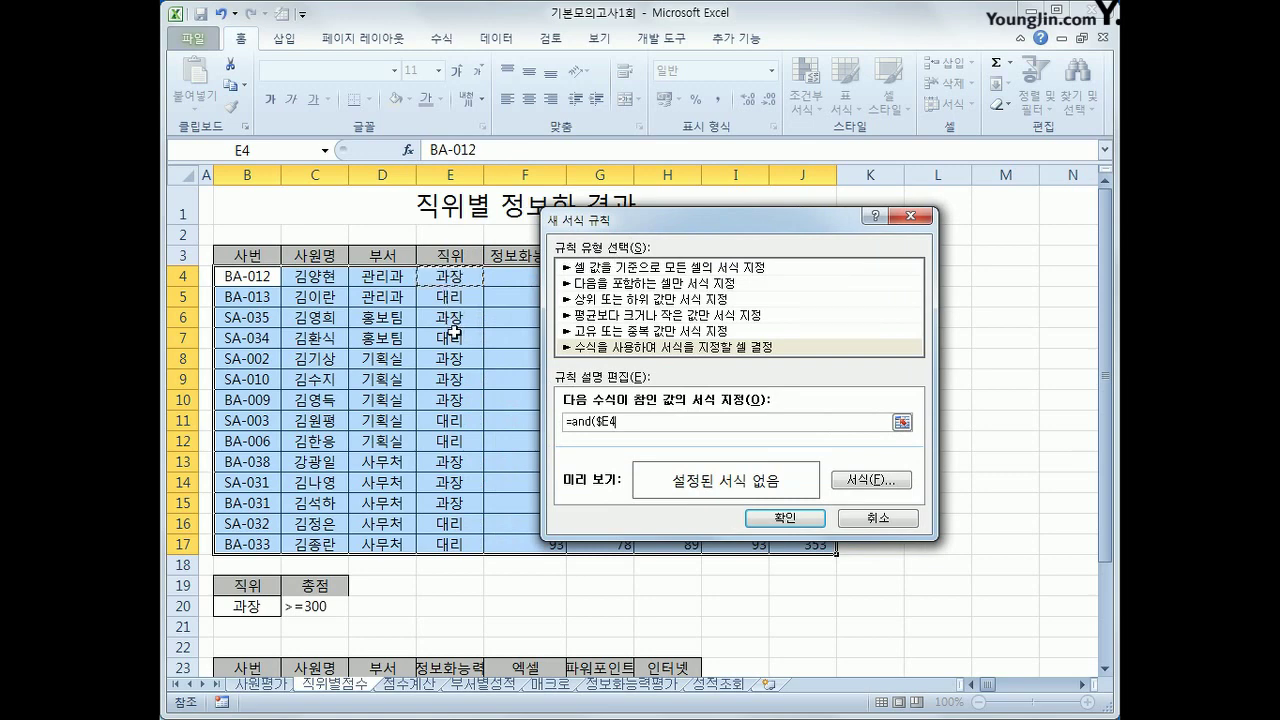
pyautogui.write('="대리",')
pyautogui.moveTo(740, 217); pyautogui.dragTo(786, 318)
pyautogui.click(808, 268)
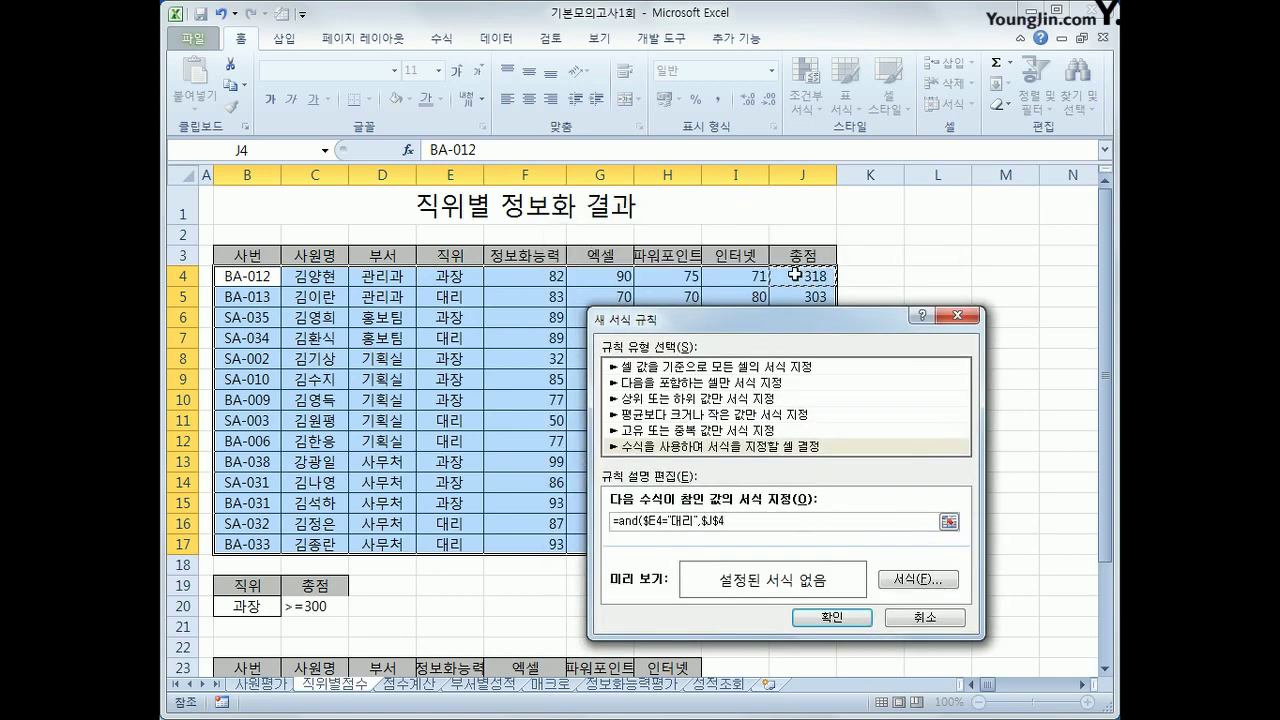
pyautogui.press('F4')
pyautogui.press('F4')
pyautogui.write('>=300')
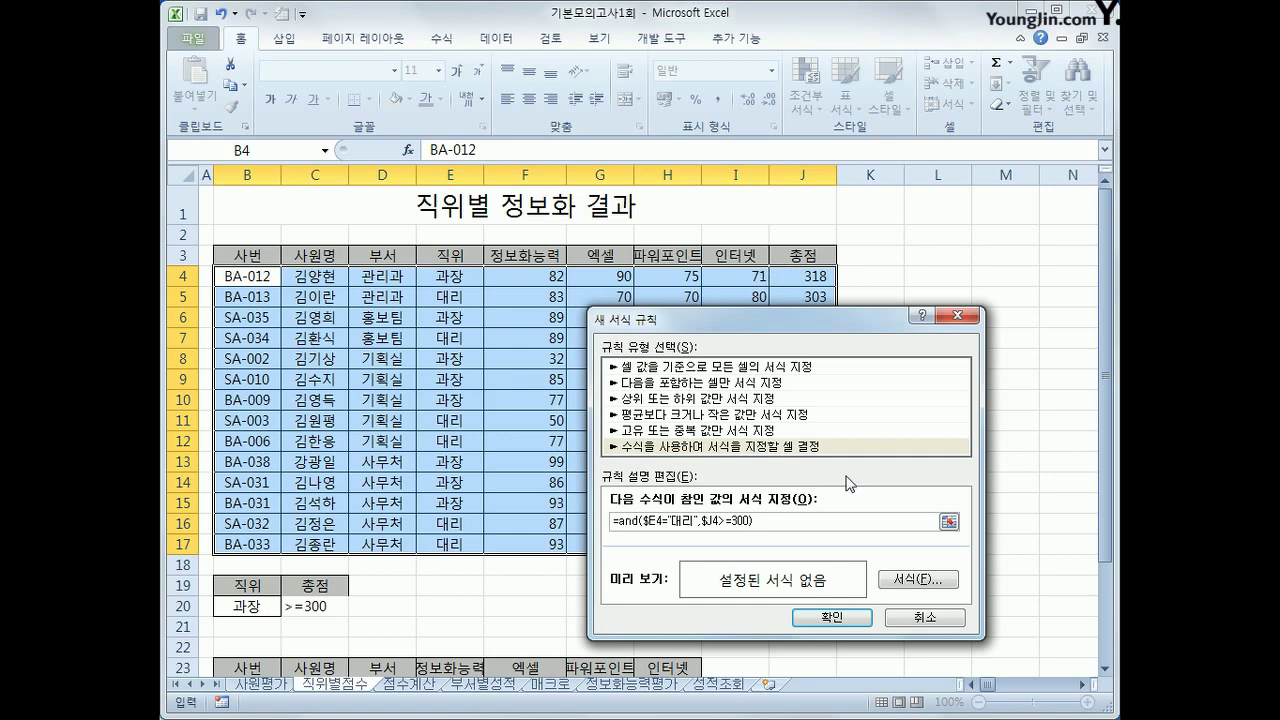
# - Give the rule a bold italic (굵은 기울임꼴) font style in standard red and apply it to the table
pyautogui.click(910, 584)
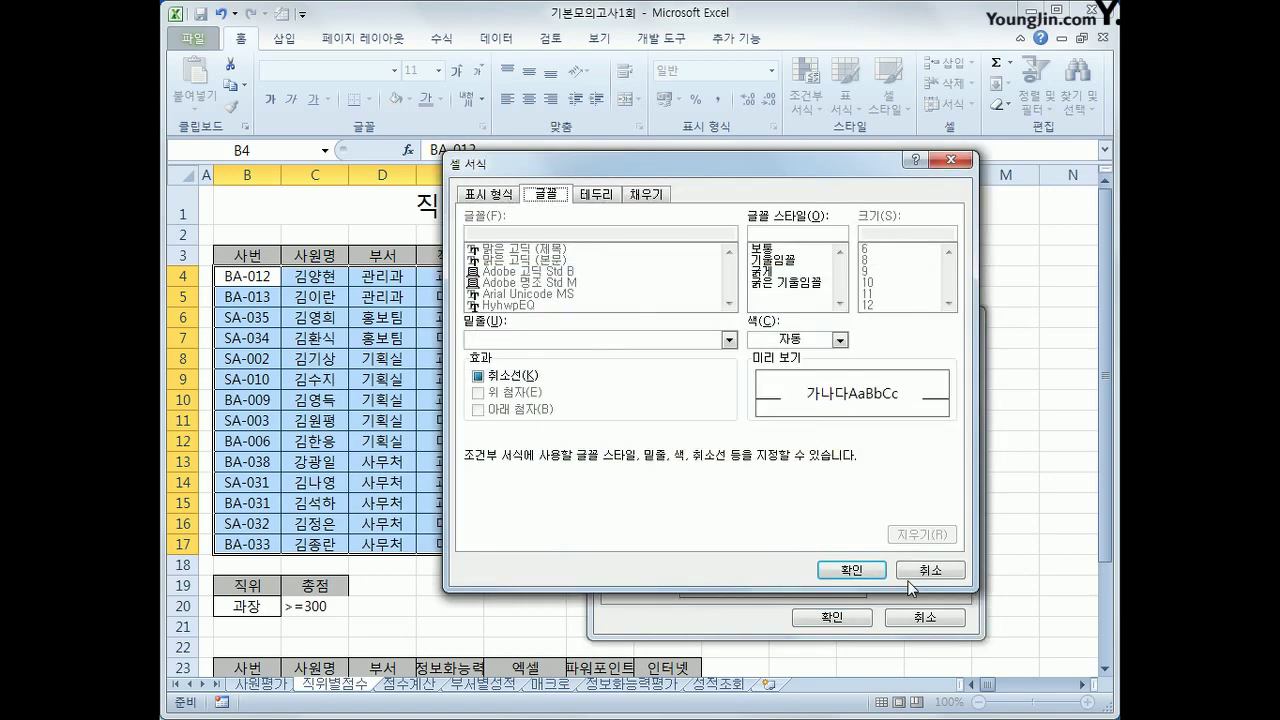
pyautogui.click(772, 283)
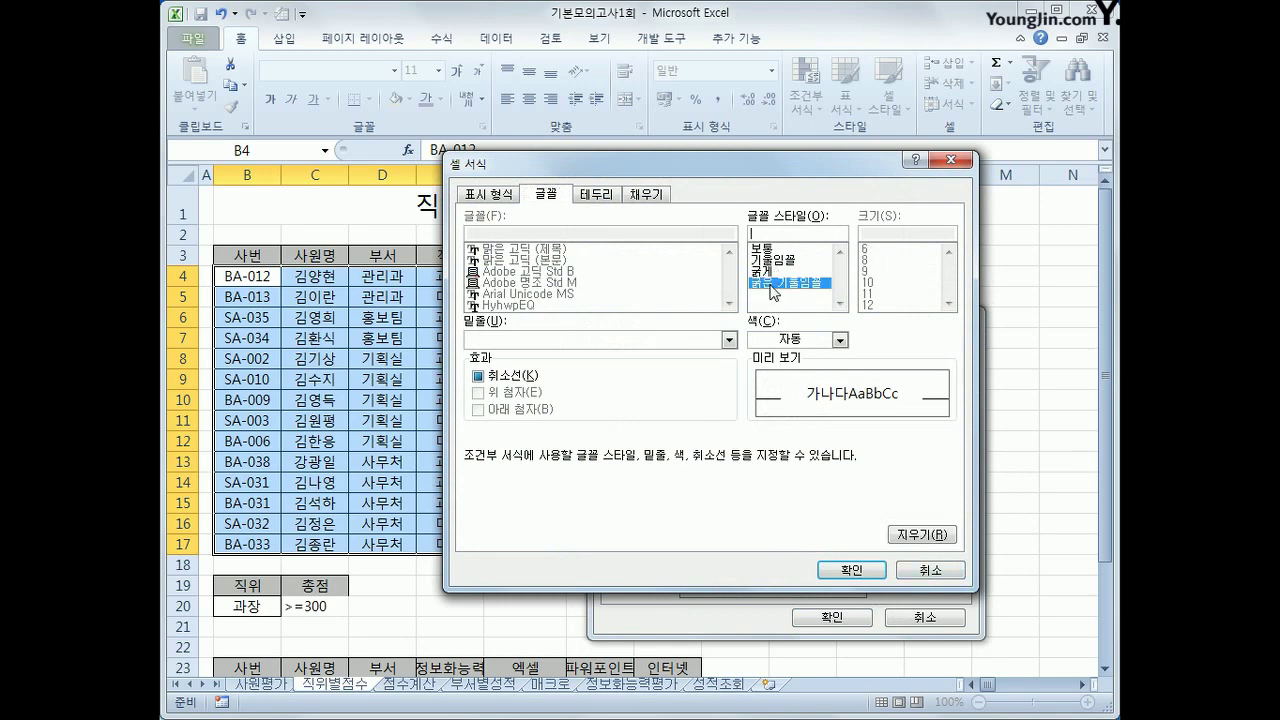
pyautogui.click(818, 342)
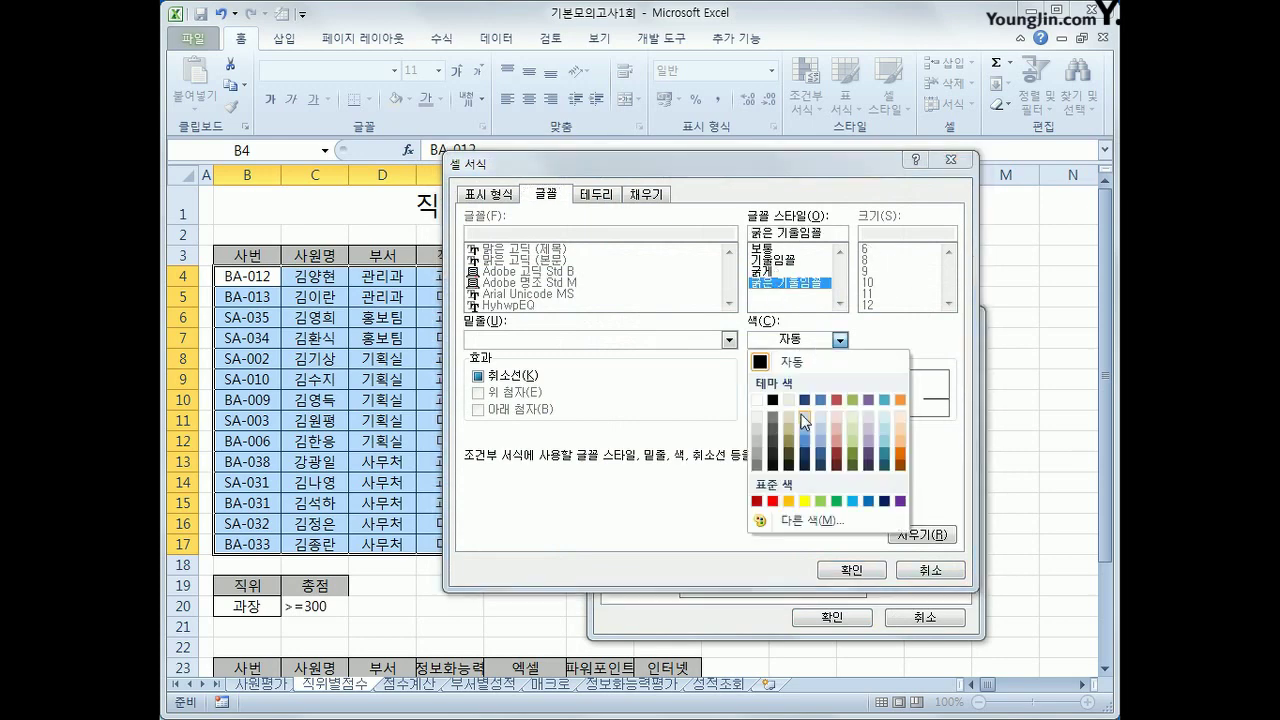
pyautogui.click(775, 503)
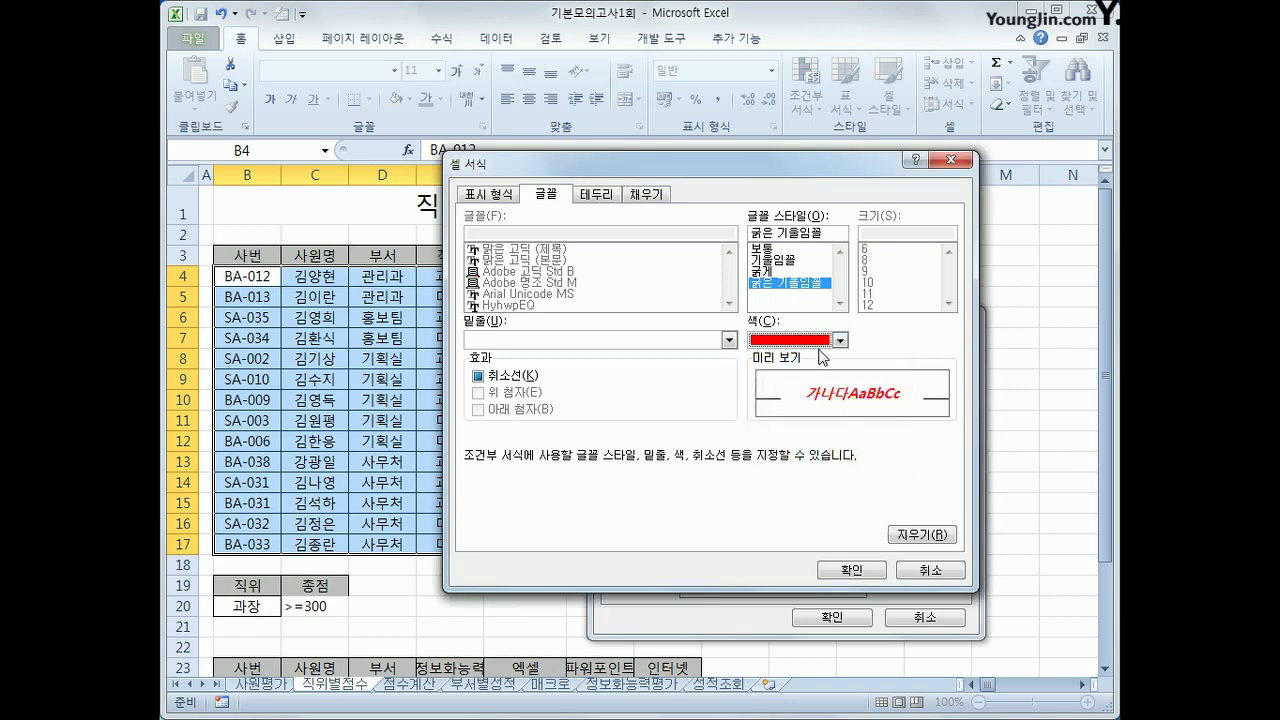
pyautogui.click(836, 578)
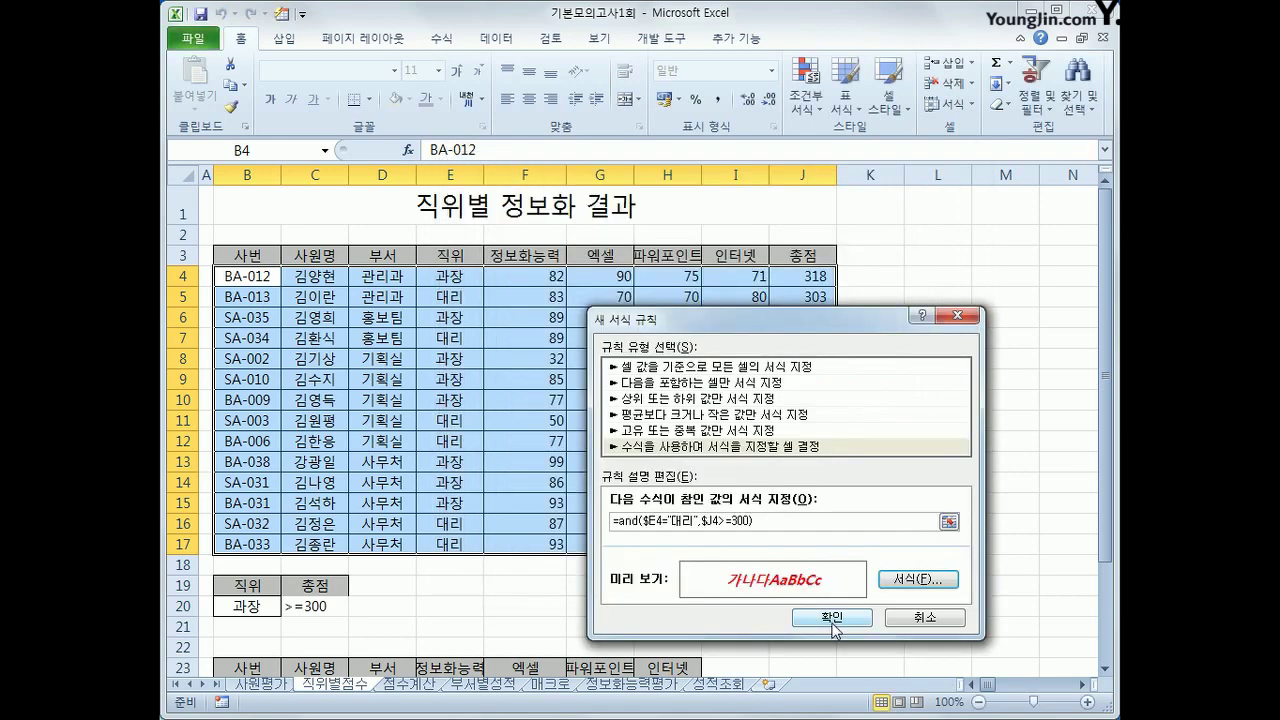
pyautogui.click(836, 618)
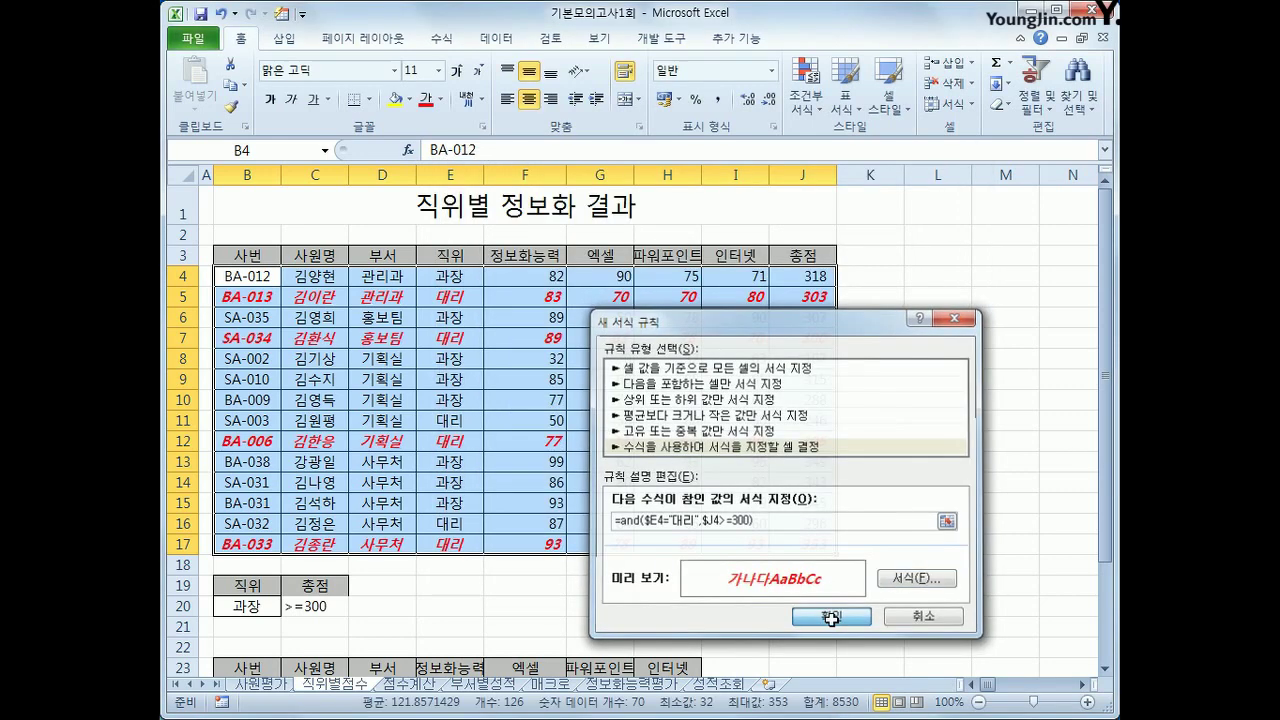
pyautogui.click(797, 548)
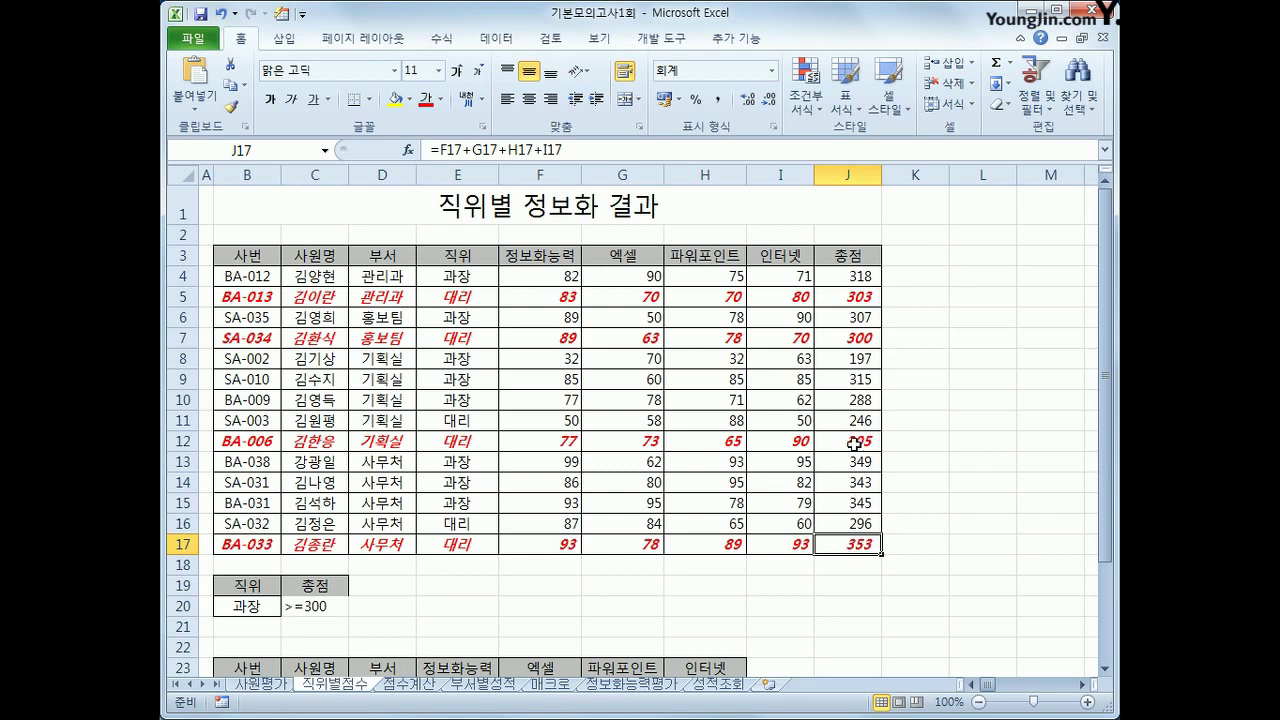
# - Set the 총점 cells J4:J17 to have their formulas hidden (숨김) in addition to being locked
pyautogui.moveTo(845, 276); pyautogui.dragTo(850, 550)
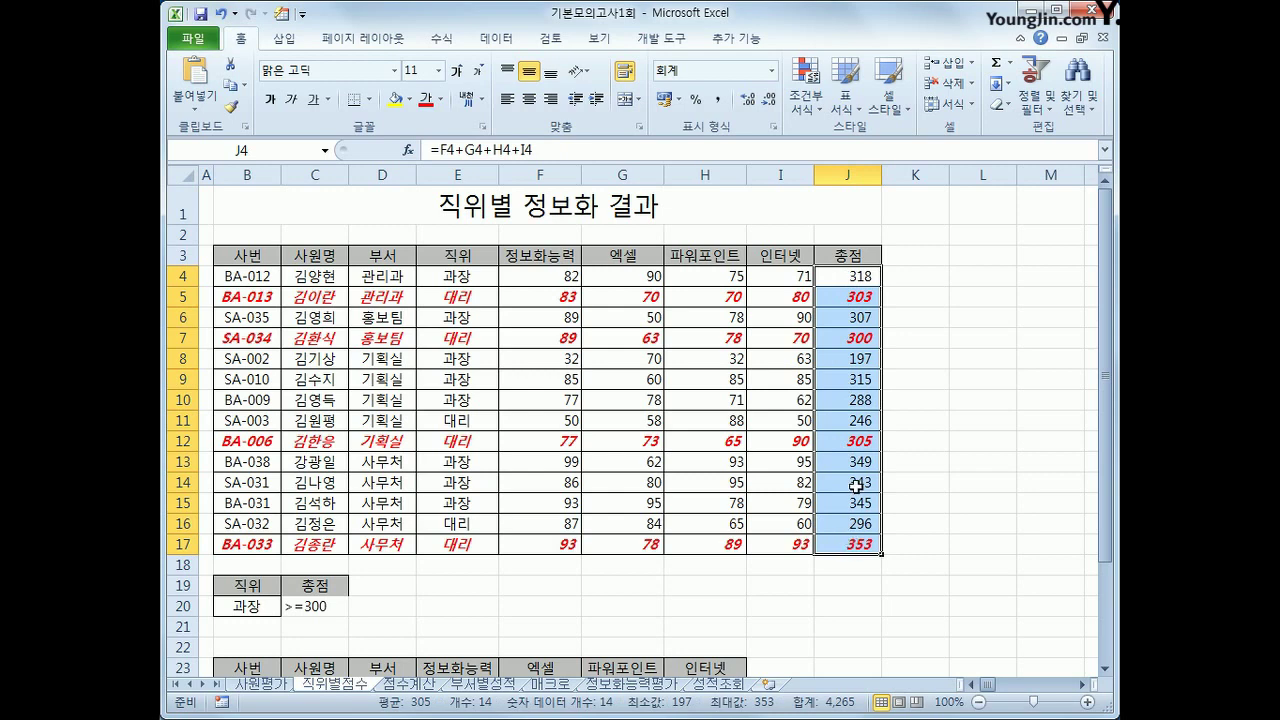
pyautogui.rightClick(830, 315)
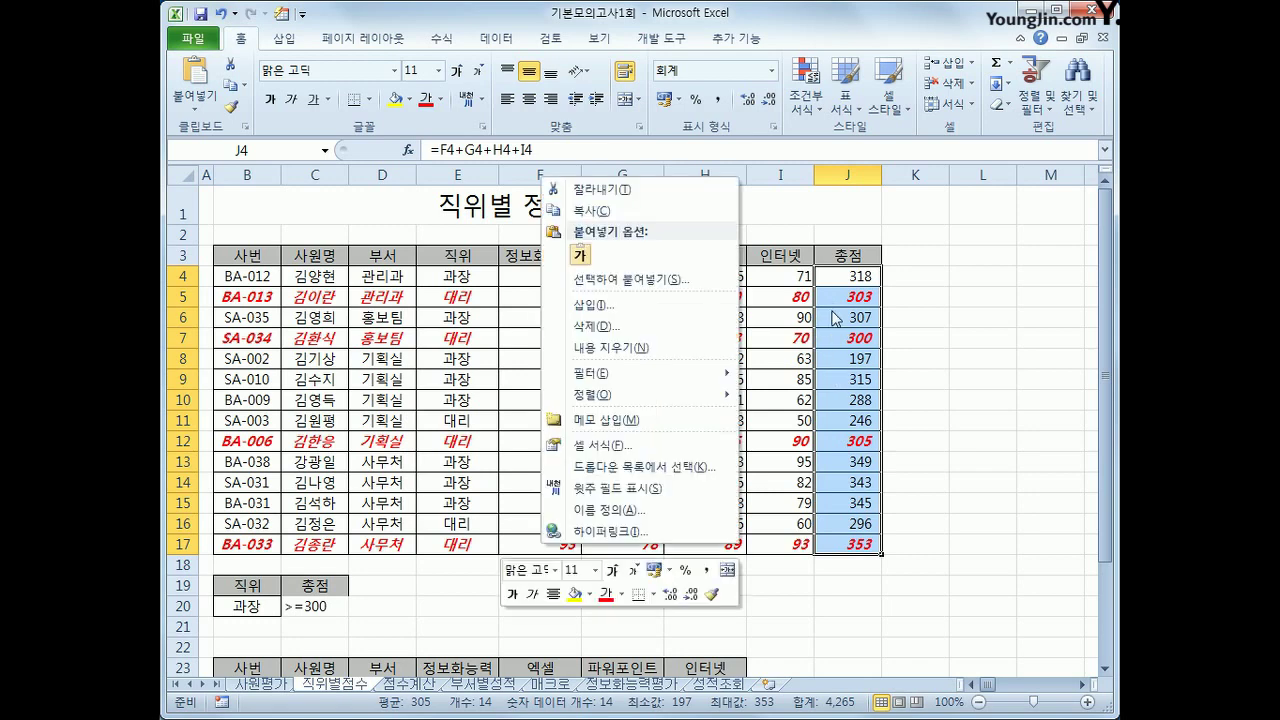
pyautogui.click(722, 444)
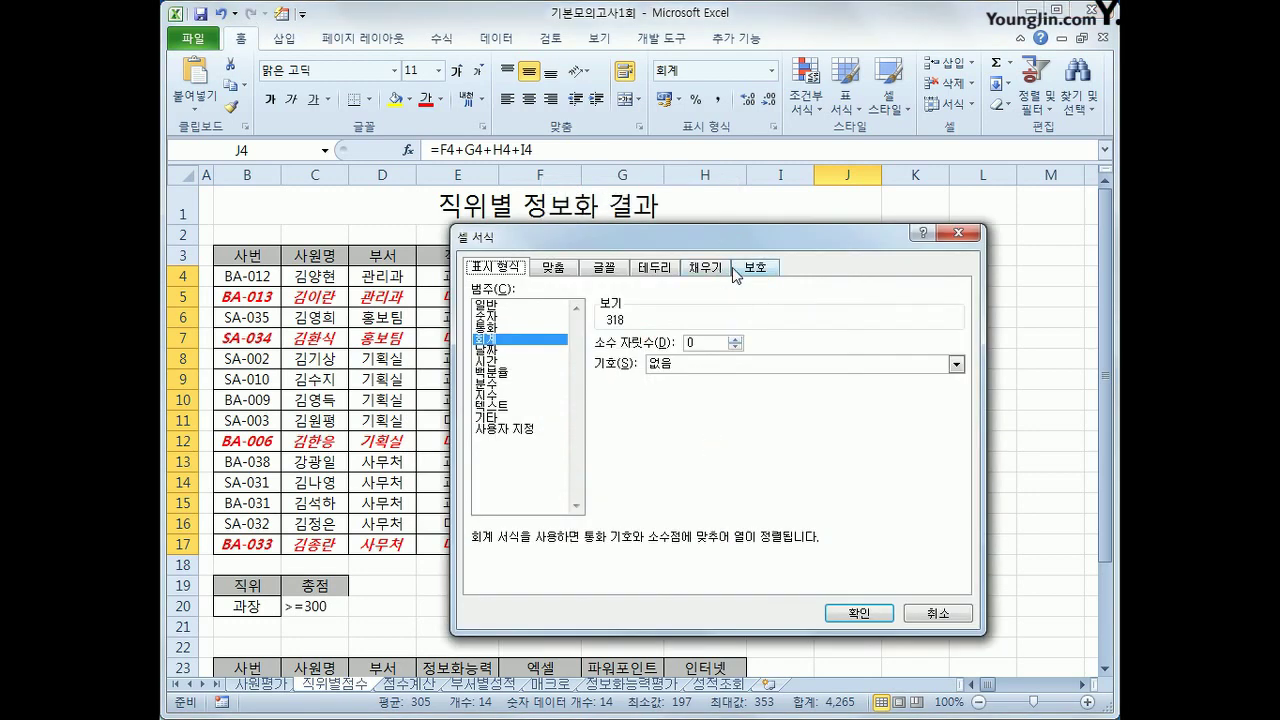
pyautogui.click(756, 268)
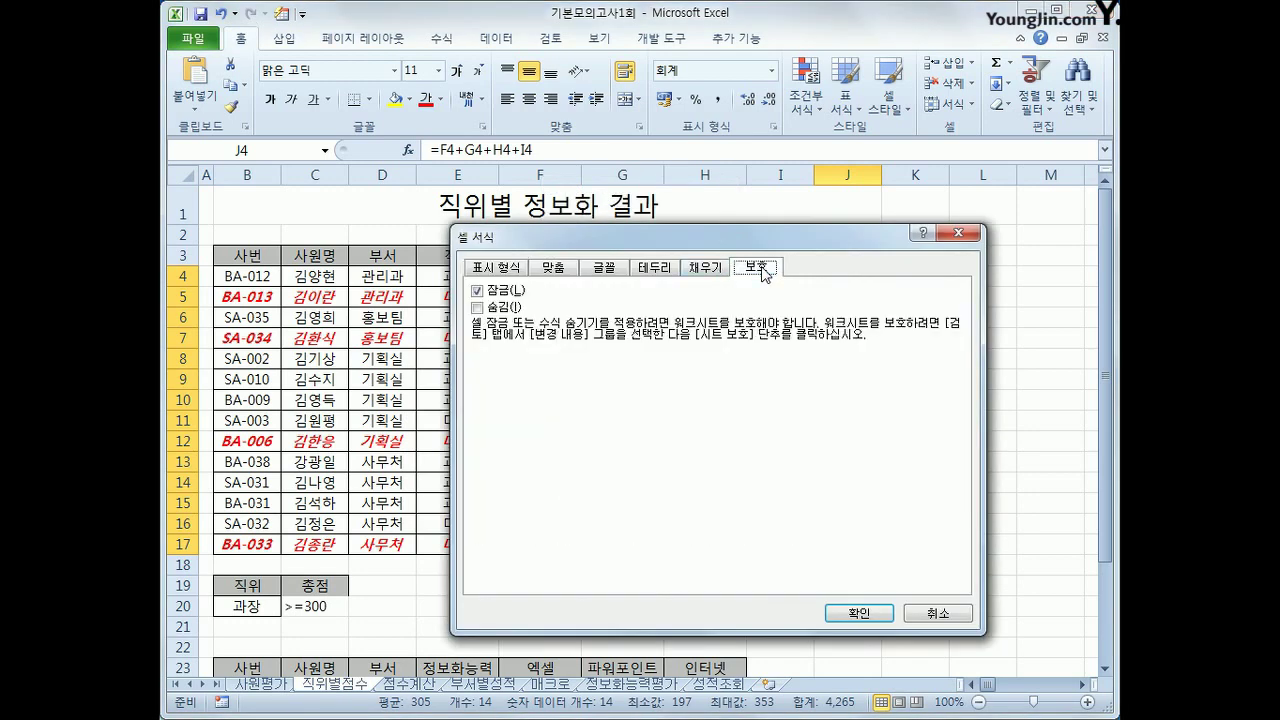
pyautogui.click(508, 307)
pyautogui.click(851, 613)
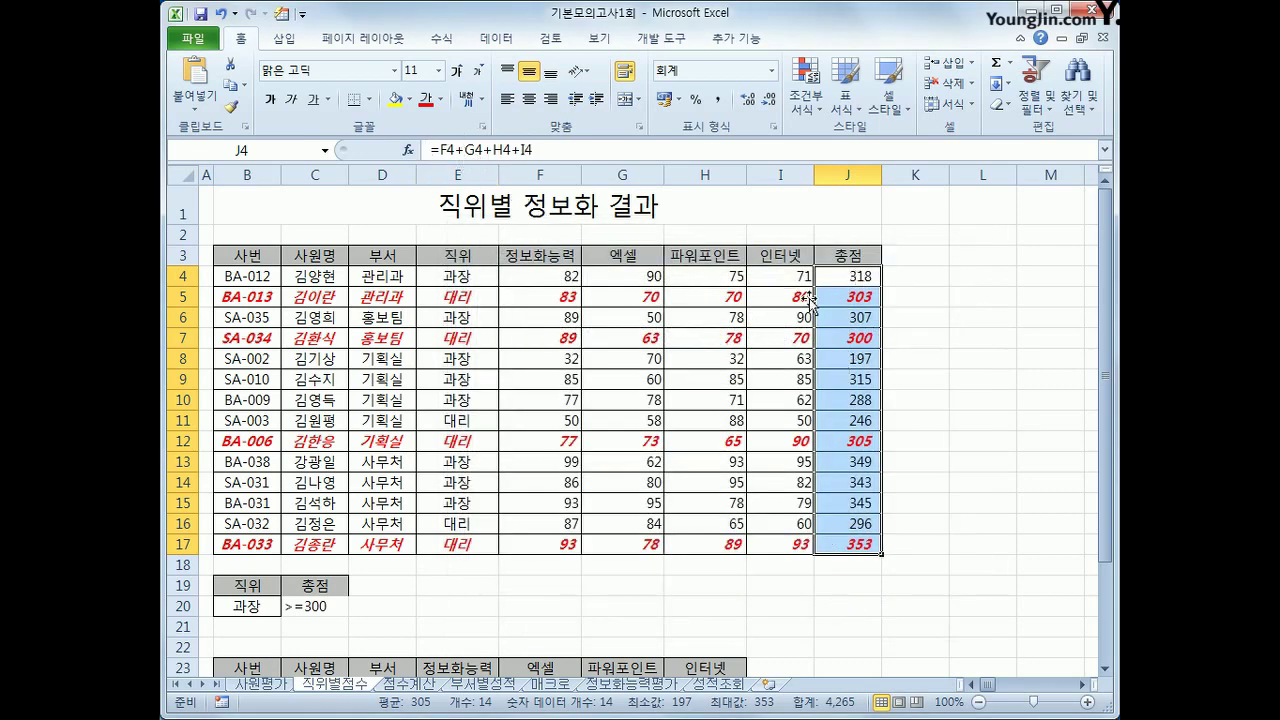
# - Protect the 직위별점수 sheet without a password, allowing selection of locked and unlocked cells
pyautogui.click(838, 276)
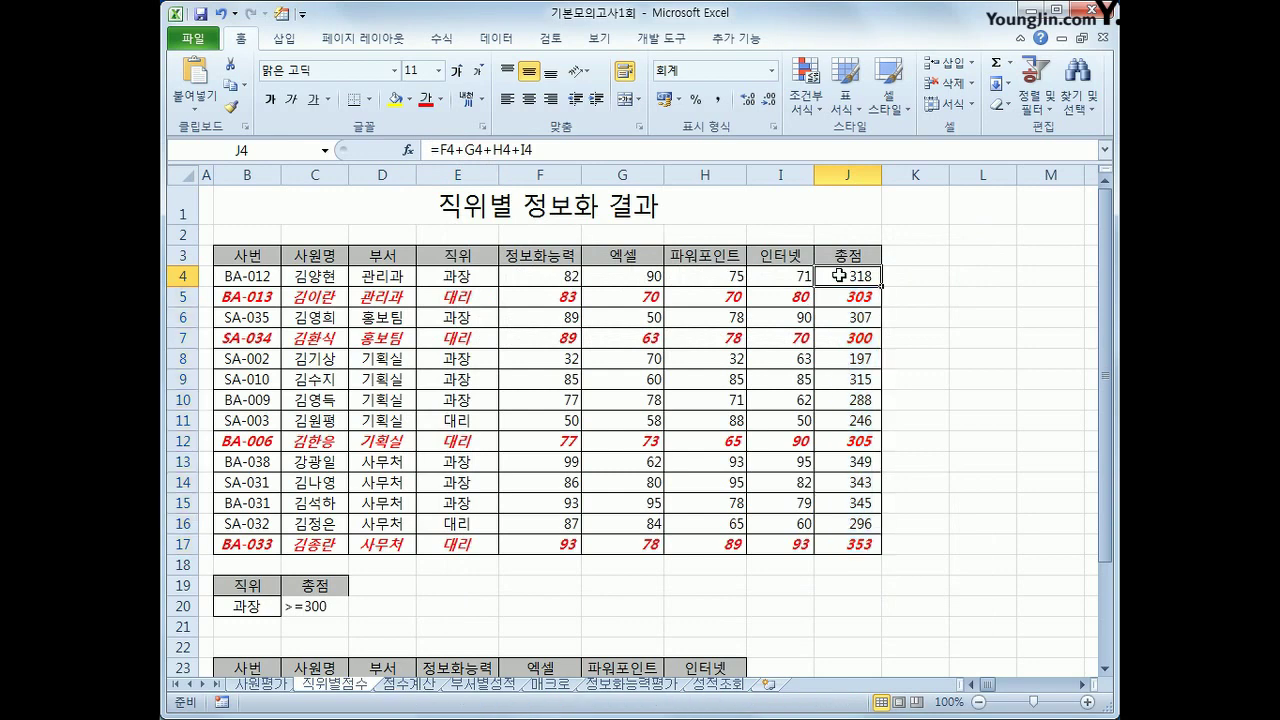
pyautogui.click(551, 39)
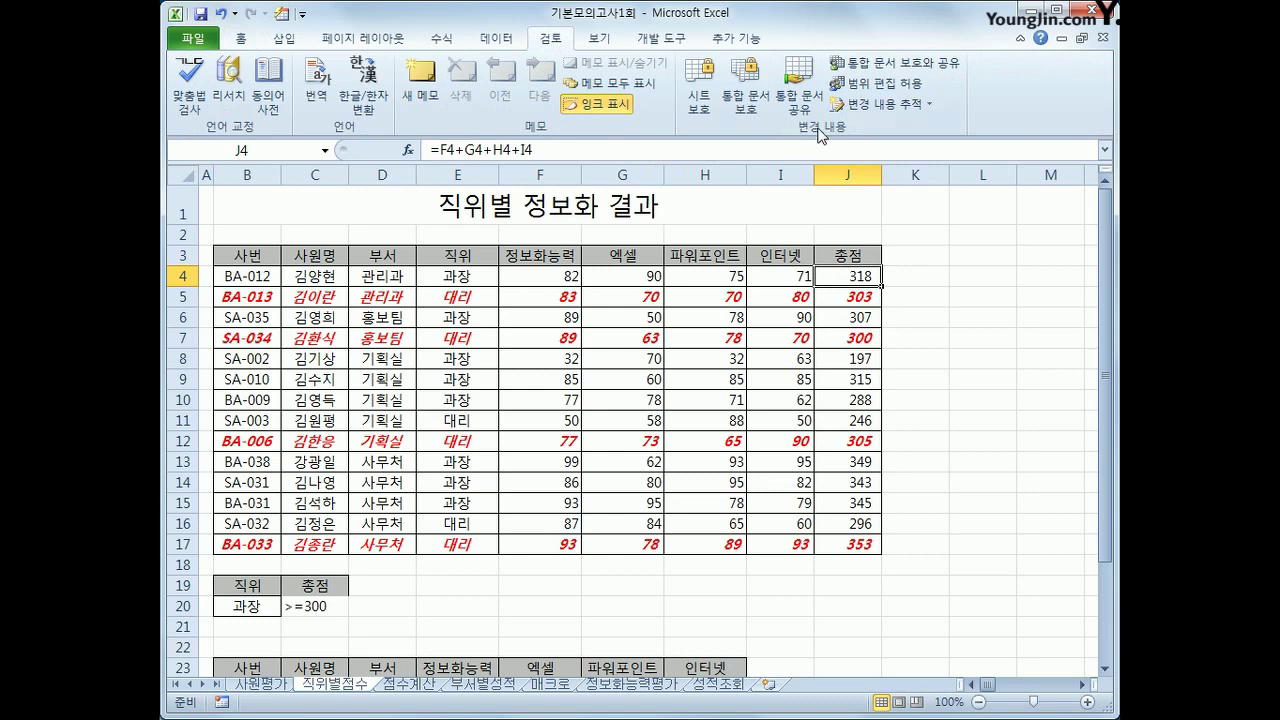
pyautogui.click(690, 112)
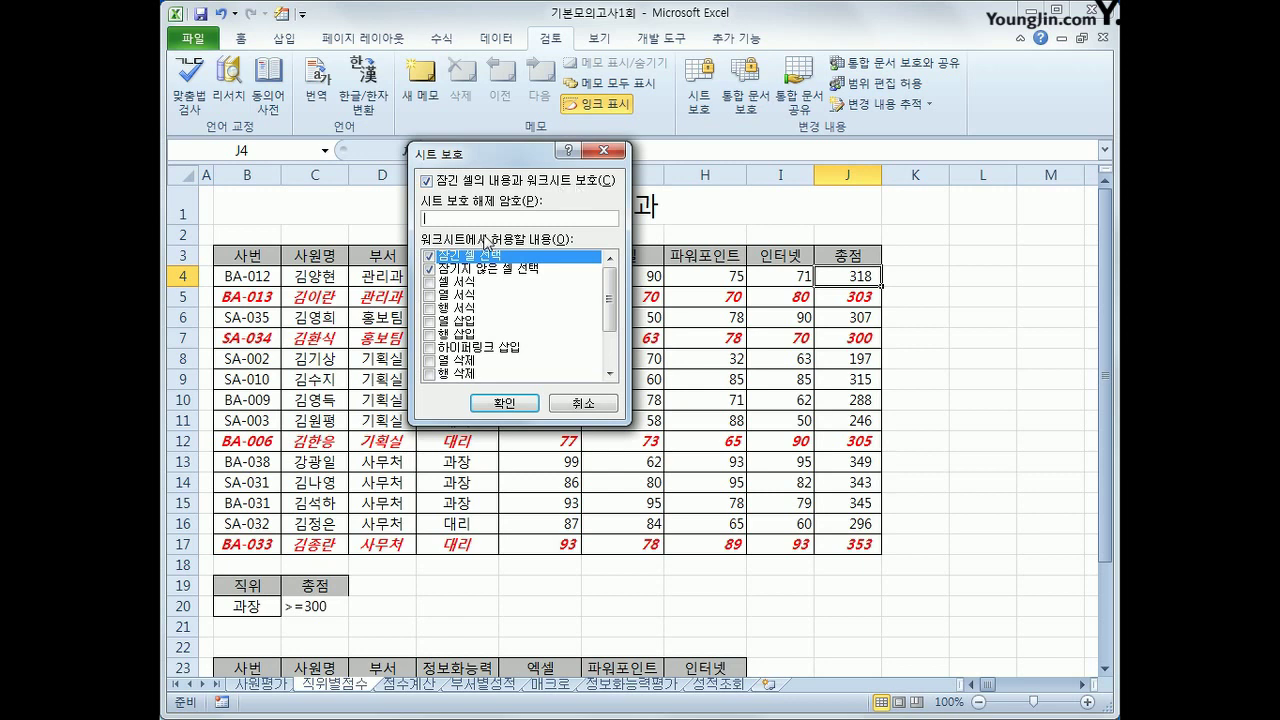
pyautogui.click(518, 400)
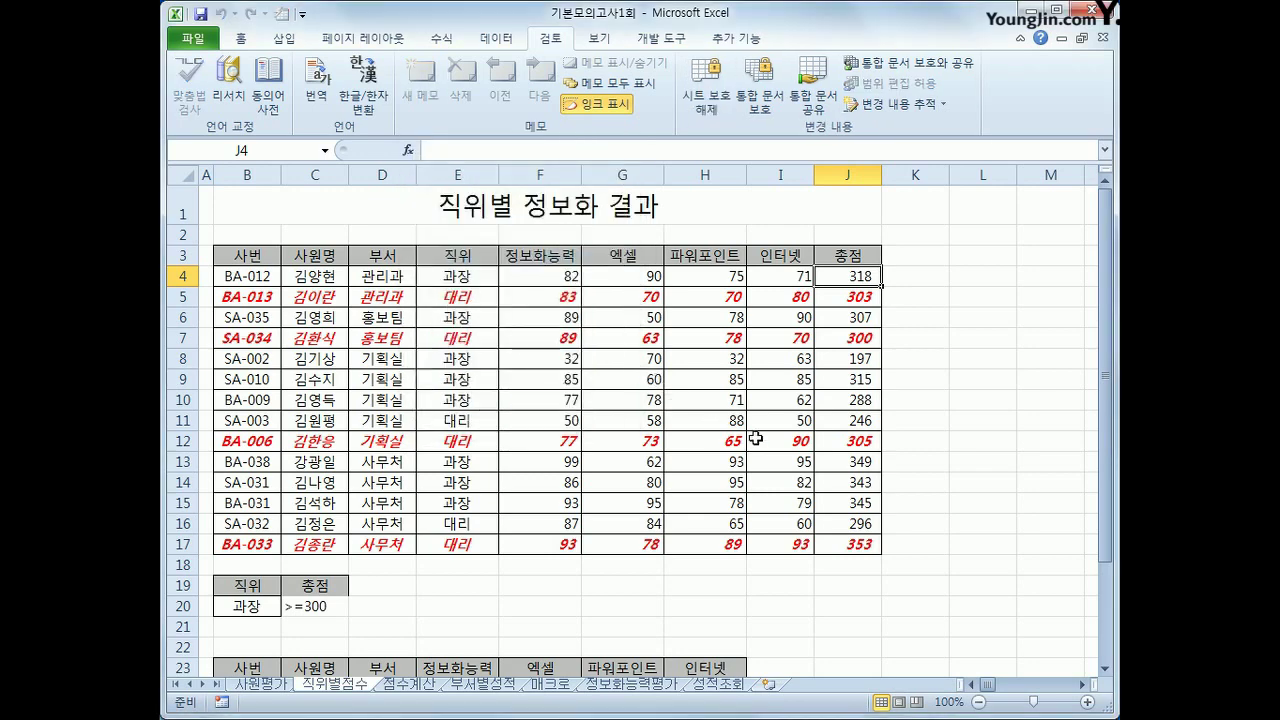
# - Protect only the workbook's windows (창), with structure (구조) protection turned off and no password
pyautogui.click(748, 102)
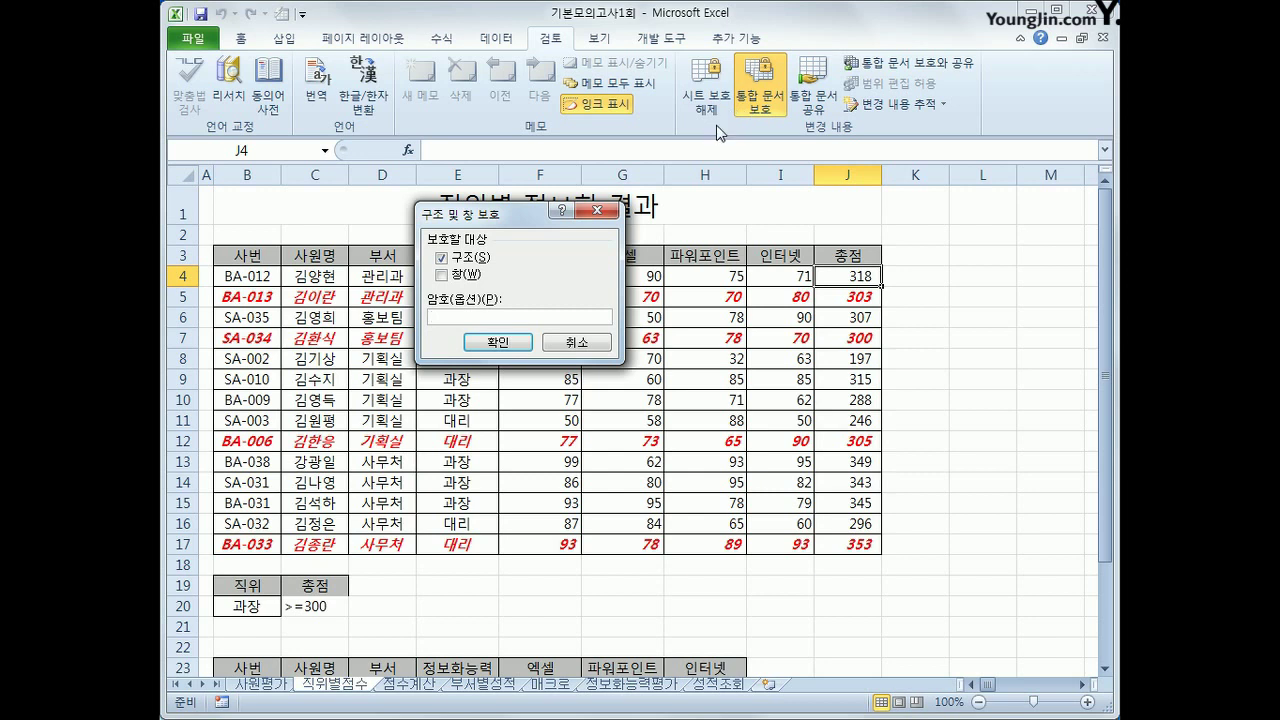
pyautogui.click(446, 264)
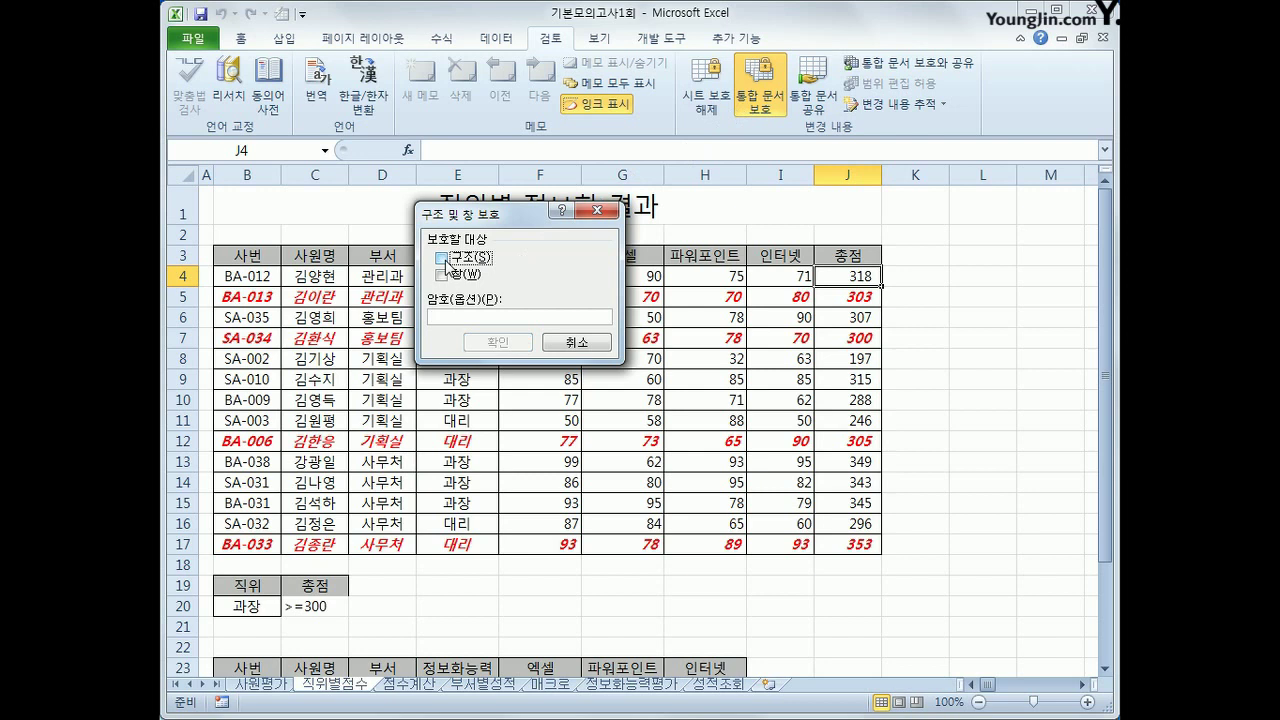
pyautogui.click(443, 277)
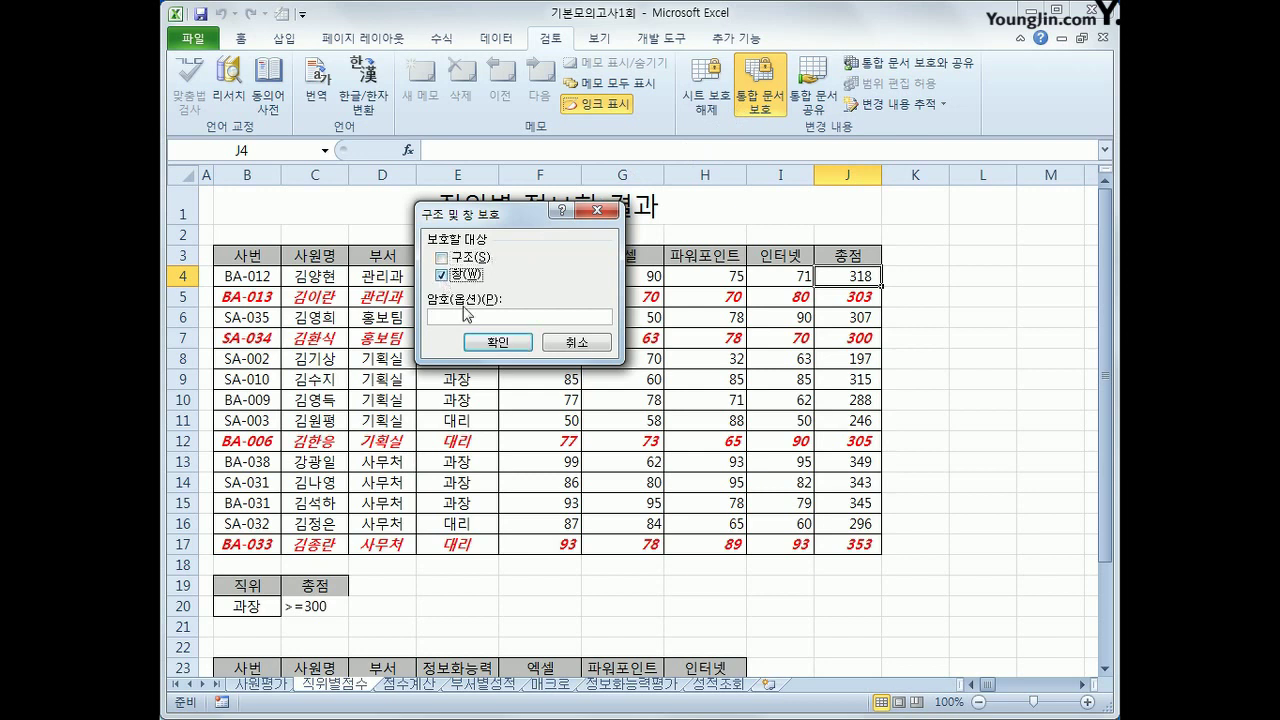
pyautogui.click(498, 342)
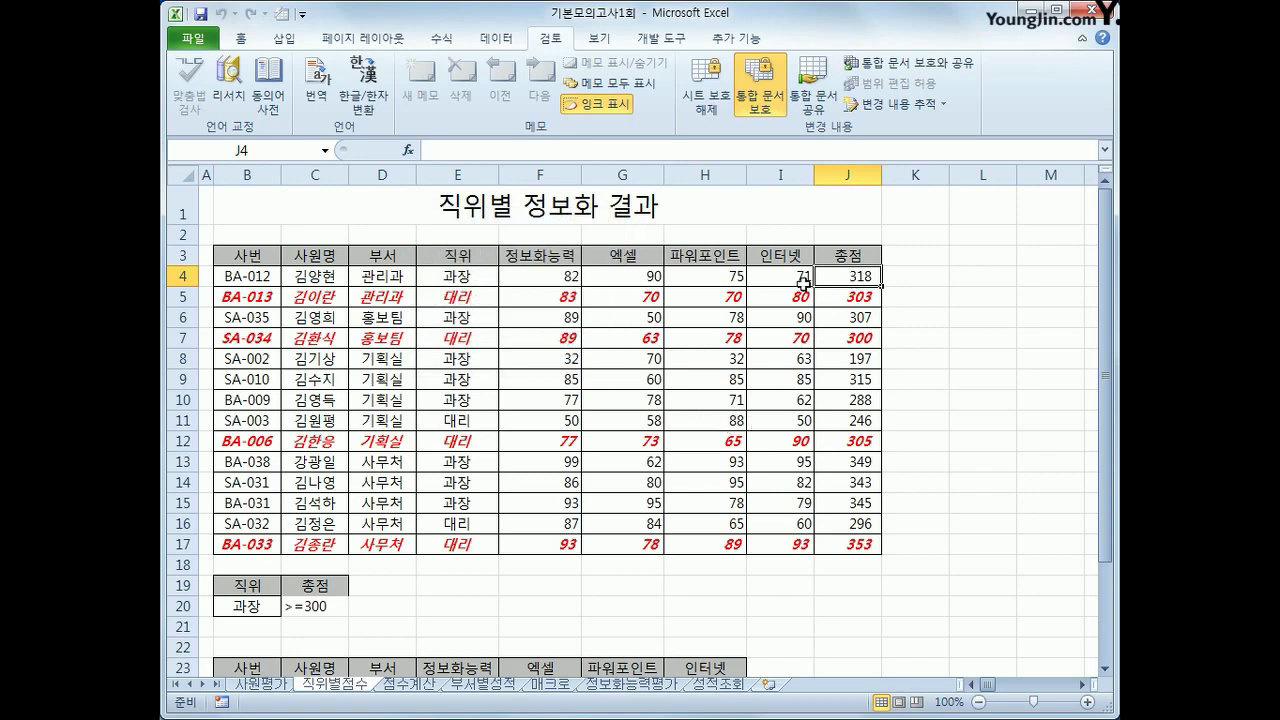
# - On the 점수계산 sheet, start a SUM formula in C3 that compares the absolute 부서 range $B$14:$B$38 with B3 as its parenthesized condition
pyautogui.click(413, 686)
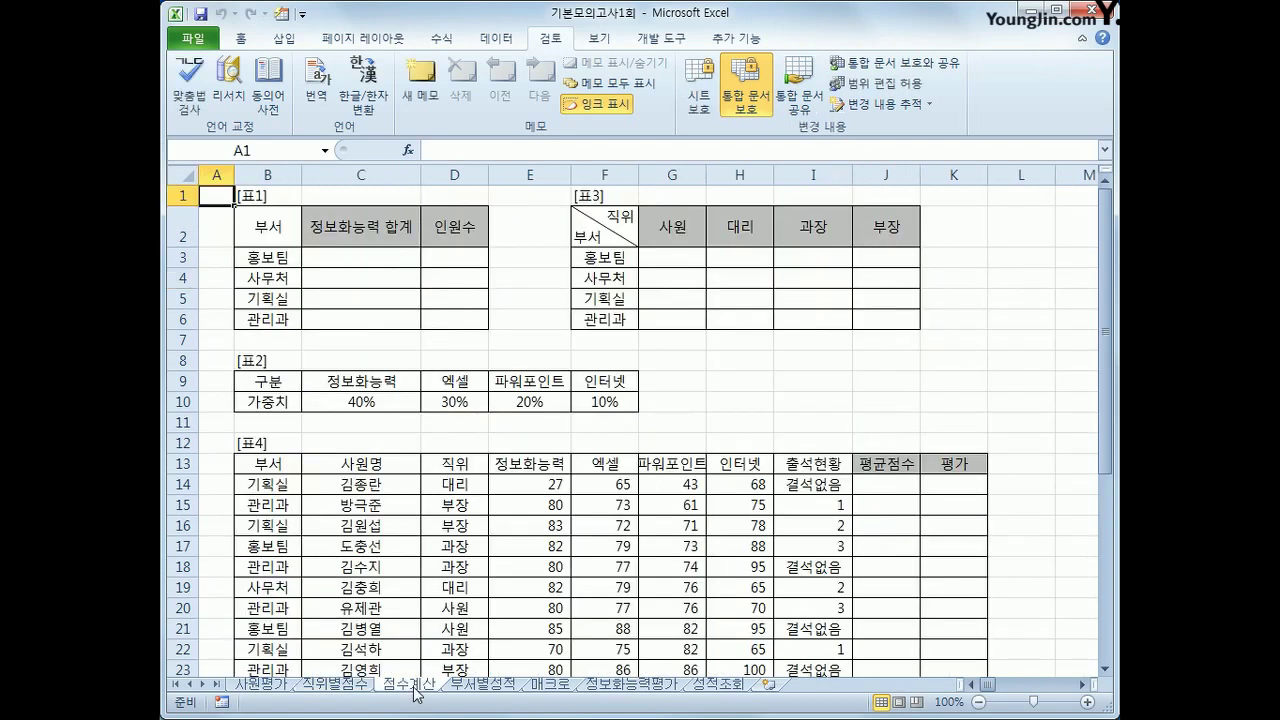
pyautogui.click(372, 256)
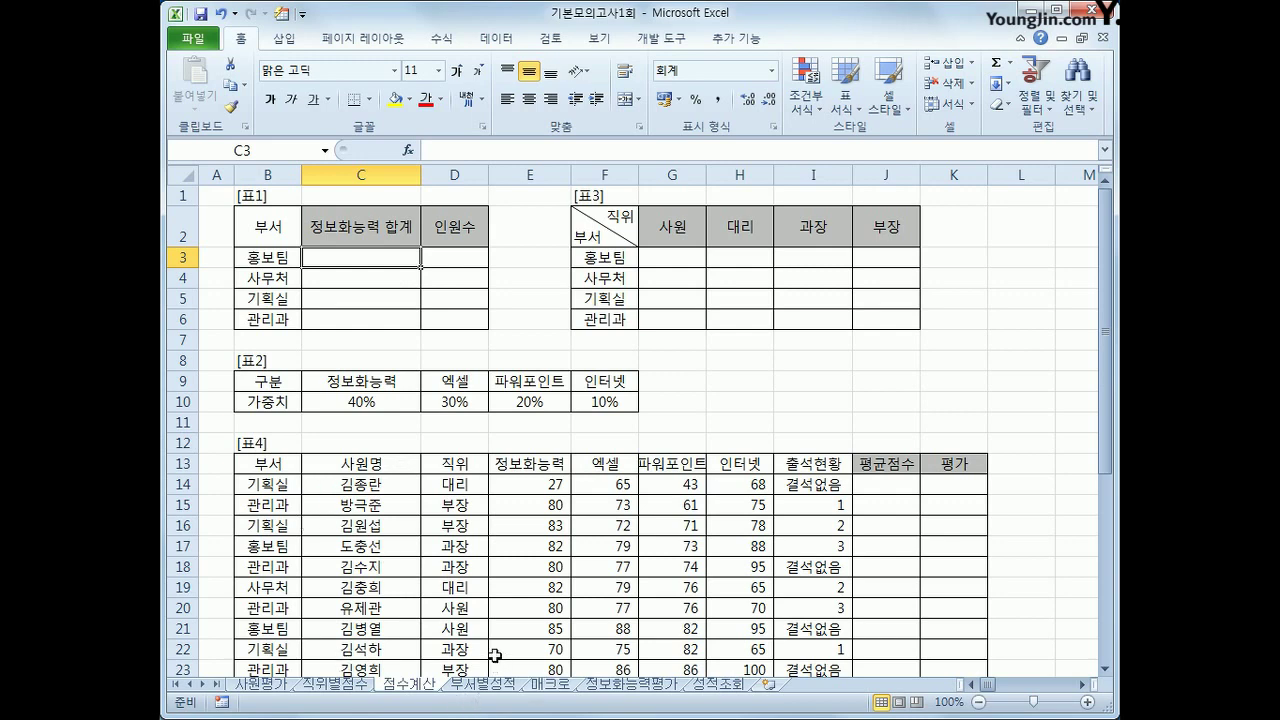
pyautogui.click(283, 254)
pyautogui.click(349, 266)
pyautogui.write('=')
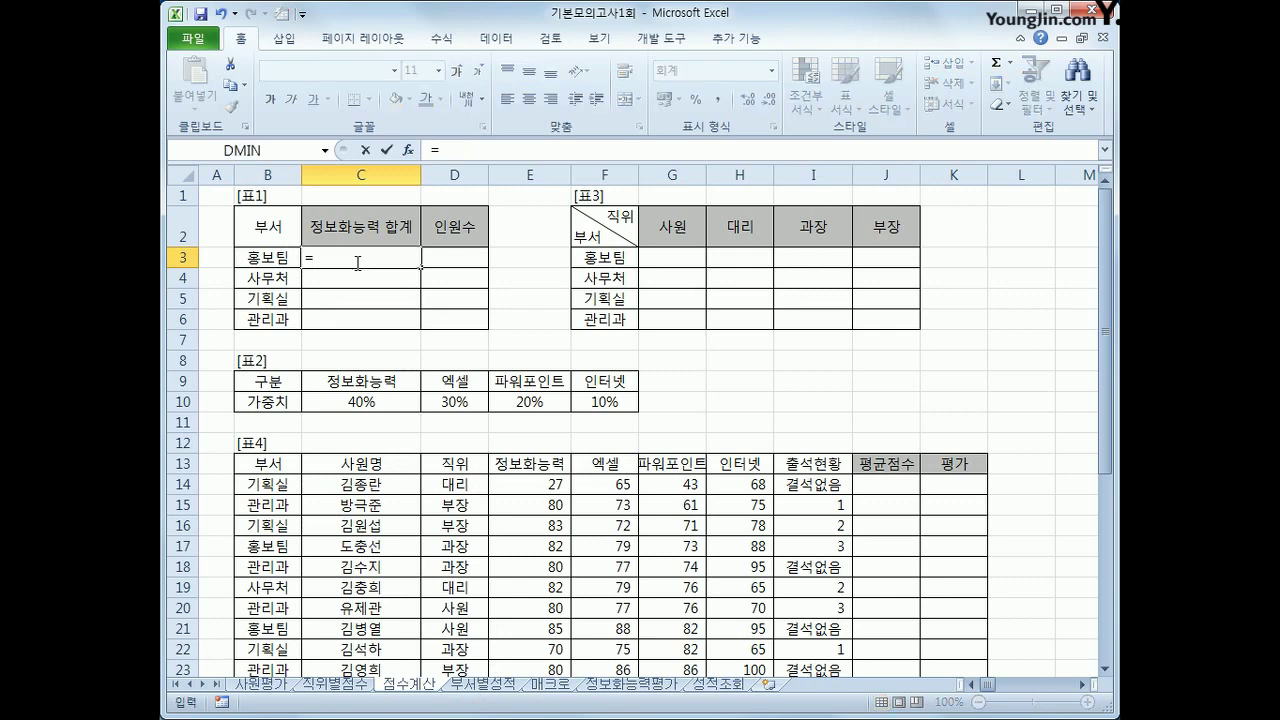
pyautogui.write('sum')
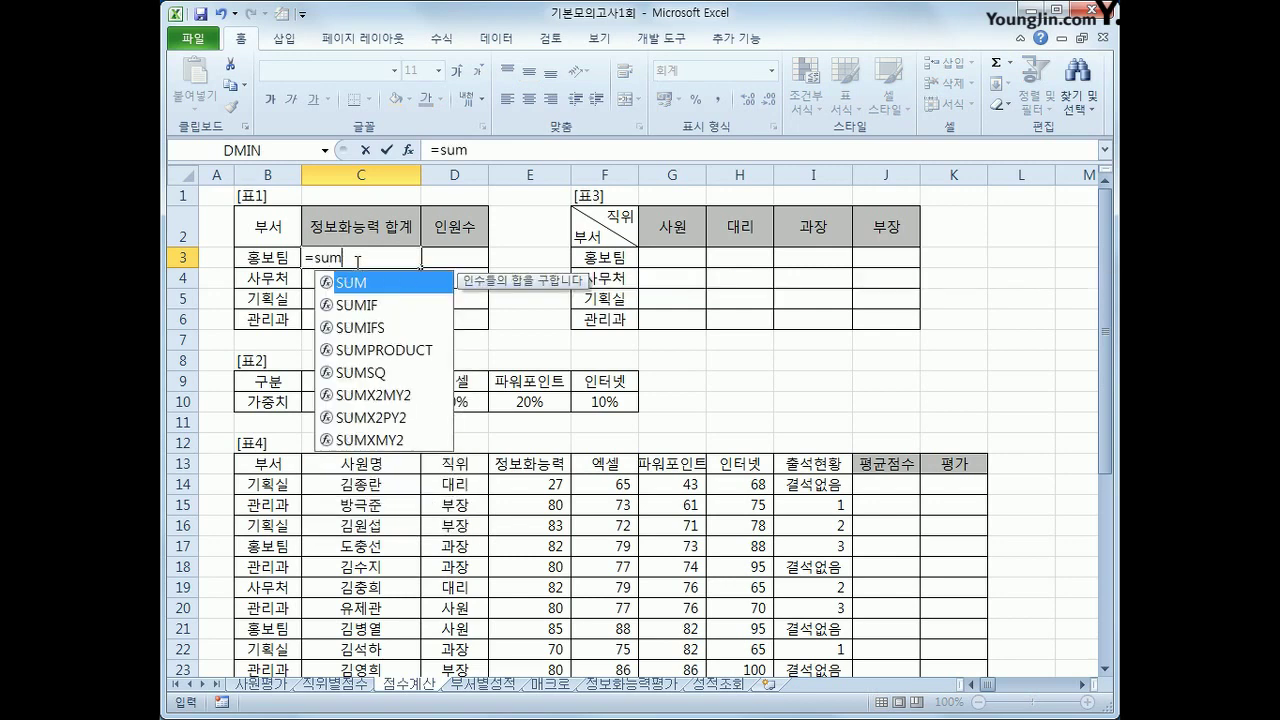
pyautogui.write('(')
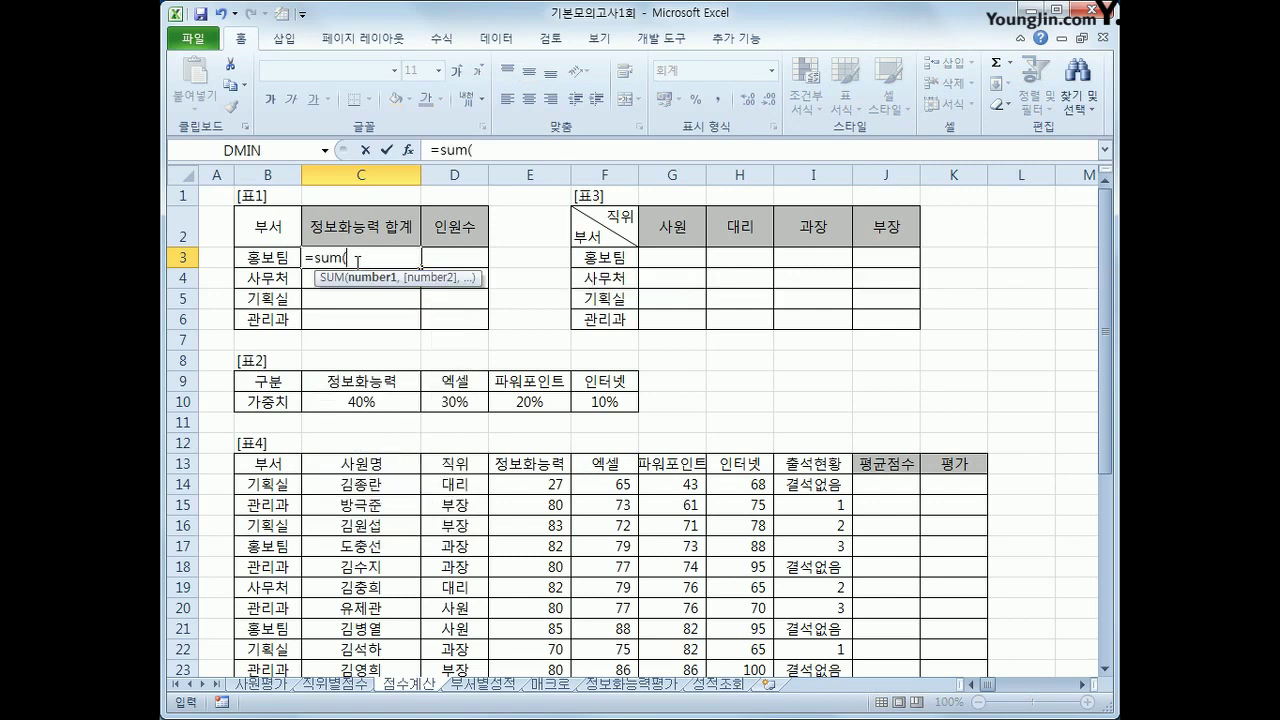
pyautogui.write('(')
pyautogui.click(285, 486)
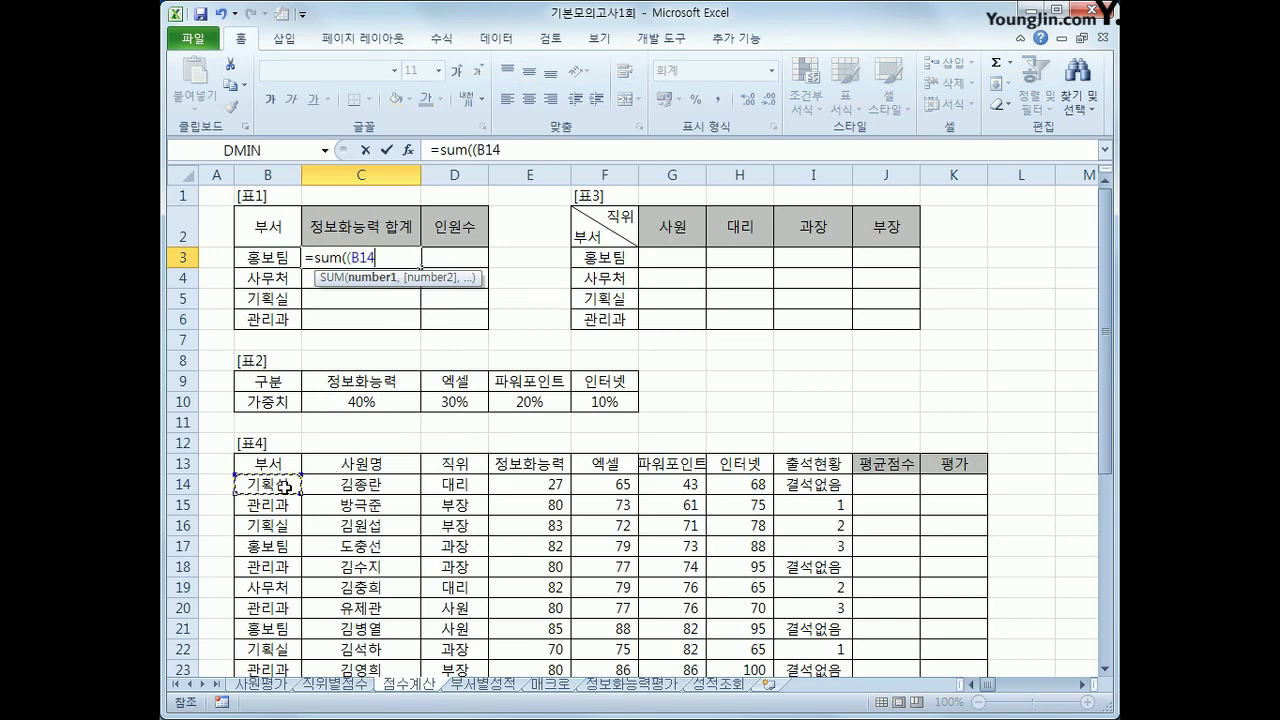
pyautogui.moveTo(285, 486); pyautogui.dragTo(272, 650)
pyautogui.scroll(2, 506, 622)
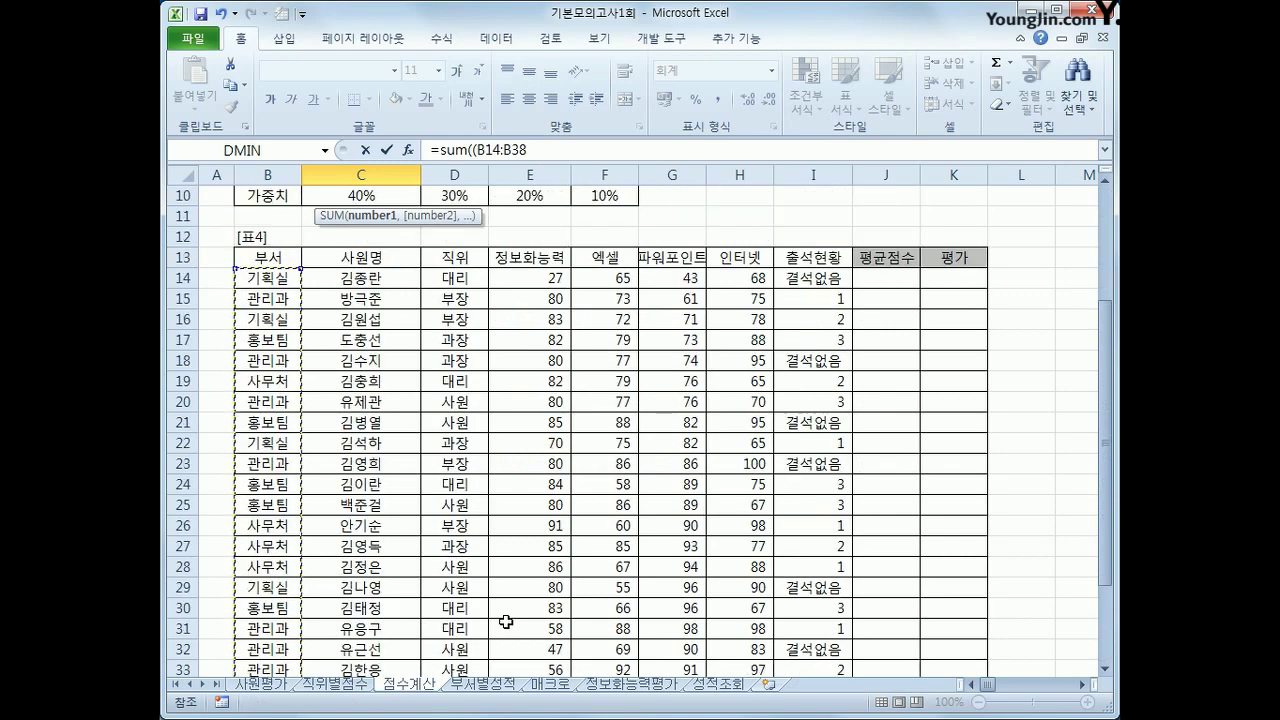
pyautogui.scroll(2, 506, 622)
pyautogui.scroll(1, 490, 612)
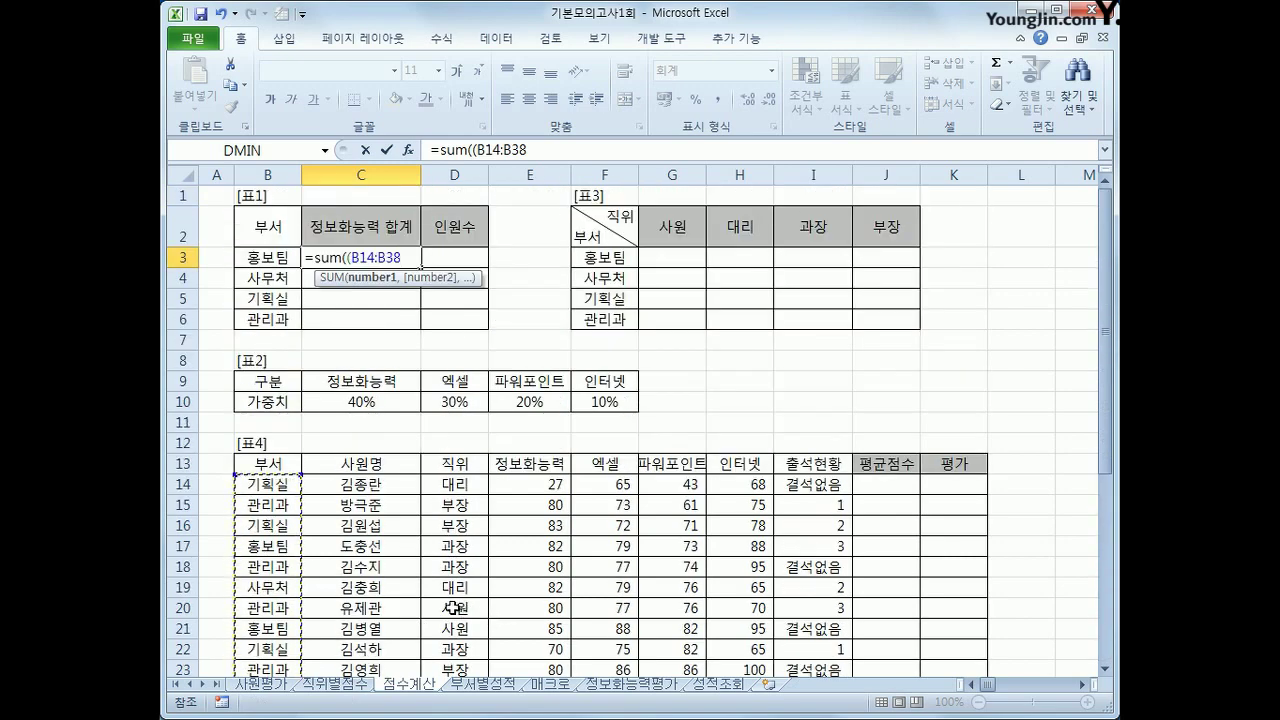
pyautogui.press('F4')
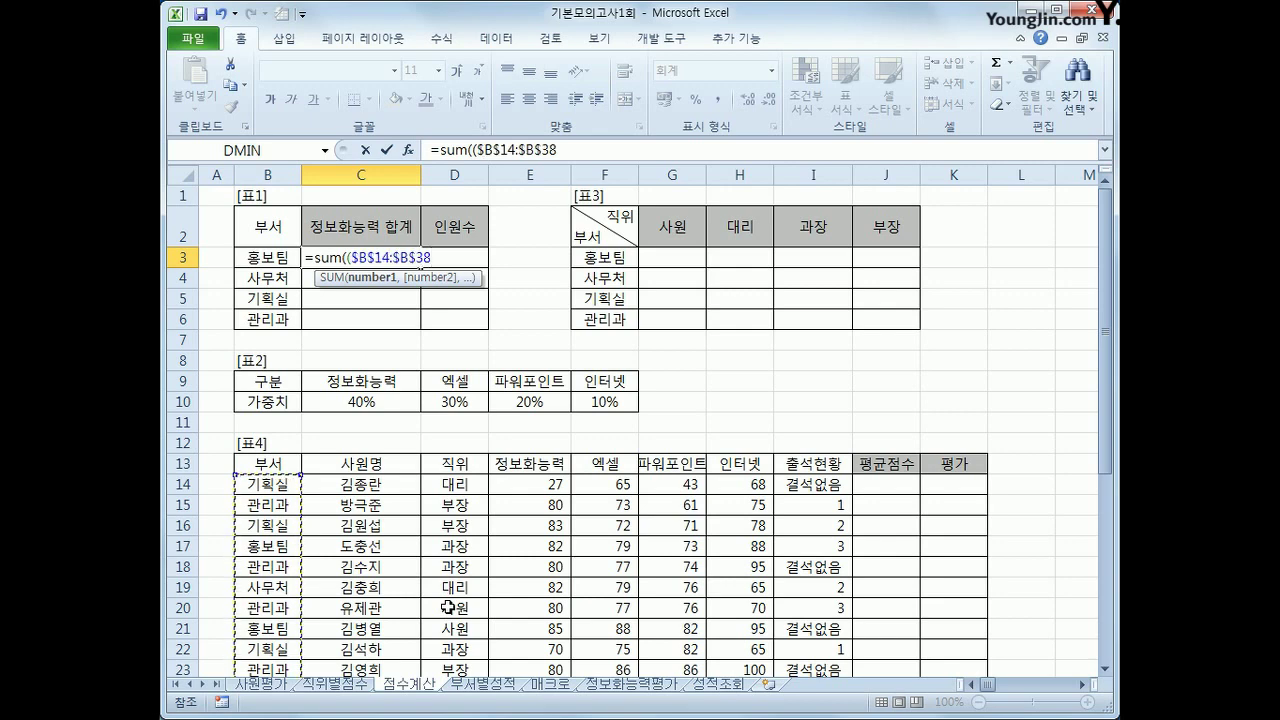
pyautogui.write('=')
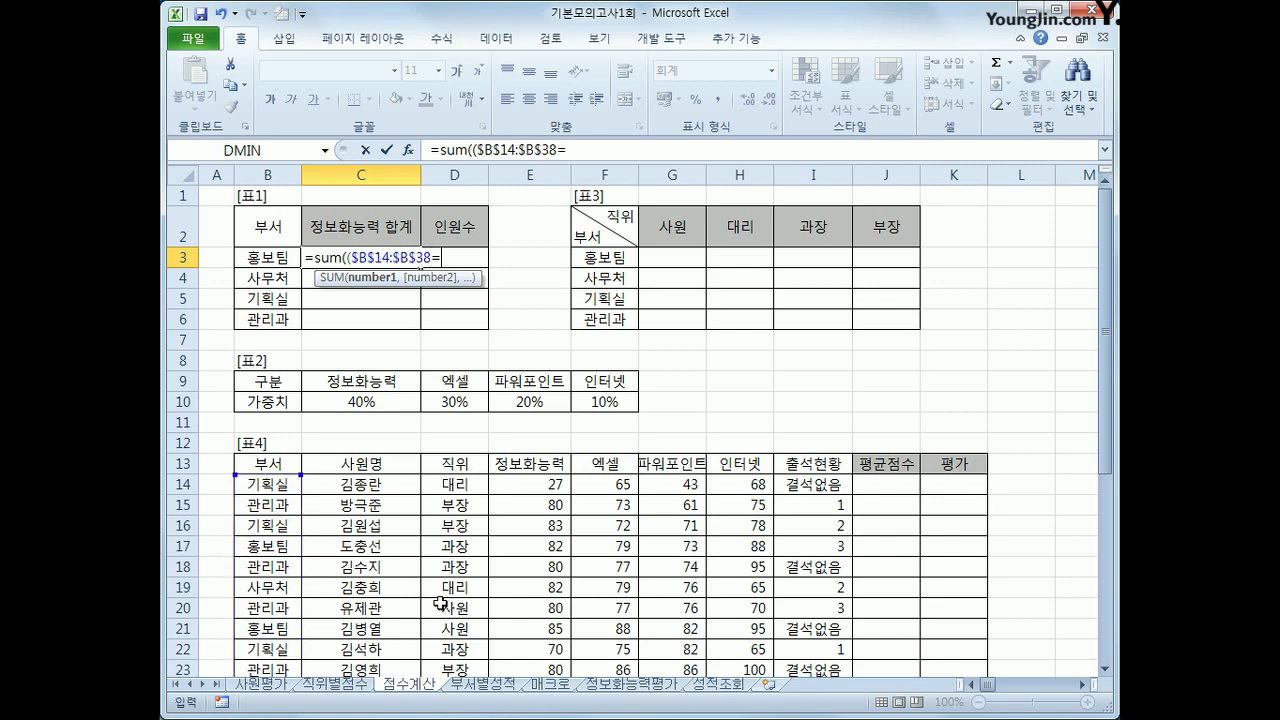
pyautogui.press('Left')
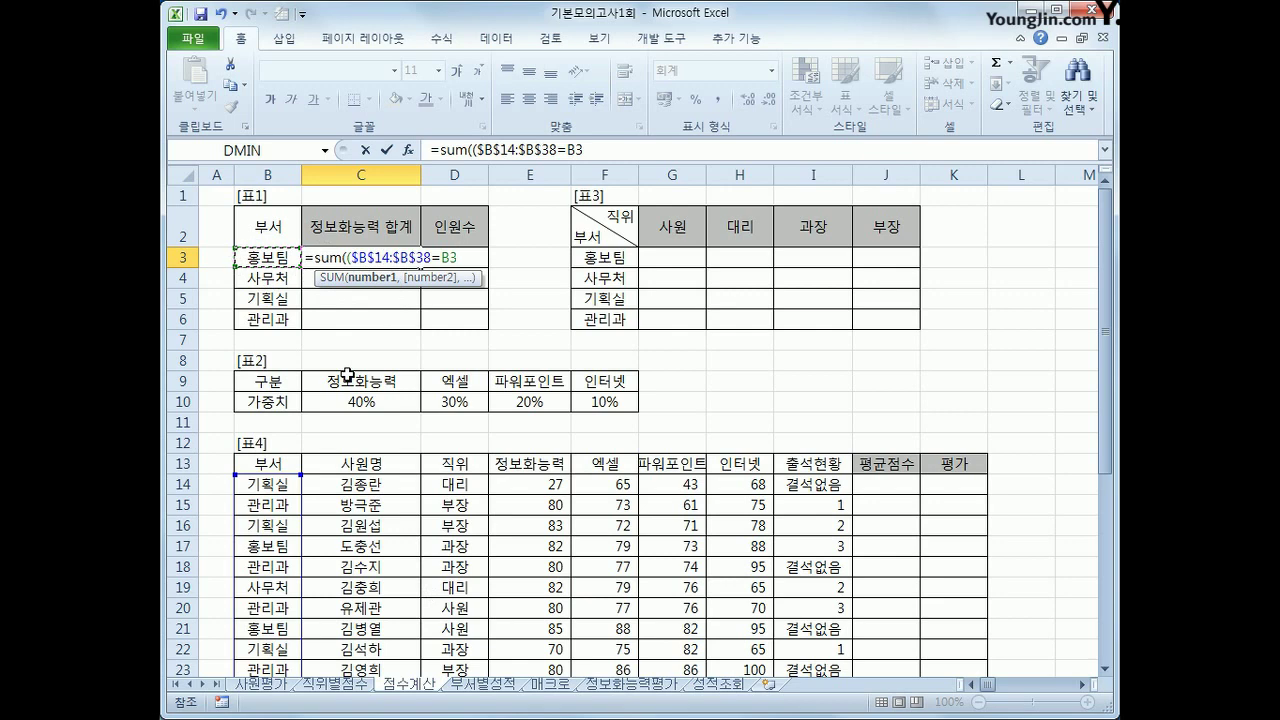
# - Multiply the condition by the 정보화능력 range $E$14:$E$38, enter C3 as an array formula, and fill it down to C6
pyautogui.write(')*')
pyautogui.moveTo(510, 484); pyautogui.dragTo(531, 632)
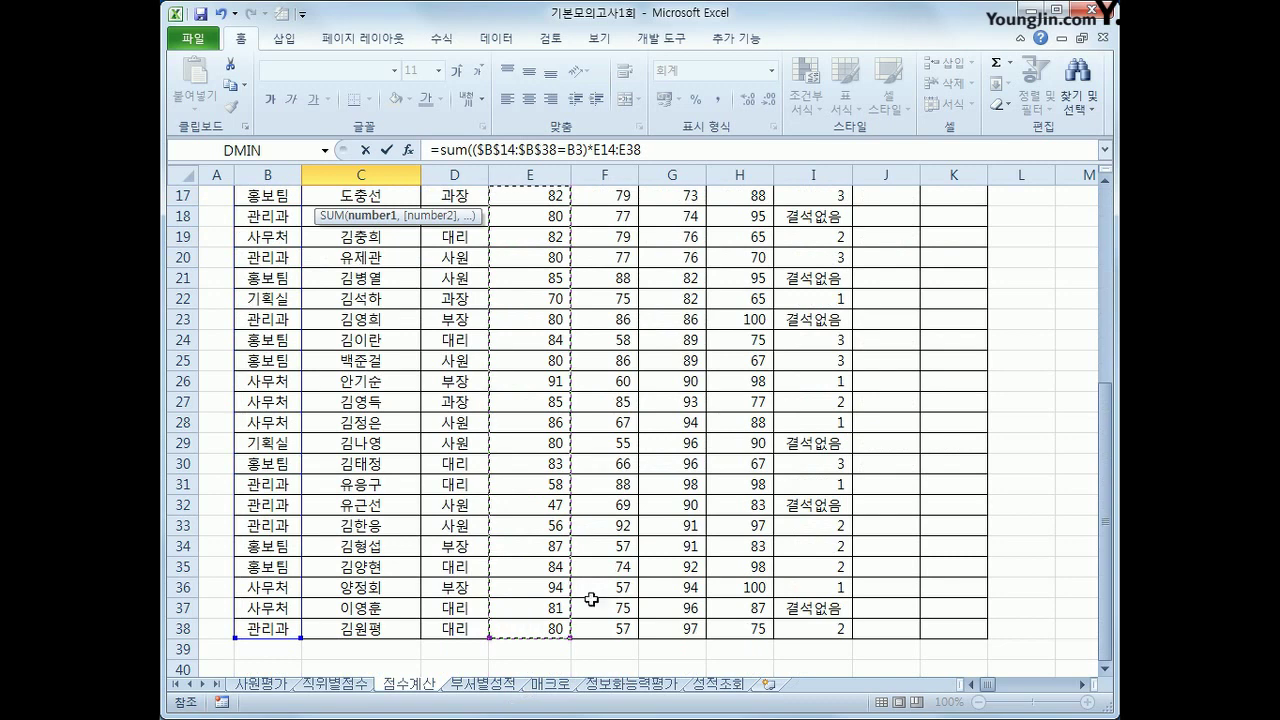
pyautogui.scroll(1, 688, 567)
pyautogui.scroll(2, 688, 567)
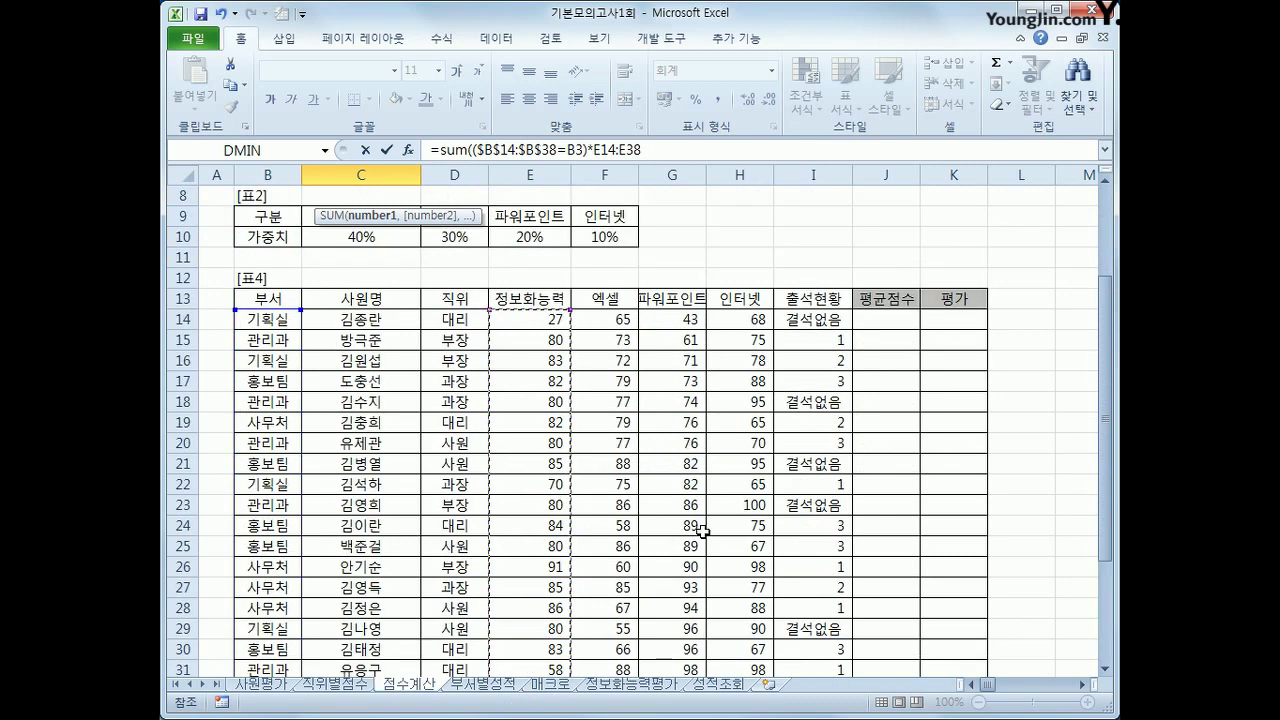
pyautogui.press('F4')
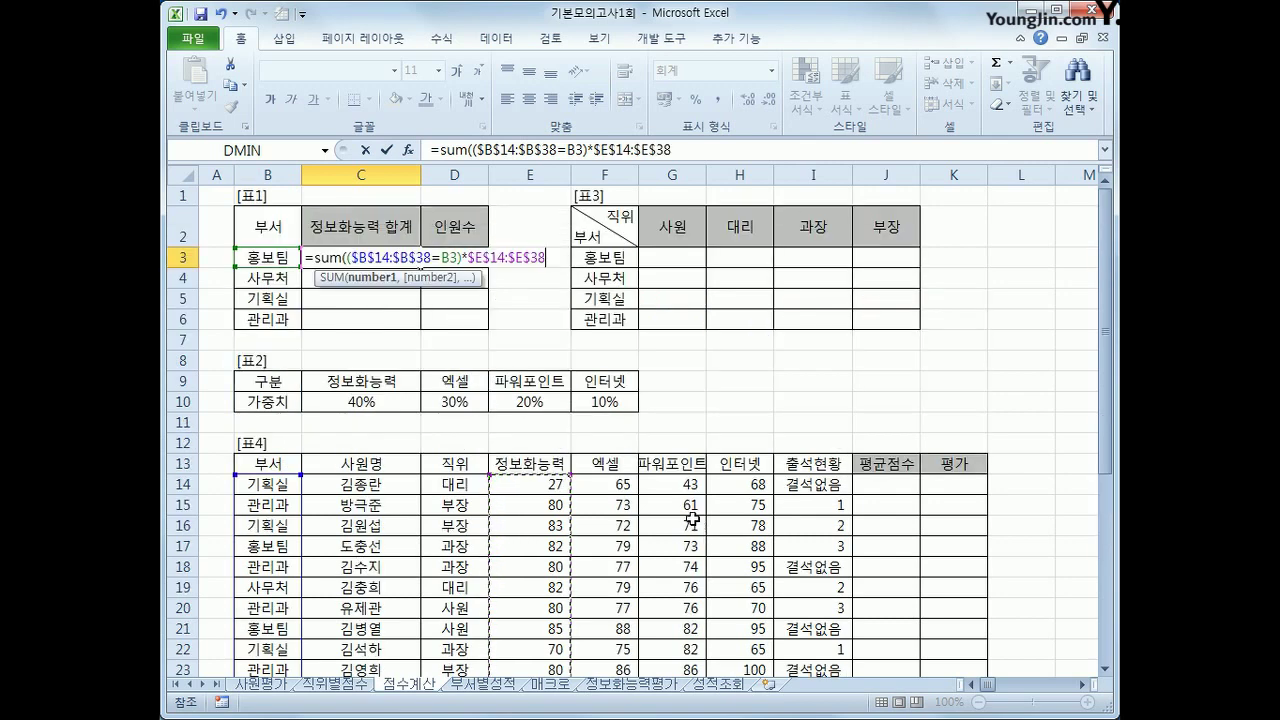
pyautogui.write(')')
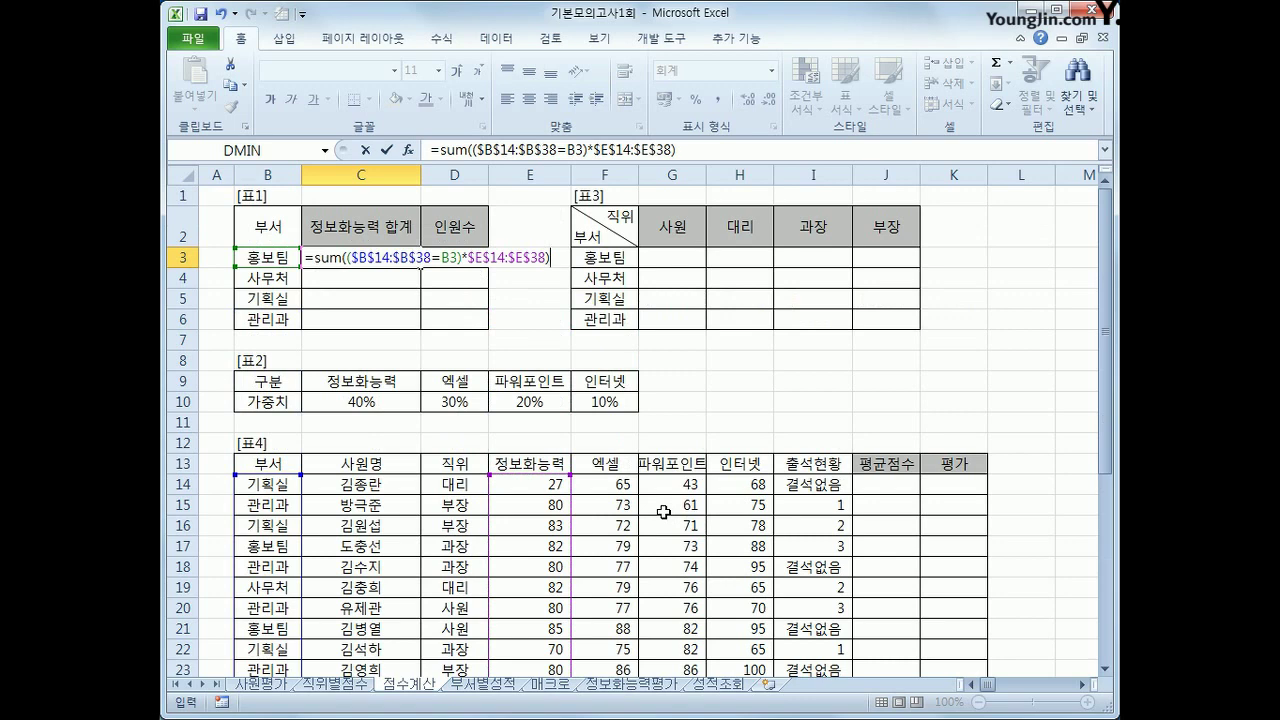
pyautogui.hotkey('ctrl', 'shift', 'Return')
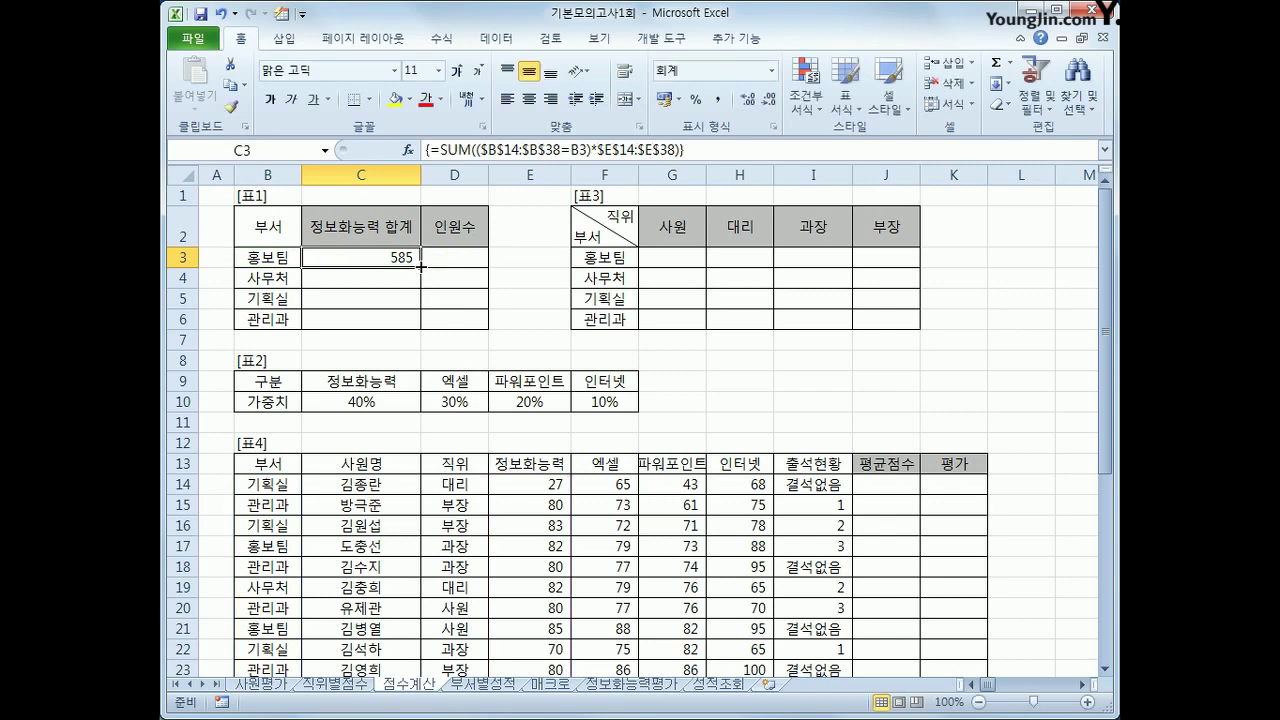
pyautogui.moveTo(421, 266); pyautogui.dragTo(408, 320)
pyautogui.click(406, 320)
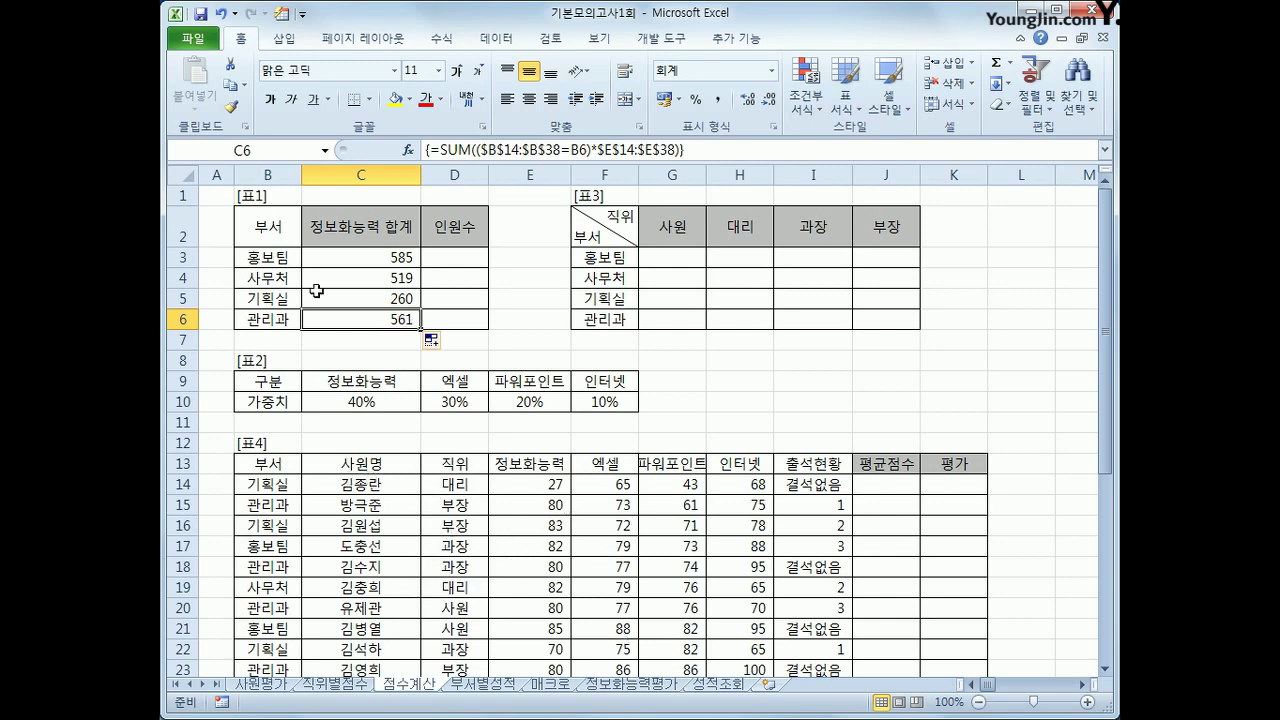
# - Start a SUM formula in the 인원수 cell D3 with a nested IF testing whether $B$14:$B$38 equals B3
pyautogui.click(467, 250)
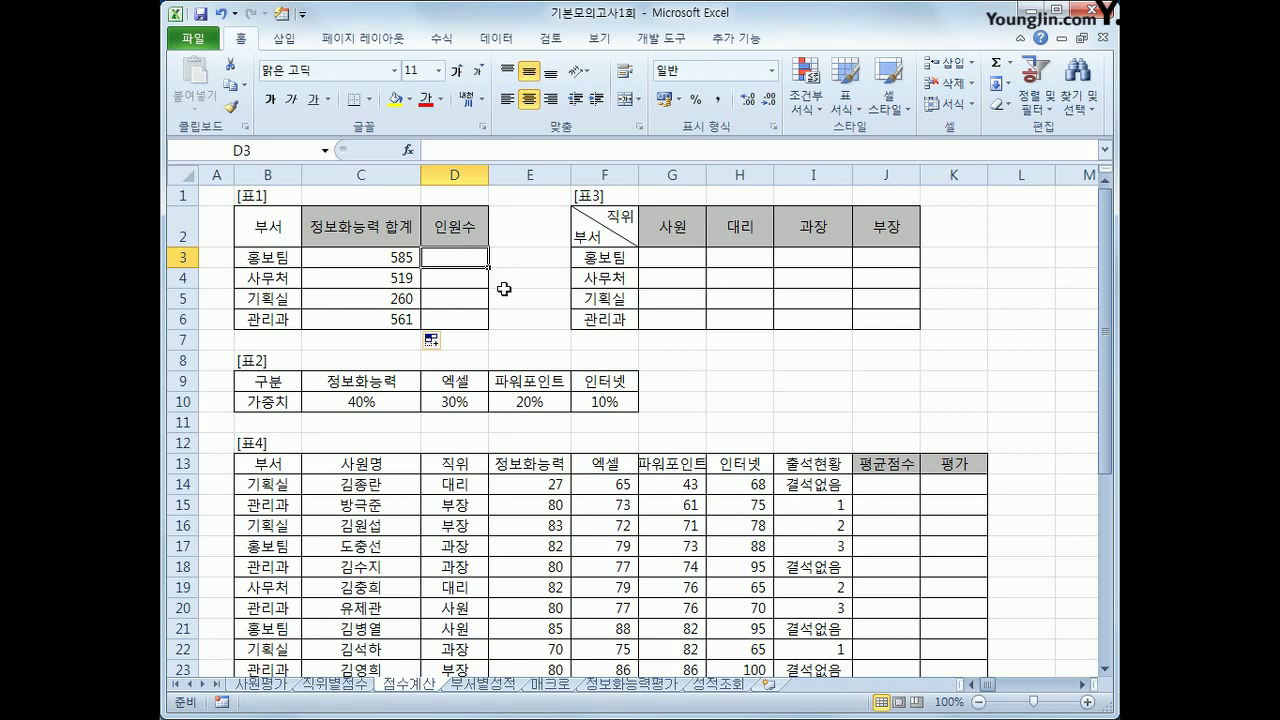
pyautogui.write('=sum')
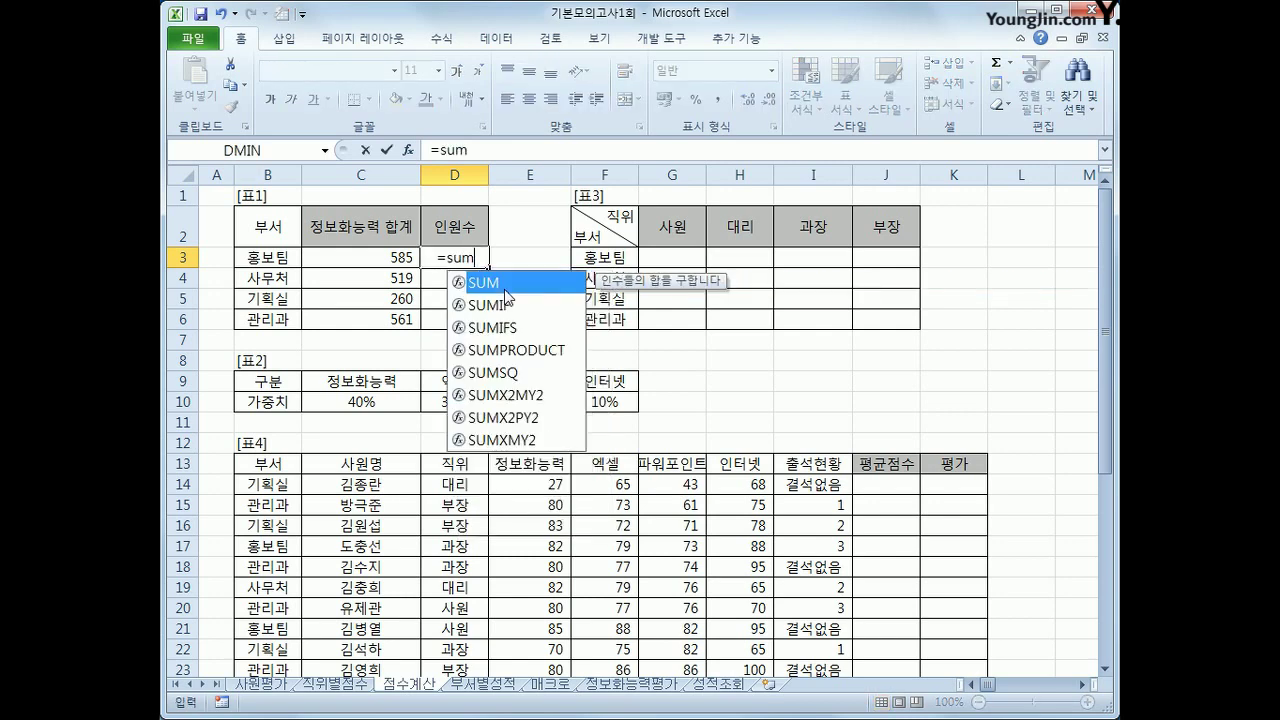
pyautogui.write('(if')
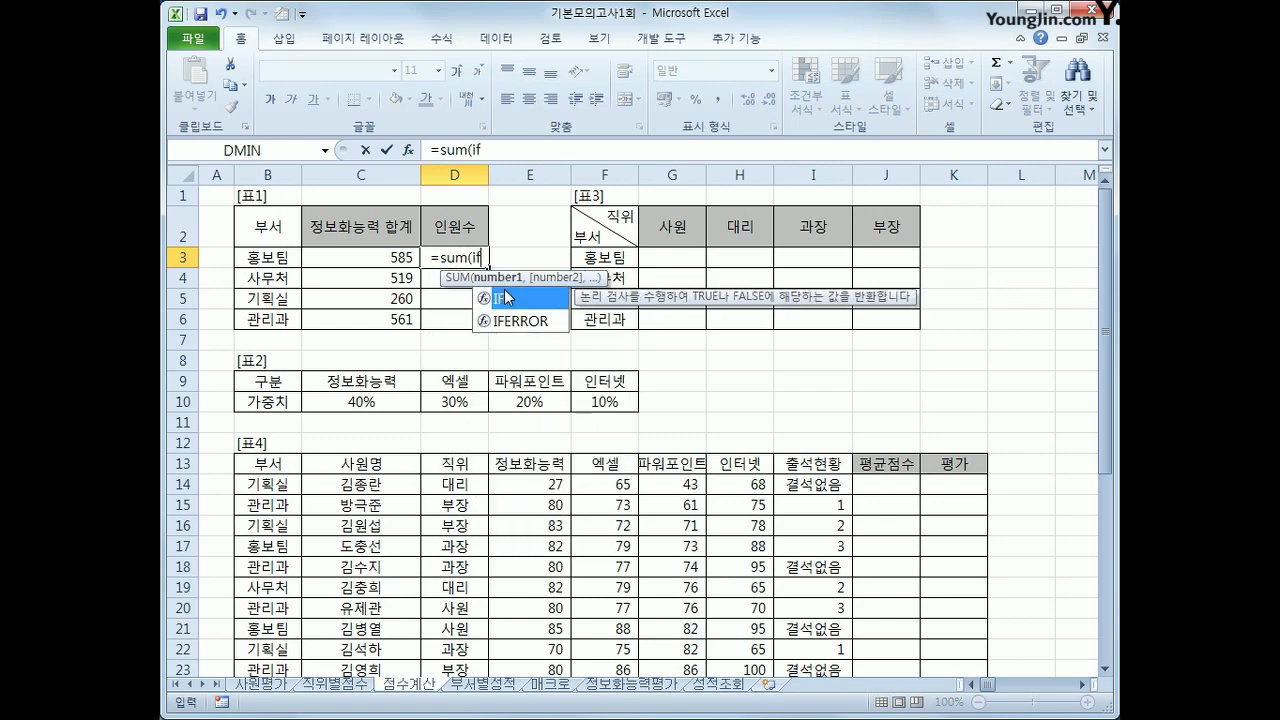
pyautogui.write('(')
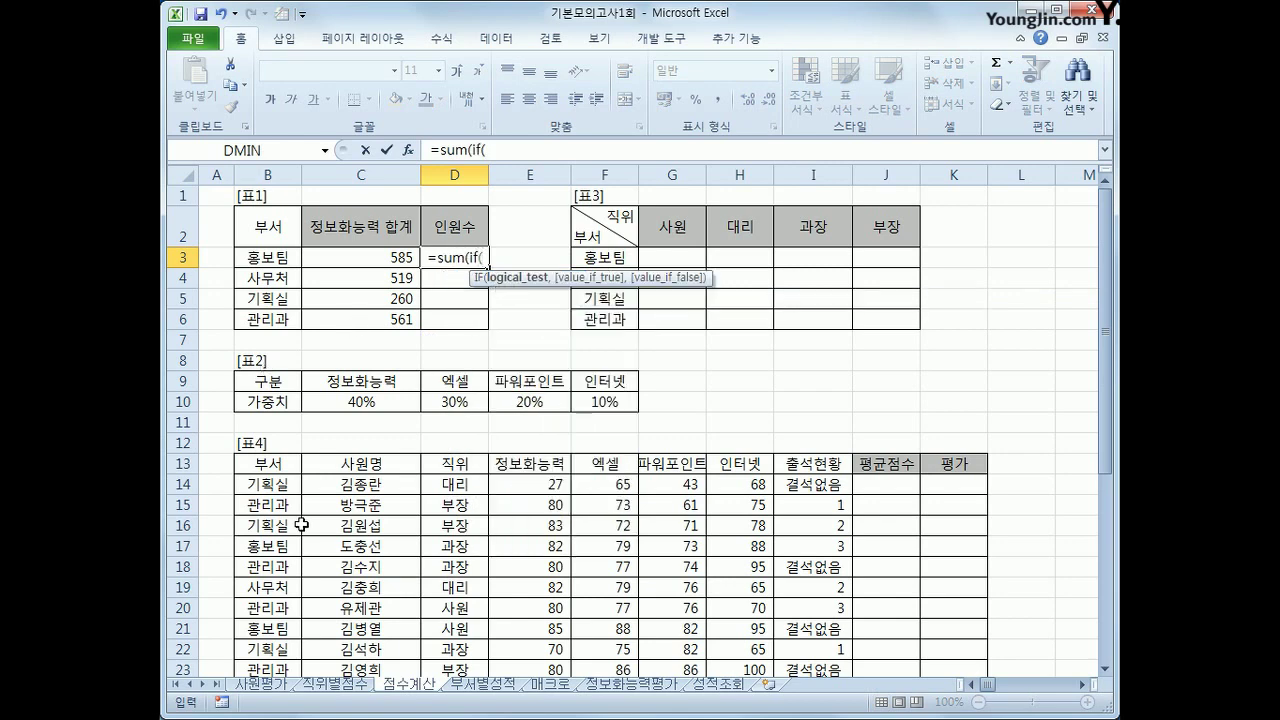
pyautogui.click(276, 487)
pyautogui.moveTo(276, 487); pyautogui.dragTo(263, 620)
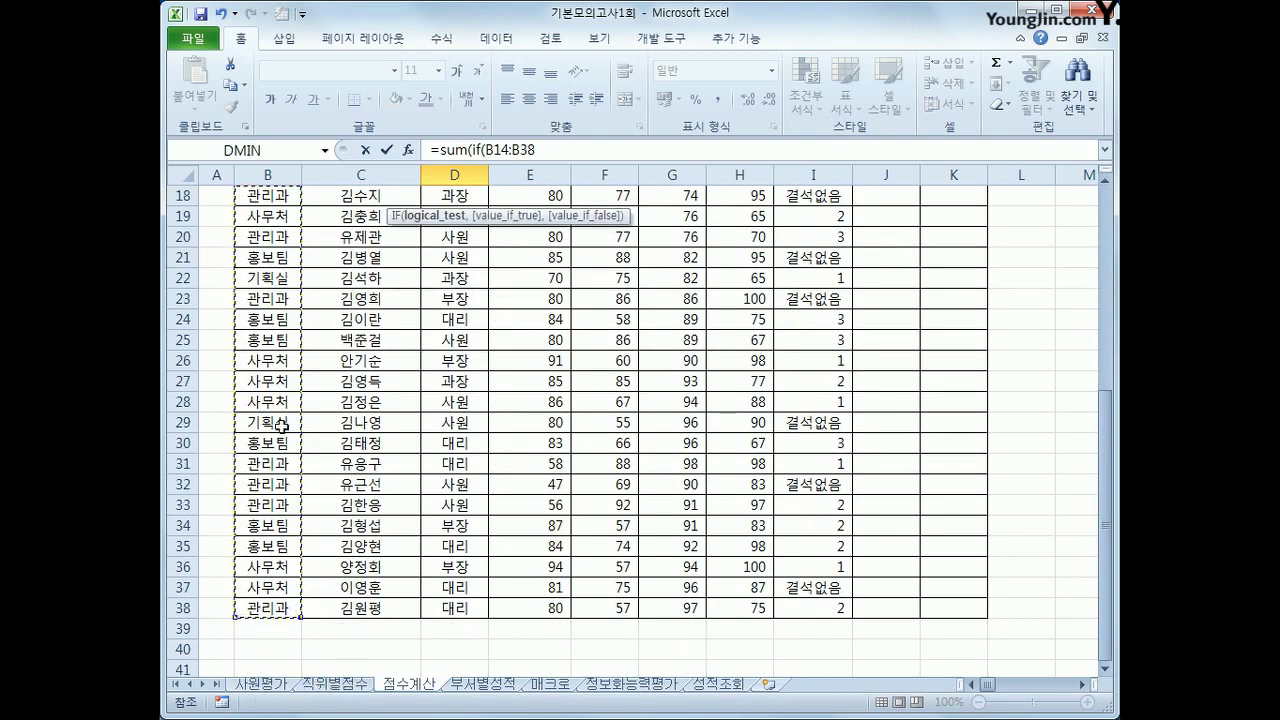
pyautogui.press('F4')
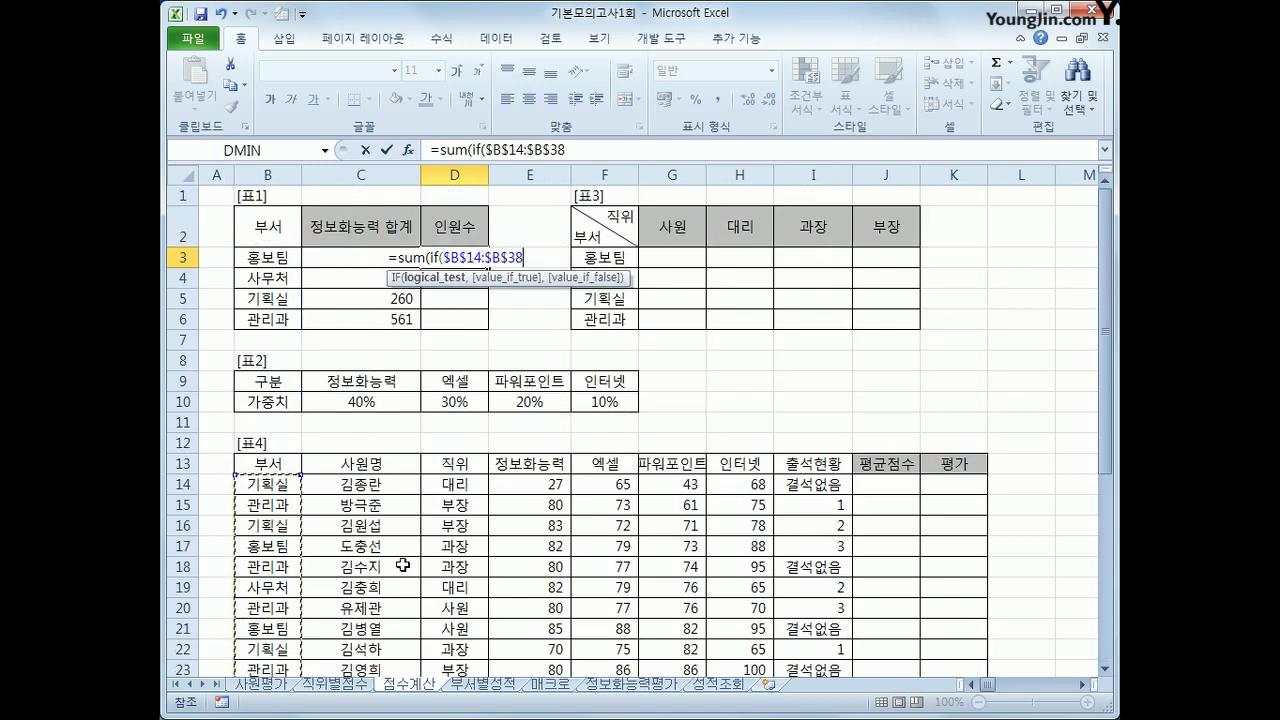
pyautogui.write('=')
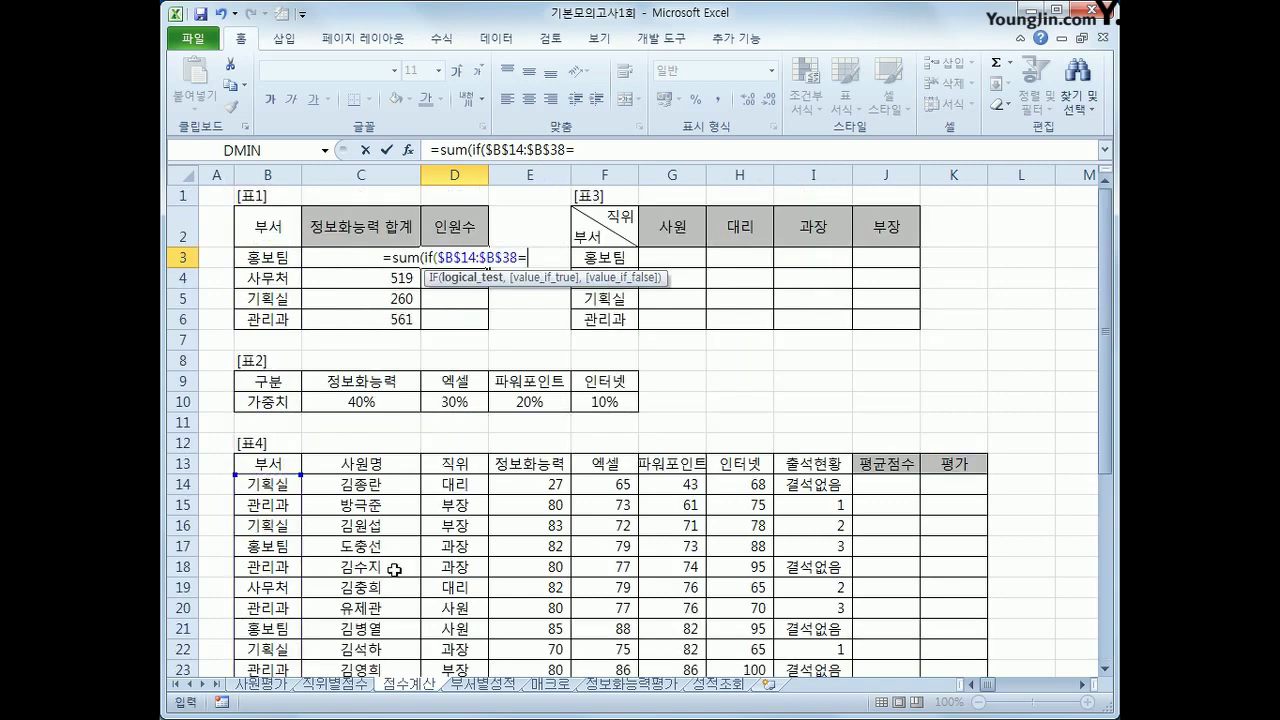
pyautogui.press('Left')
pyautogui.press('Left')
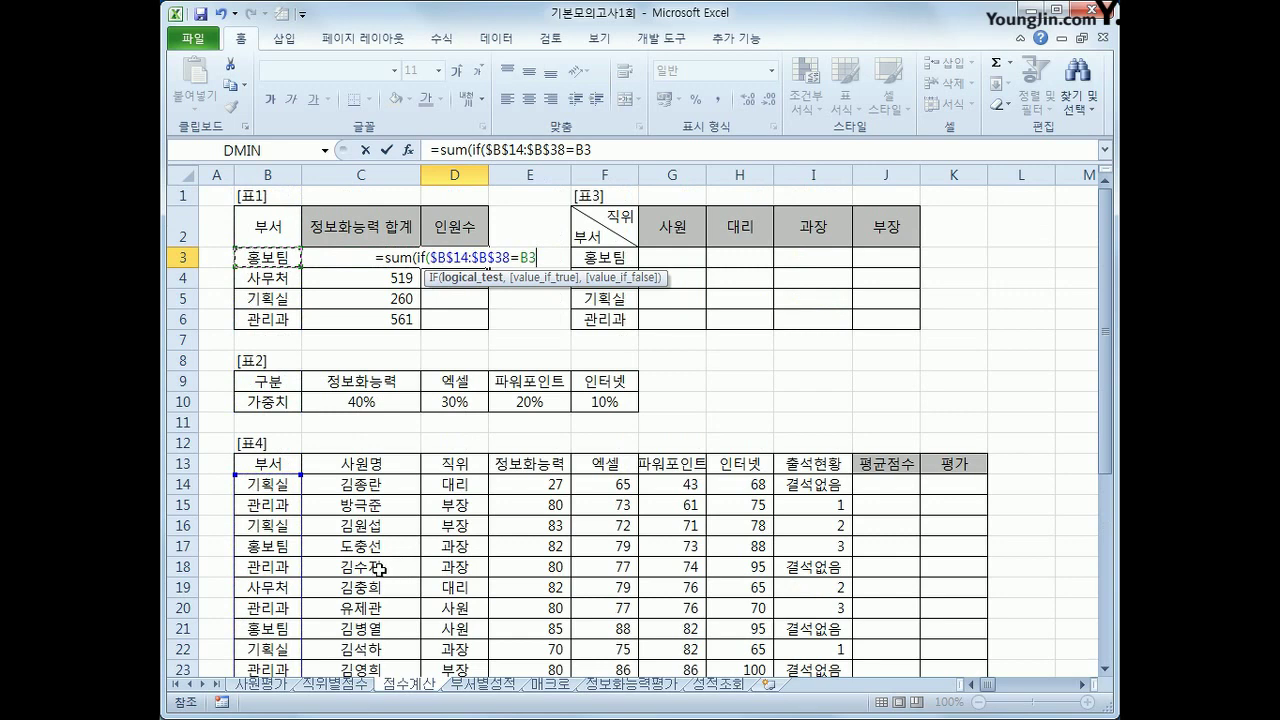
# - Make the IF return 1 or 0, append &"명" after the SUM, enter D3 as an array formula, and fill it down to D6
pyautogui.write(',')
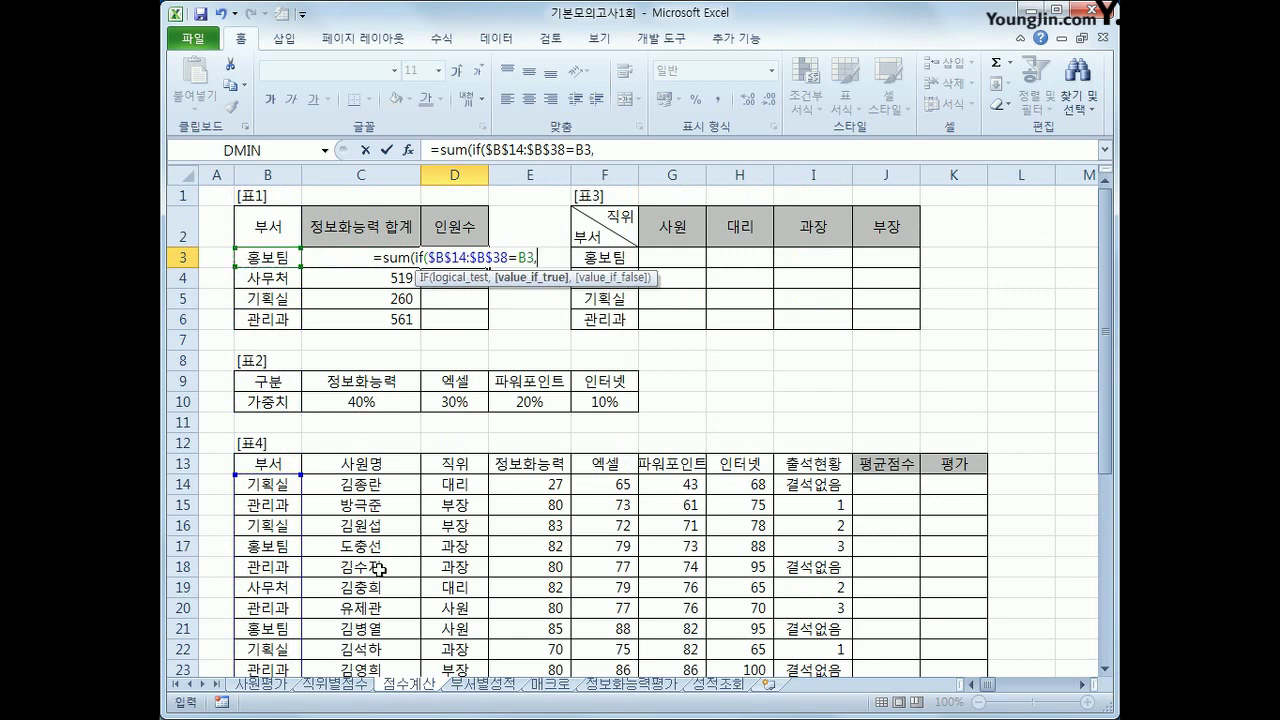
pyautogui.write('1')
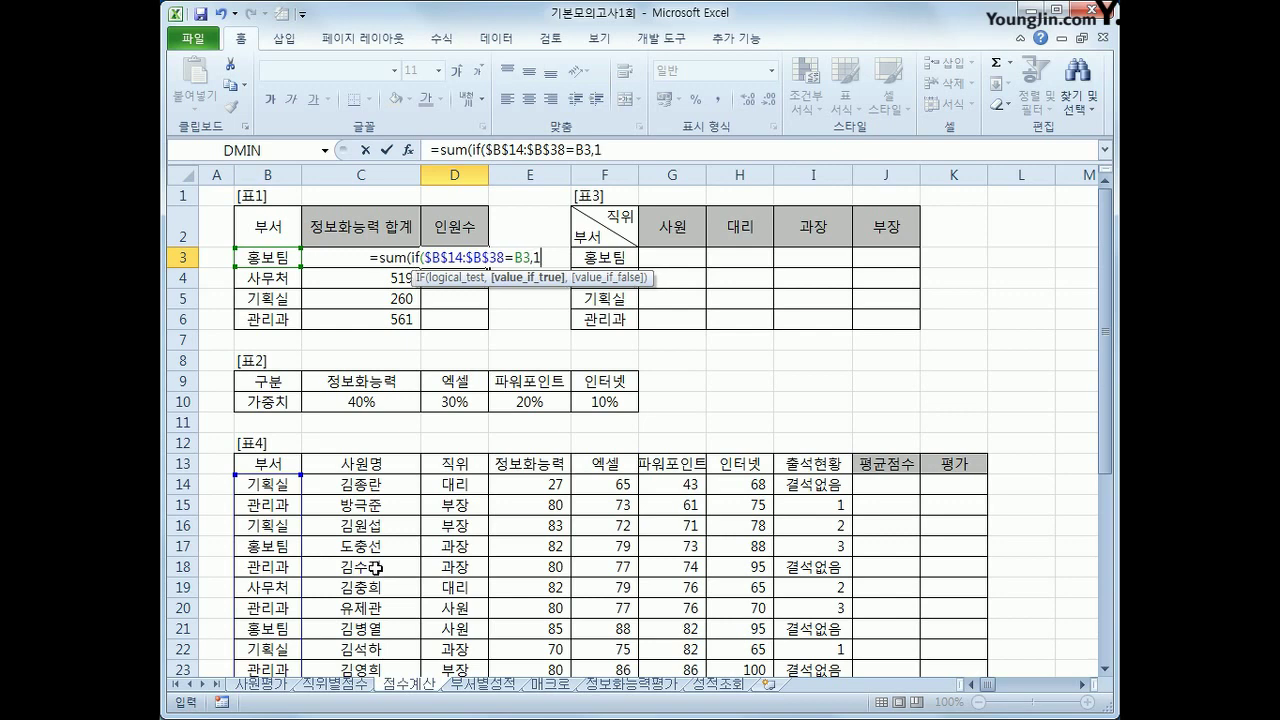
pyautogui.write(',')
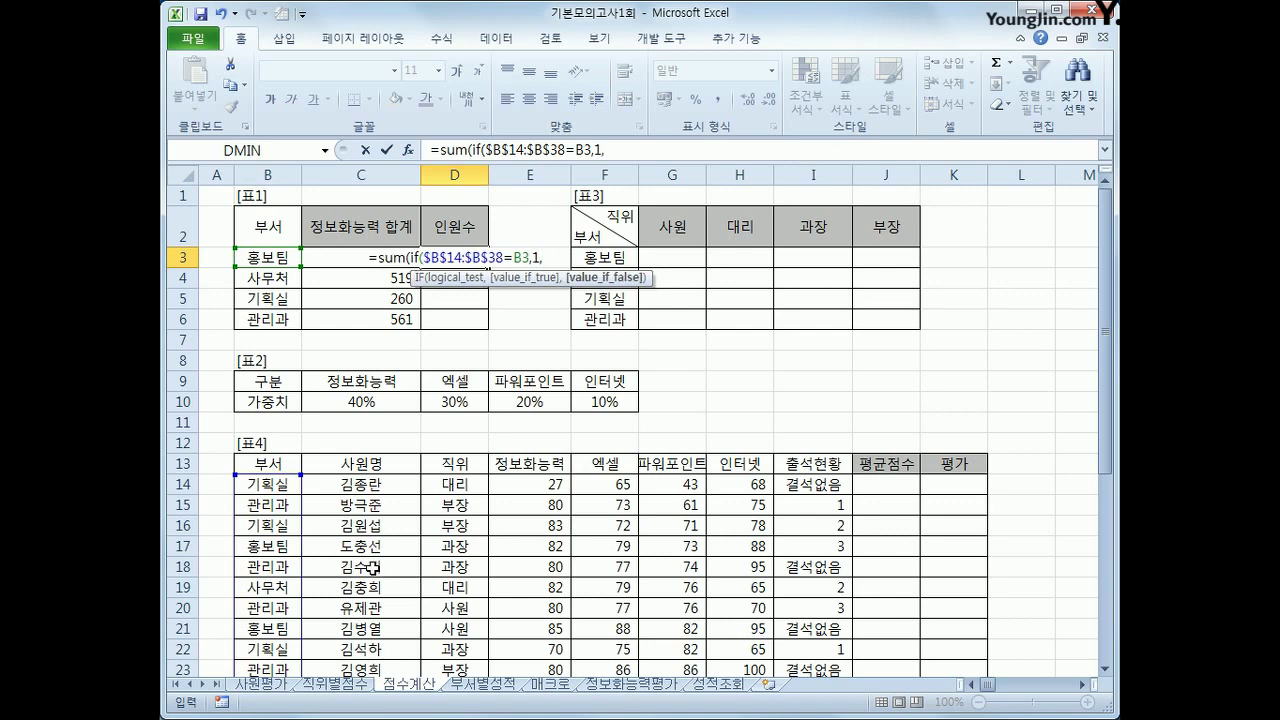
pyautogui.write('0)')
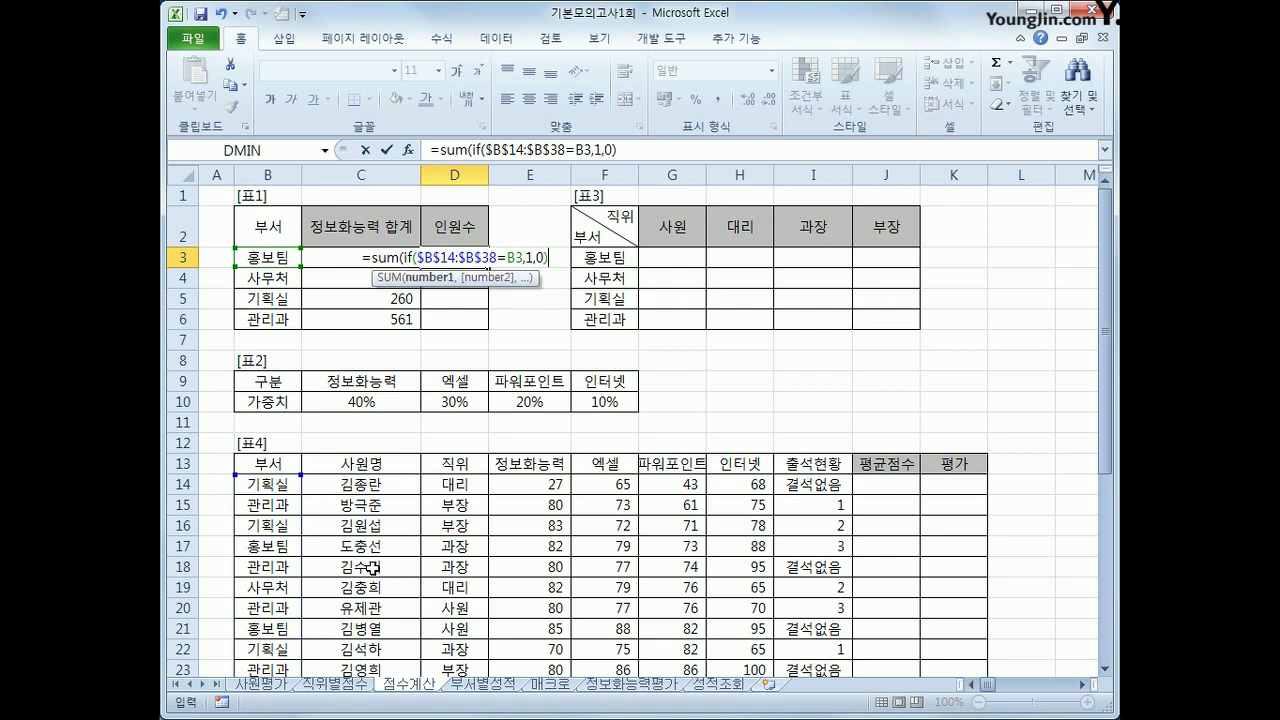
pyautogui.write(')')
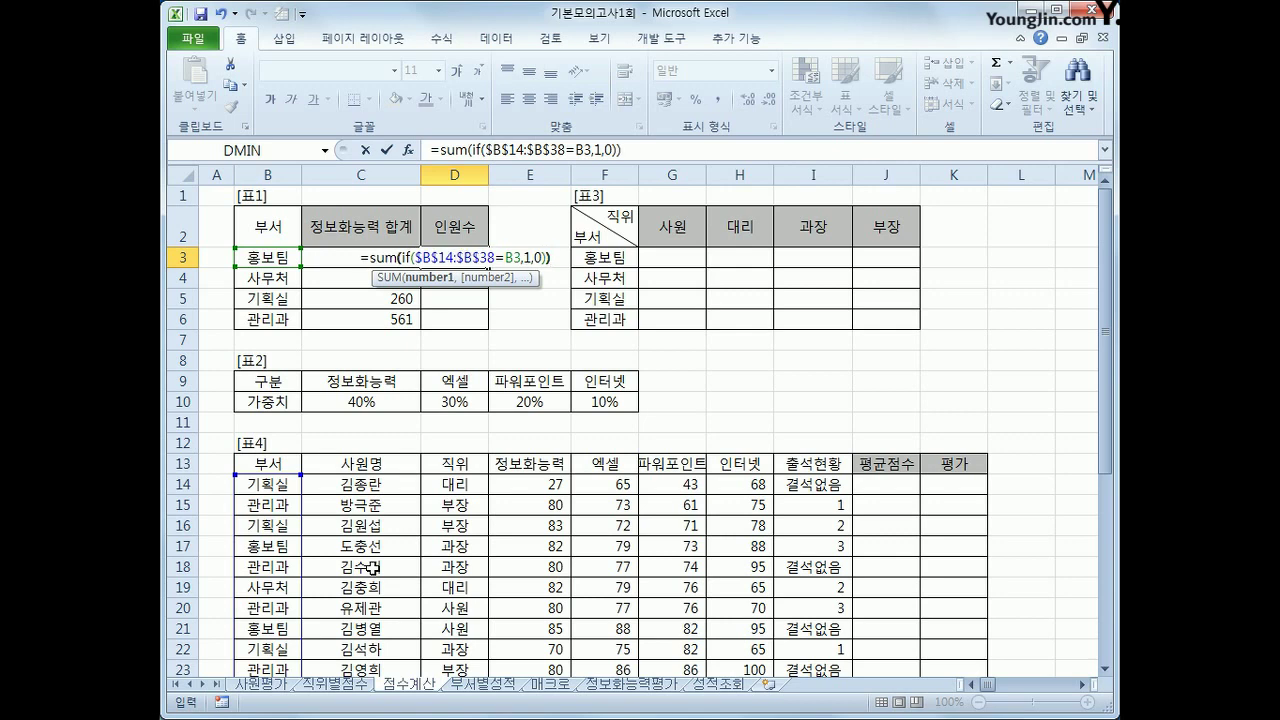
pyautogui.write('&')
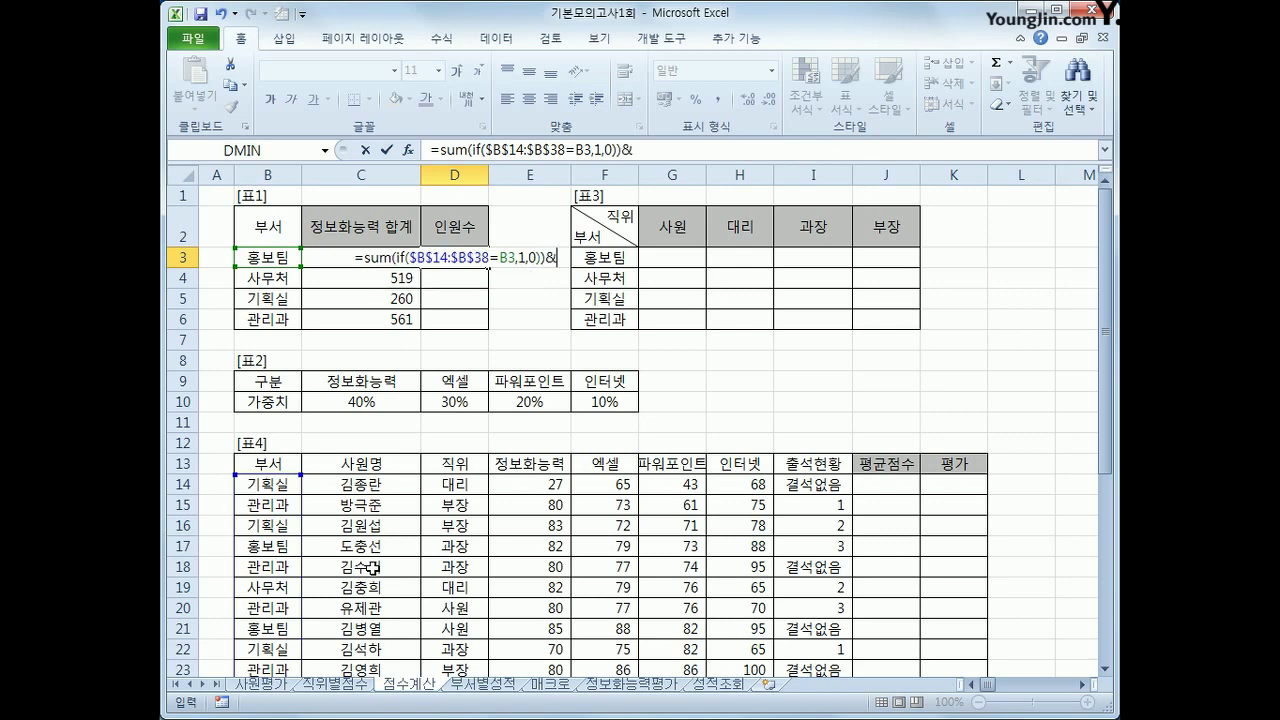
pyautogui.write('"명')
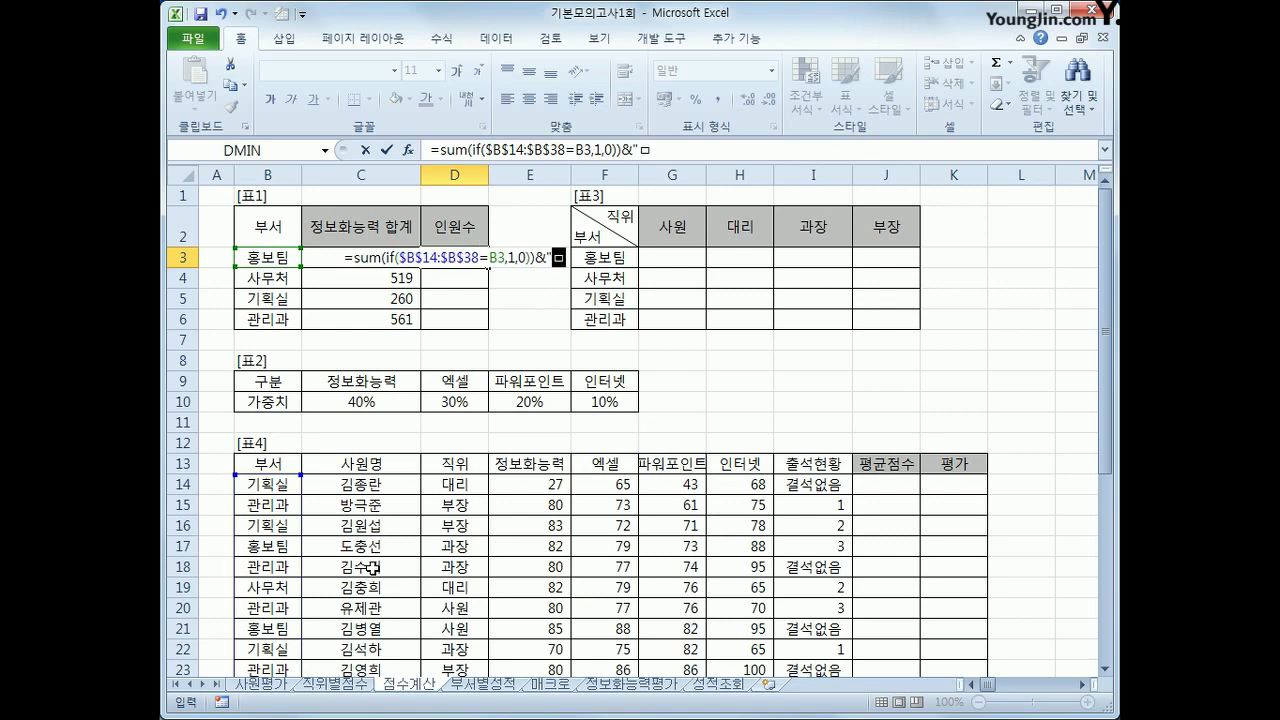
pyautogui.write('"')
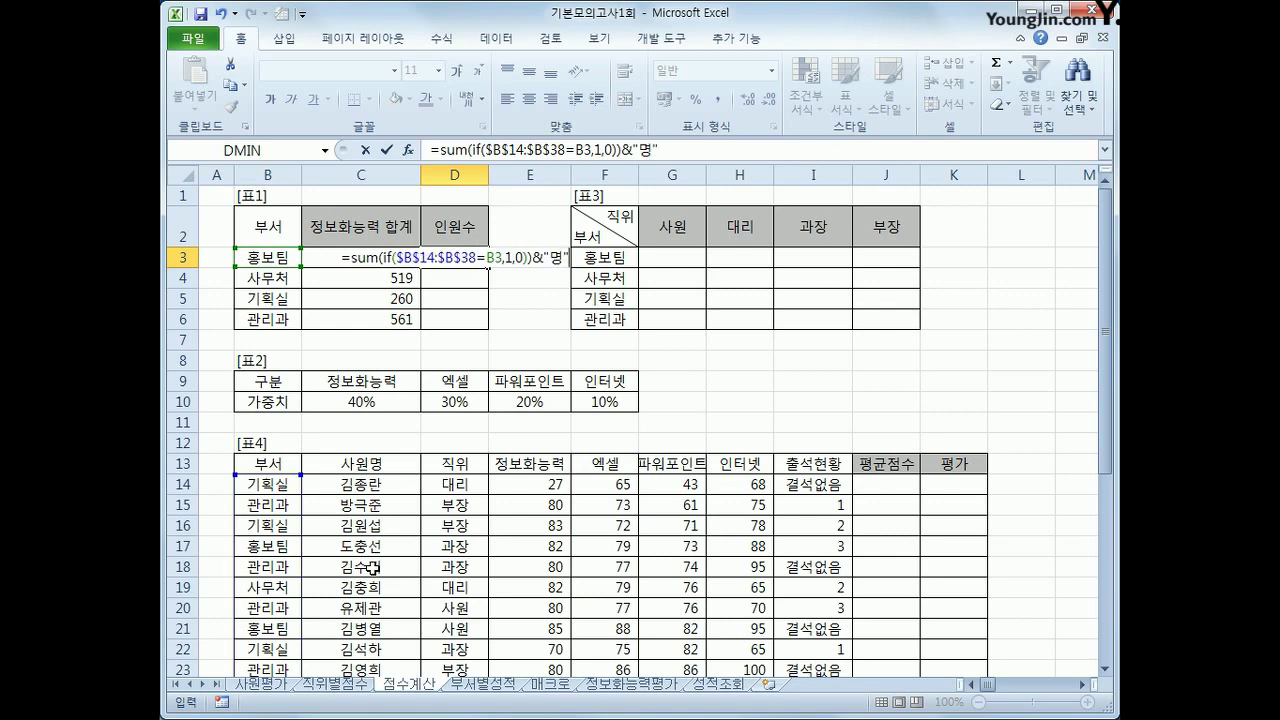
pyautogui.hotkey('ctrl', 'shift', 'Return')
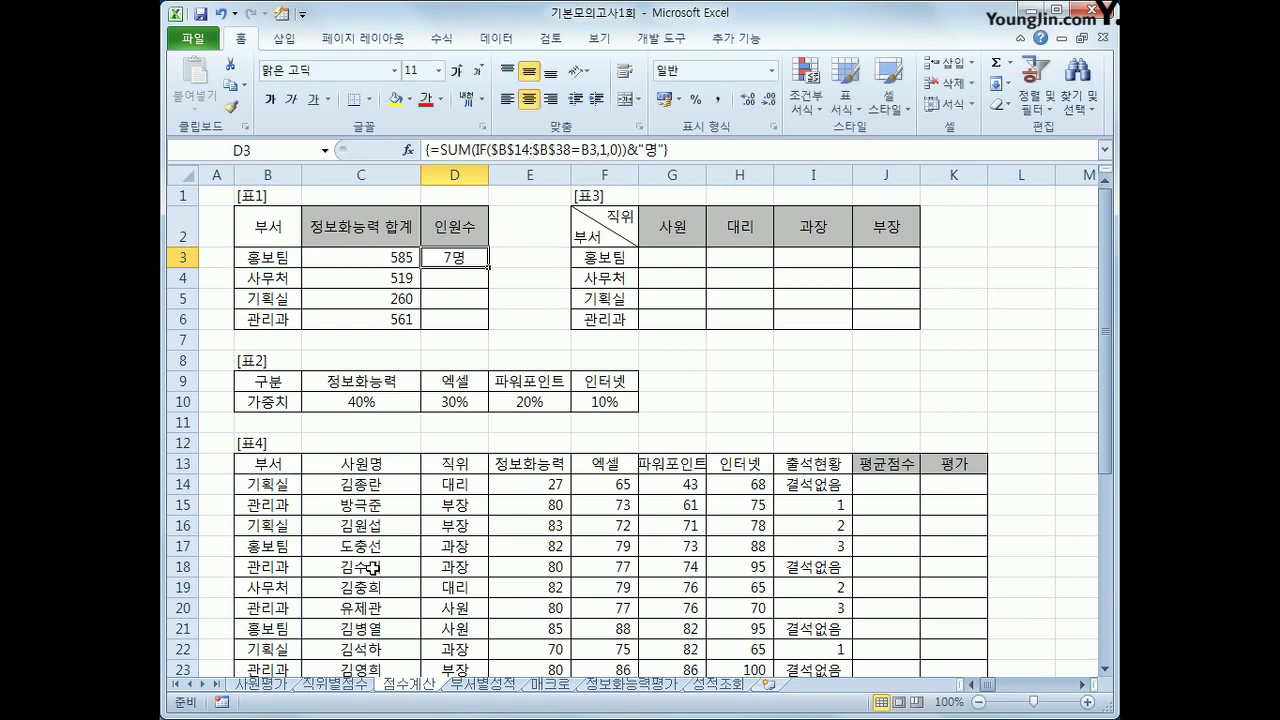
pyautogui.moveTo(488, 267); pyautogui.dragTo(466, 326)
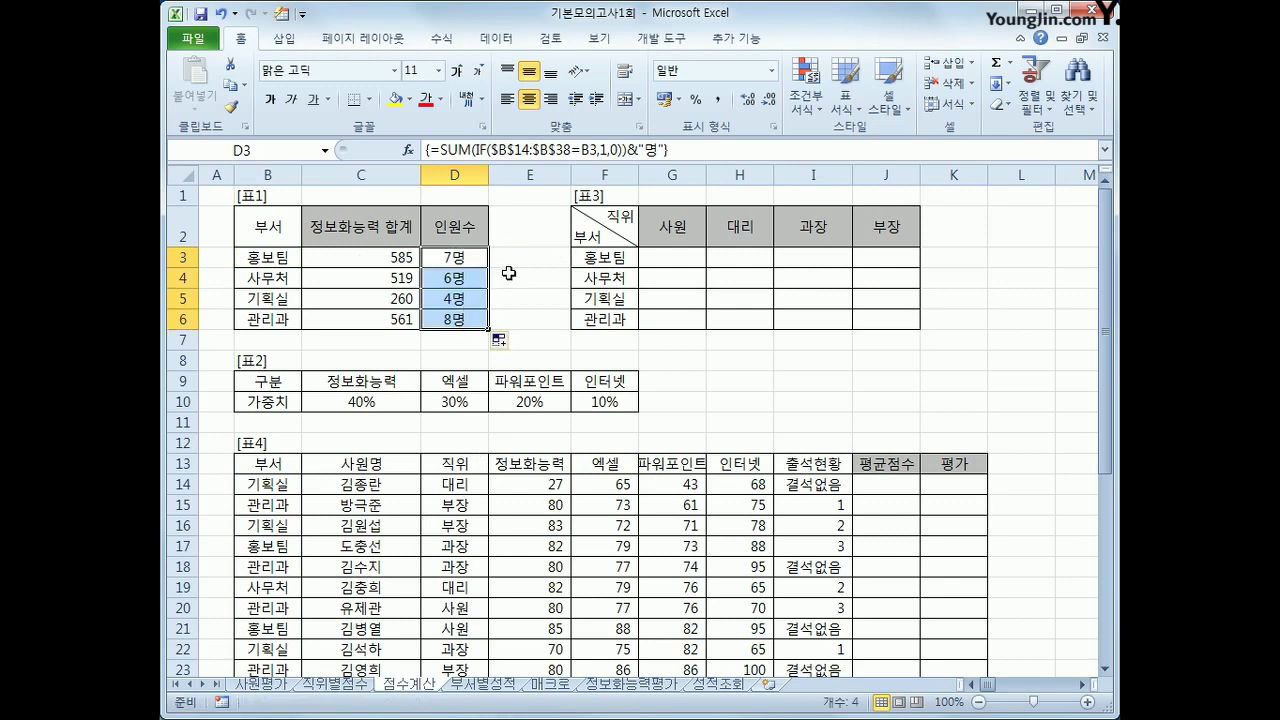
# - Examine how the four scores in E14:H14 of 표4 pair with the 가중치 weights in C10:F10 of 표2
pyautogui.click(691, 261)
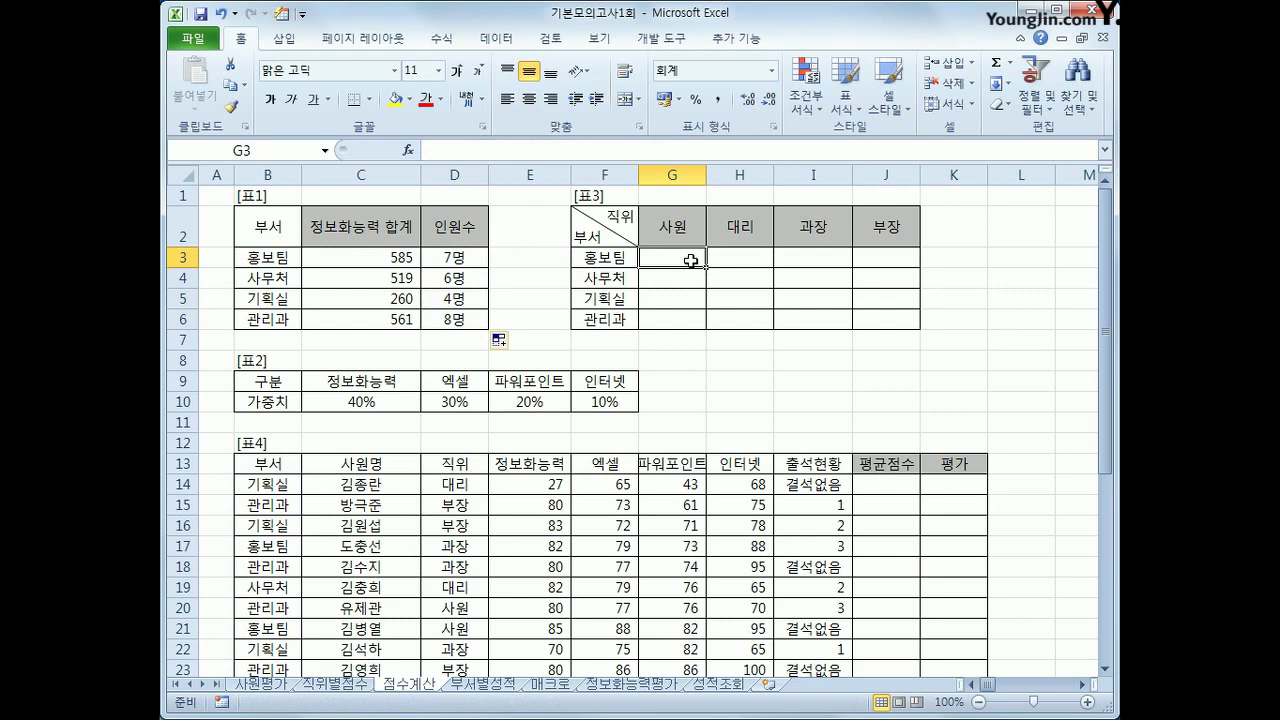
pyautogui.click(881, 486)
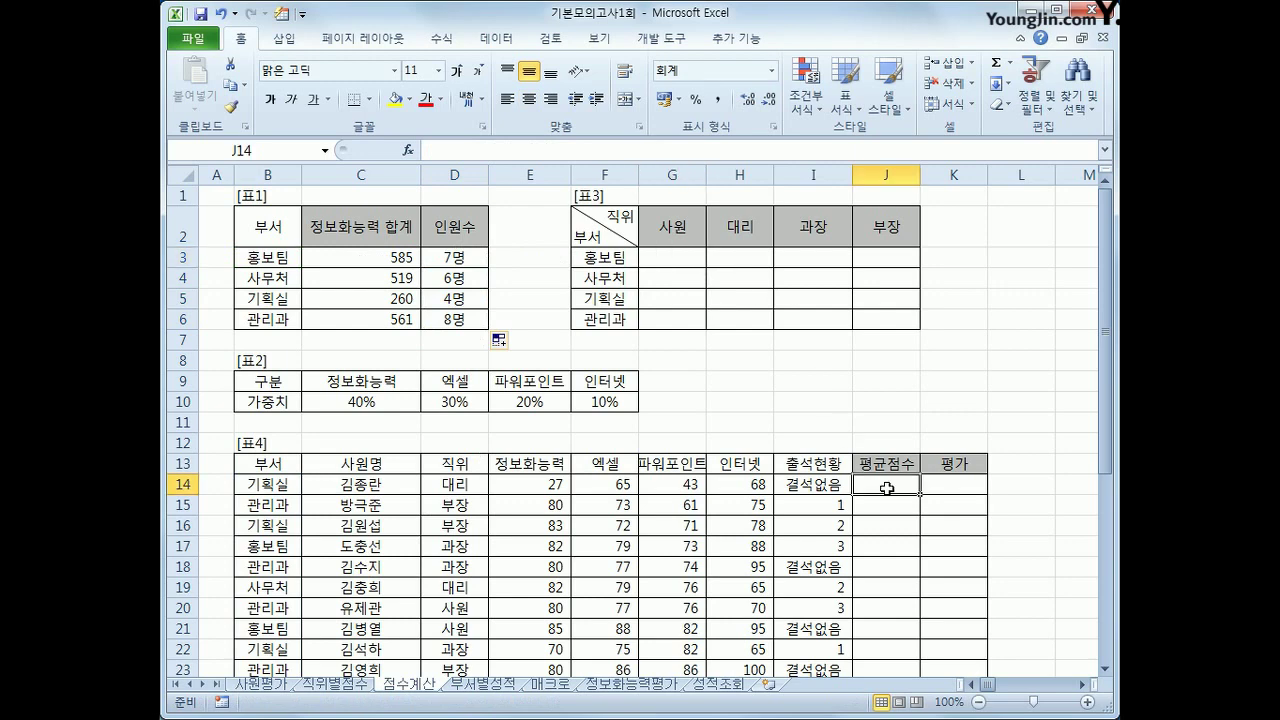
pyautogui.scroll(-3, 881, 486)
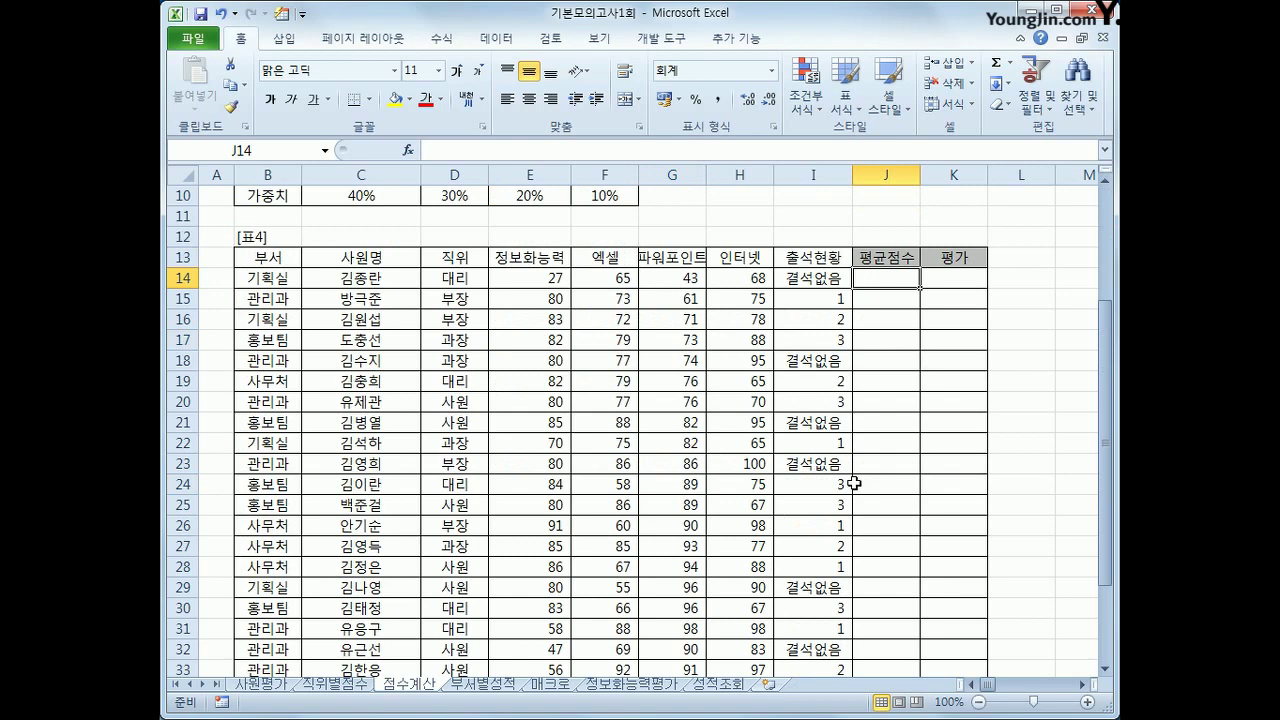
pyautogui.scroll(1, 849, 485)
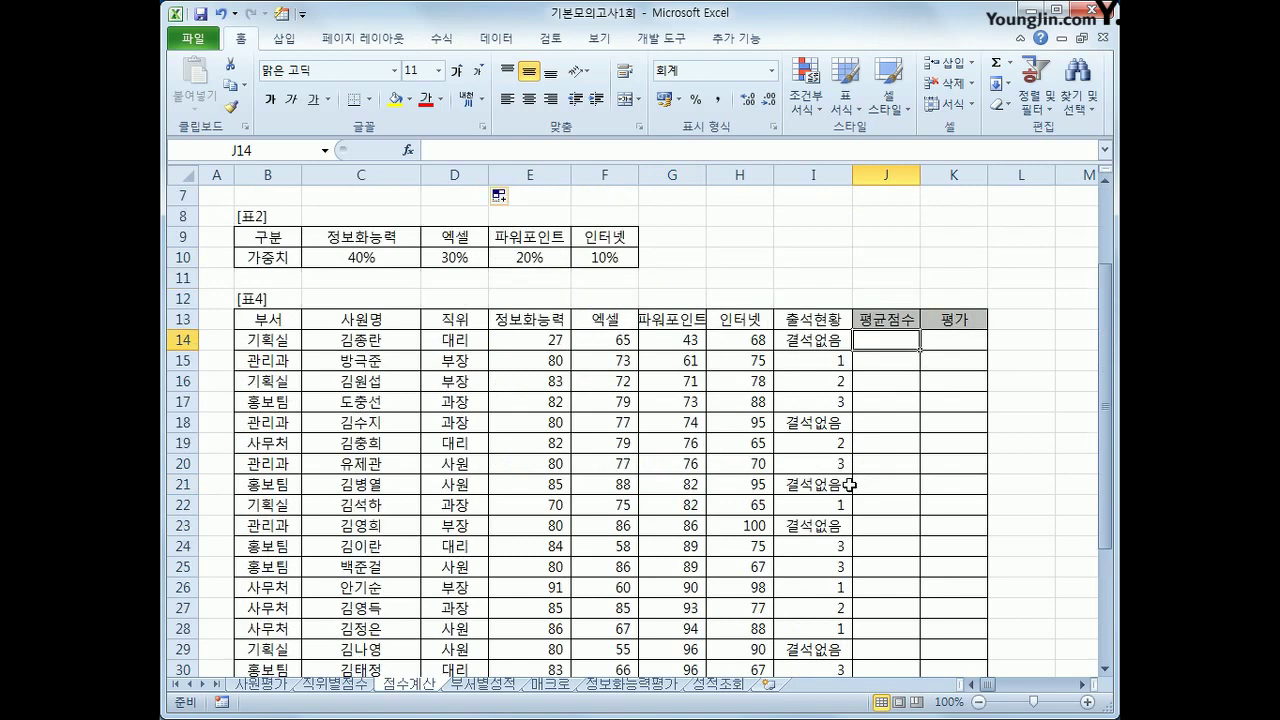
pyautogui.click(536, 342)
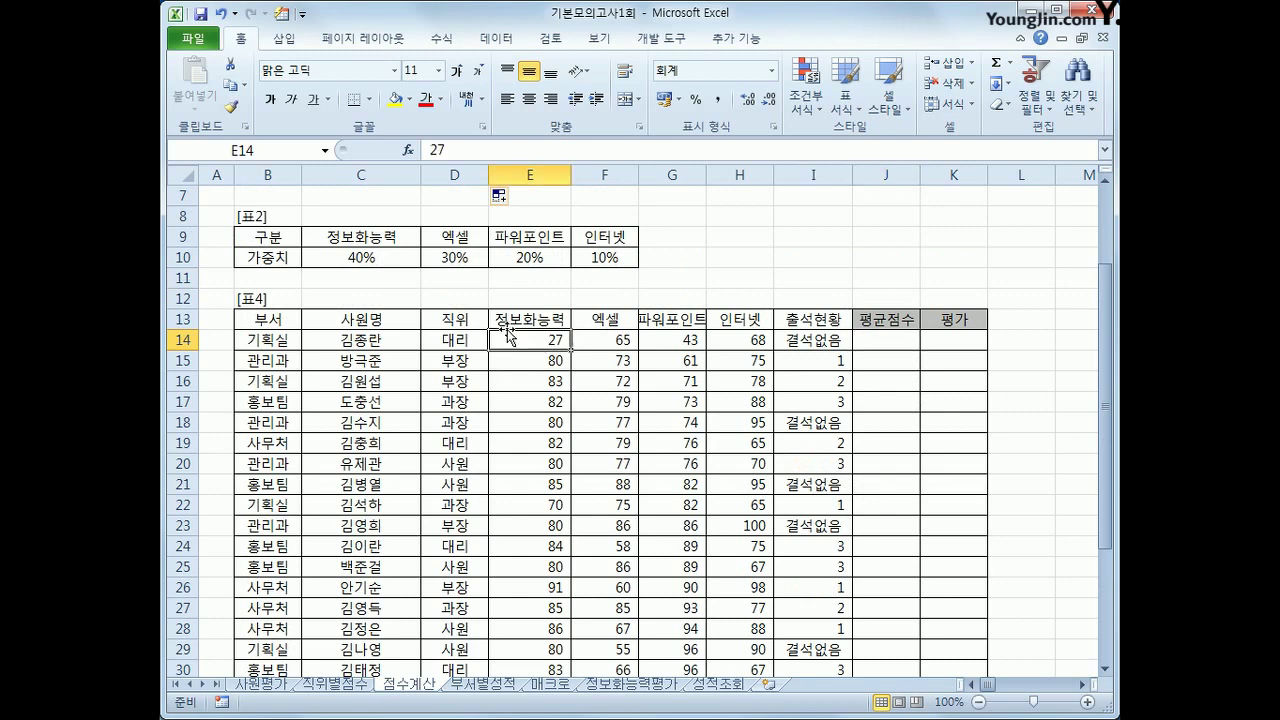
pyautogui.click(395, 257)
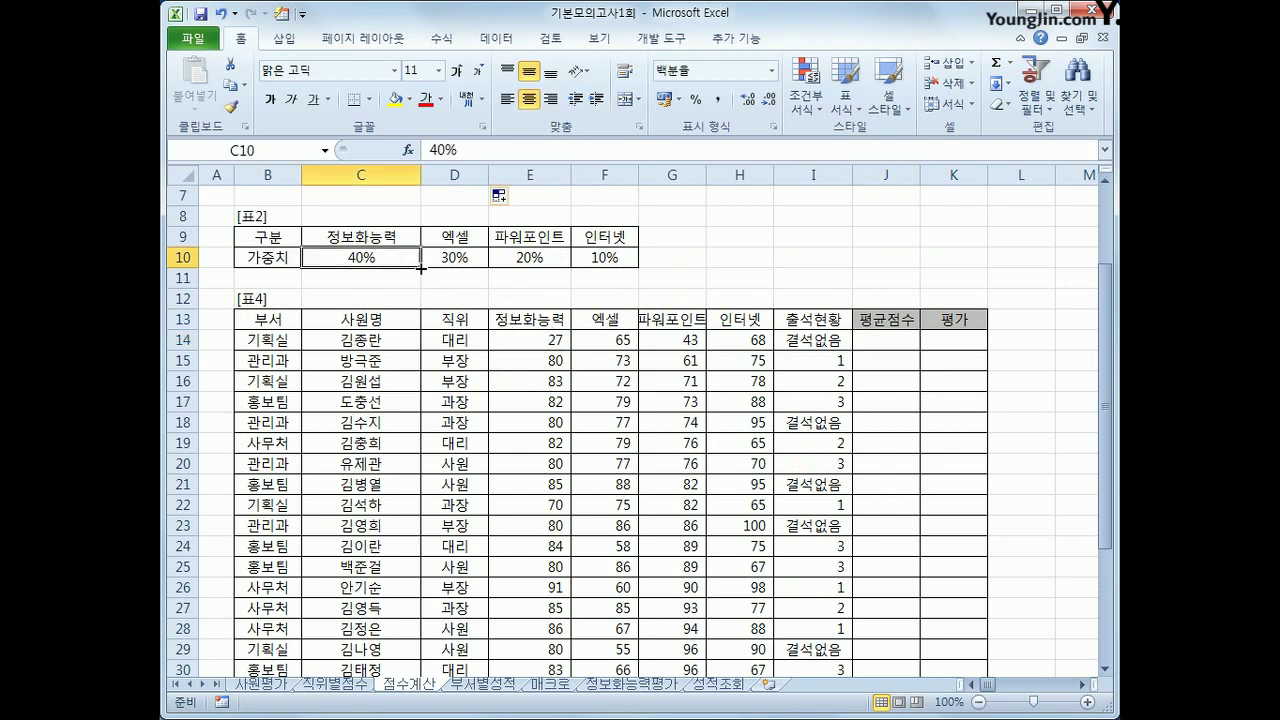
pyautogui.click(608, 340)
pyautogui.click(459, 261)
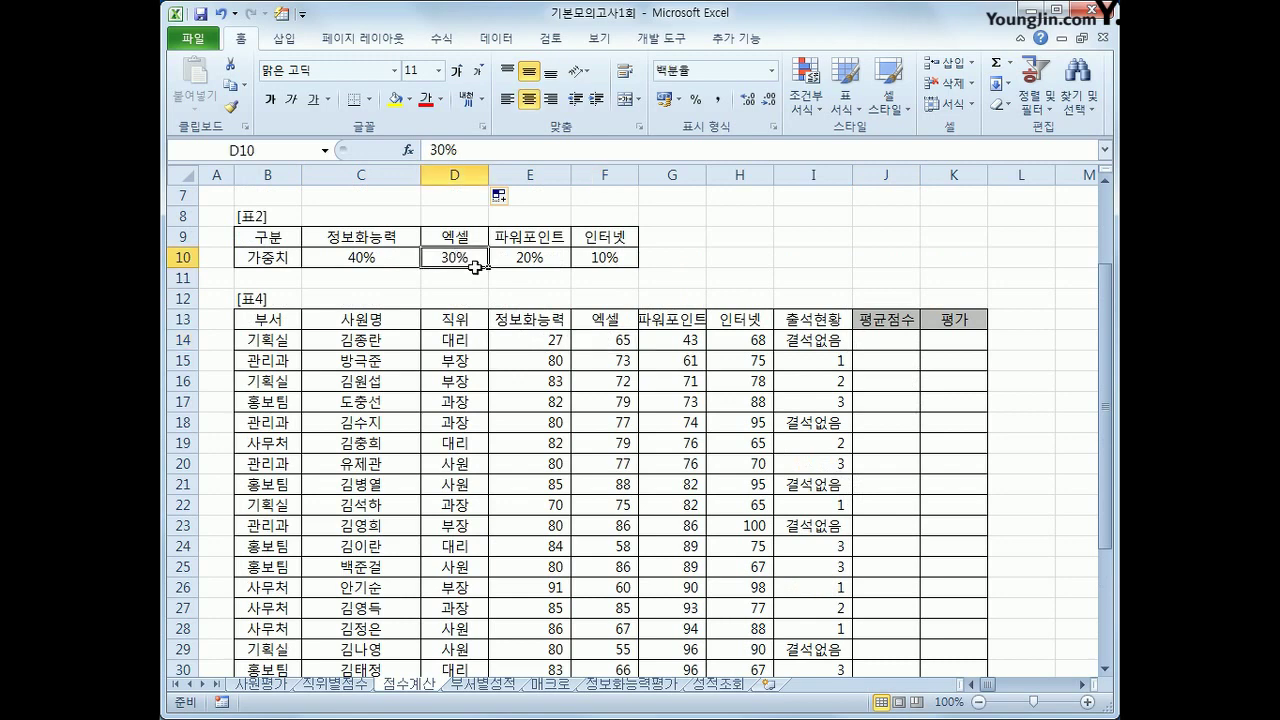
pyautogui.click(665, 341)
pyautogui.click(516, 262)
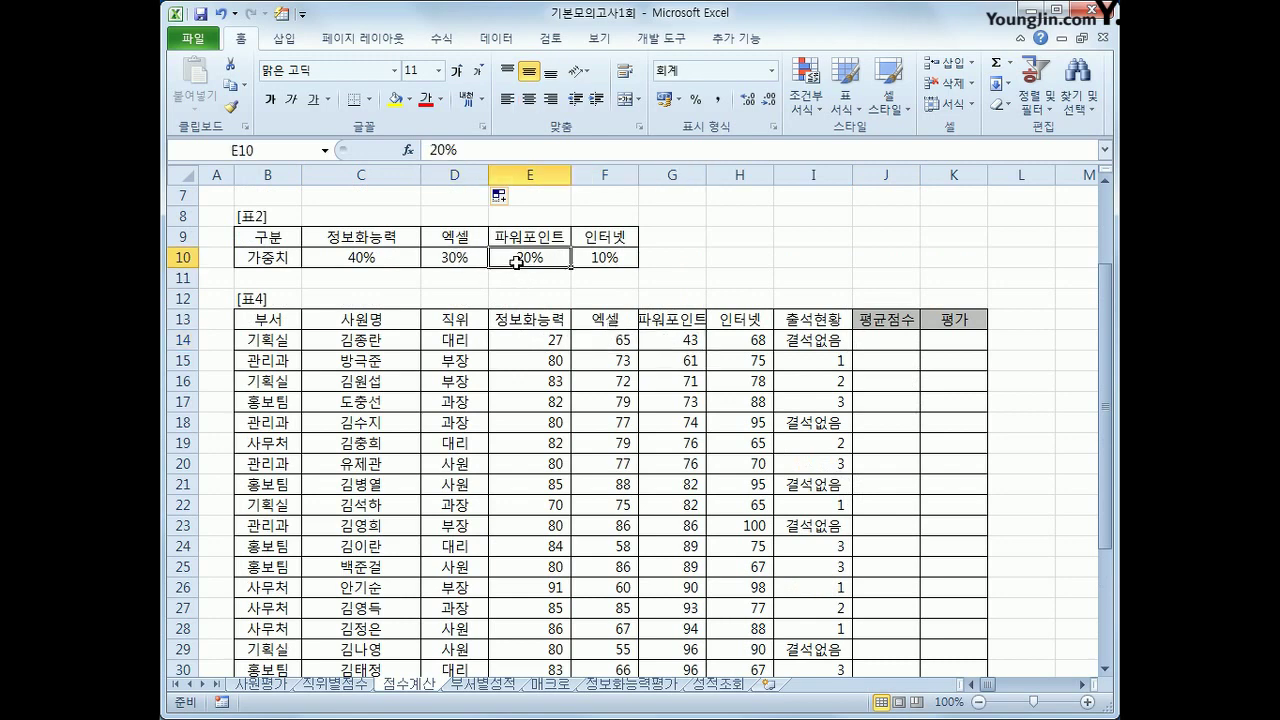
pyautogui.click(756, 342)
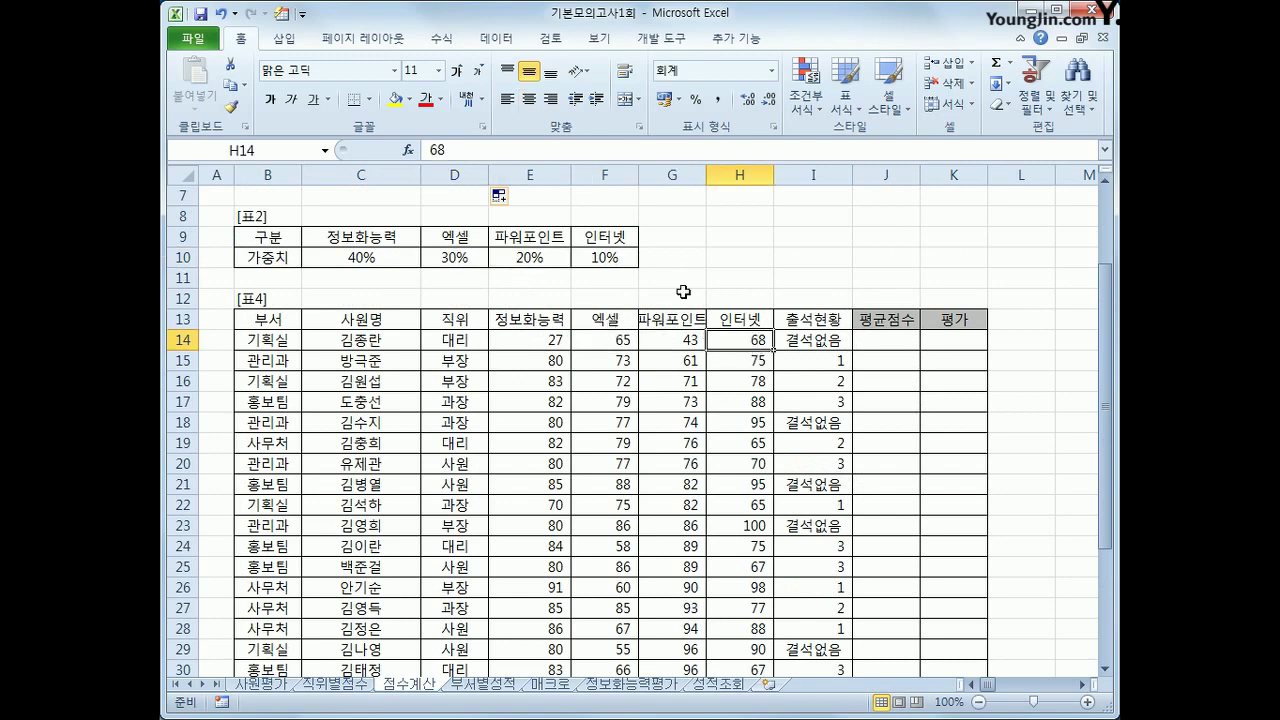
pyautogui.click(622, 260)
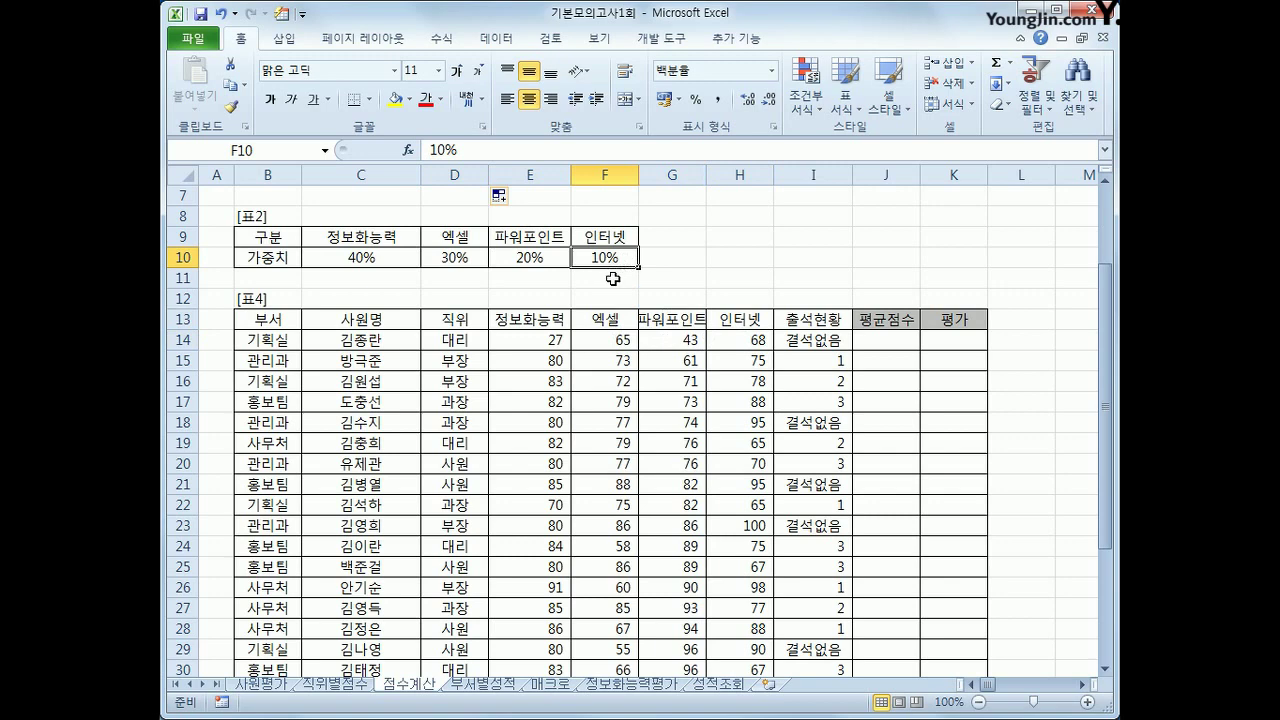
# - Start a SUMPRODUCT formula in the 평균점수 cell J14 with the score range E14:H14 as its first array
pyautogui.click(896, 343)
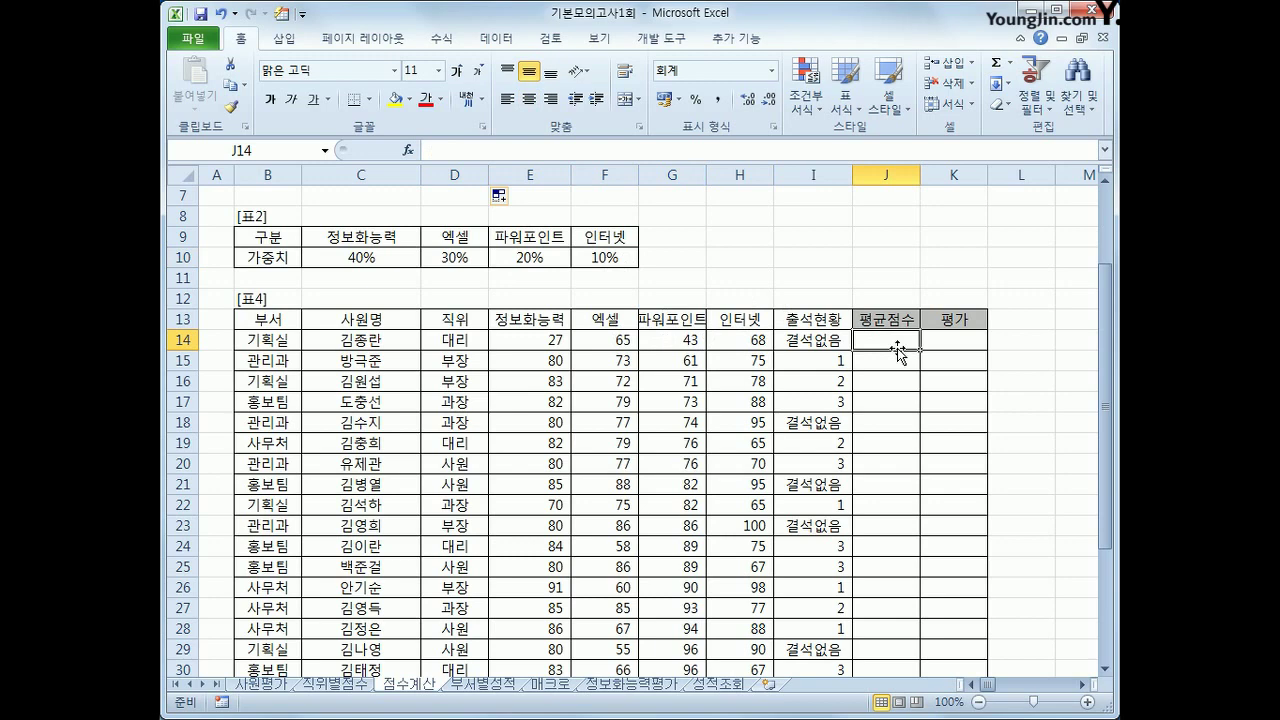
pyautogui.write('=')
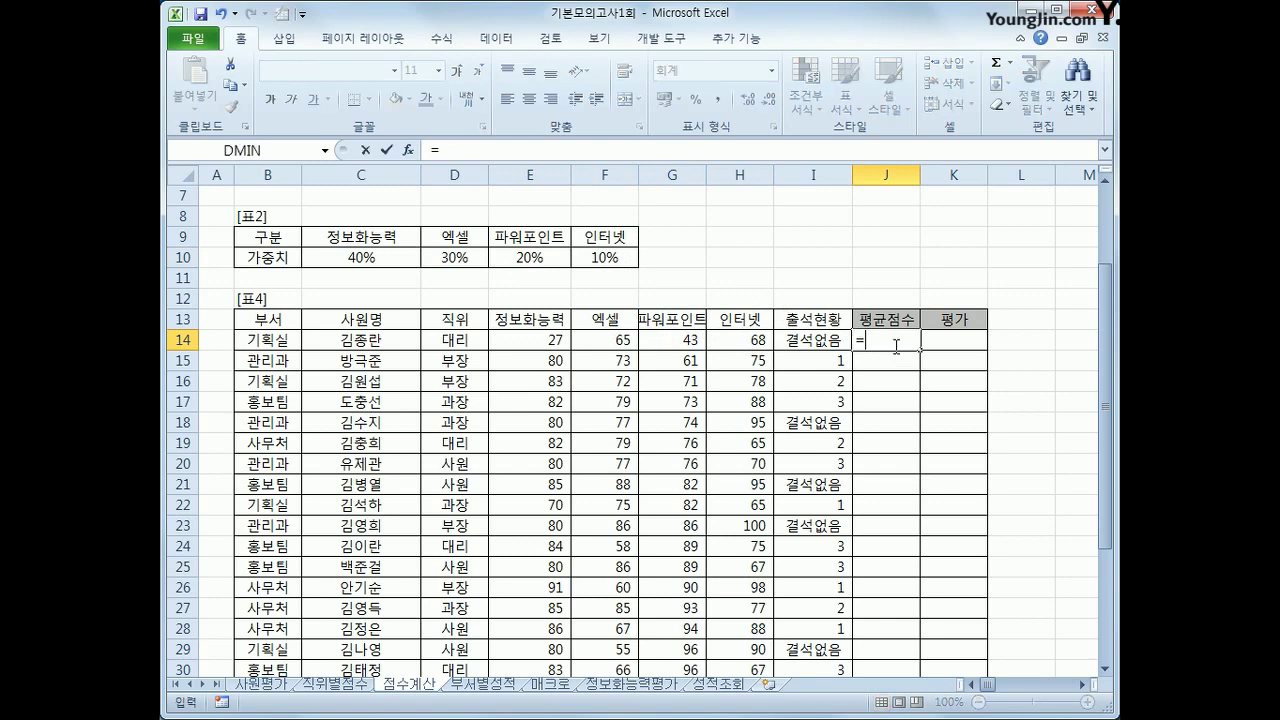
pyautogui.write('sump')
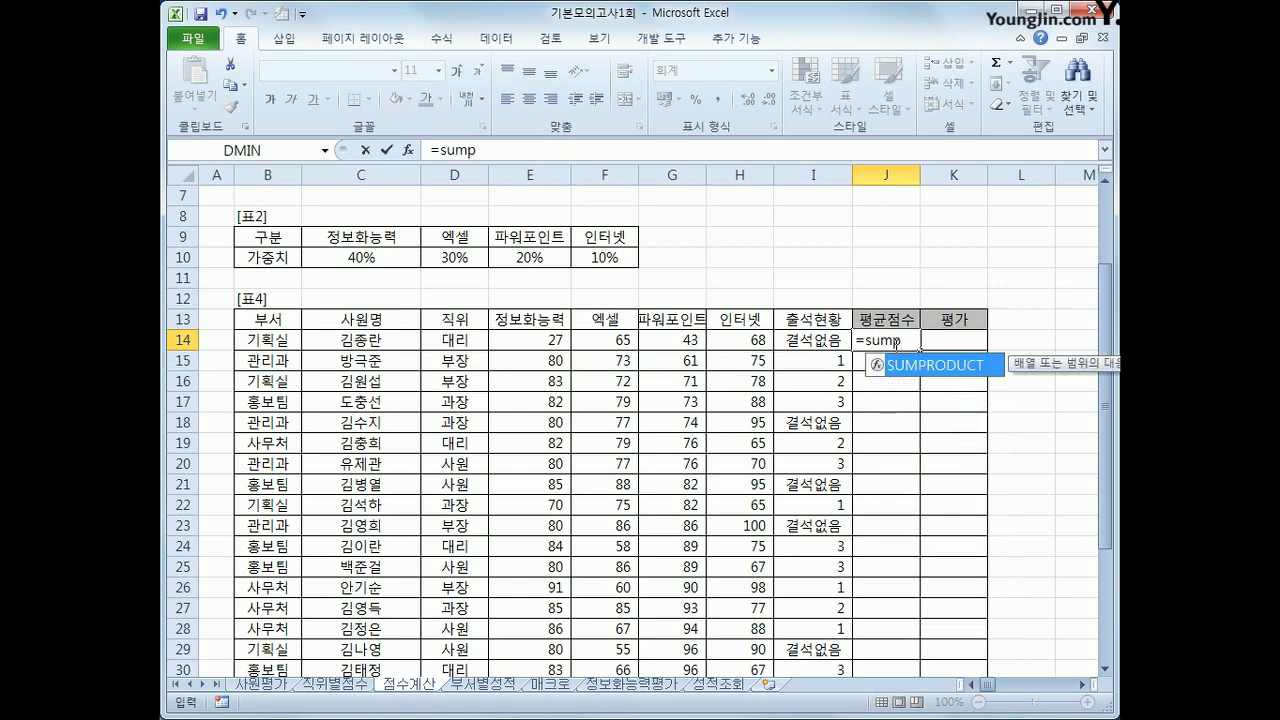
pyautogui.press('Tab')
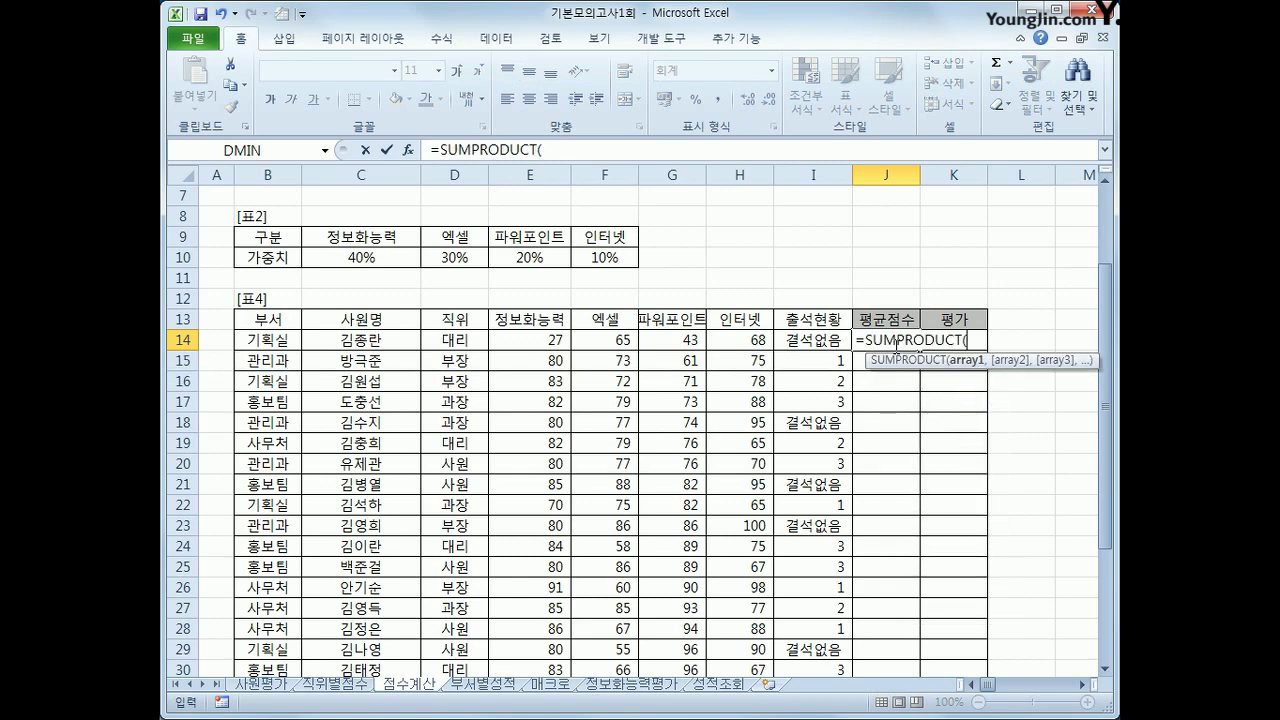
pyautogui.moveTo(556, 340); pyautogui.dragTo(729, 339)
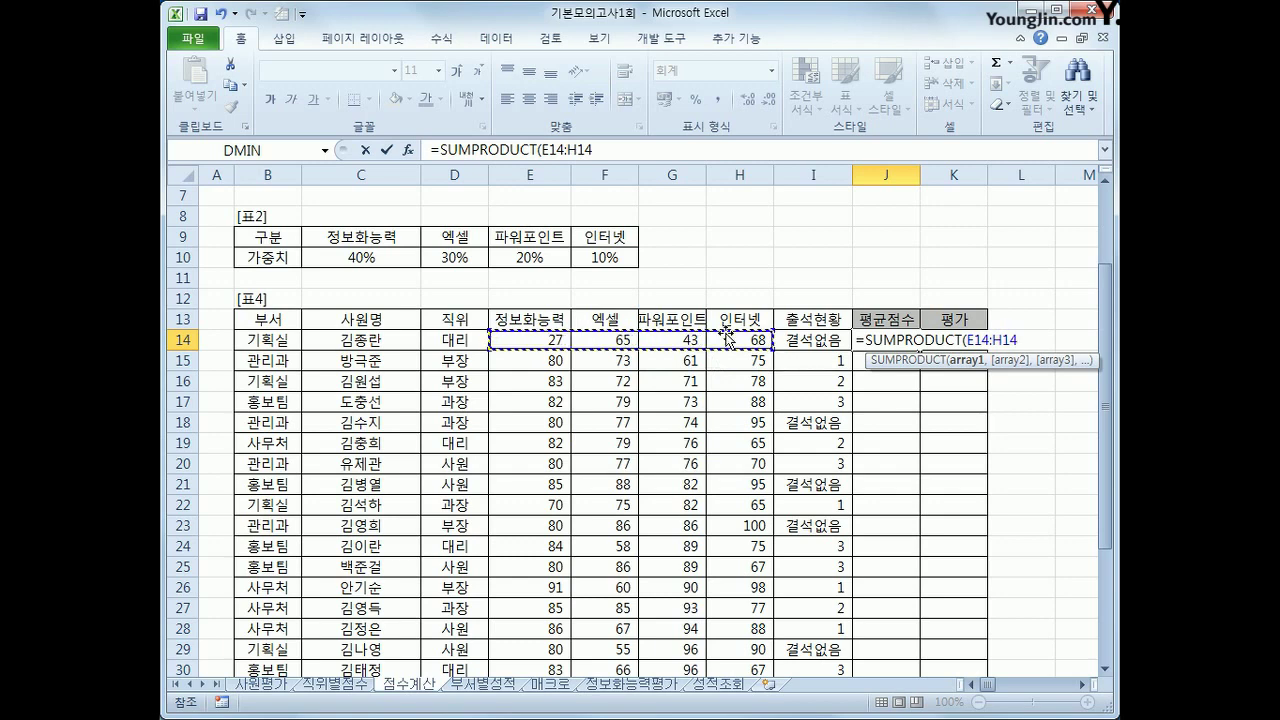
pyautogui.write(',')
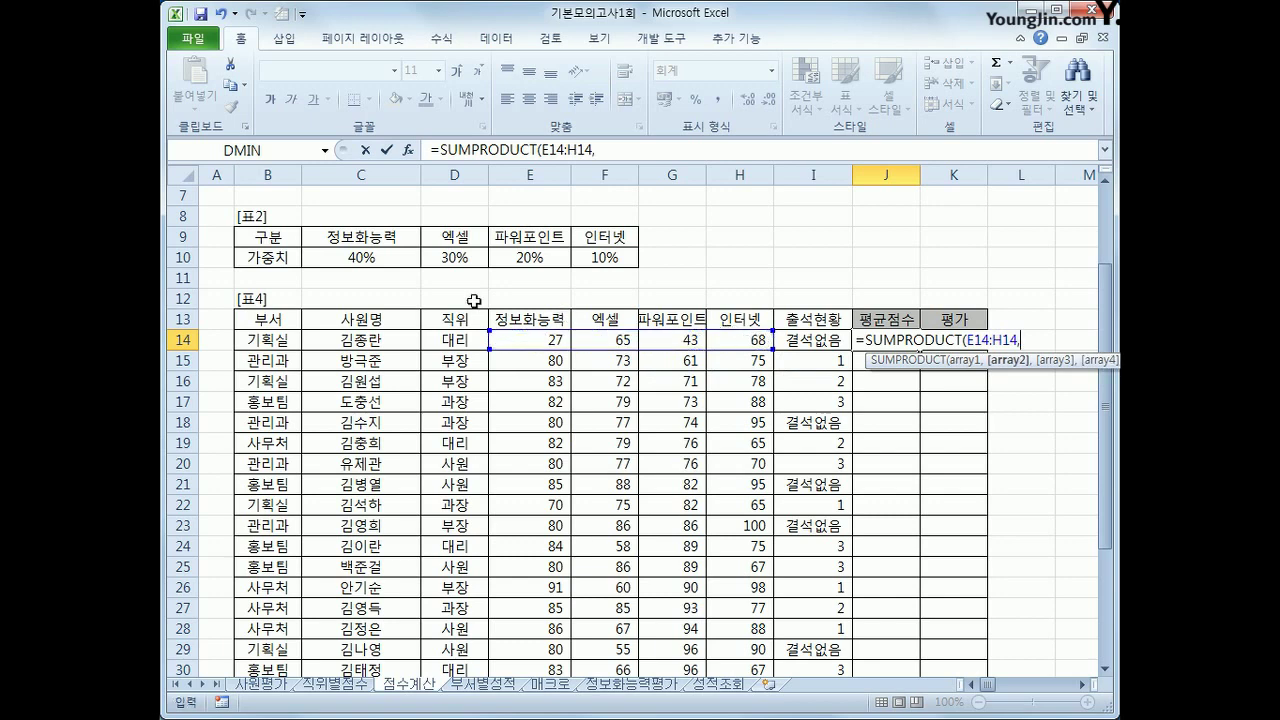
# - Add the absolute weight range $C$10:$F$10 as the second array, enter the J14 formula, and fill it down to J38
pyautogui.moveTo(341, 247); pyautogui.dragTo(595, 259)
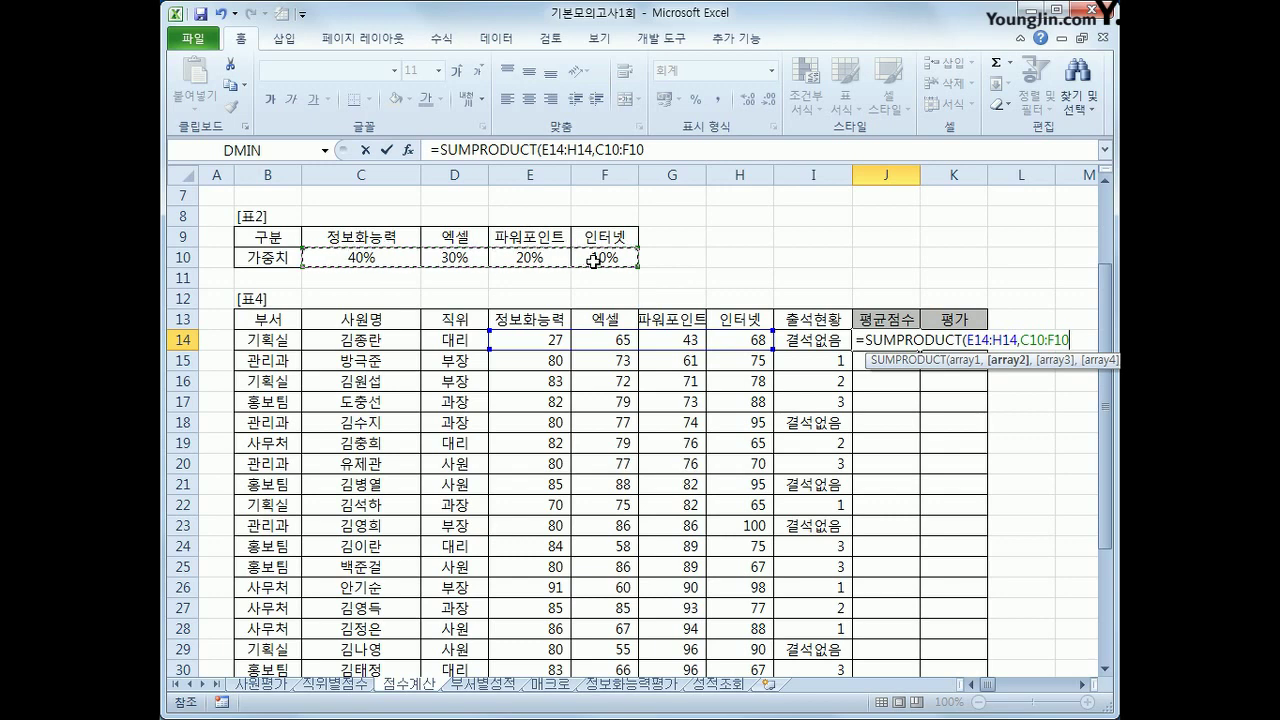
pyautogui.press('F4')
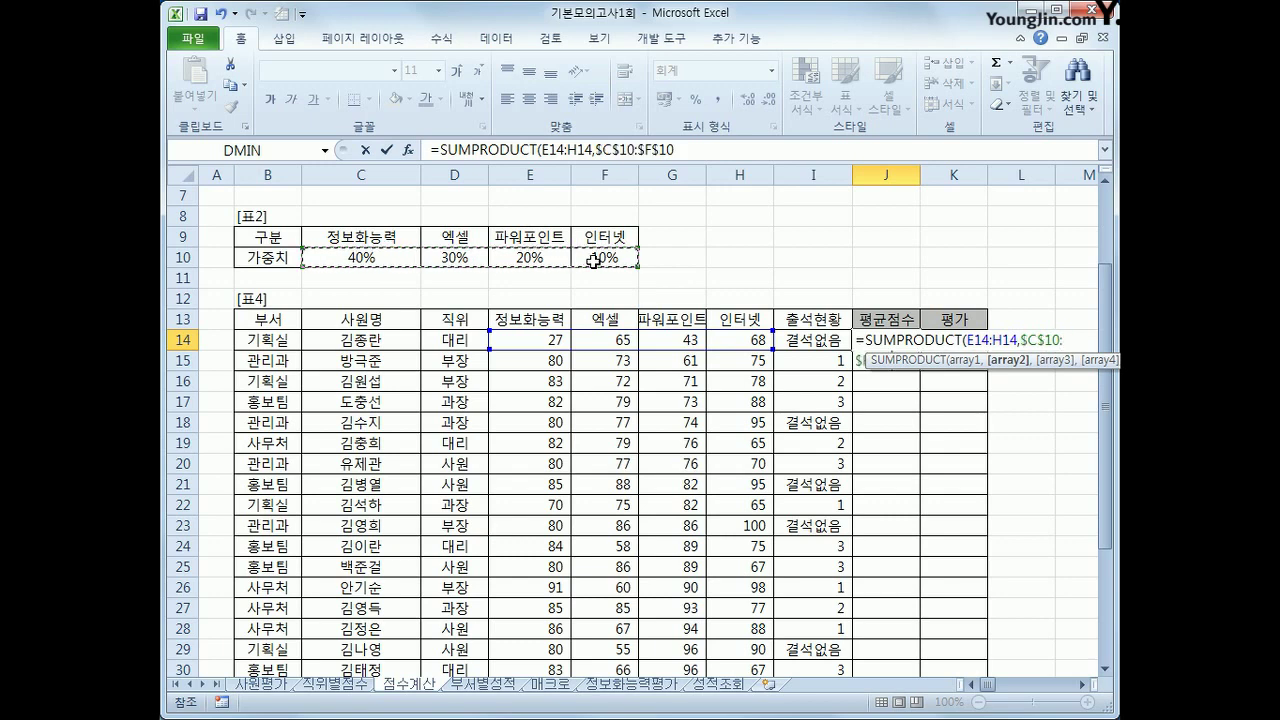
pyautogui.write(')')
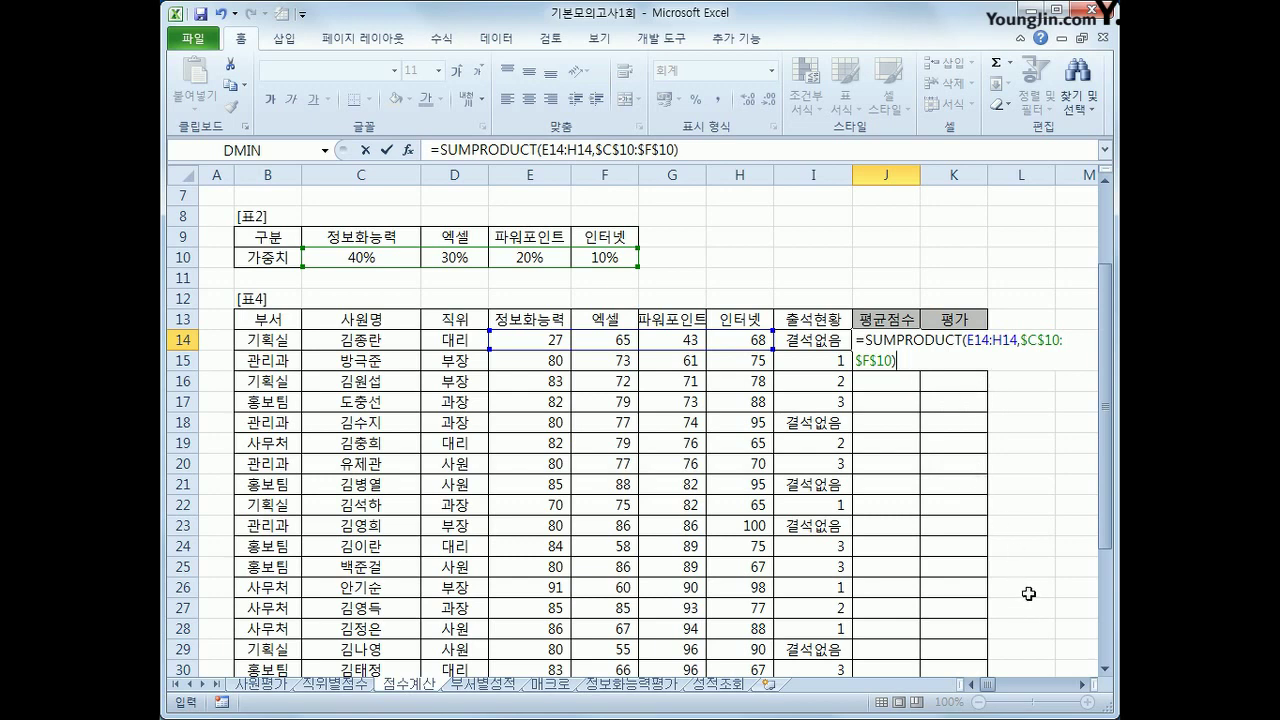
pyautogui.press('Return')
pyautogui.click(906, 342)
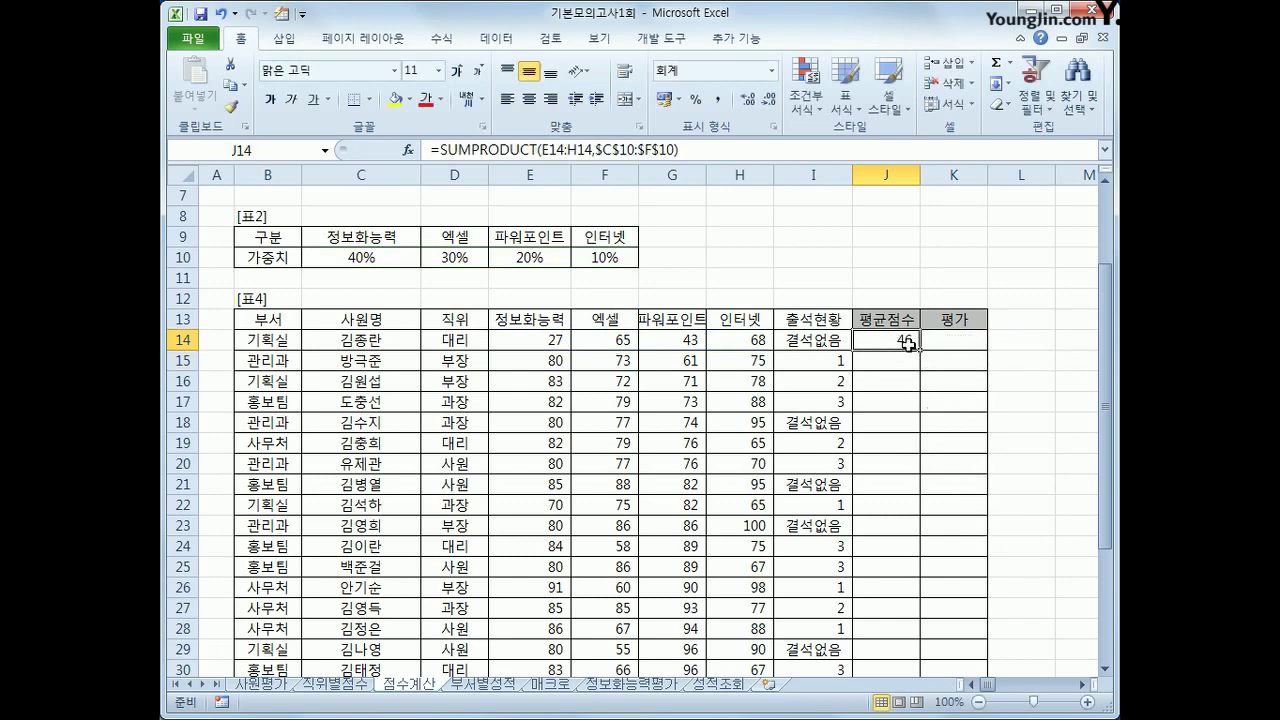
pyautogui.doubleClick(922, 348)
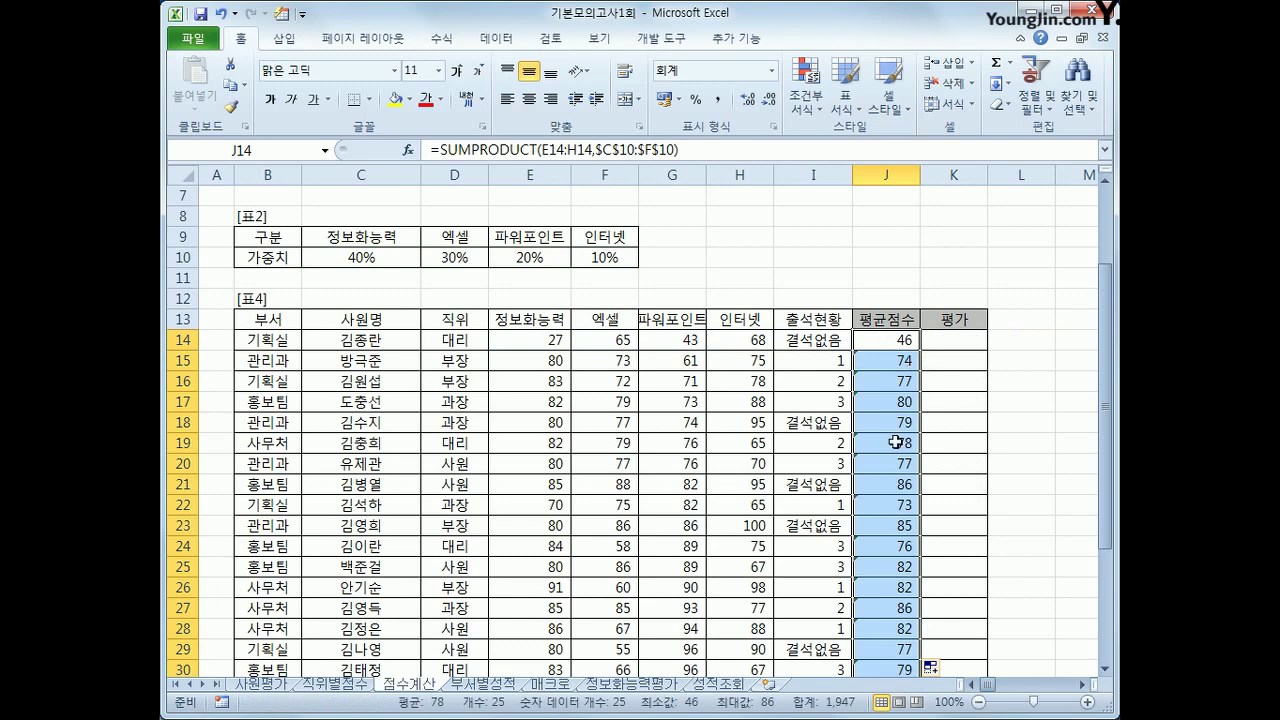
# - Check the filled SUMPRODUCT formulas in the 평균점수 column and the 출석현황 entry in I14
pyautogui.scroll(-3, 900, 480)
pyautogui.scroll(2, 900, 484)
pyautogui.click(896, 284)
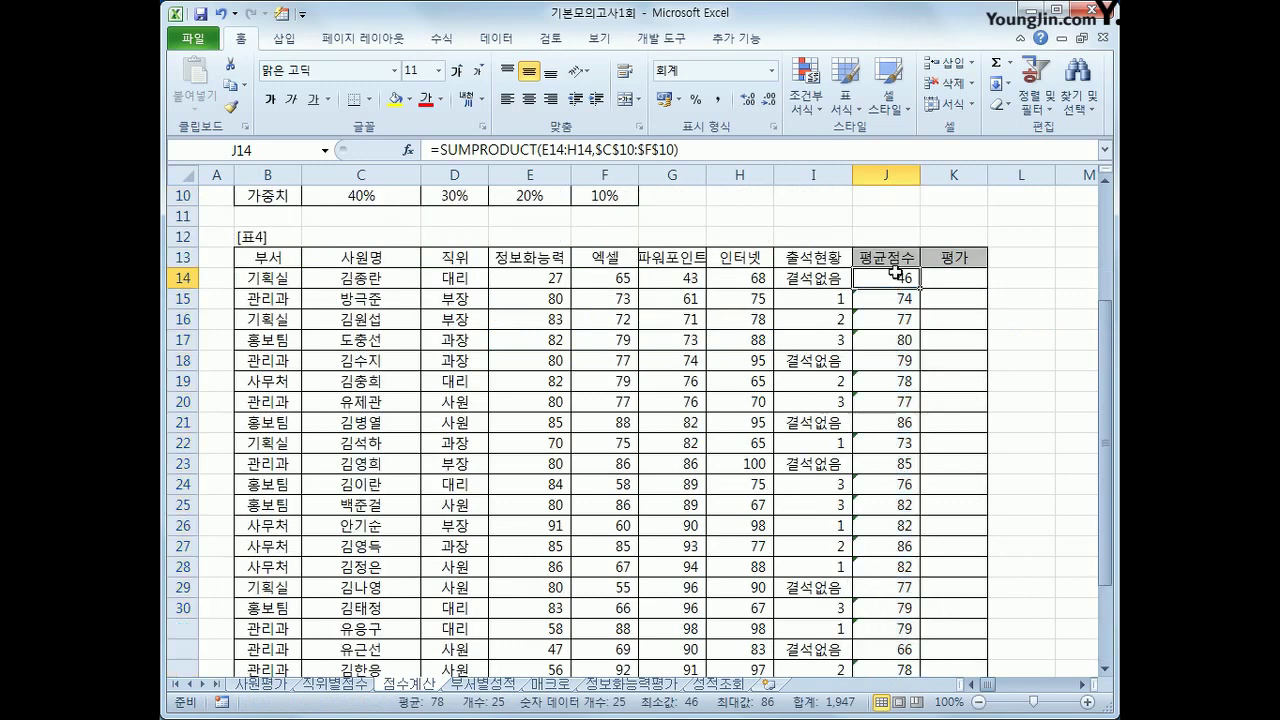
pyautogui.click(896, 299)
pyautogui.click(897, 322)
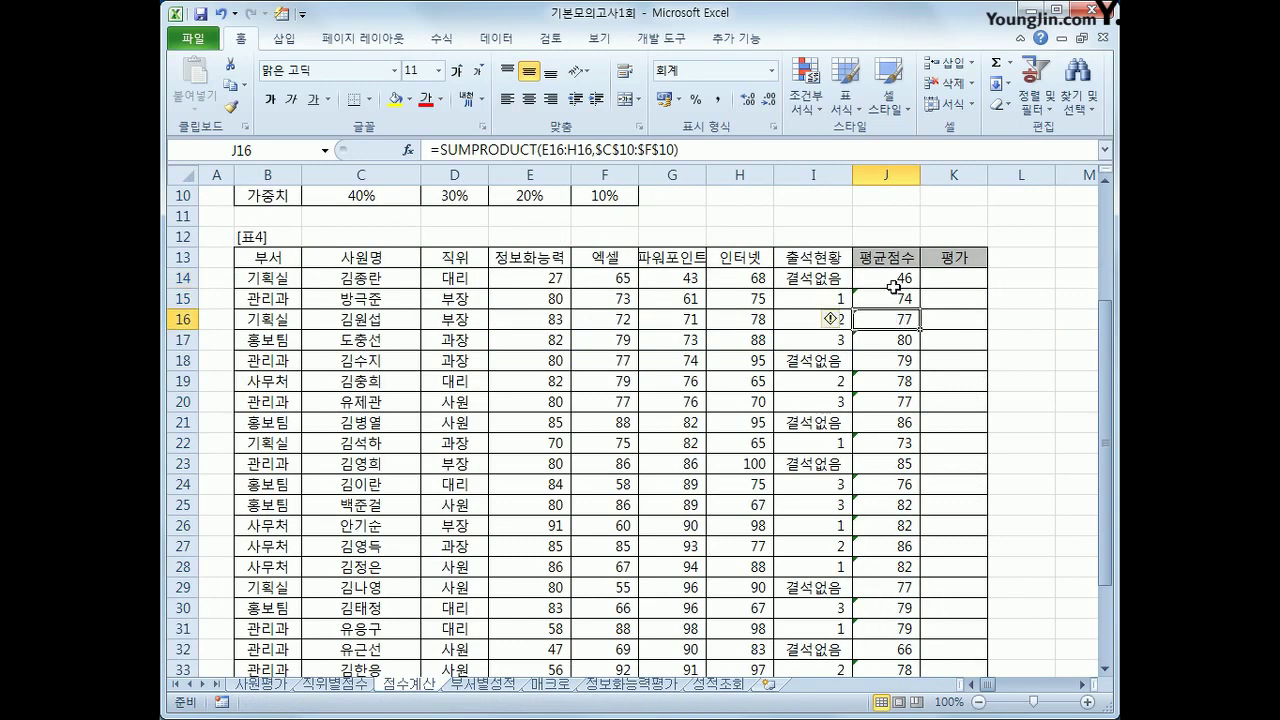
pyautogui.click(891, 285)
pyautogui.click(887, 297)
pyautogui.click(888, 339)
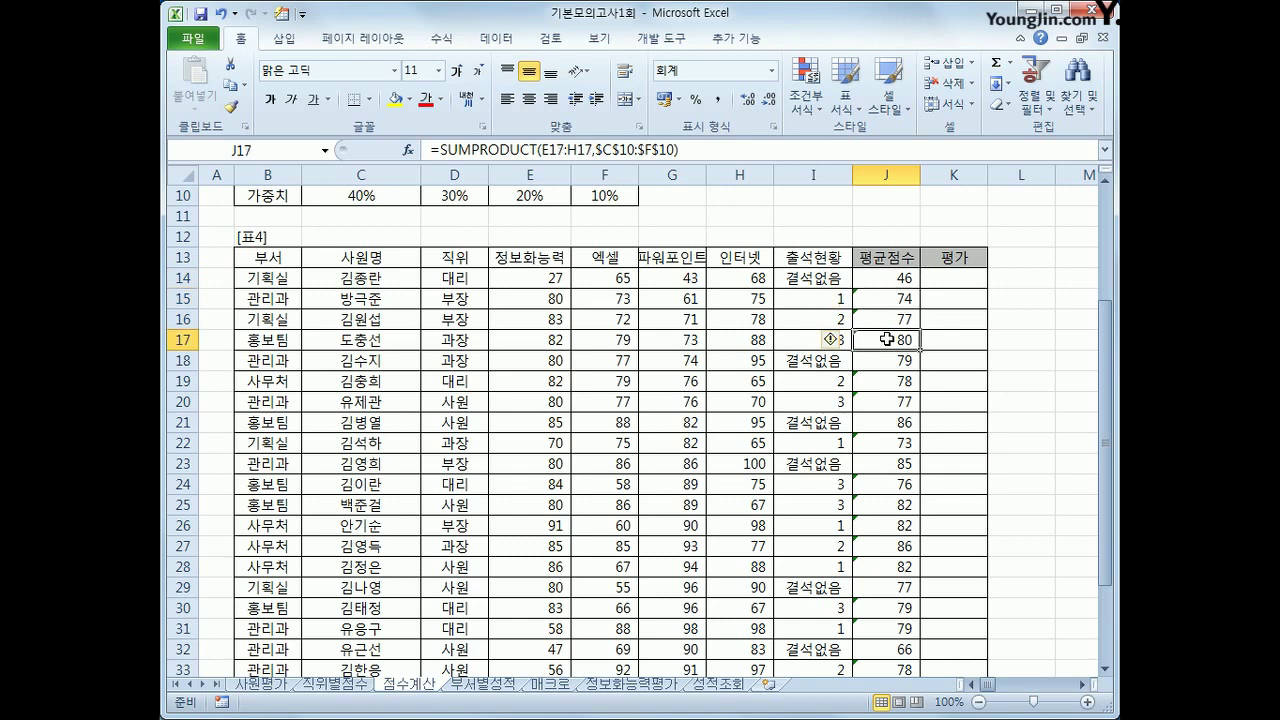
pyautogui.click(707, 149)
pyautogui.press('Return')
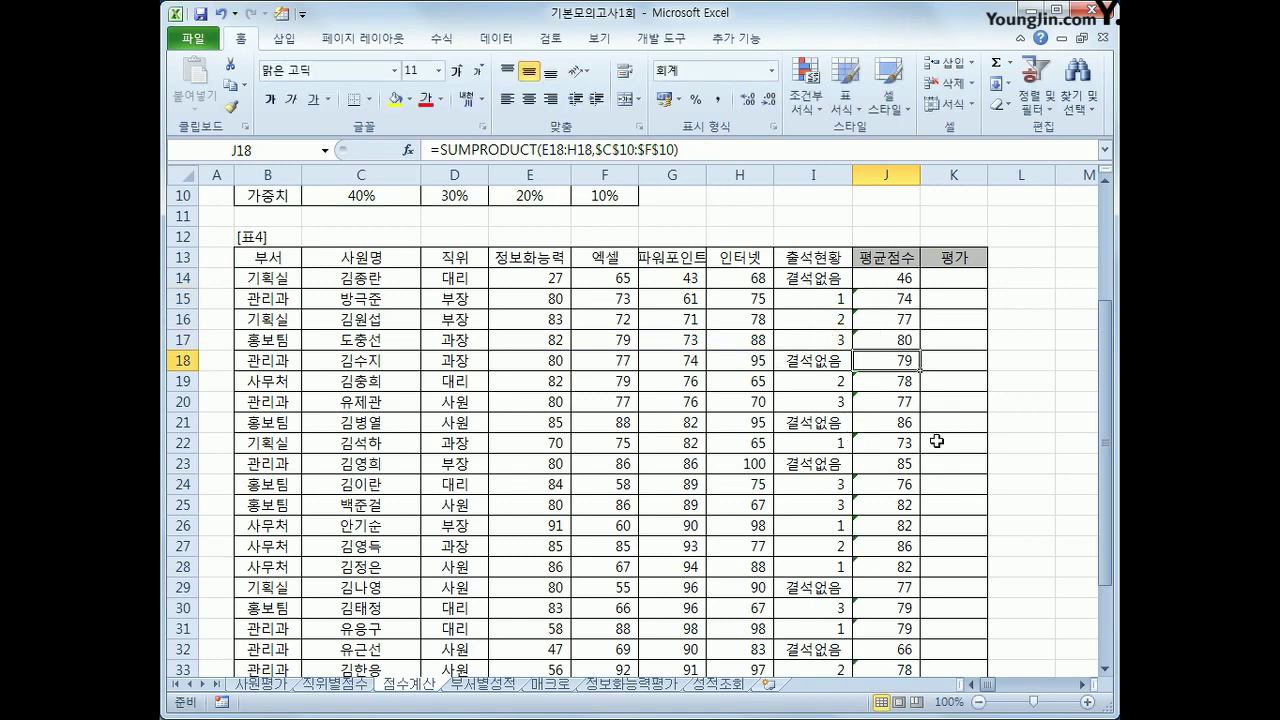
pyautogui.click(911, 279)
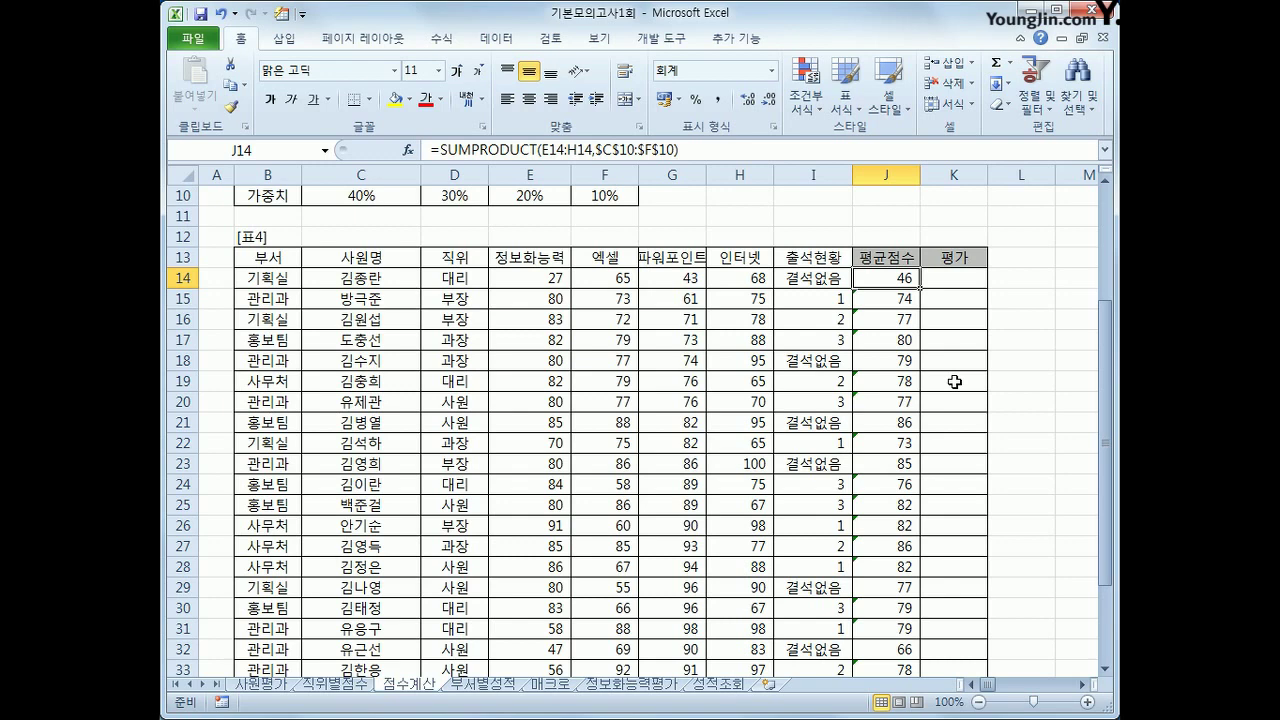
pyautogui.scroll(2, 596, 338)
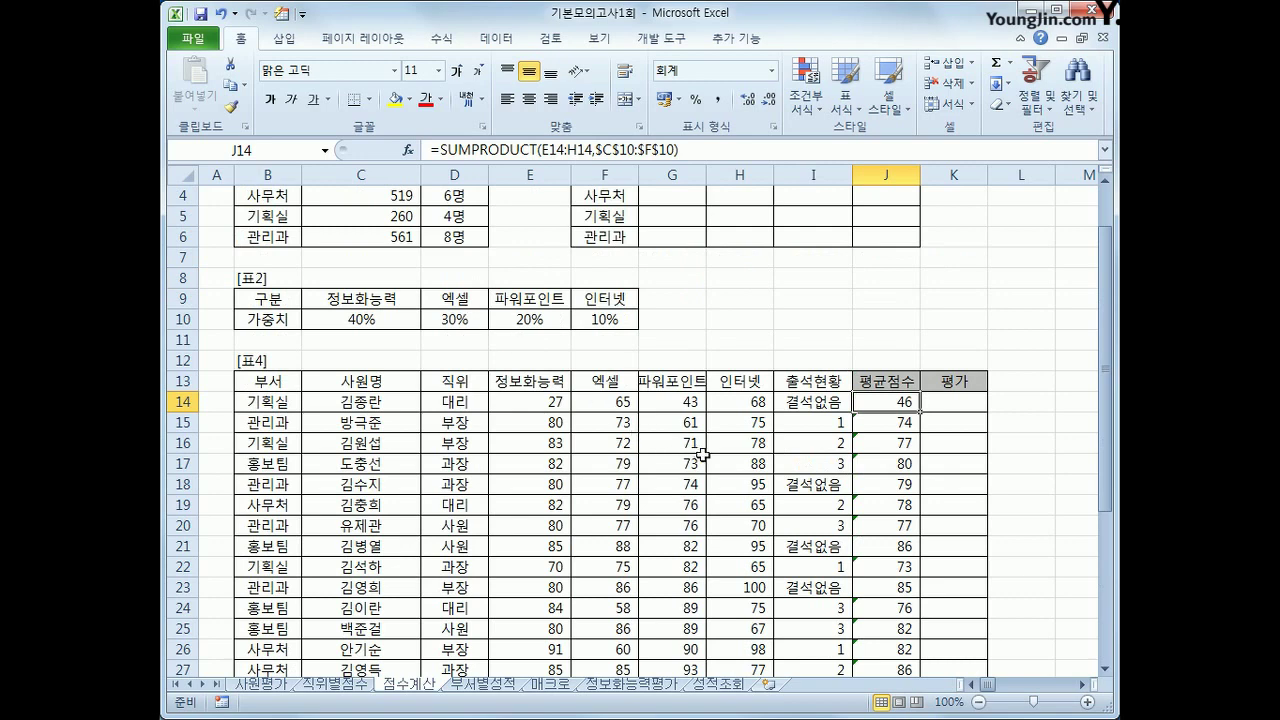
pyautogui.click(801, 401)
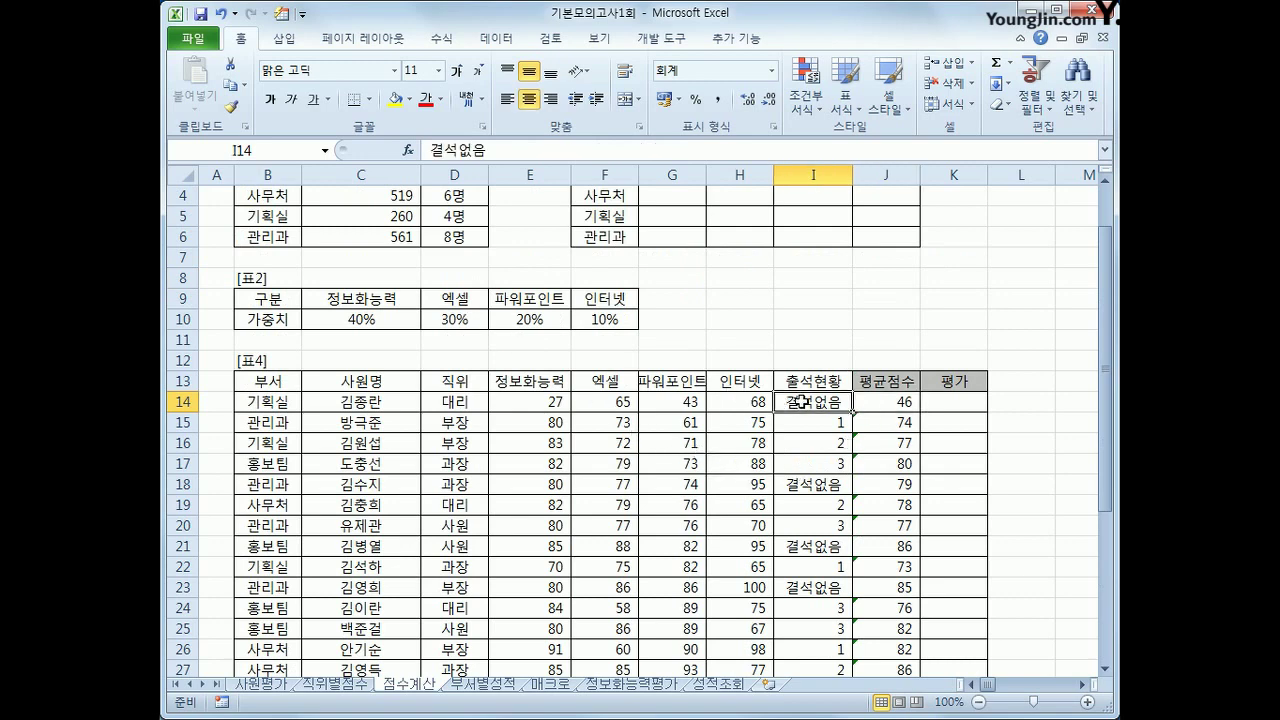
# - Extend the 평균점수 formula in J14 with a subtracted IF that tests ISERROR(VALUE(I14)) on the 출석현황 entry
pyautogui.click(886, 403)
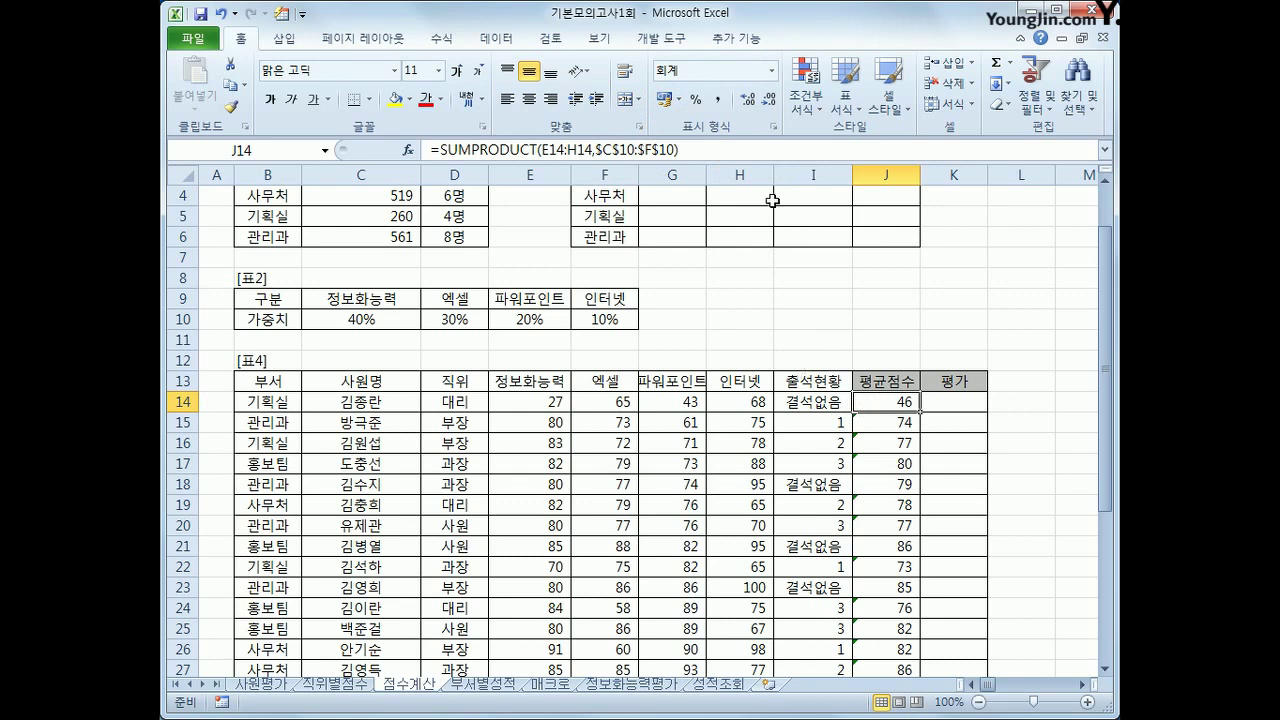
pyautogui.click(716, 152)
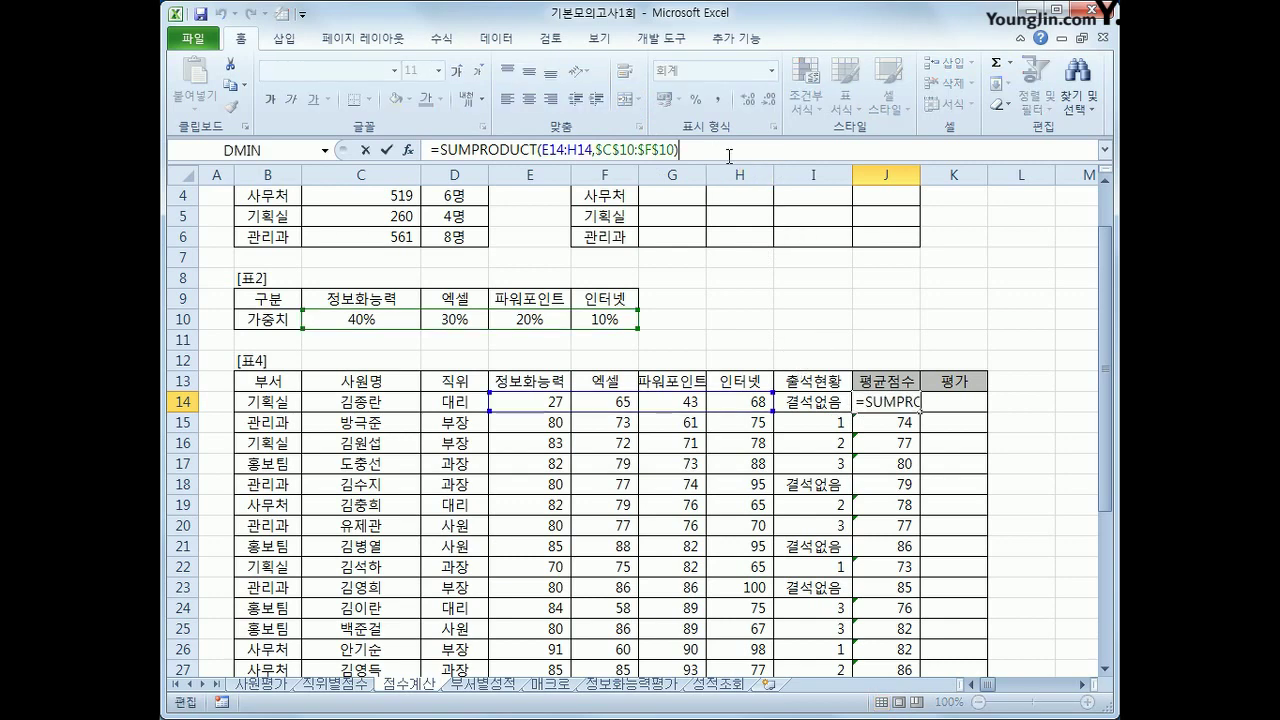
pyautogui.write('-if')
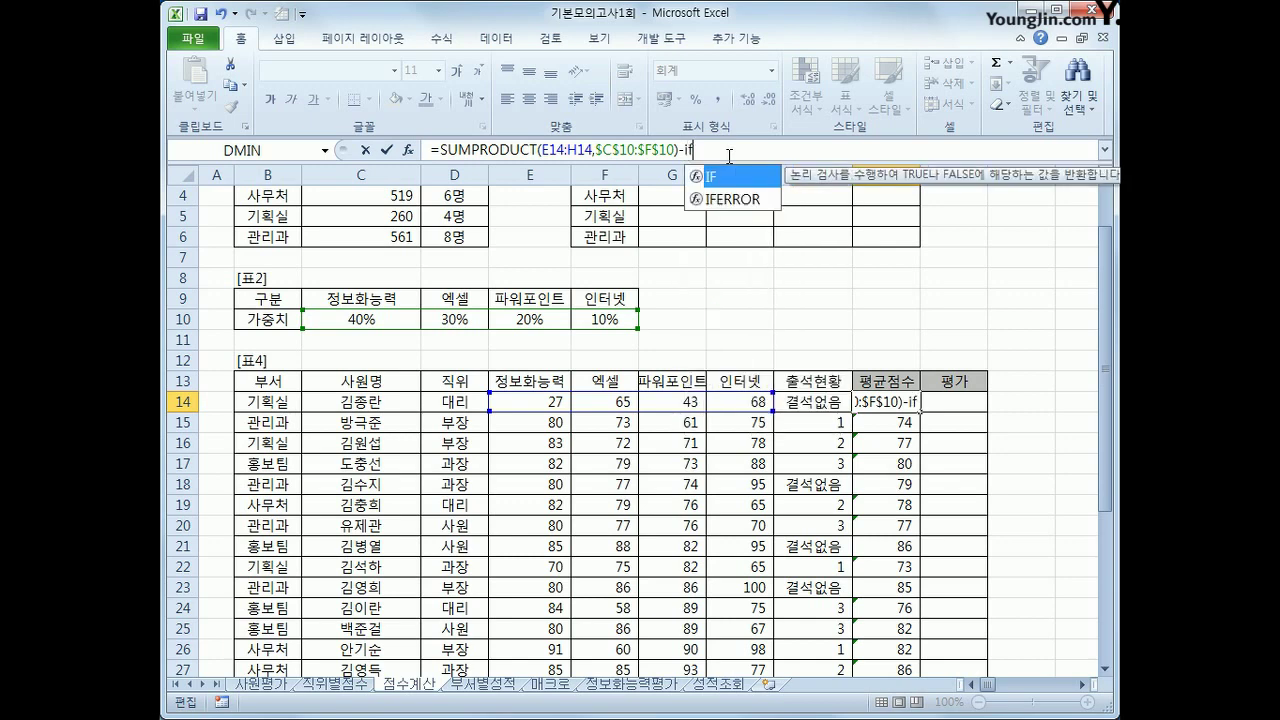
pyautogui.write('(')
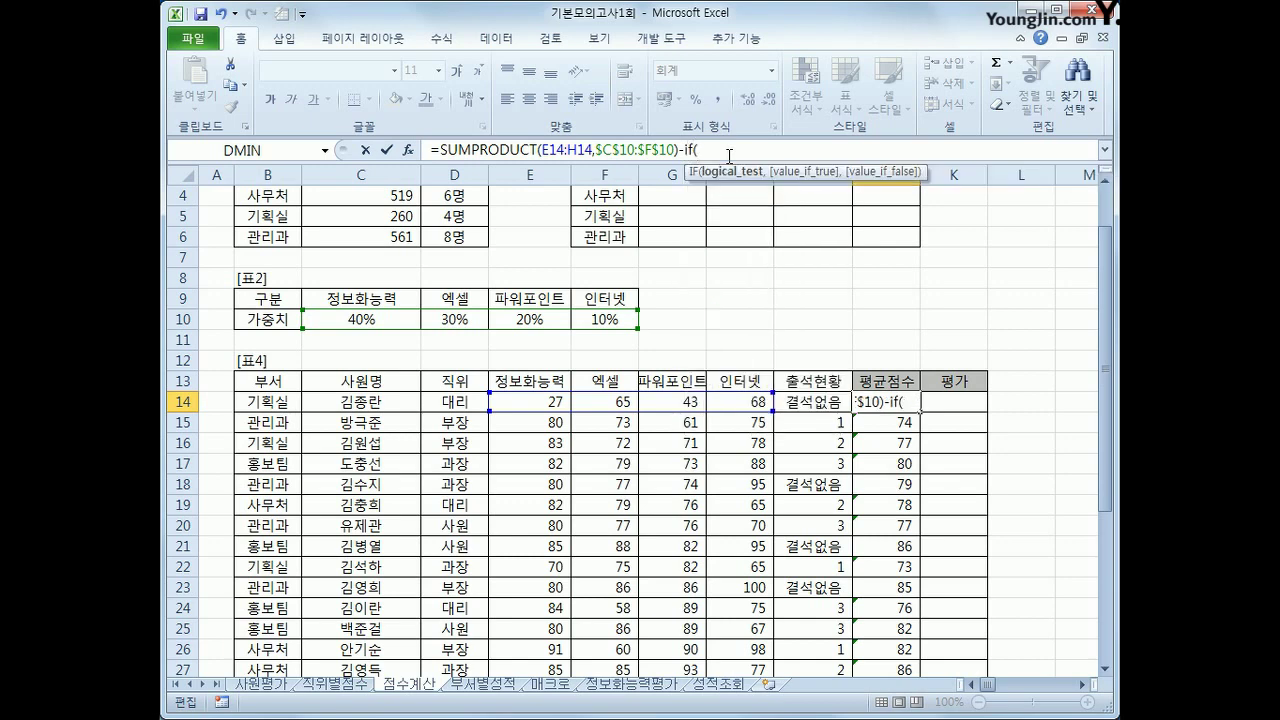
pyautogui.write('i')
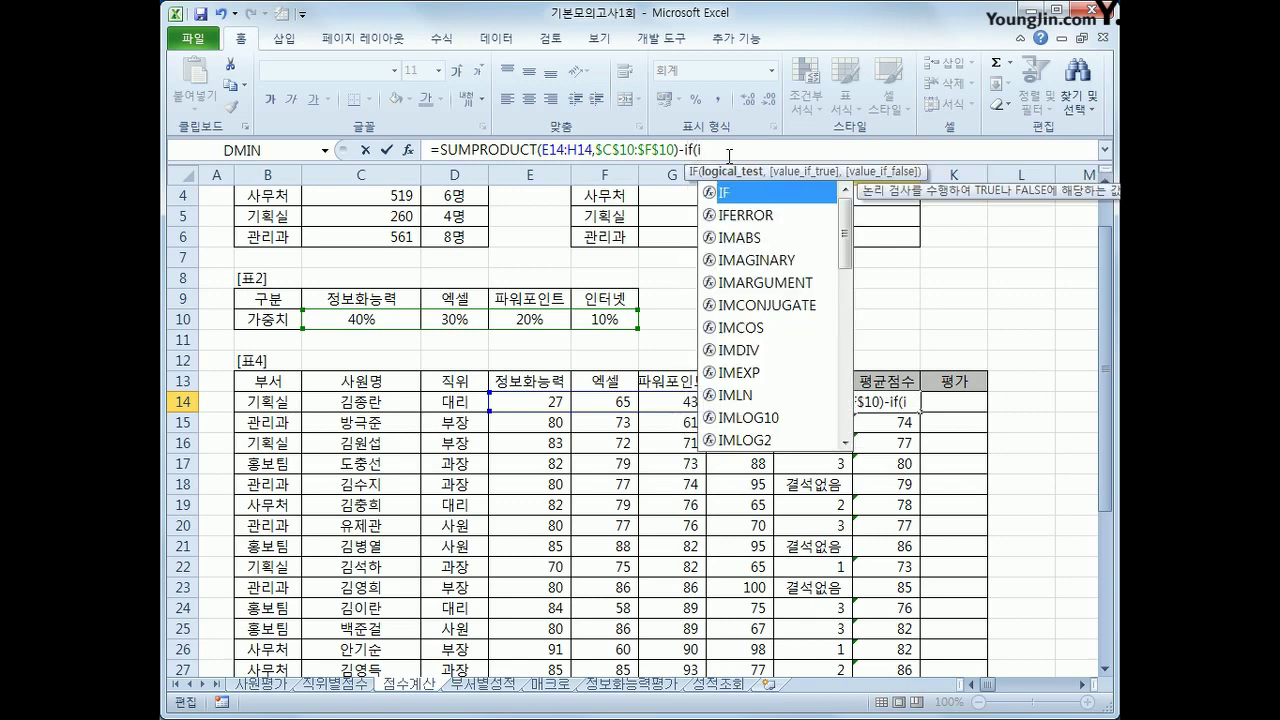
pyautogui.write('se')
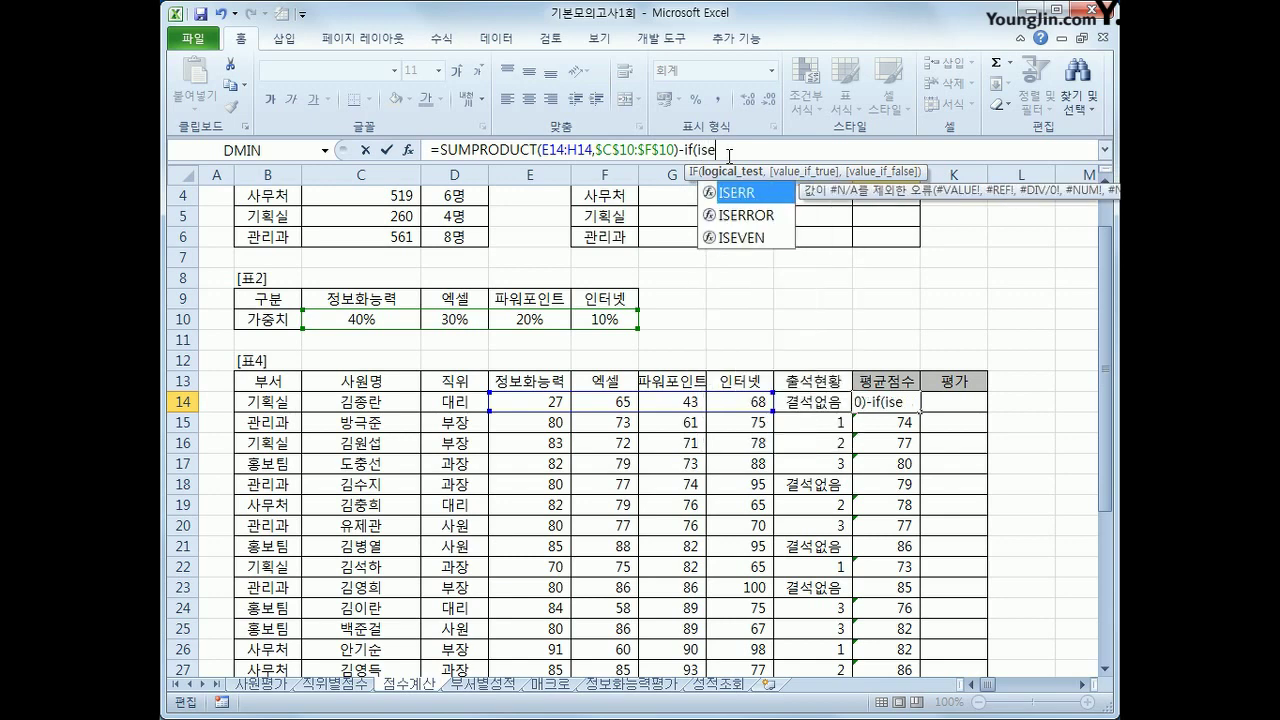
pyautogui.press('Down')
pyautogui.press('Tab')
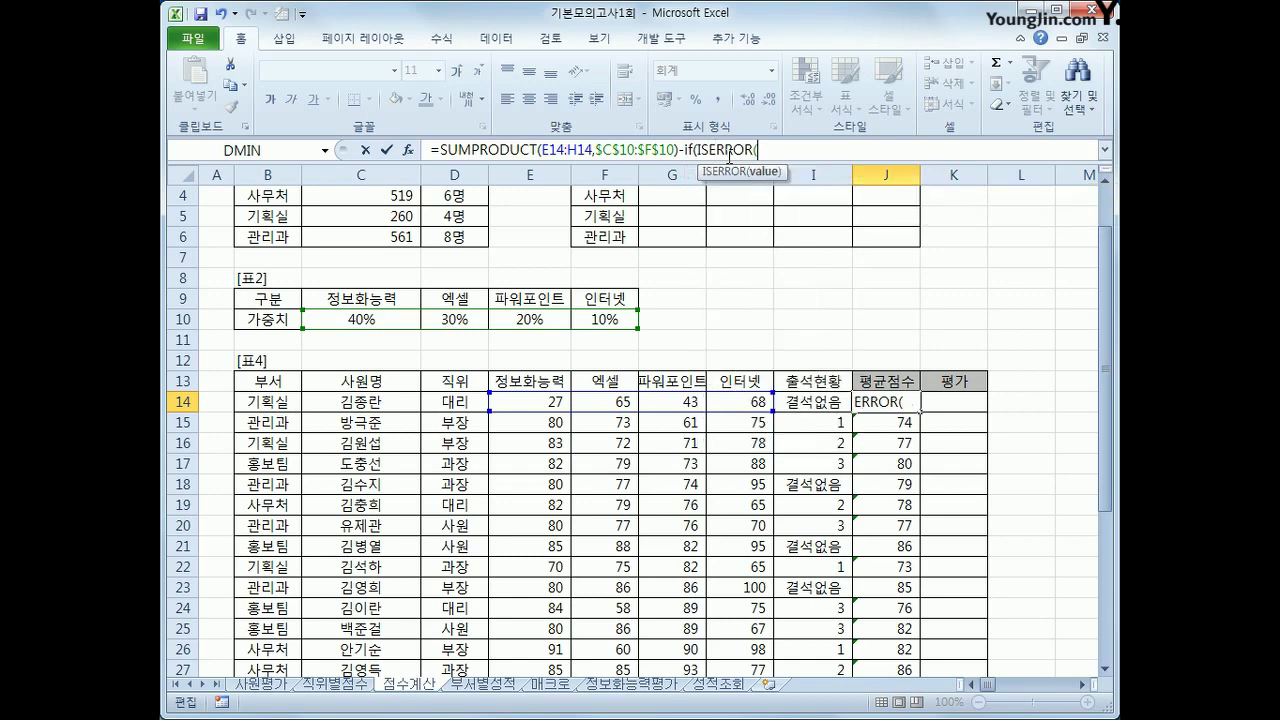
pyautogui.write('value(')
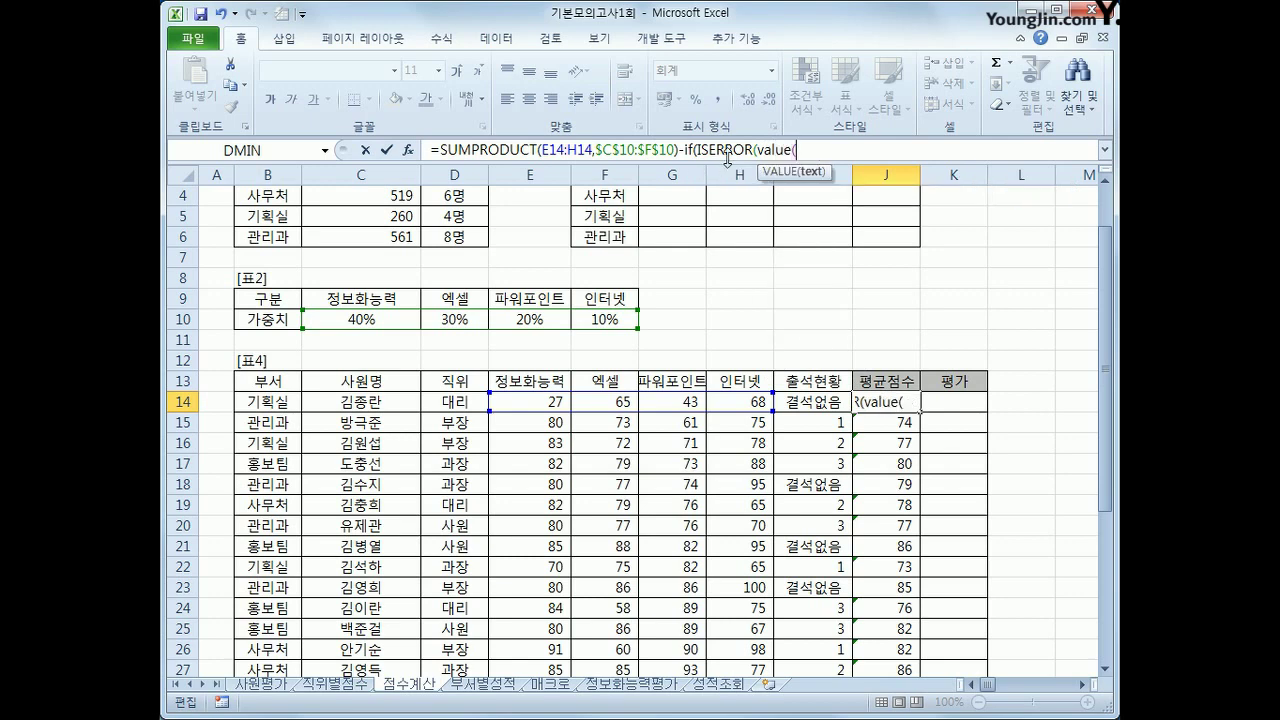
pyautogui.click(812, 401)
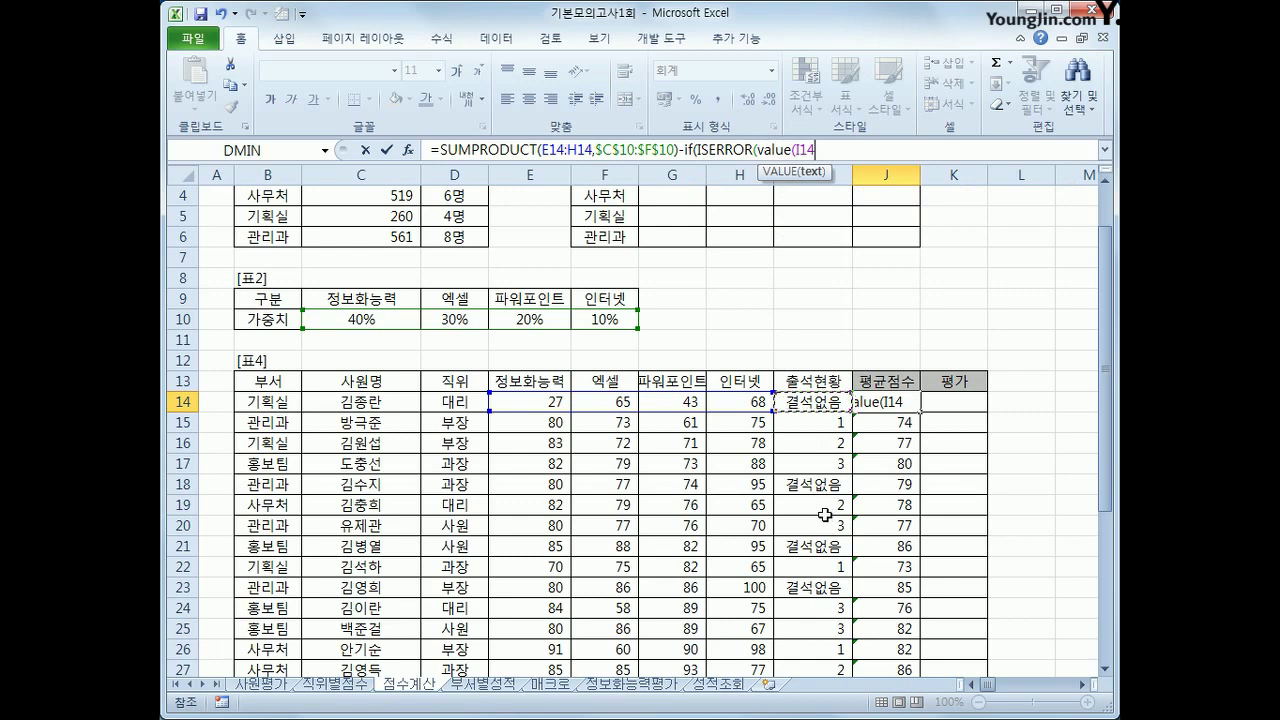
pyautogui.write('))')
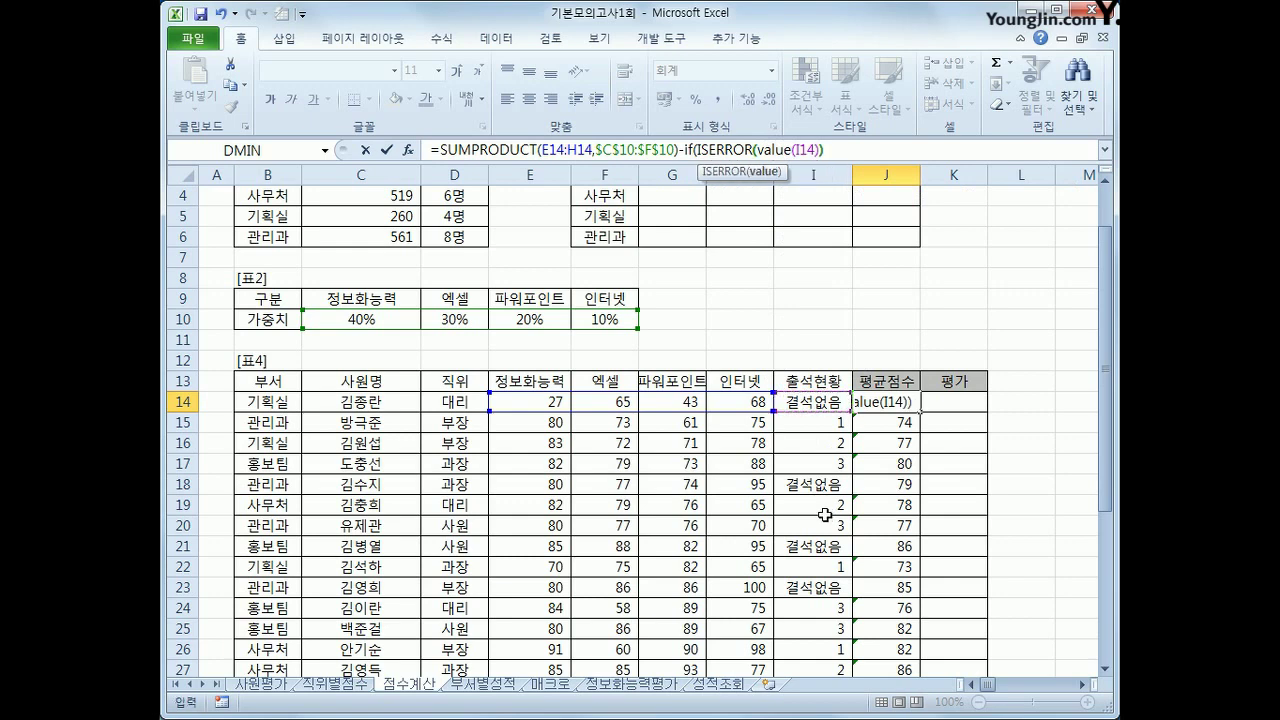
# - Make the IF deduct 0 on an error and 10 otherwise, enter the J14 formula, and fill it down to J38
pyautogui.write(',')
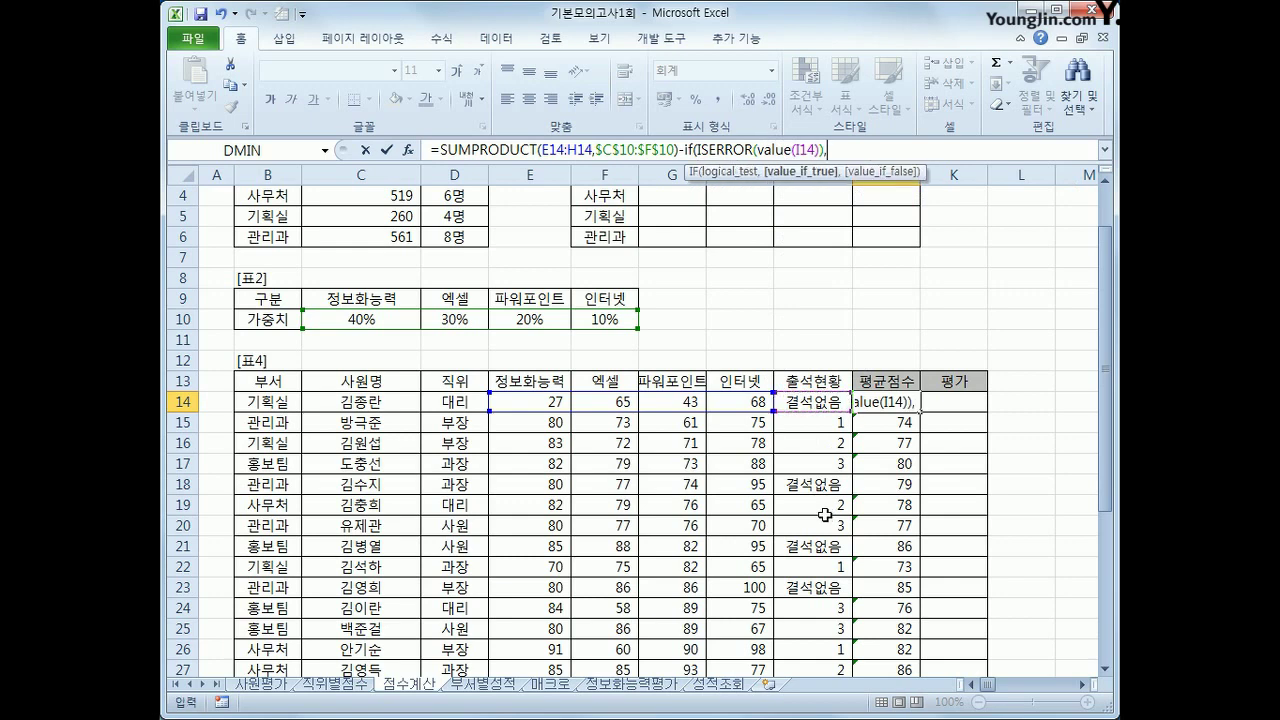
pyautogui.write('0,10')
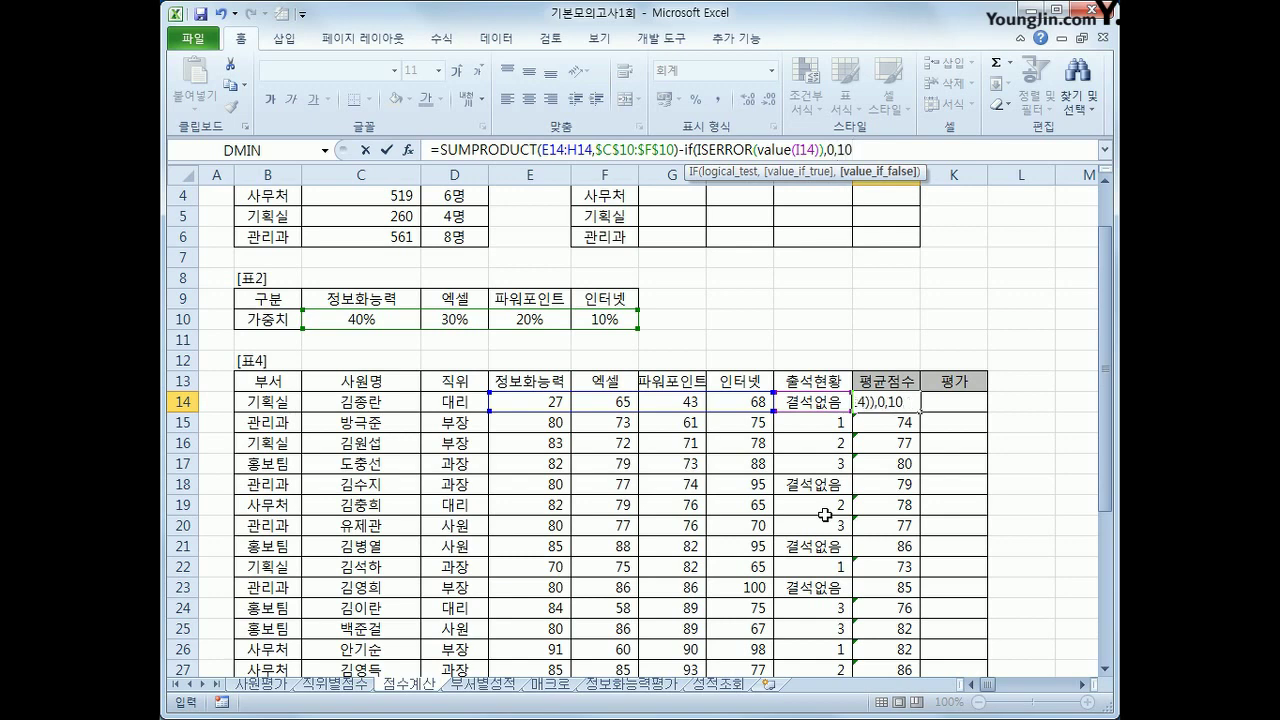
pyautogui.write(')')
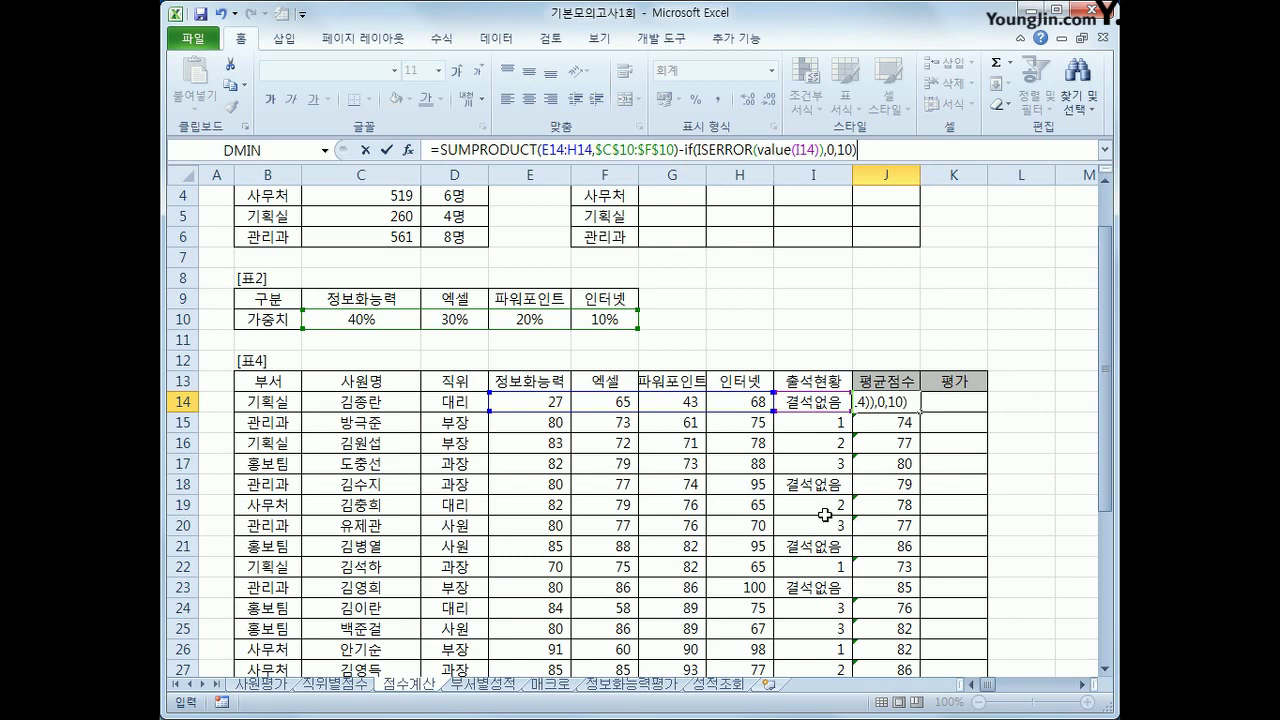
pyautogui.press('Return')
pyautogui.press('Up')
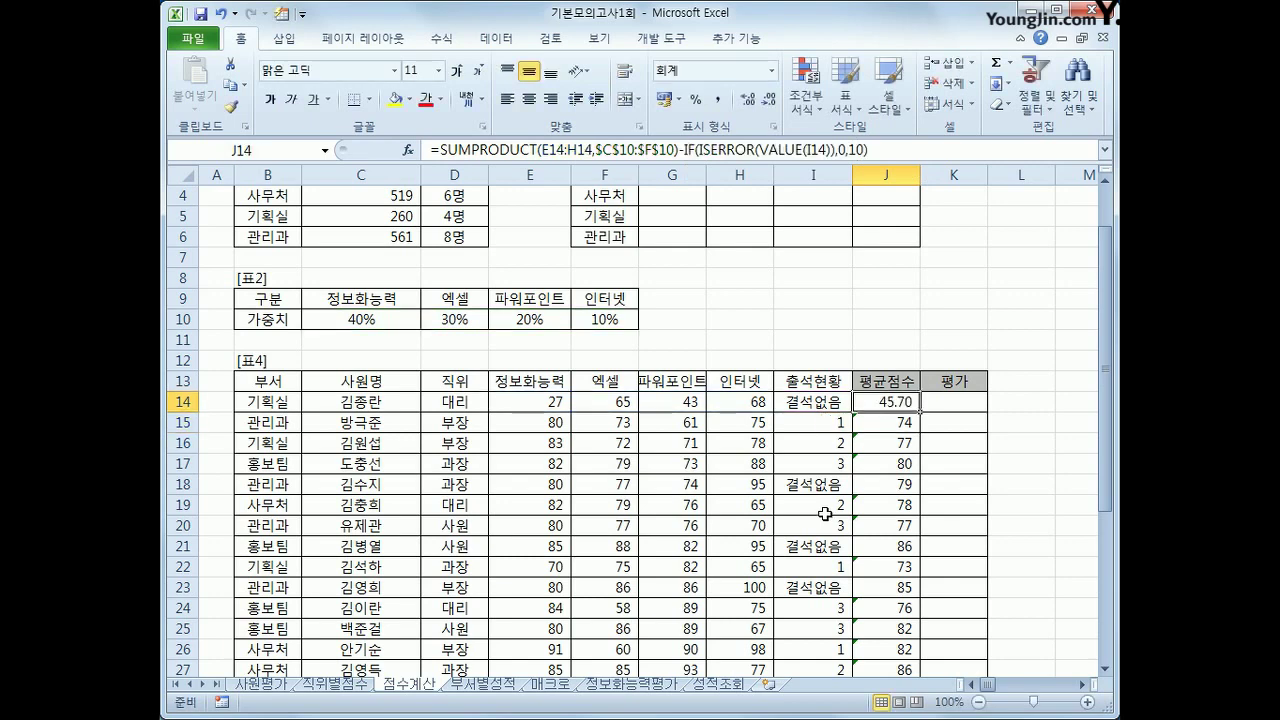
pyautogui.doubleClick(918, 411)
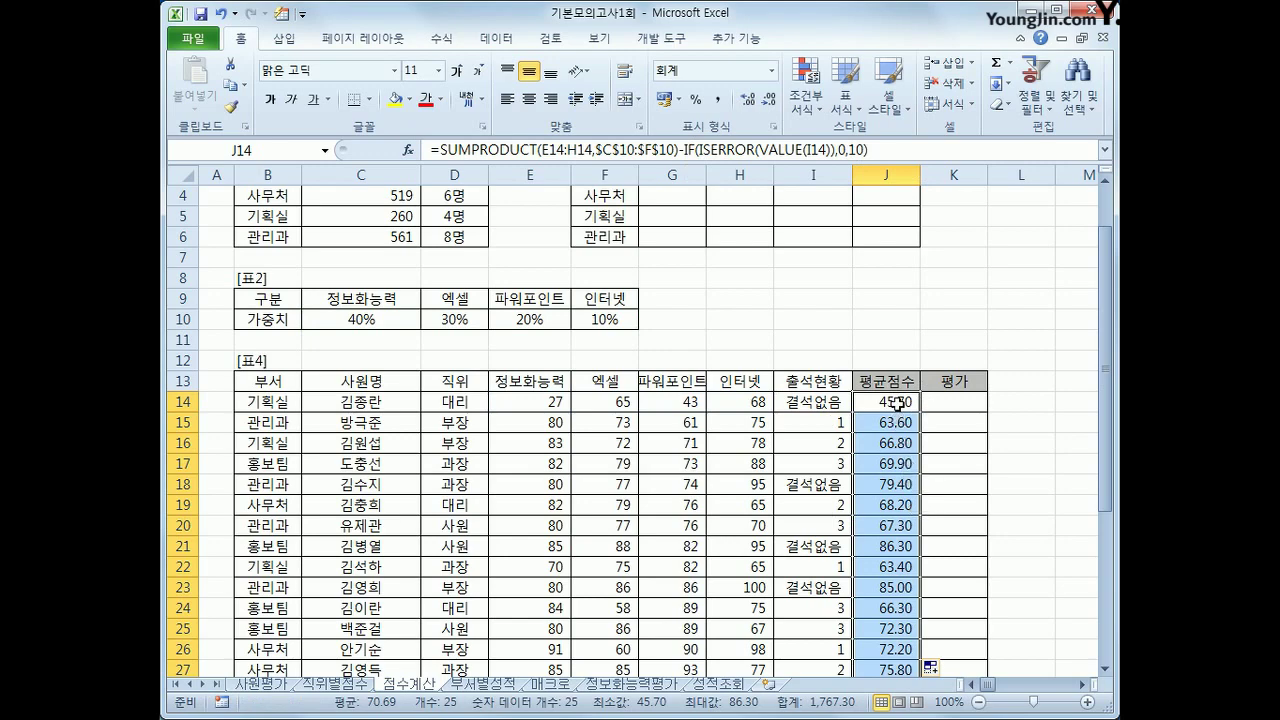
# - Check the filled 평균점수 formulas through row 38 and the score range E14:H14 and weight range C10:F10 they use
pyautogui.click(895, 408)
pyautogui.scroll(-4, 946, 586)
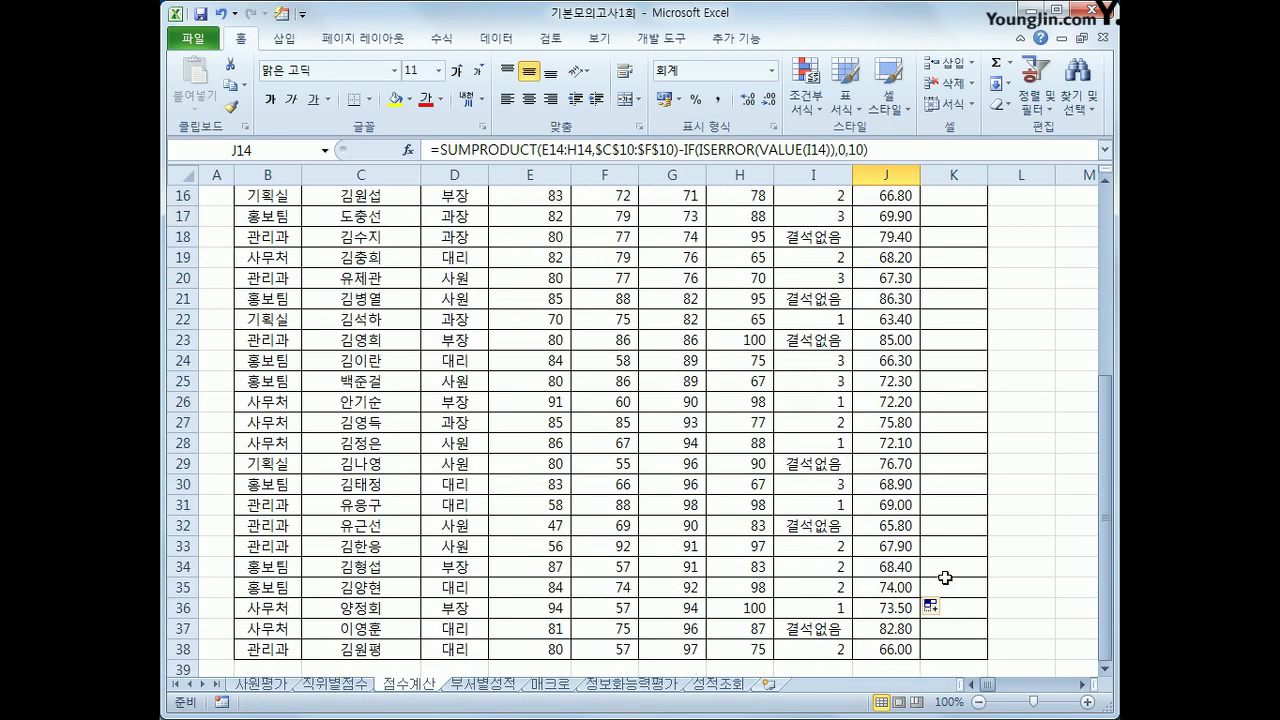
pyautogui.scroll(5, 942, 586)
pyautogui.click(892, 503)
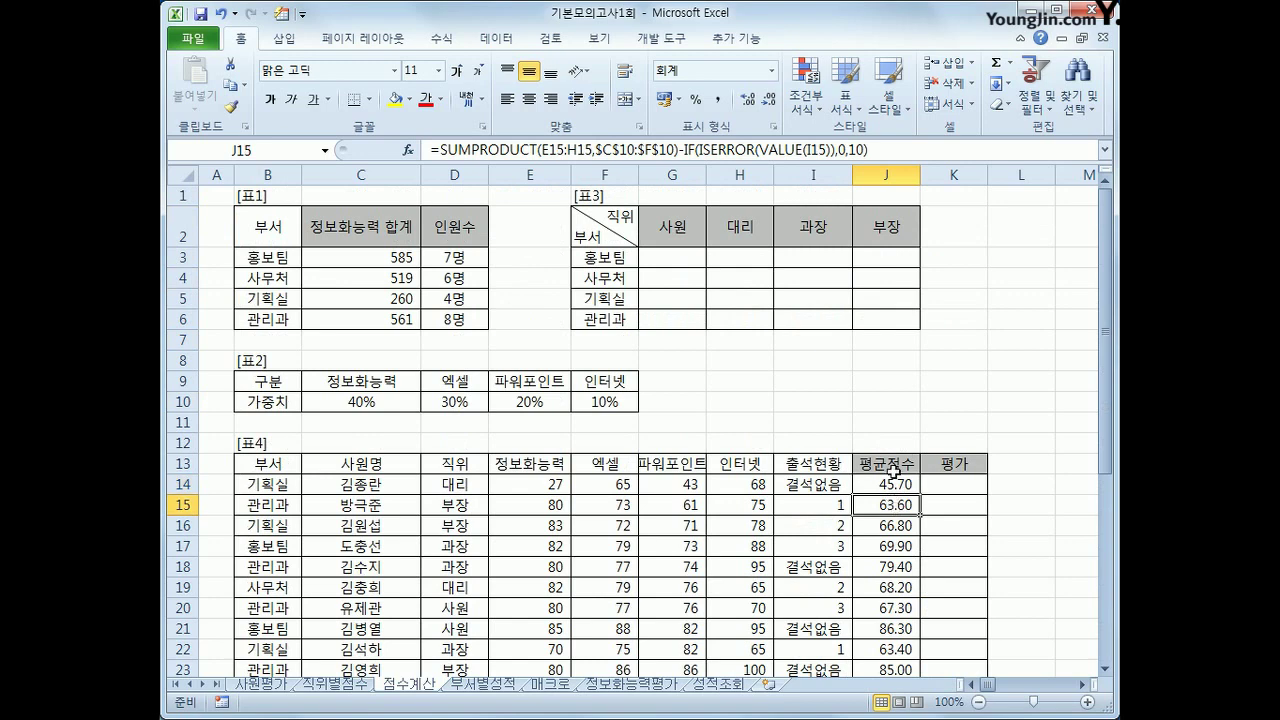
pyautogui.click(894, 470)
pyautogui.click(890, 488)
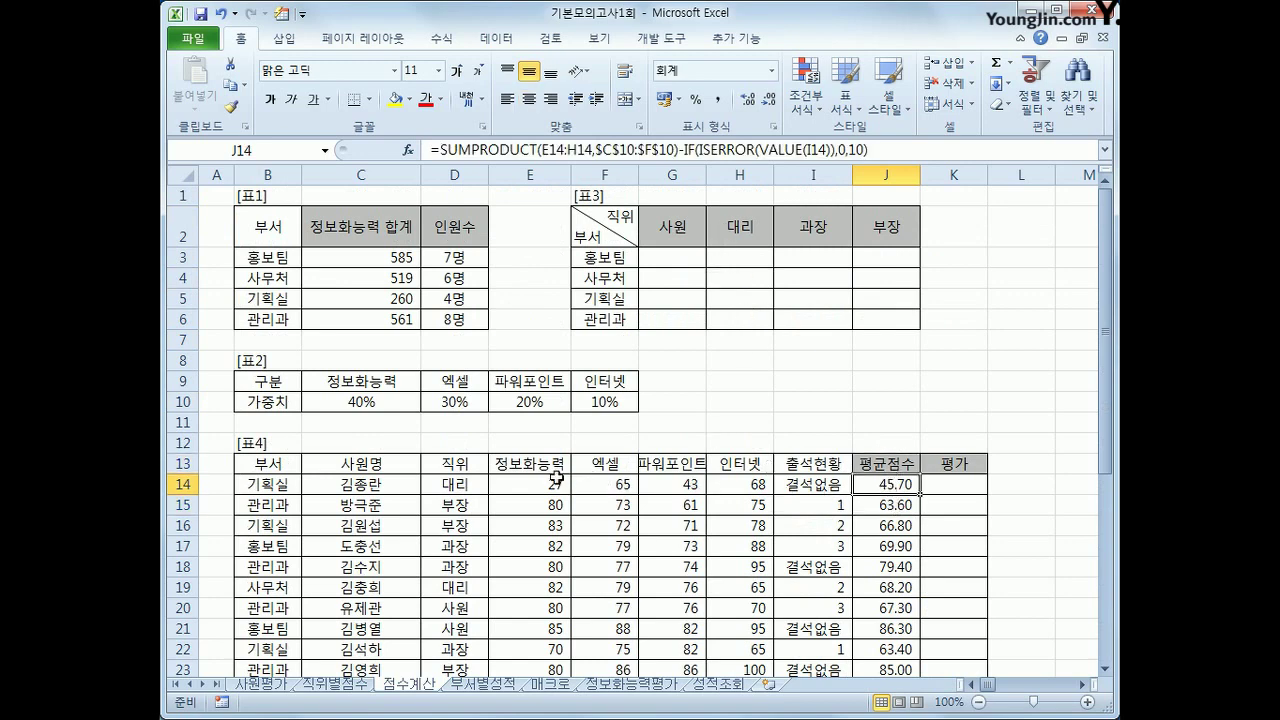
pyautogui.moveTo(553, 483); pyautogui.dragTo(739, 486)
pyautogui.moveTo(406, 401); pyautogui.dragTo(580, 401)
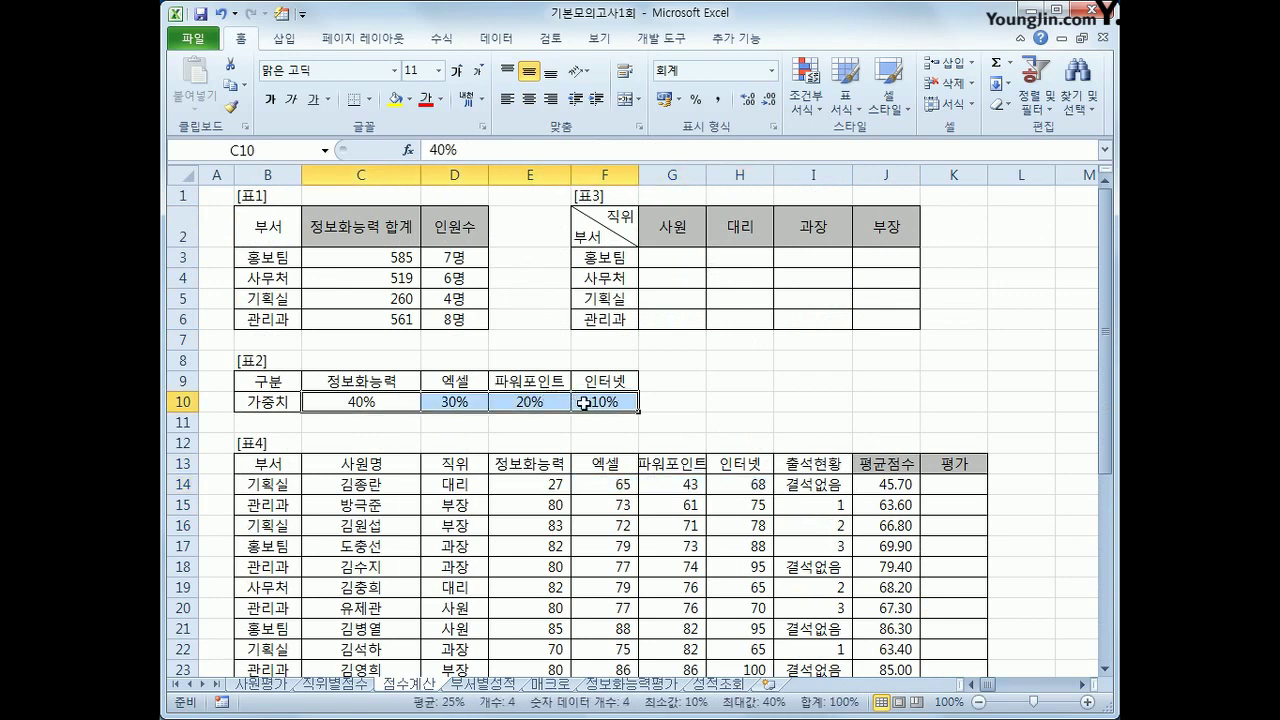
pyautogui.click(913, 484)
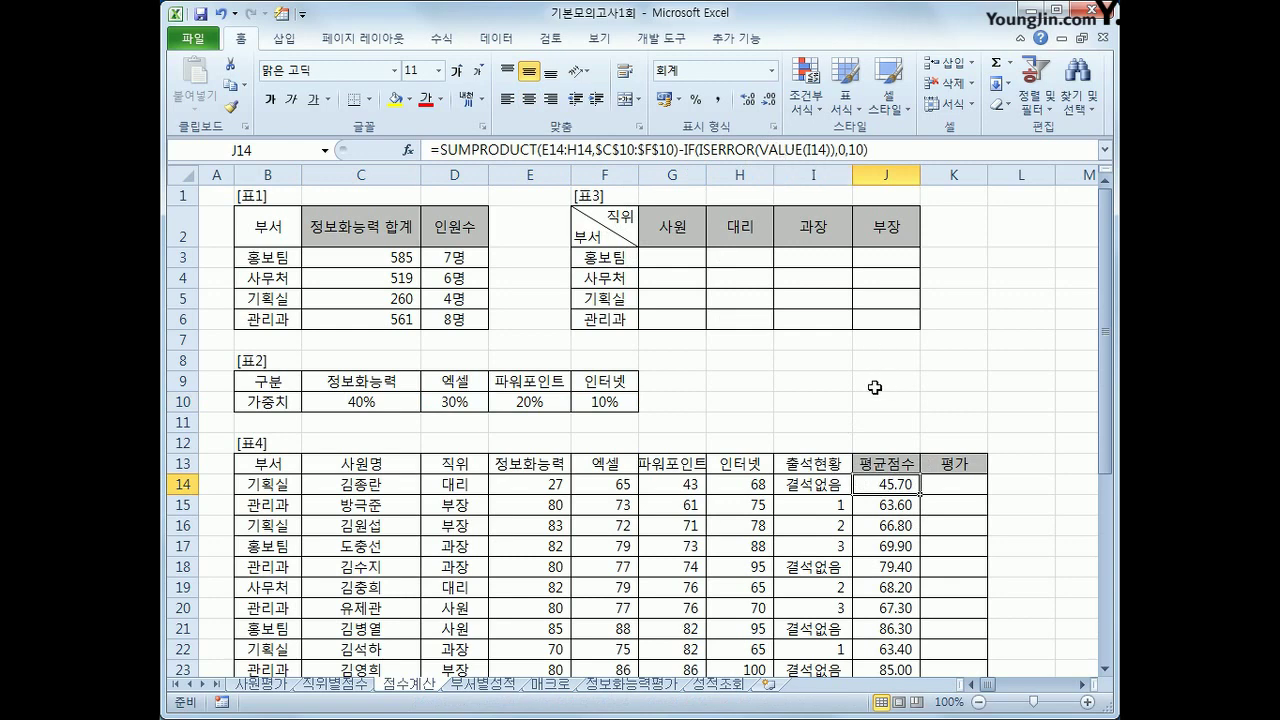
# - Start a MAX formula in cell G3 of 표3, where 홍보팀 meets 사원
pyautogui.click(666, 258)
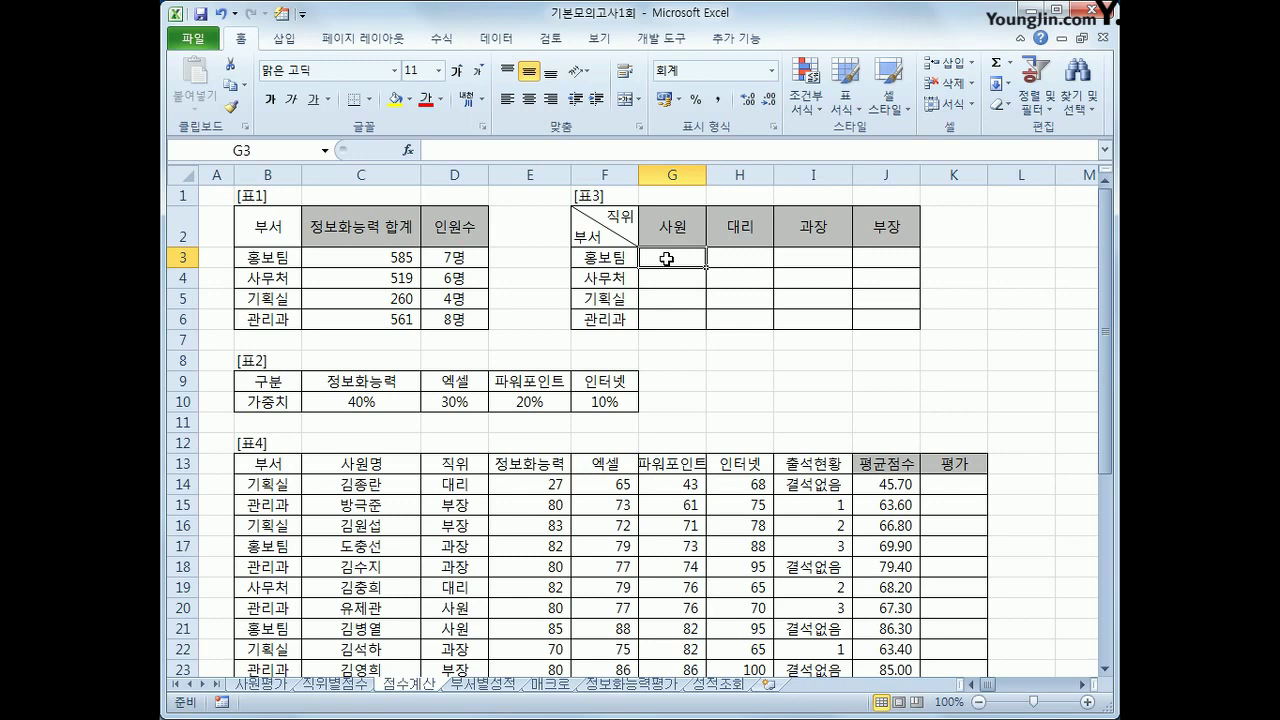
pyautogui.write('=')
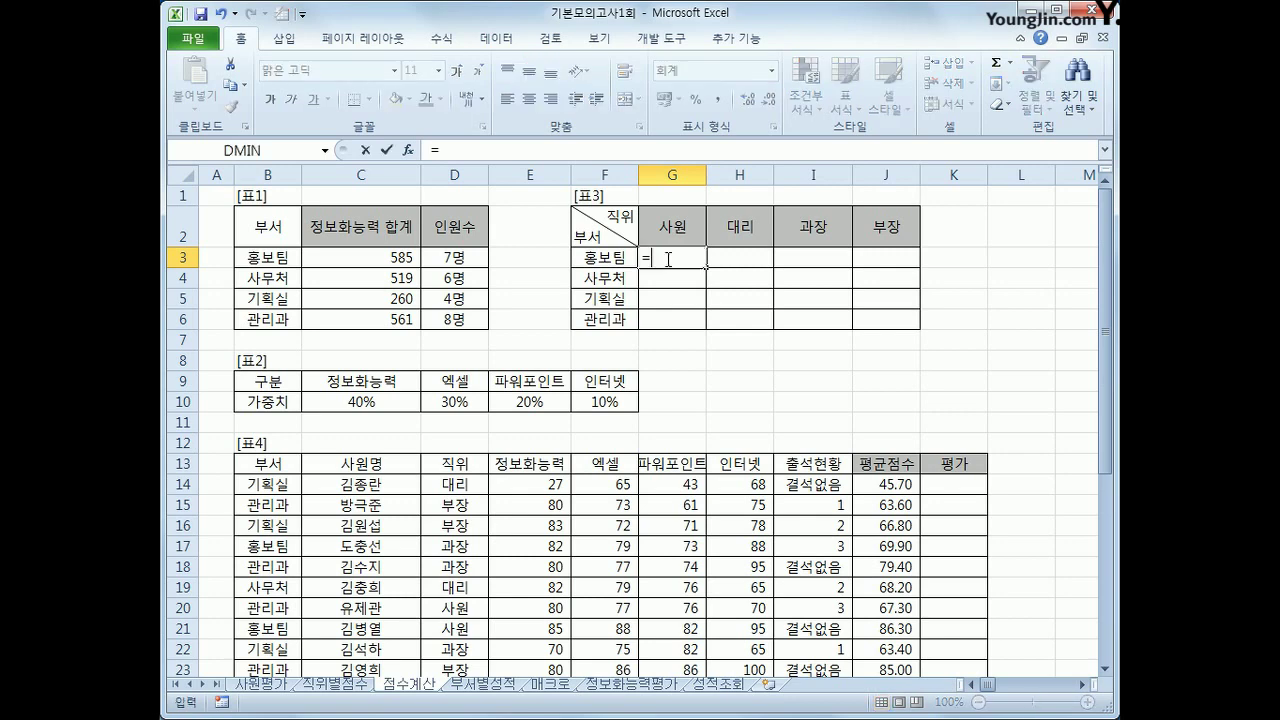
pyautogui.write('ma')
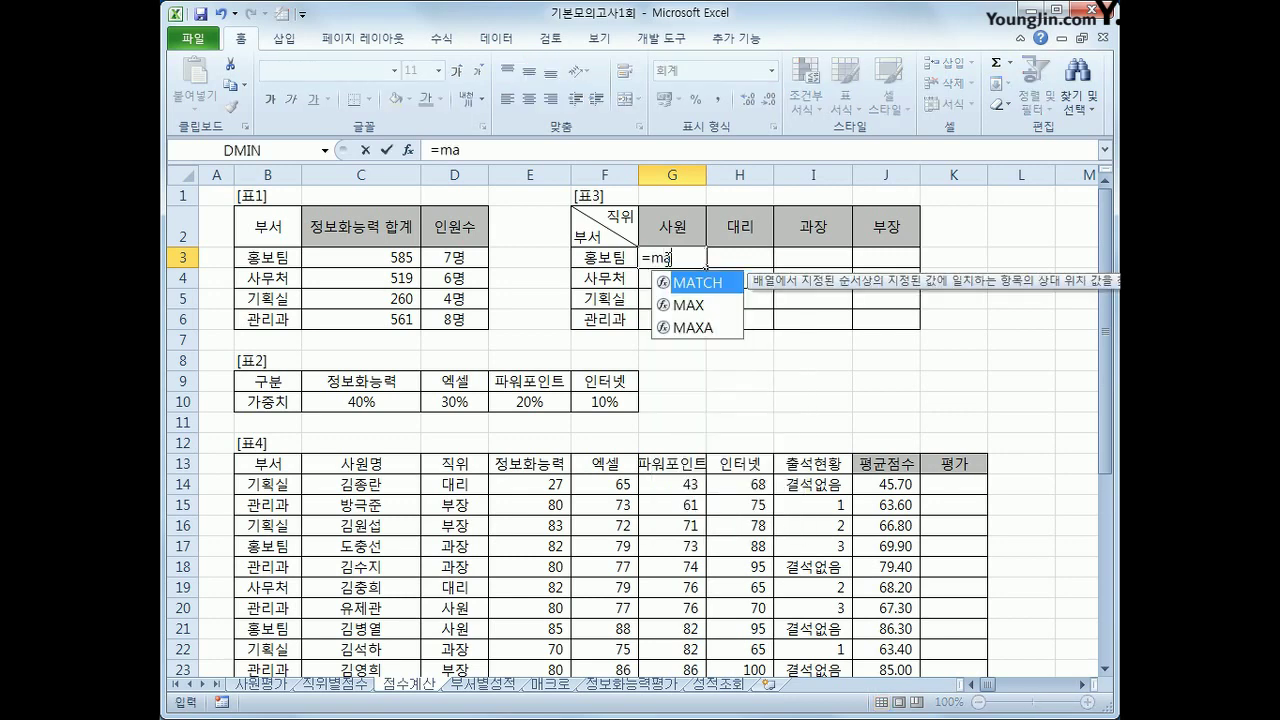
pyautogui.write('x')
pyautogui.press('Tab')
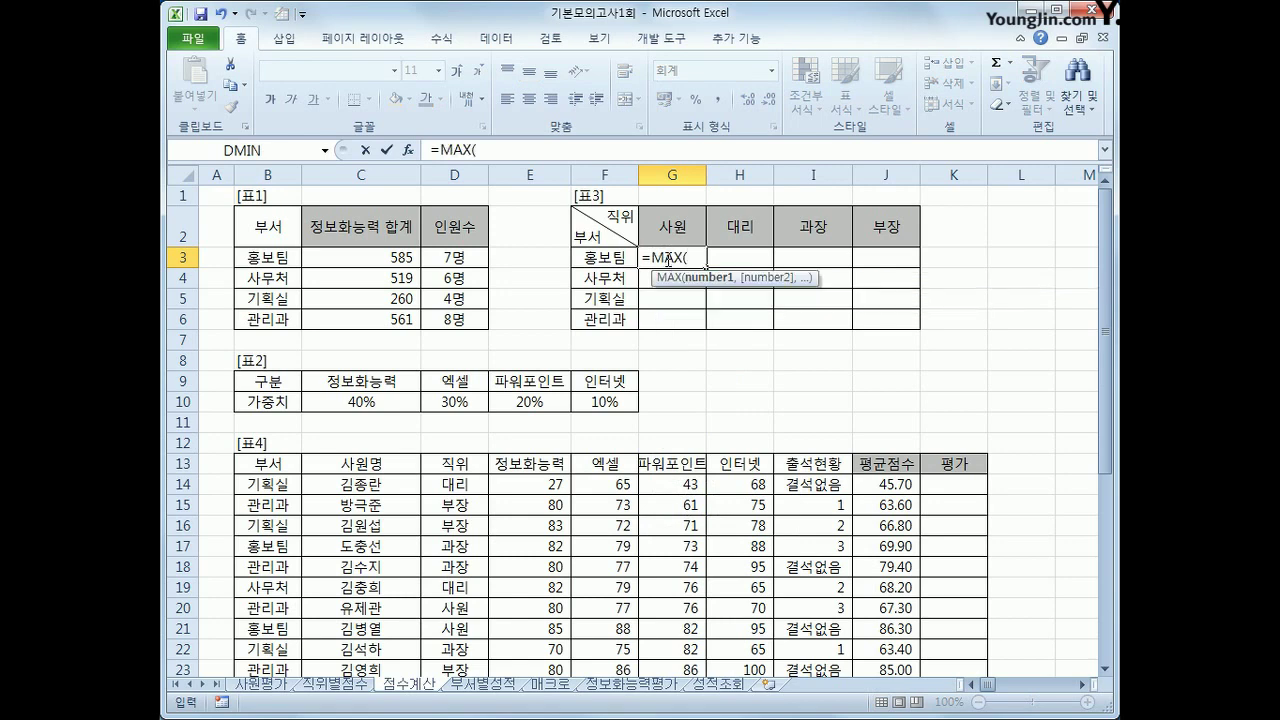
# - Add the 부서 condition comparing the absolute range $B$14:$B$38 with the column-locked reference $F3 inside MAX
pyautogui.write('(')
pyautogui.moveTo(265, 484); pyautogui.dragTo(270, 660)
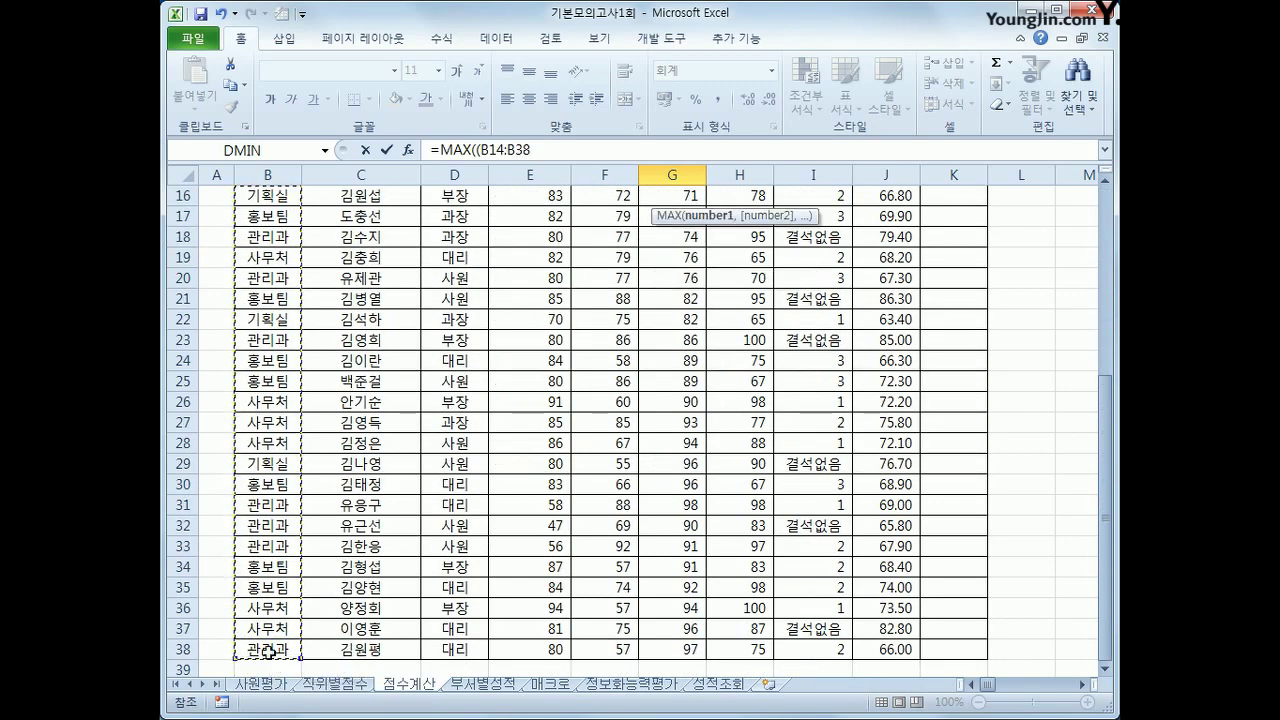
pyautogui.press('F4')
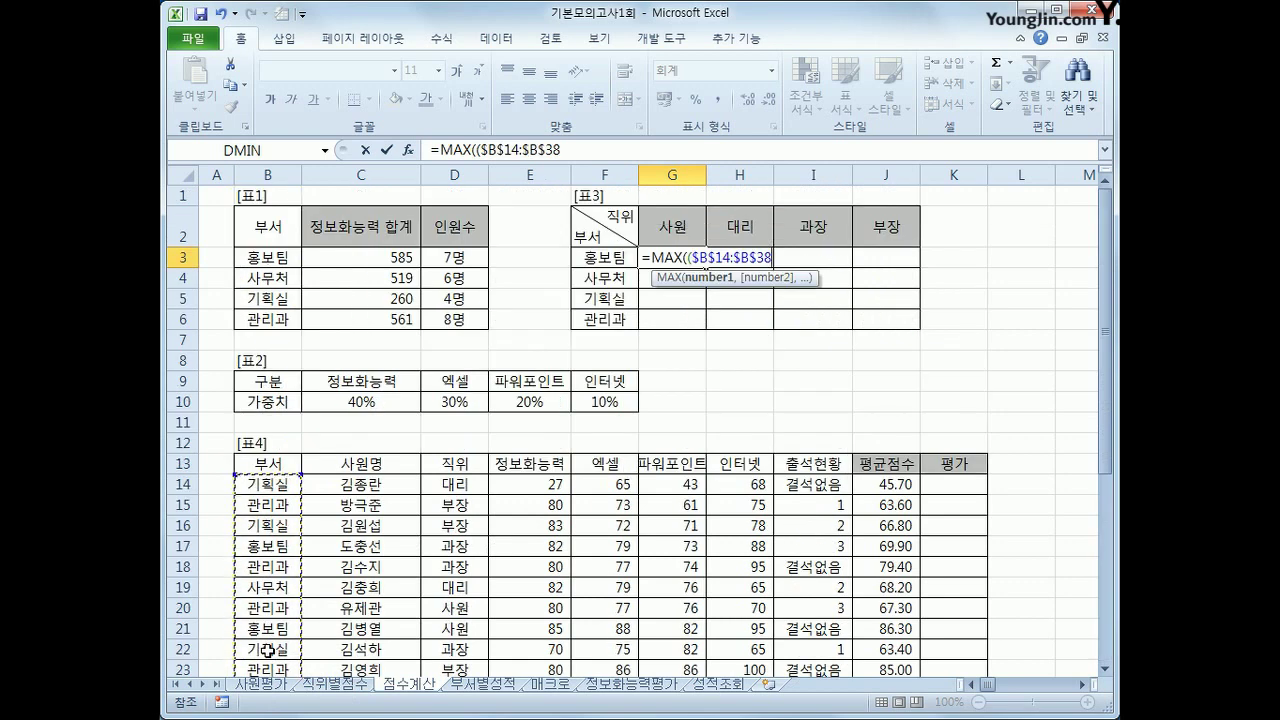
pyautogui.write('=')
pyautogui.click(604, 259)
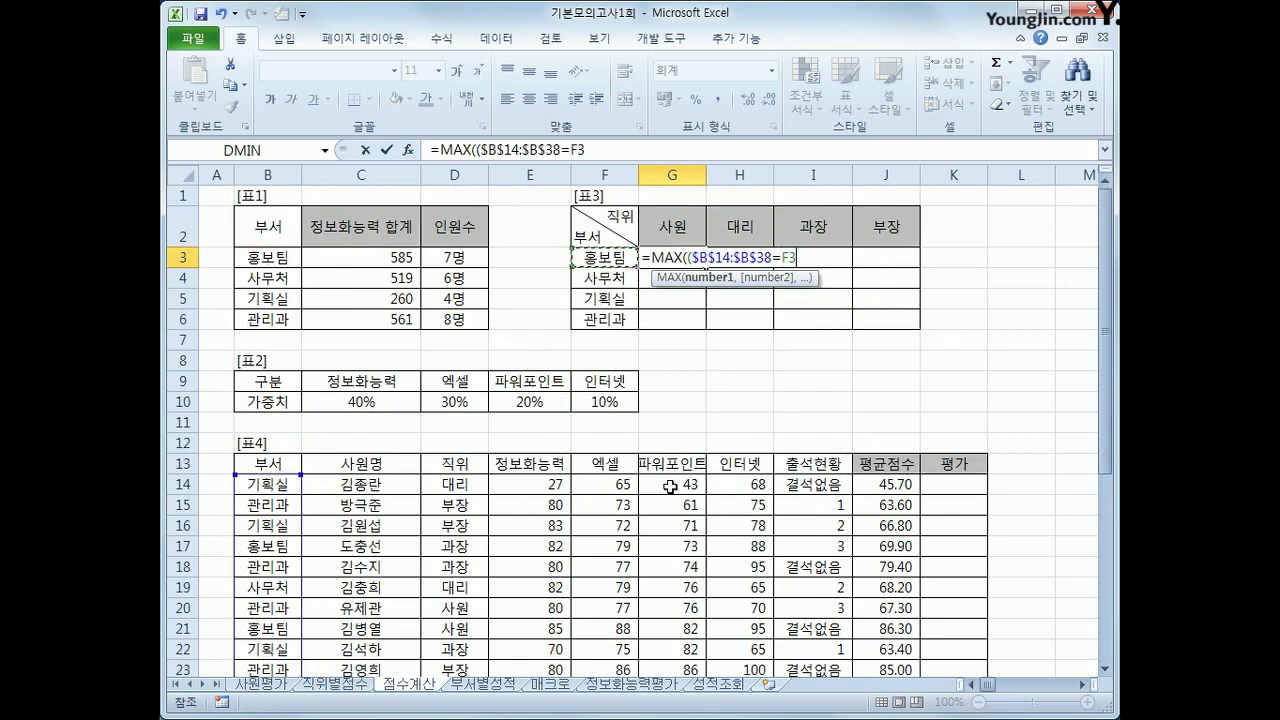
pyautogui.press('F4')
pyautogui.press('F4')
pyautogui.press('F4')
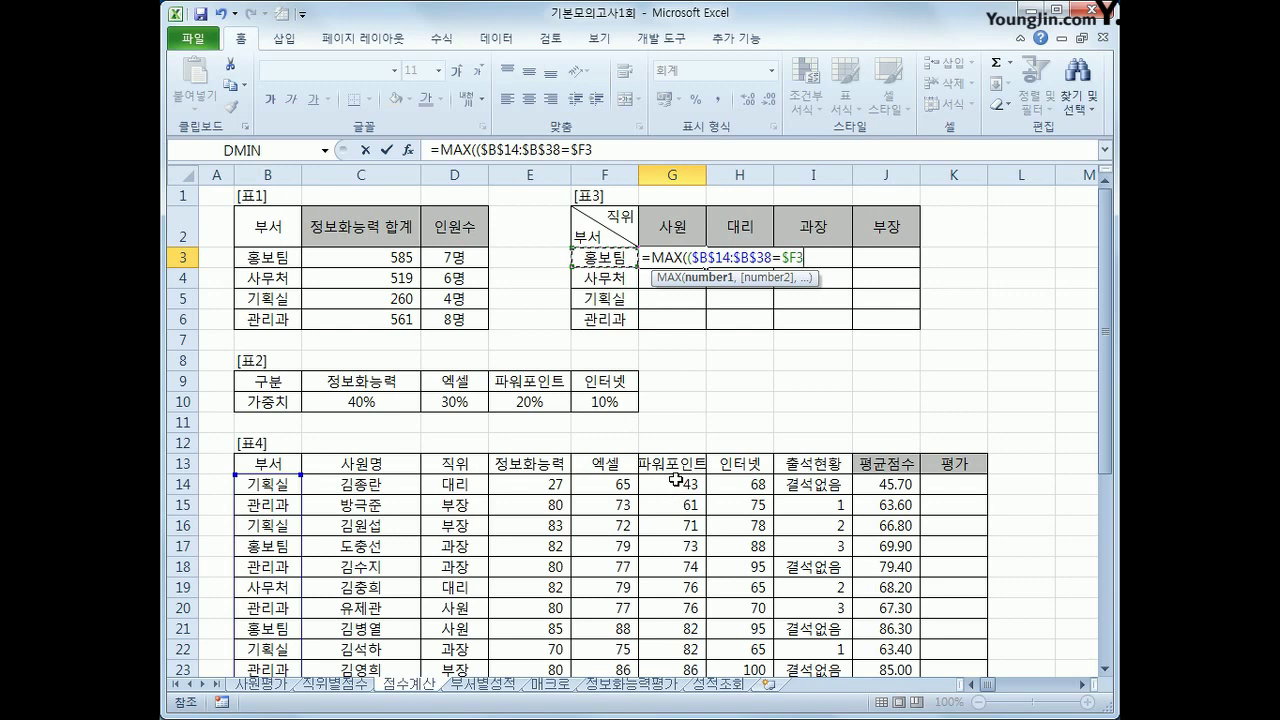
# - Multiply by a 직위 condition comparing the absolute range $D$14:$D$38 with the row-locked reference G$2
pyautogui.write(')*(')
pyautogui.click(468, 491)
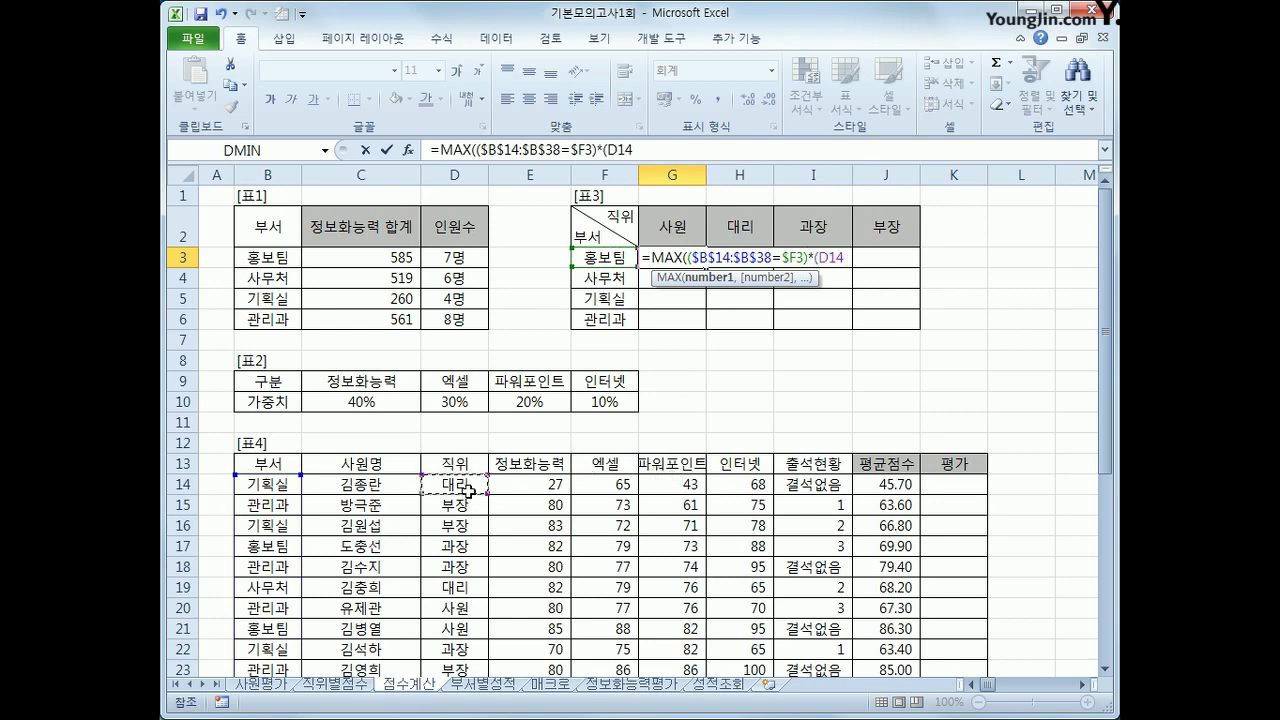
pyautogui.moveTo(468, 491); pyautogui.dragTo(465, 628)
pyautogui.press('F4')
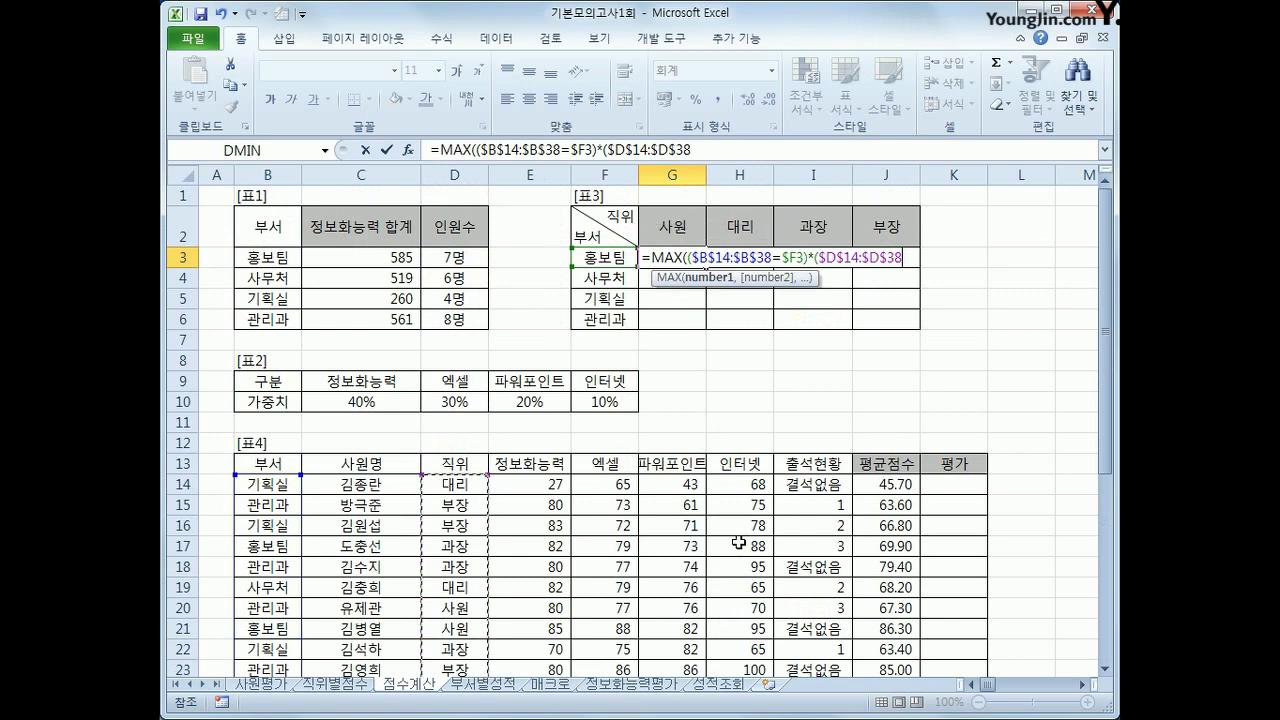
pyautogui.write('=')
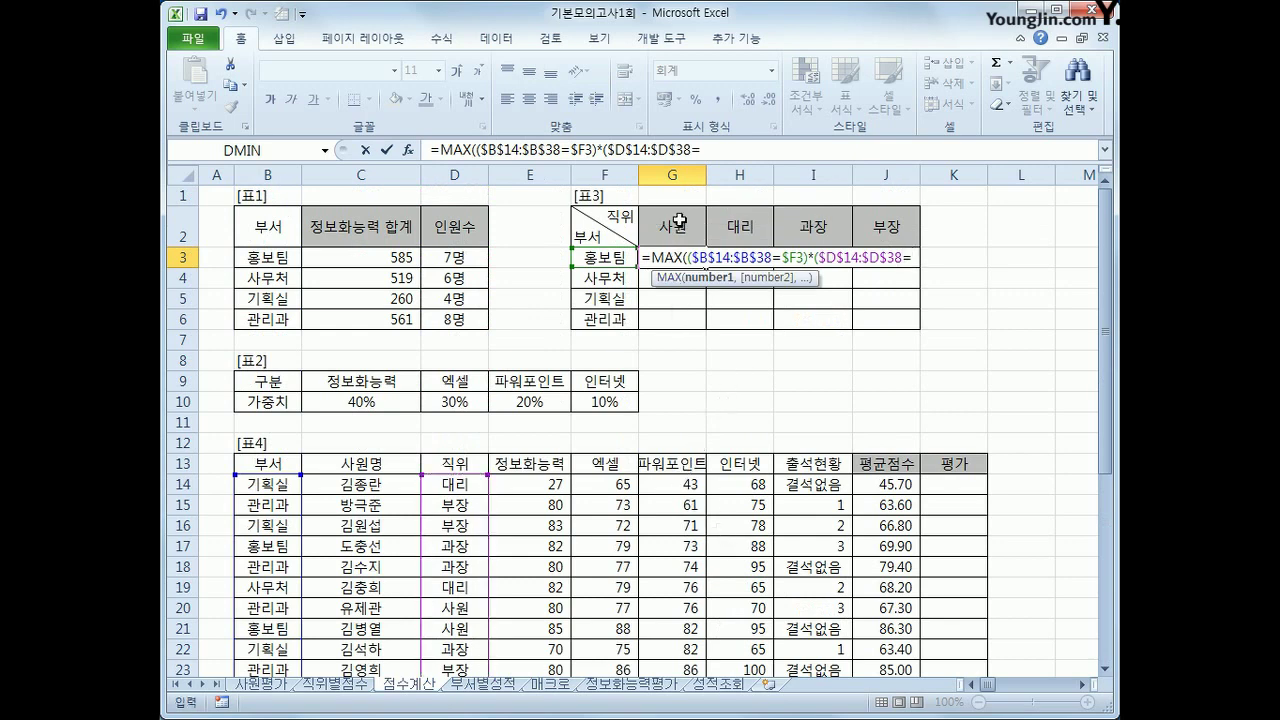
pyautogui.click(679, 221)
pyautogui.press('F4')
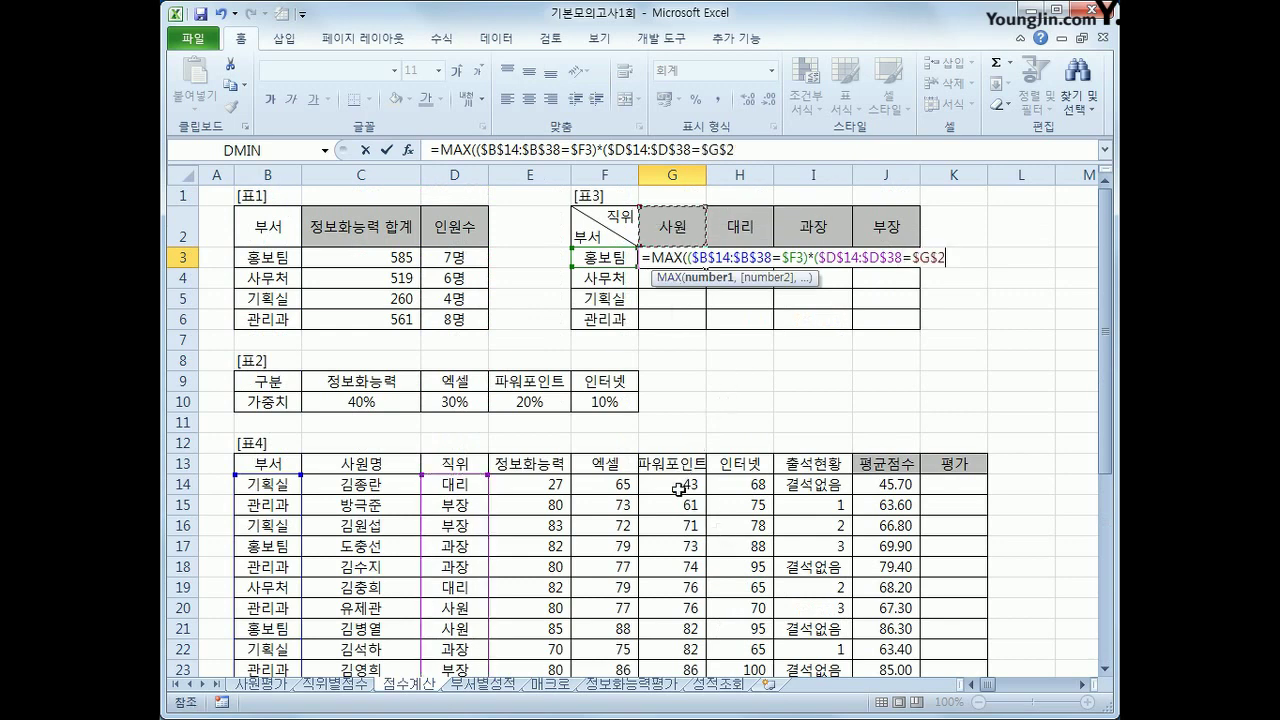
pyautogui.press('F4')
pyautogui.write(')')
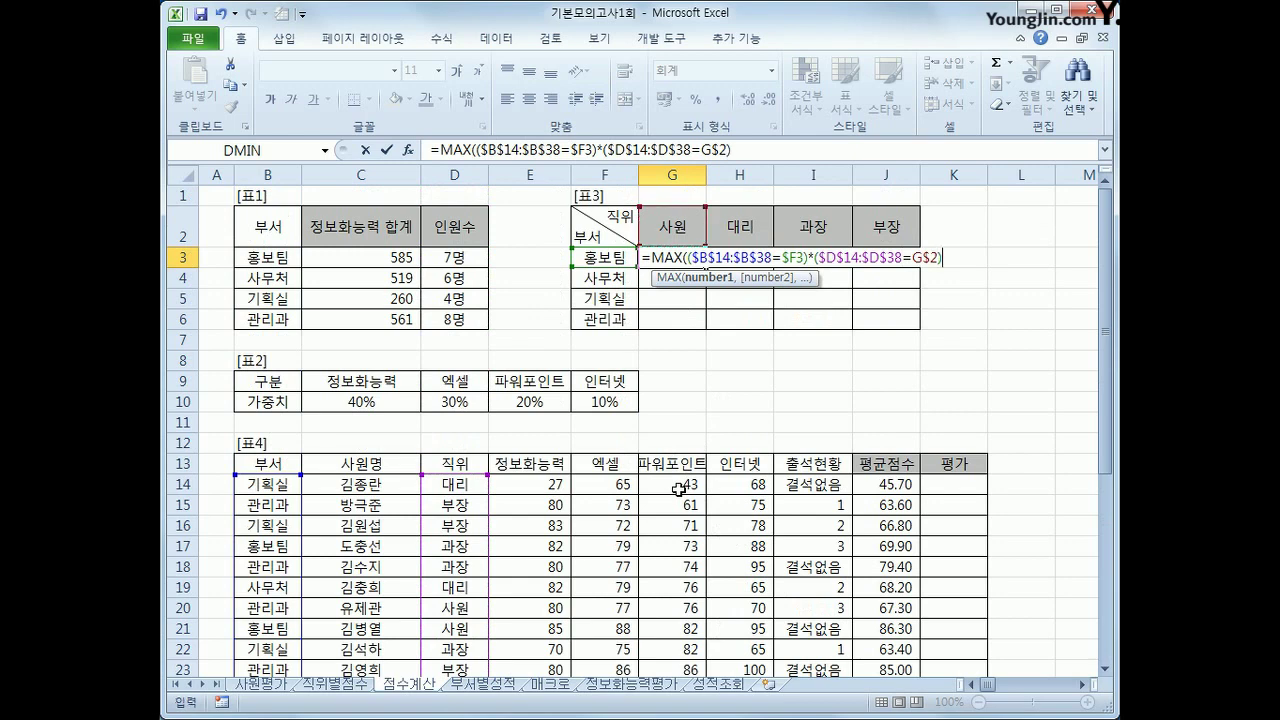
# - Multiply the two conditions by the absolute score range $E$14:$H$38 of 표4
pyautogui.write('*')
pyautogui.moveTo(515, 486); pyautogui.dragTo(736, 622)
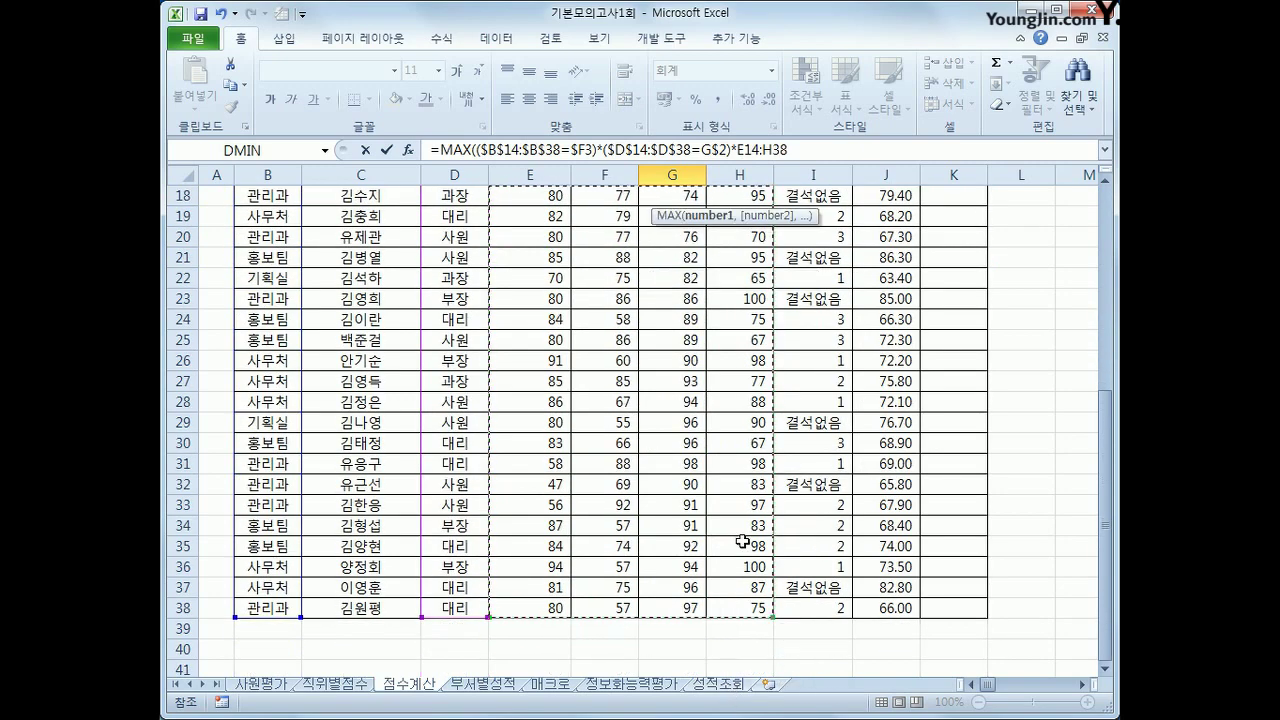
pyautogui.press('F4')
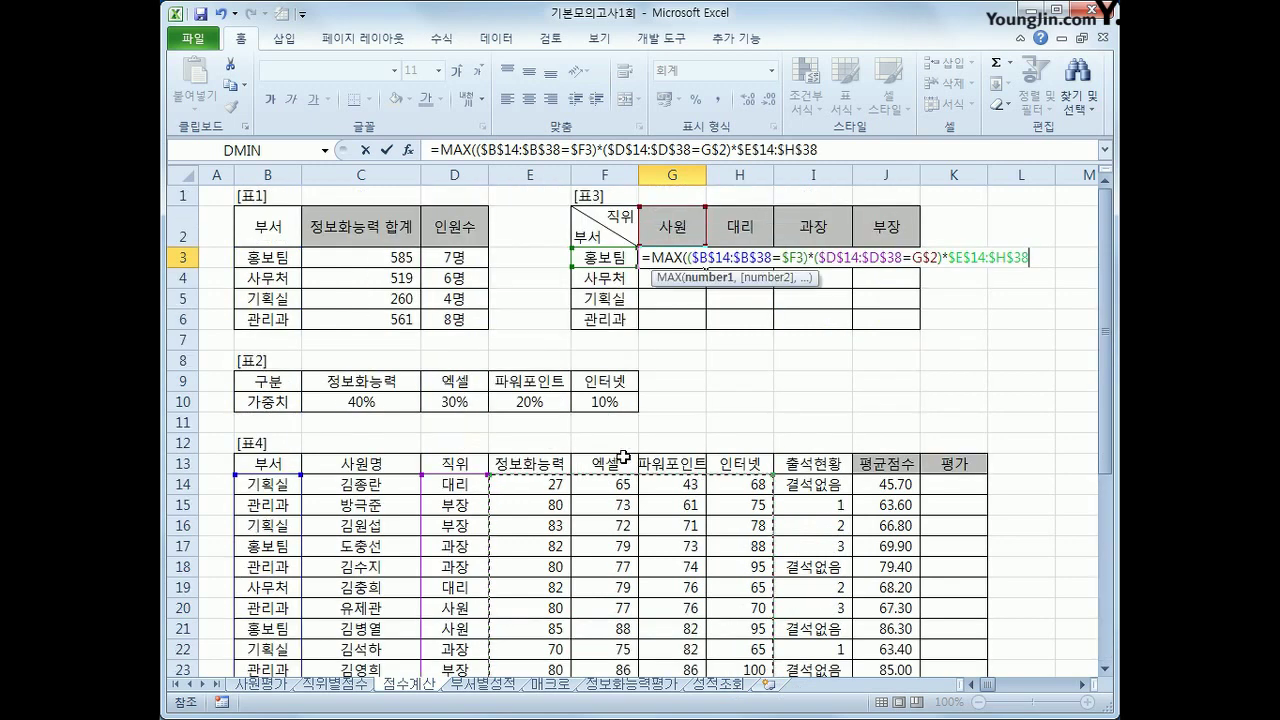
# - Finish the MAX formula in G3 as an array formula and fill it across 표3 through J6
pyautogui.write(')')
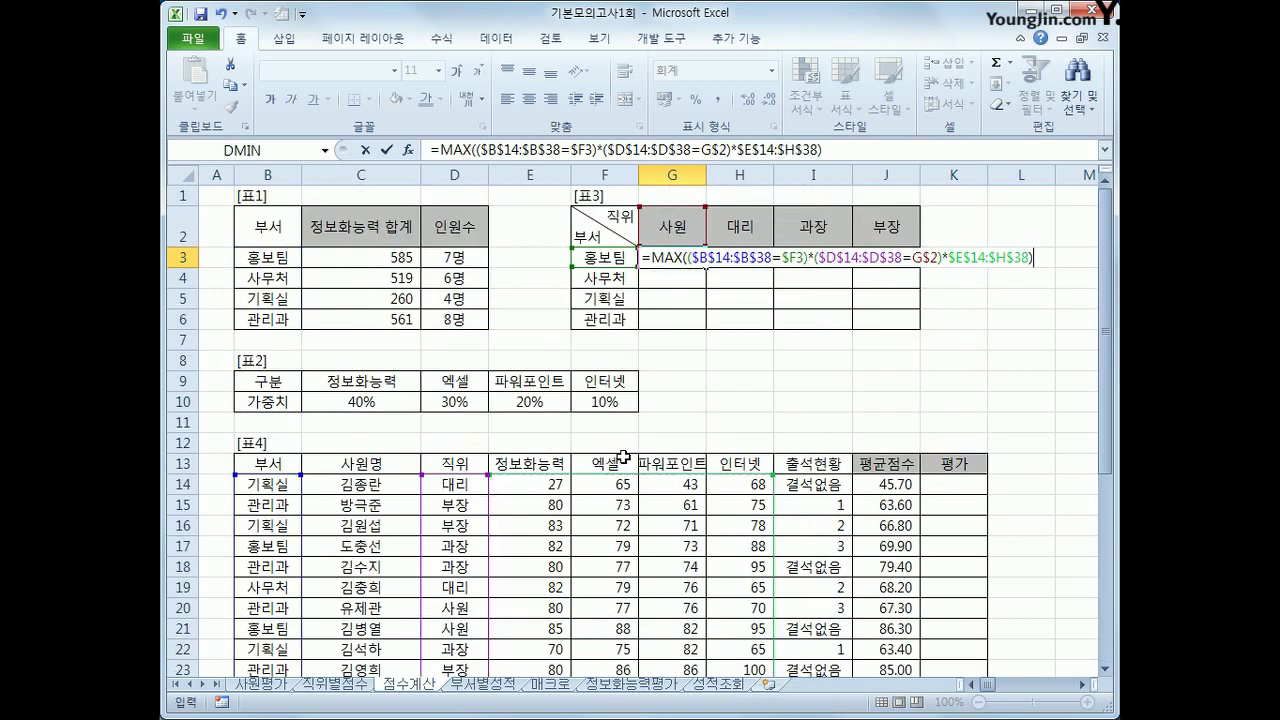
pyautogui.hotkey('ctrl', 'shift', 'Return')
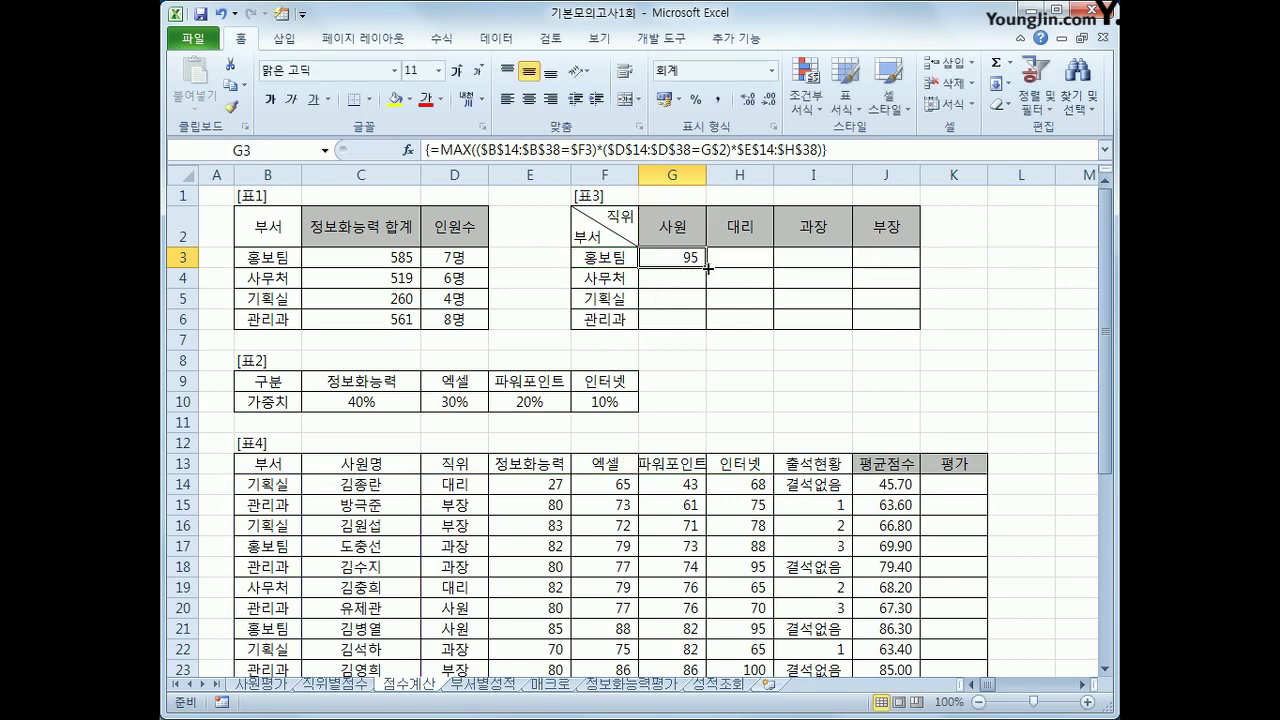
pyautogui.moveTo(707, 268); pyautogui.dragTo(902, 331)
pyautogui.click(890, 263)
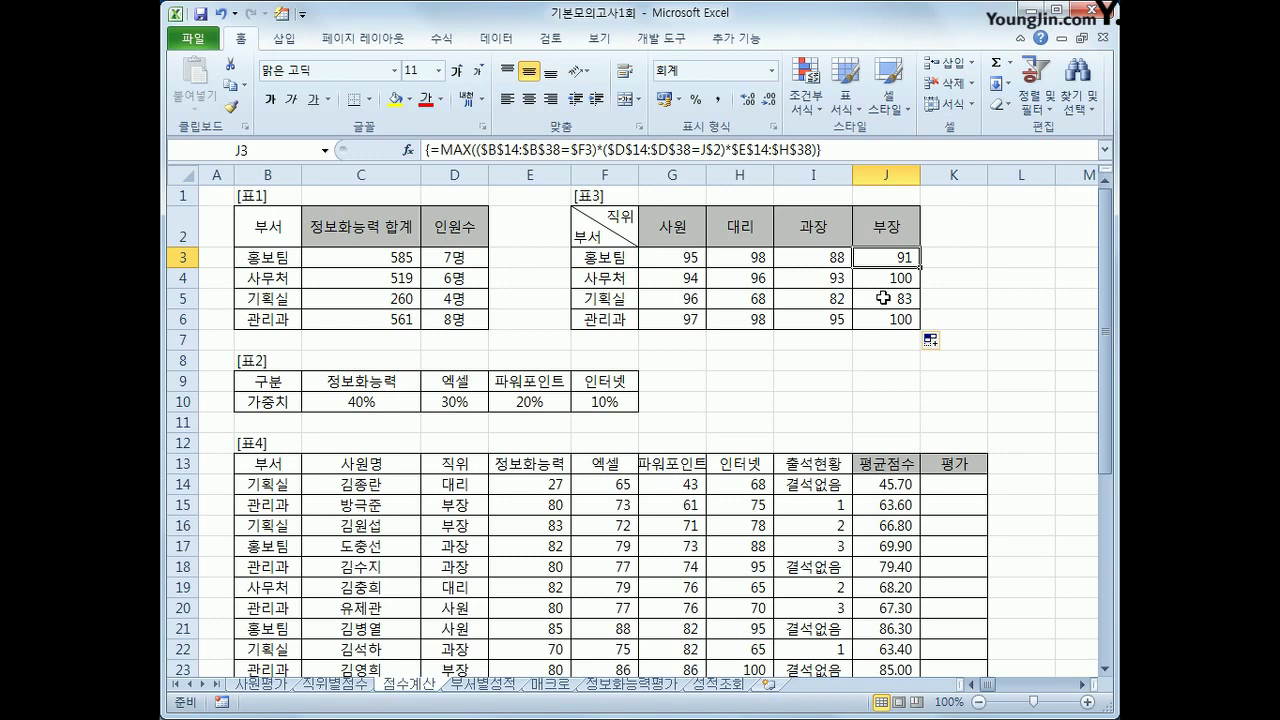
# - From cell K14 of the 평가 column, open the Visual Basic editor and insert a new module
pyautogui.click(955, 486)
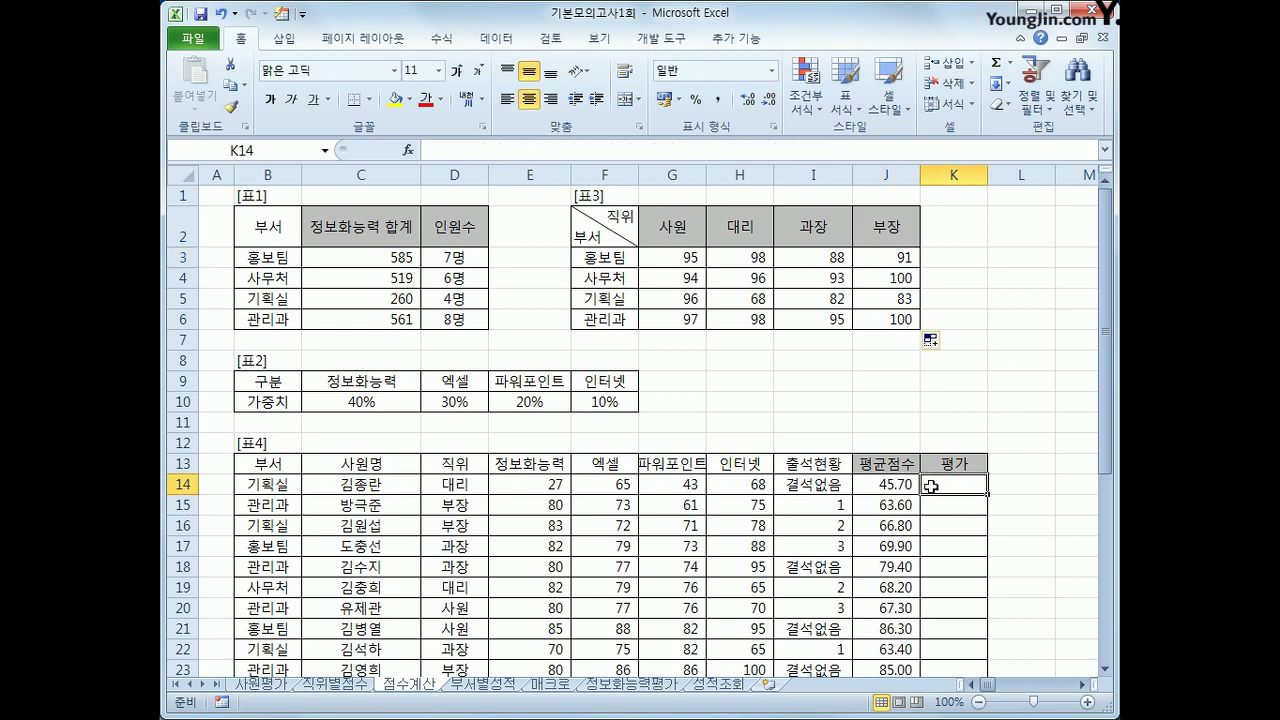
pyautogui.click(673, 42)
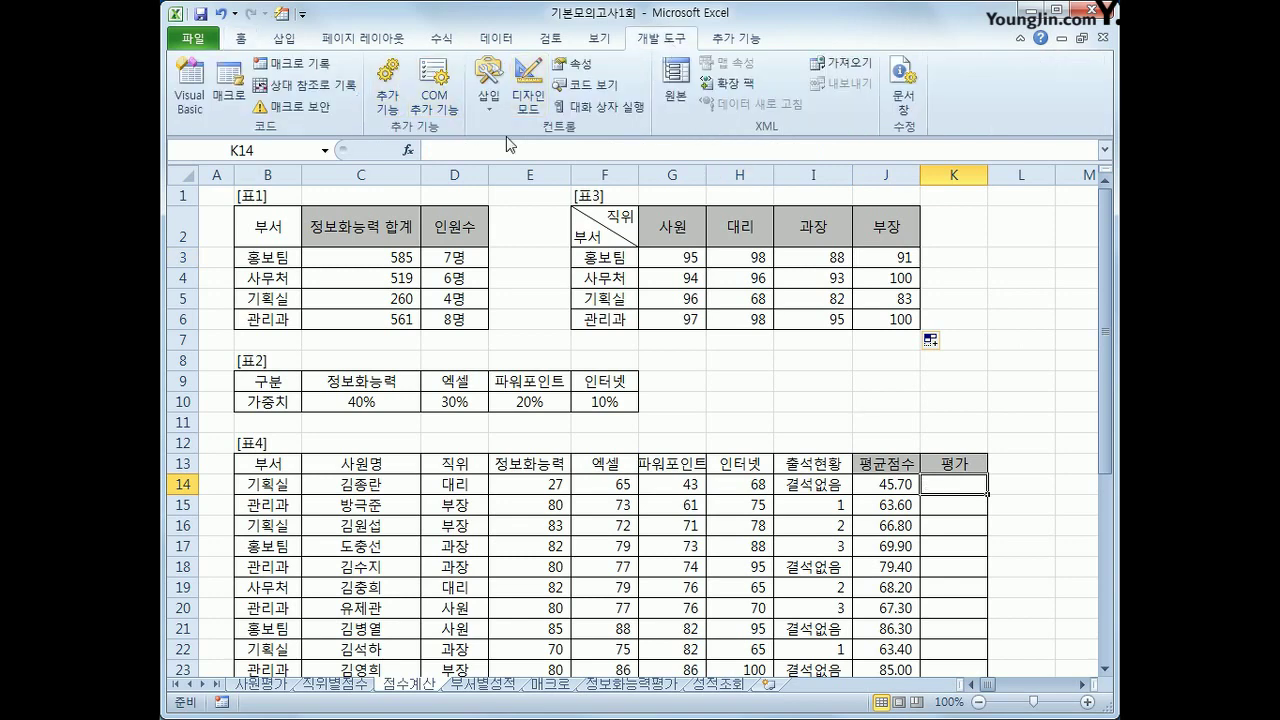
pyautogui.click(186, 98)
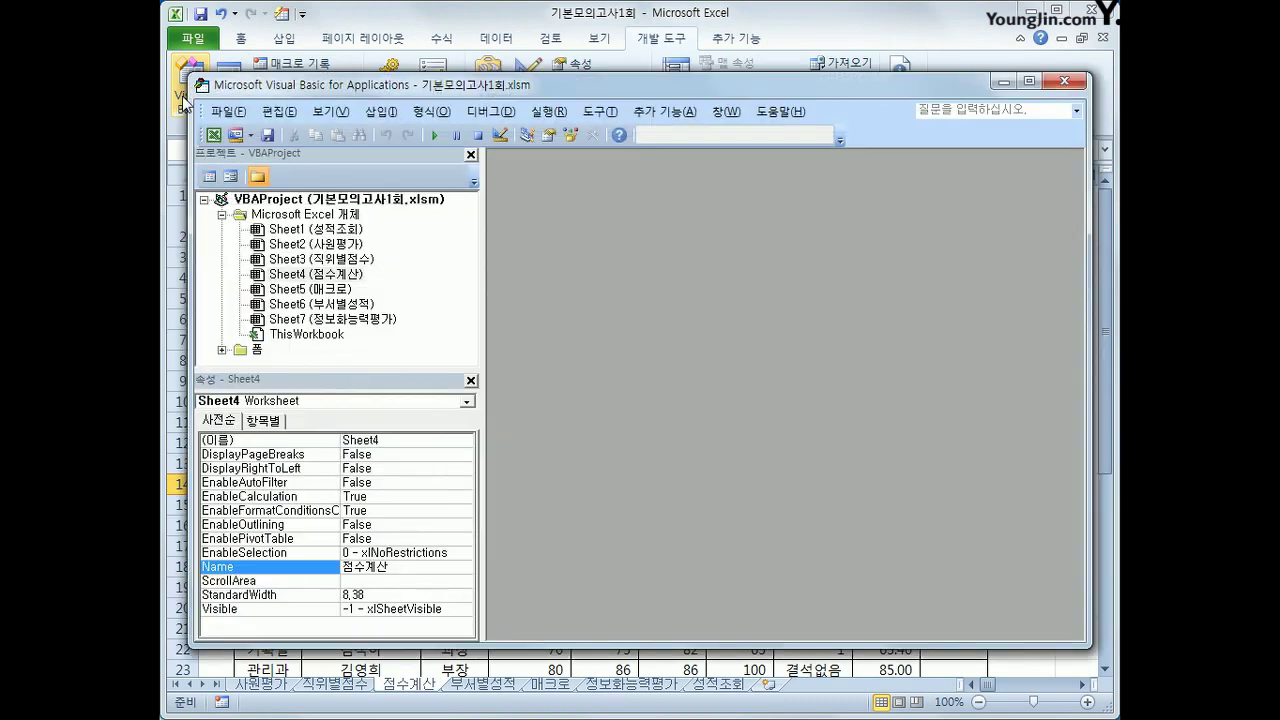
pyautogui.click(380, 111)
pyautogui.click(398, 180)
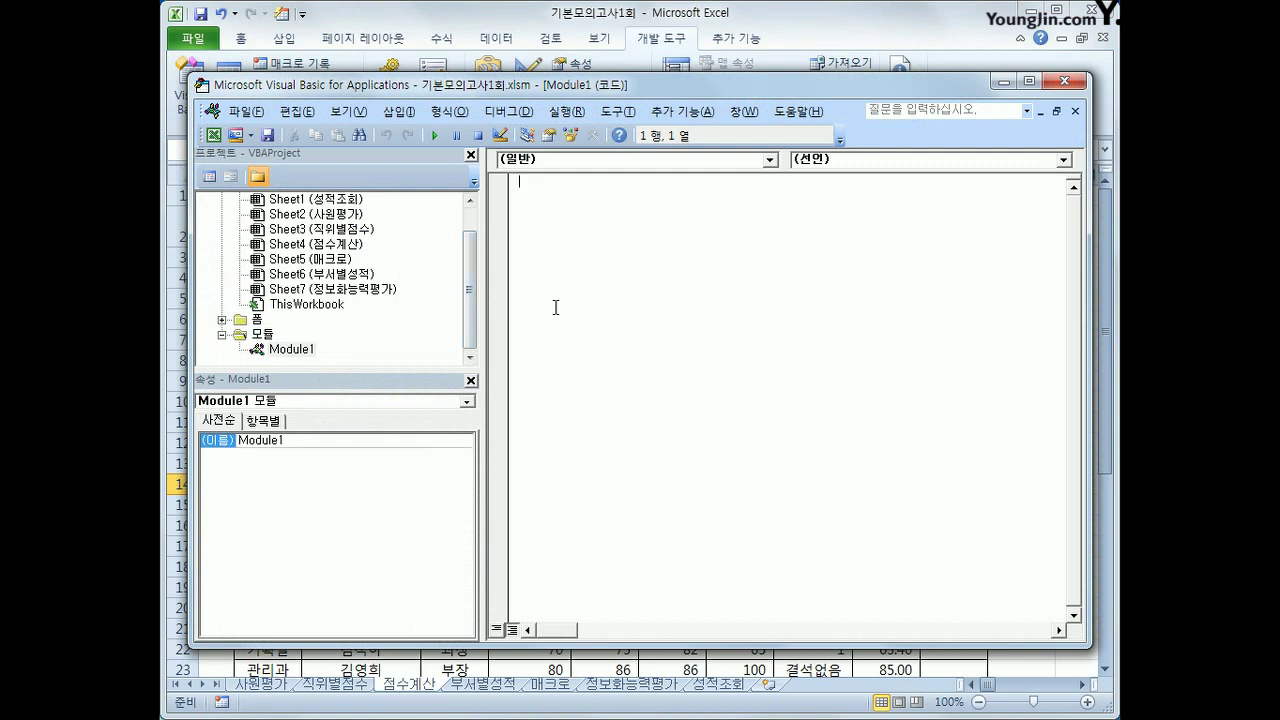
# - Declare the public function fn평가 with the arguments 직위 and 정보화능력
pyautogui.write('public ')
pyautogui.write('function fn')
pyautogui.write('평가(')
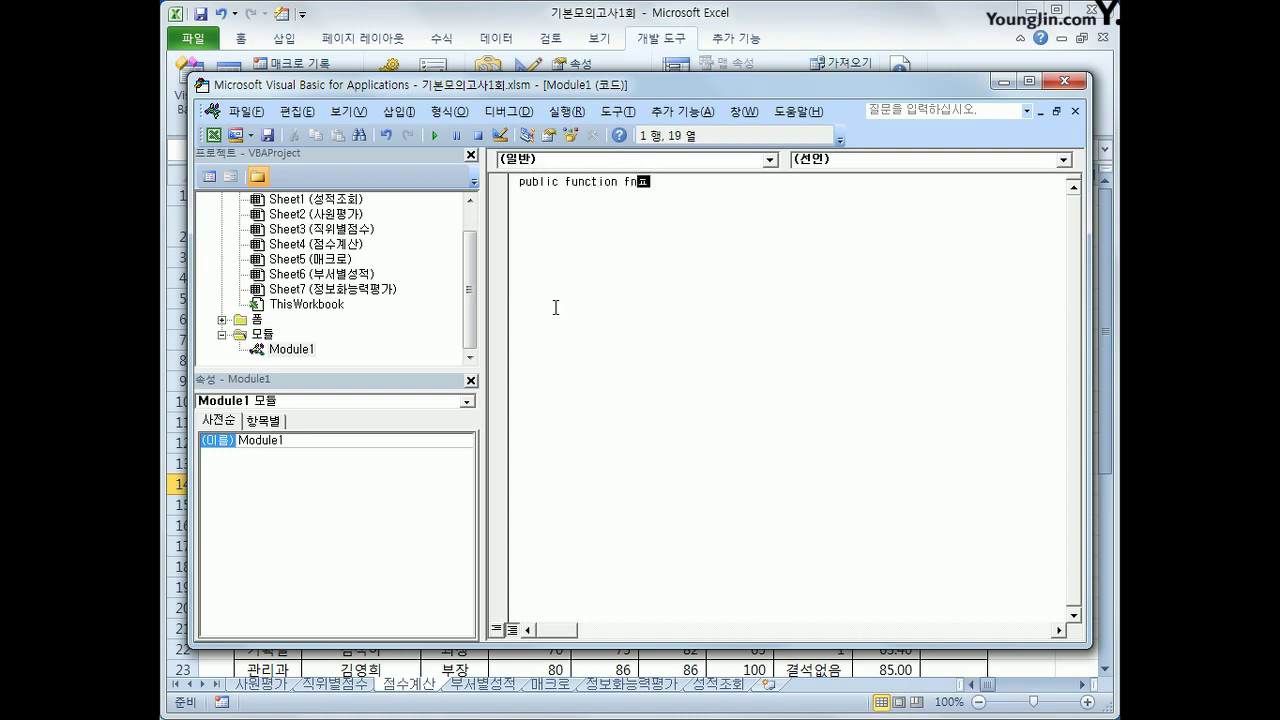
pyautogui.write('직위,정보화능력')
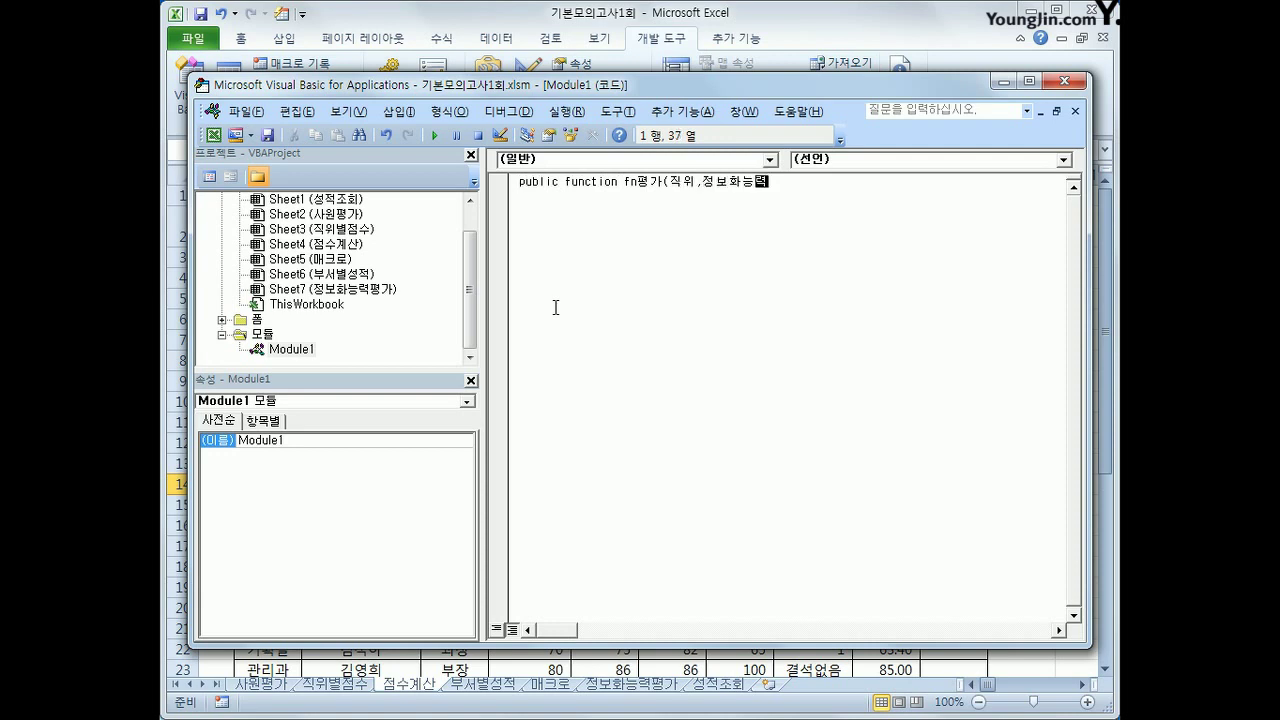
pyautogui.write(')')
pyautogui.press('Return')
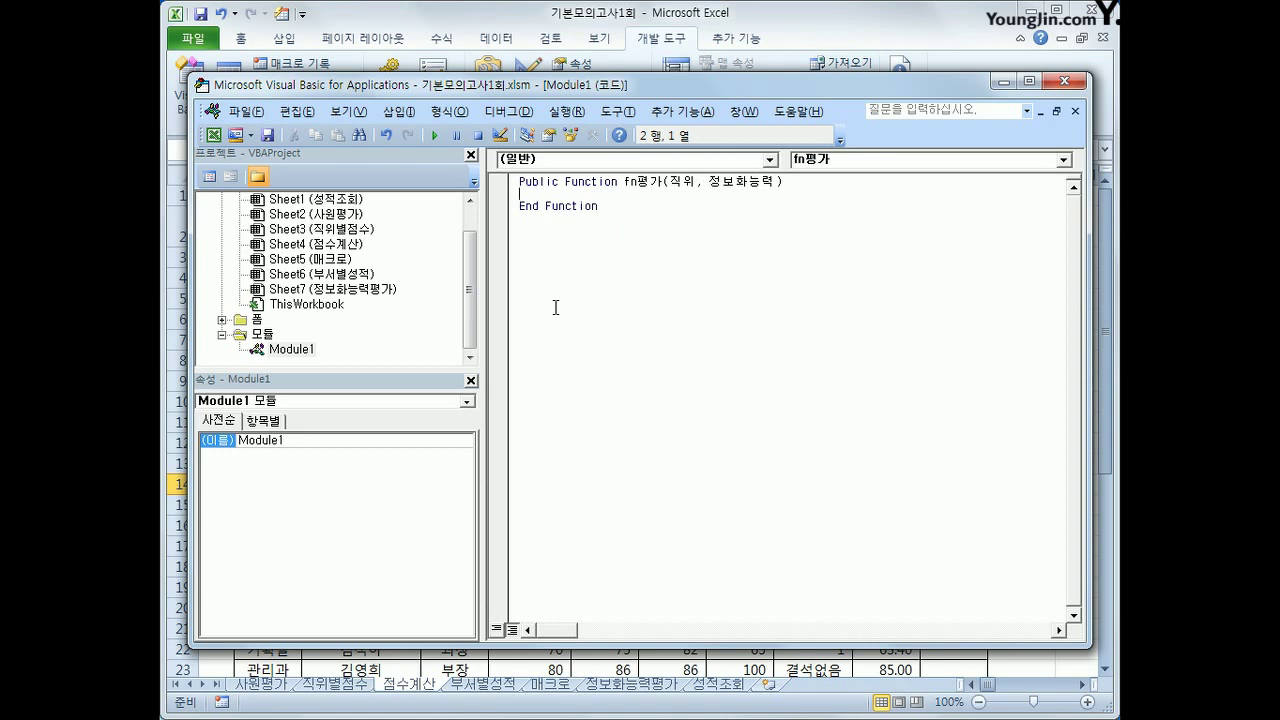
# - Begin an indented If condition in fn평가 requiring 직위 = "사원" And 정보화능력 >= 80
pyautogui.press('Return')
pyautogui.press('Tab')
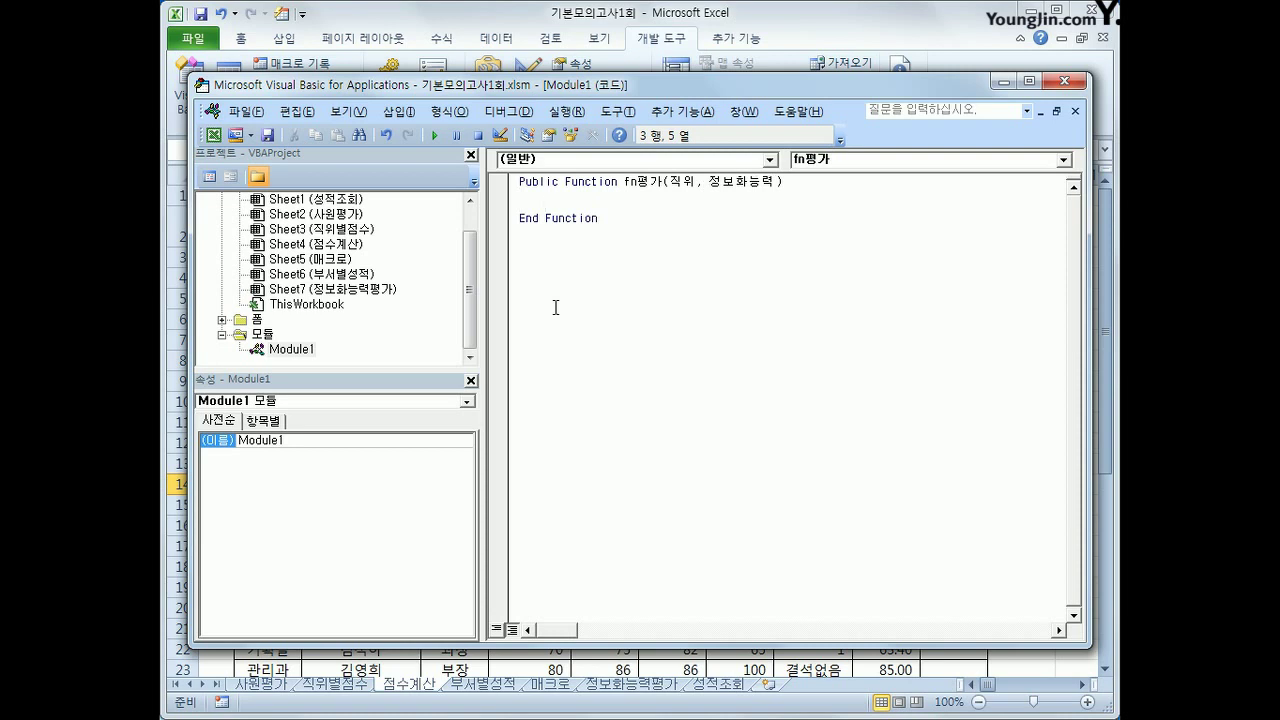
pyautogui.write('if 직위 ')
pyautogui.write('="사원"')
pyautogui.write(' 뭉')
pyautogui.press('BackSpace')
pyautogui.press('BackSpace')
pyautogui.write('and 정')
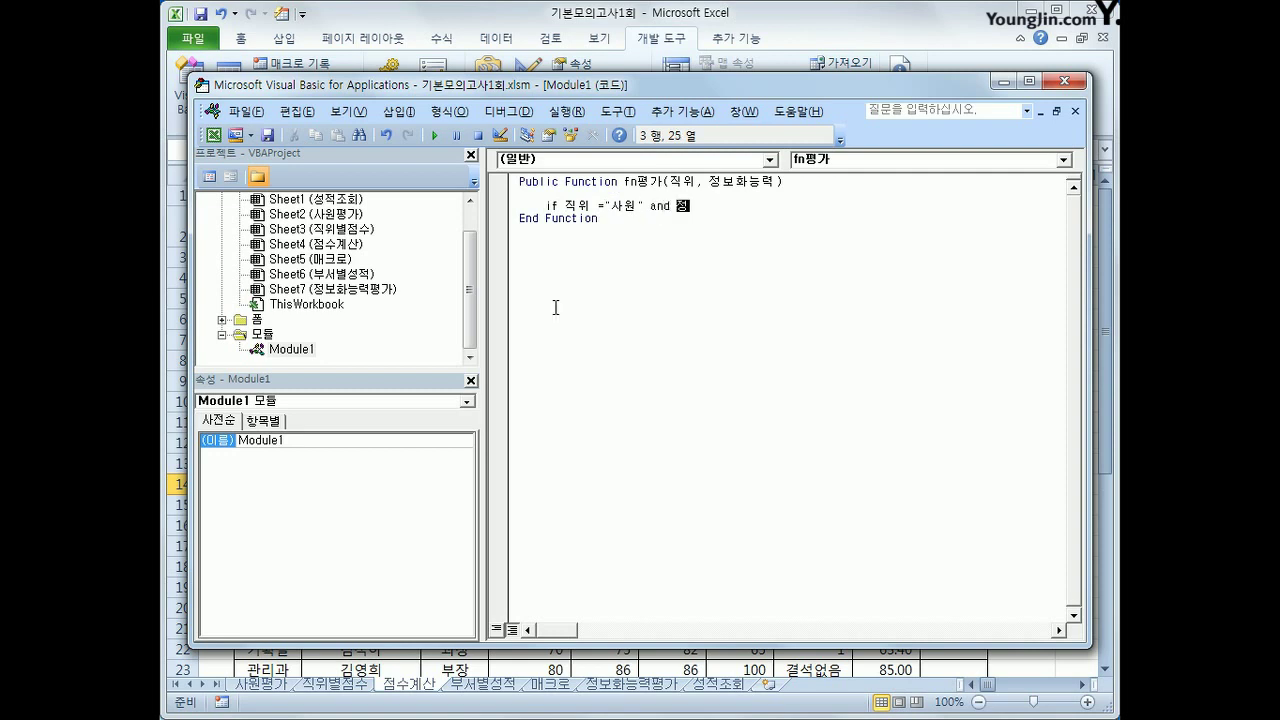
pyautogui.write('보화능력 >=80')
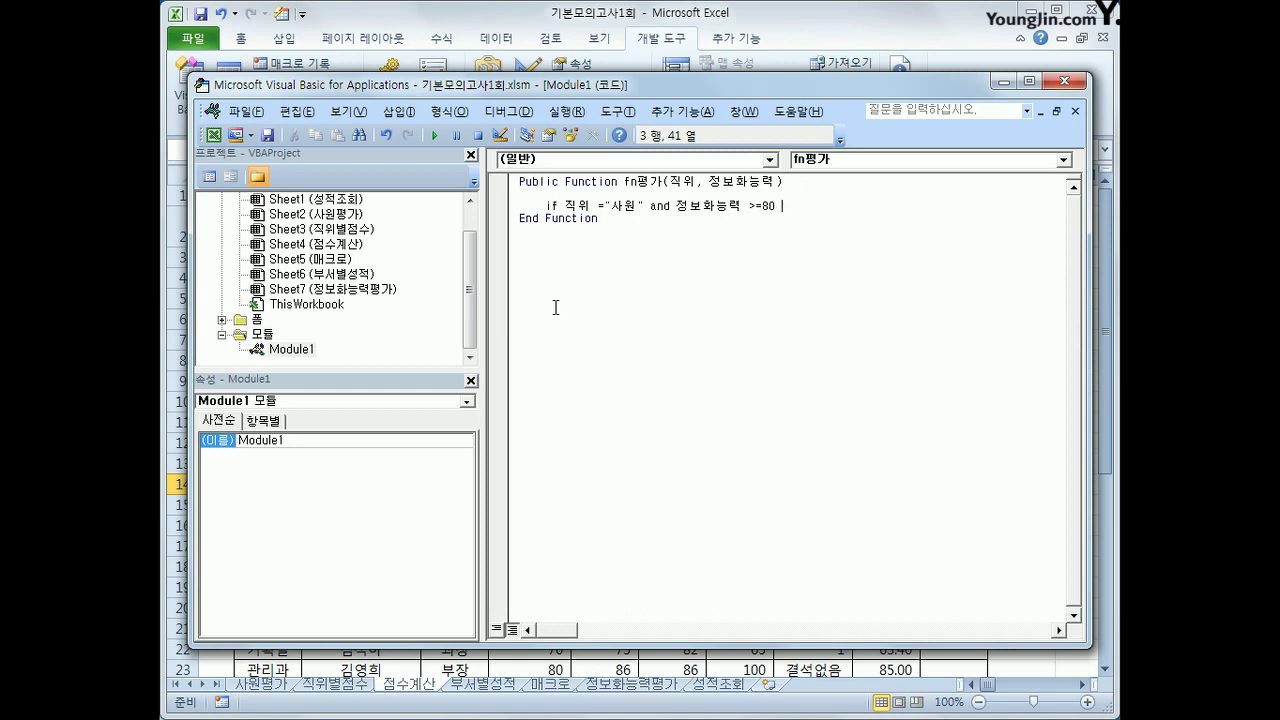
# - Enclose the 사원 condition of the If line in parentheses
pyautogui.click(563, 207)
pyautogui.write('(')
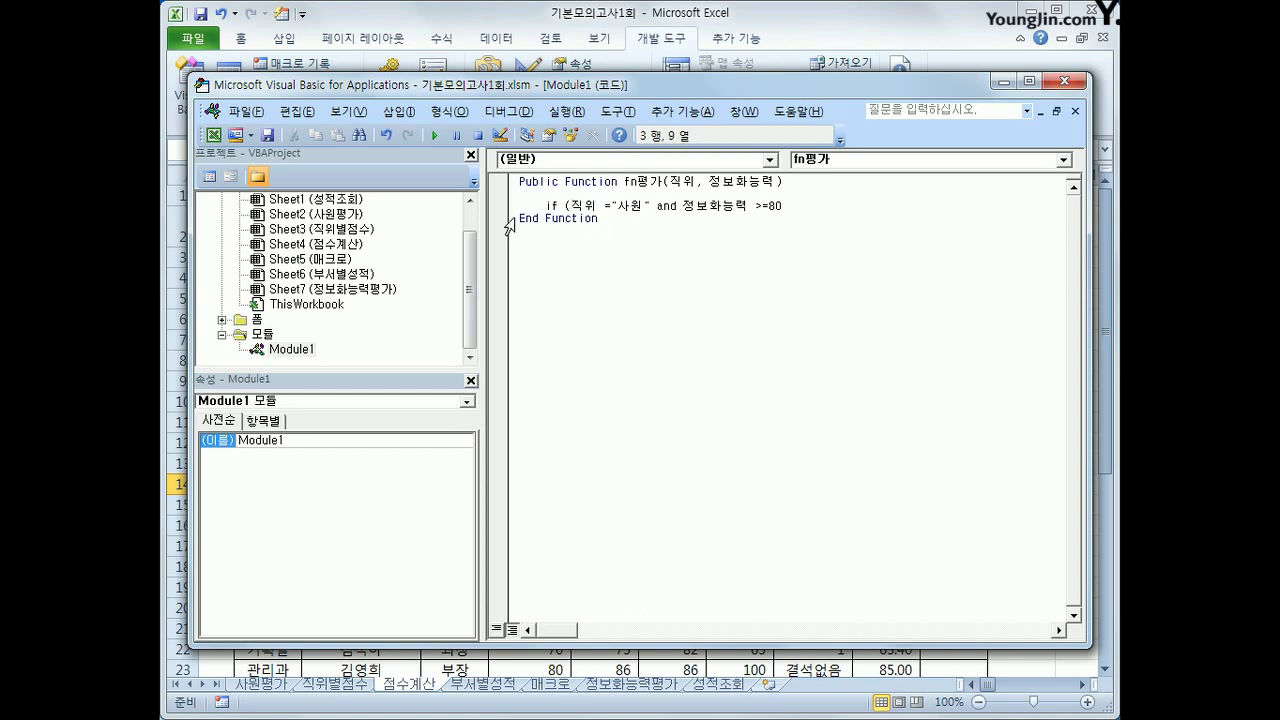
pyautogui.click(817, 204)
pyautogui.click(785, 208)
pyautogui.write(')')
# - Extend the If line with Or (직위 = "대리" And 정보화능력 >= 85) and close it with Then
pyautogui.press('End')
pyautogui.write('or (w')
pyautogui.press('BackSpace')
pyautogui.write('직위="대리" and')
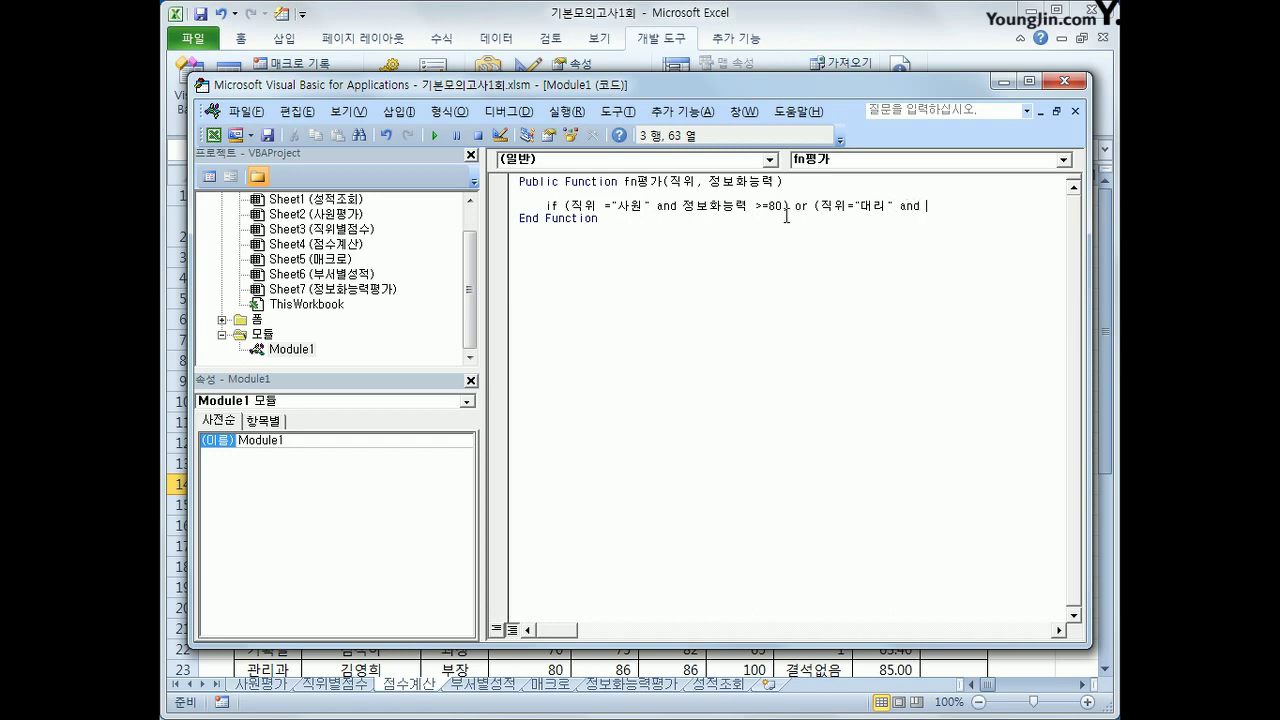
pyautogui.write(' 정보화능력 >=85) then')
pyautogui.press('Return')
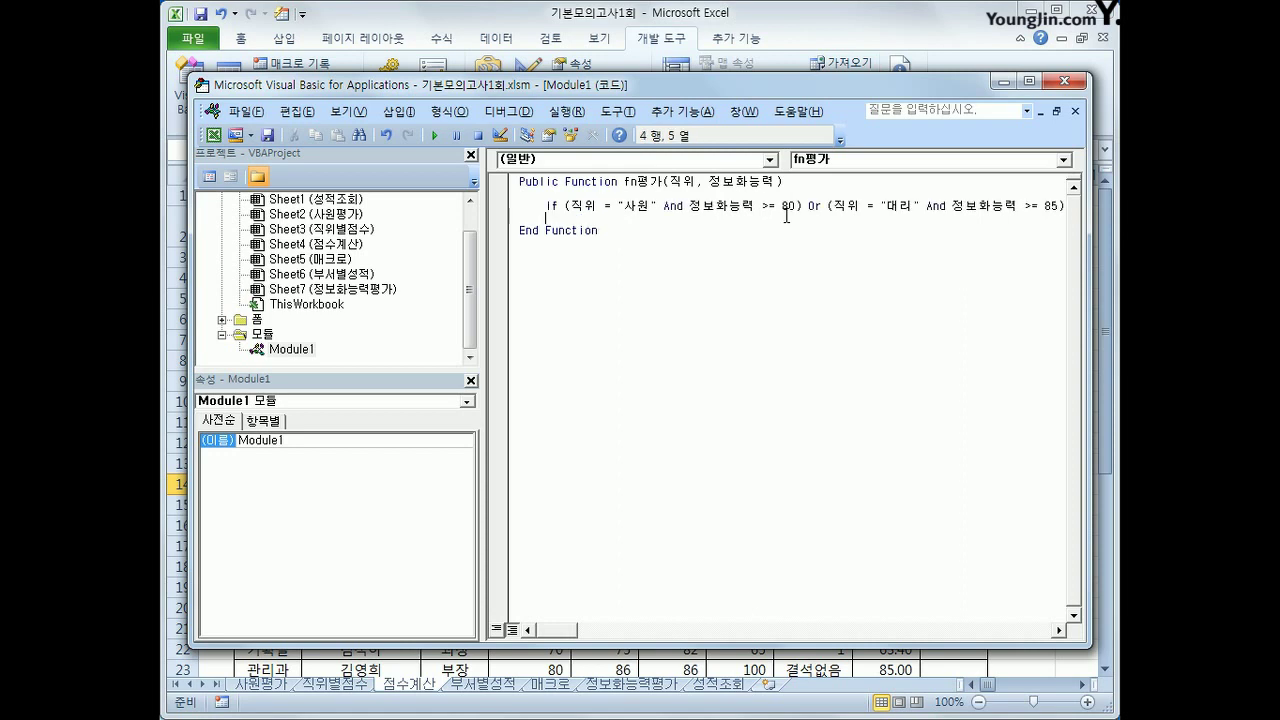
# - Assign "우수사원" to fn평가 for the case where the If condition is met
pyautogui.write('fn')
pyautogui.write('평가 = "우수사원"')
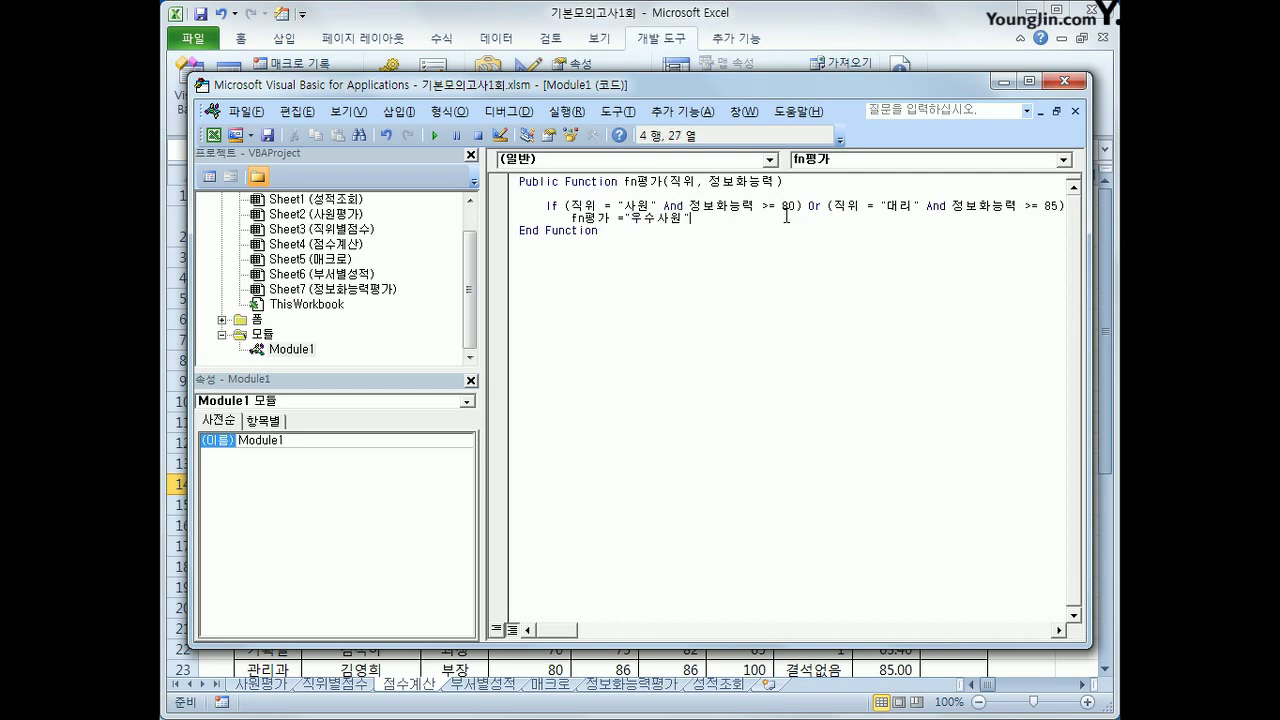
pyautogui.press('Return')
# - Add an Else branch that assigns an empty string "" to fn평가 and close the block with End If
pyautogui.write('else')
pyautogui.press('Return')
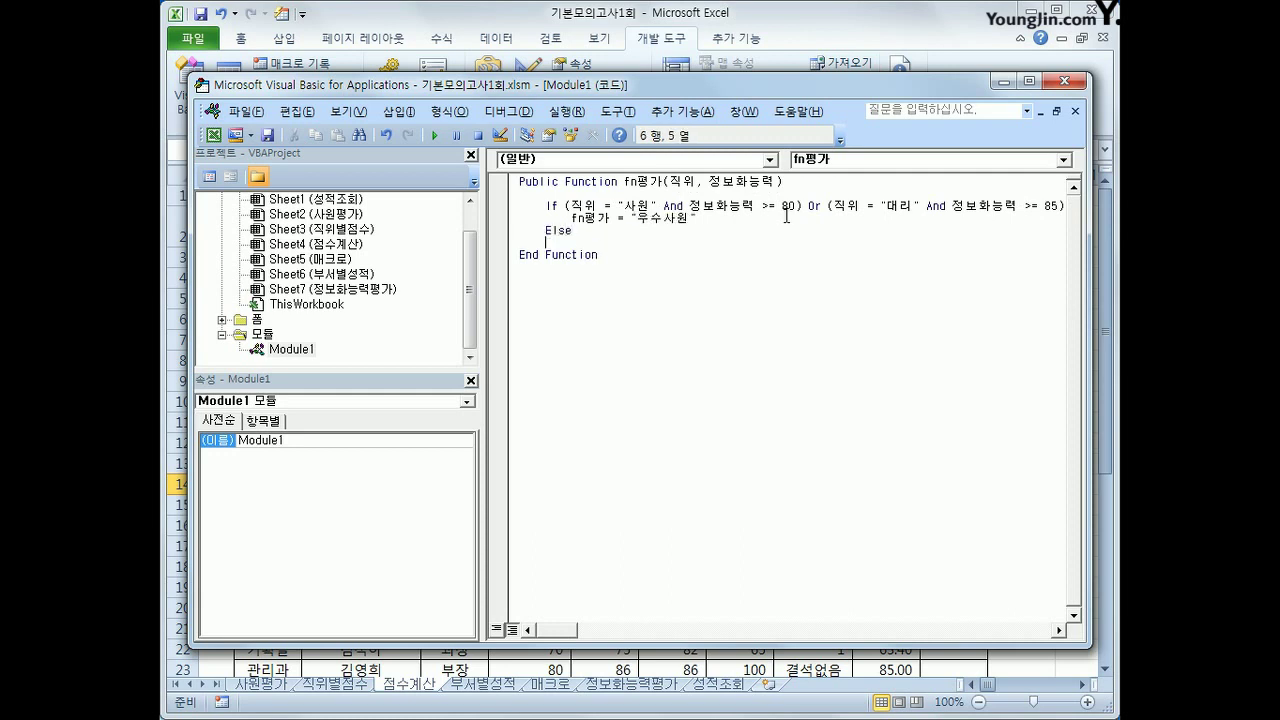
pyautogui.press('Tab')
pyautogui.write('fn평가 ')
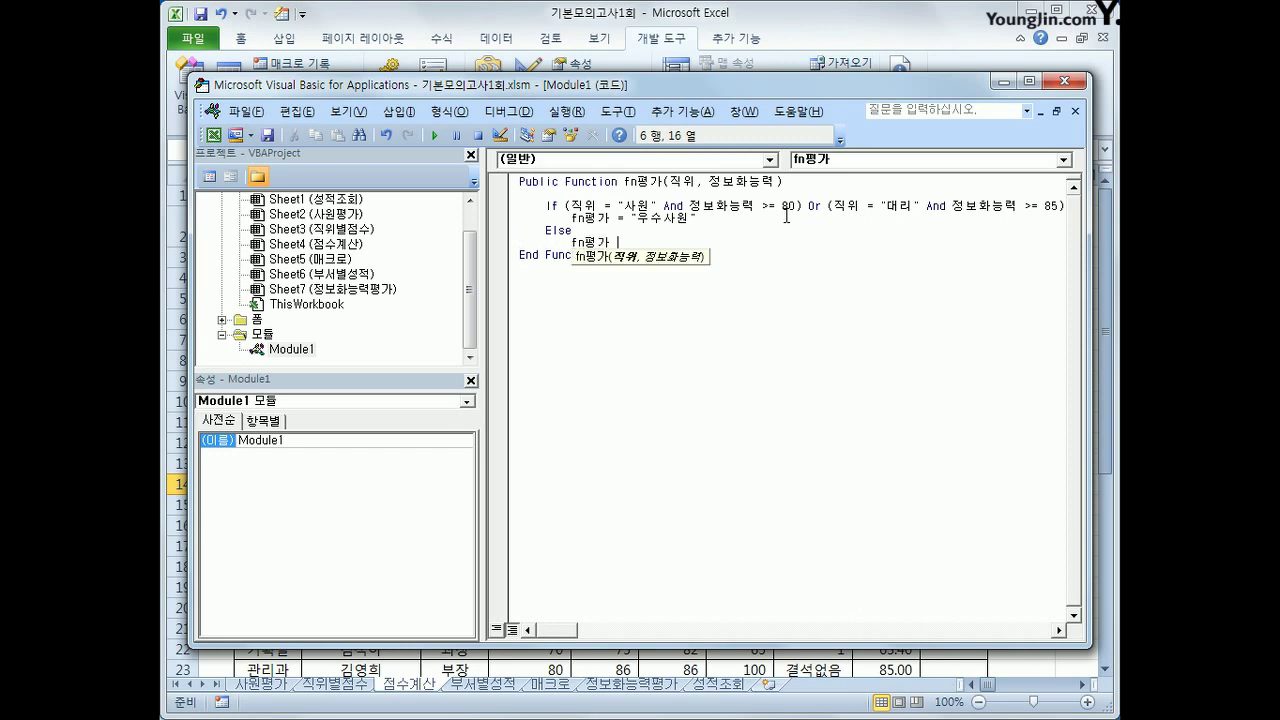
pyautogui.write('= ""')
pyautogui.press('Return')
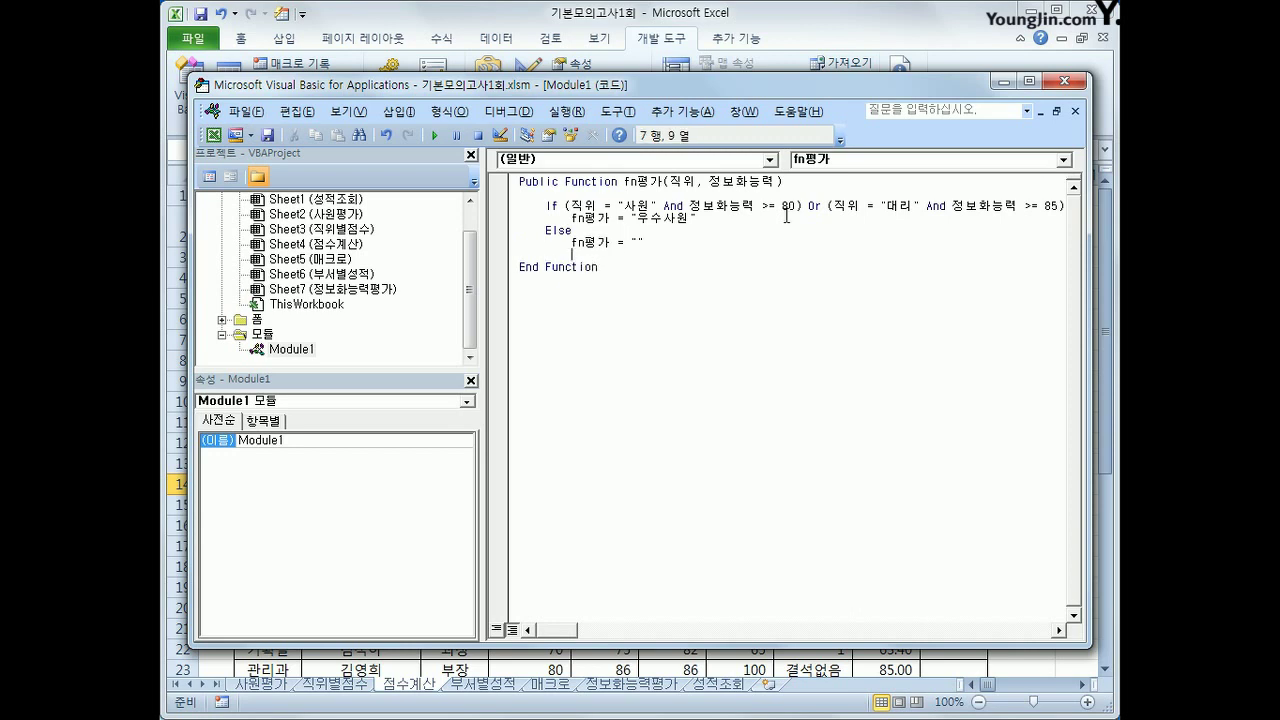
pyautogui.press('BackSpace')
pyautogui.write('end if')
pyautogui.press('Return')
pyautogui.press('Up')
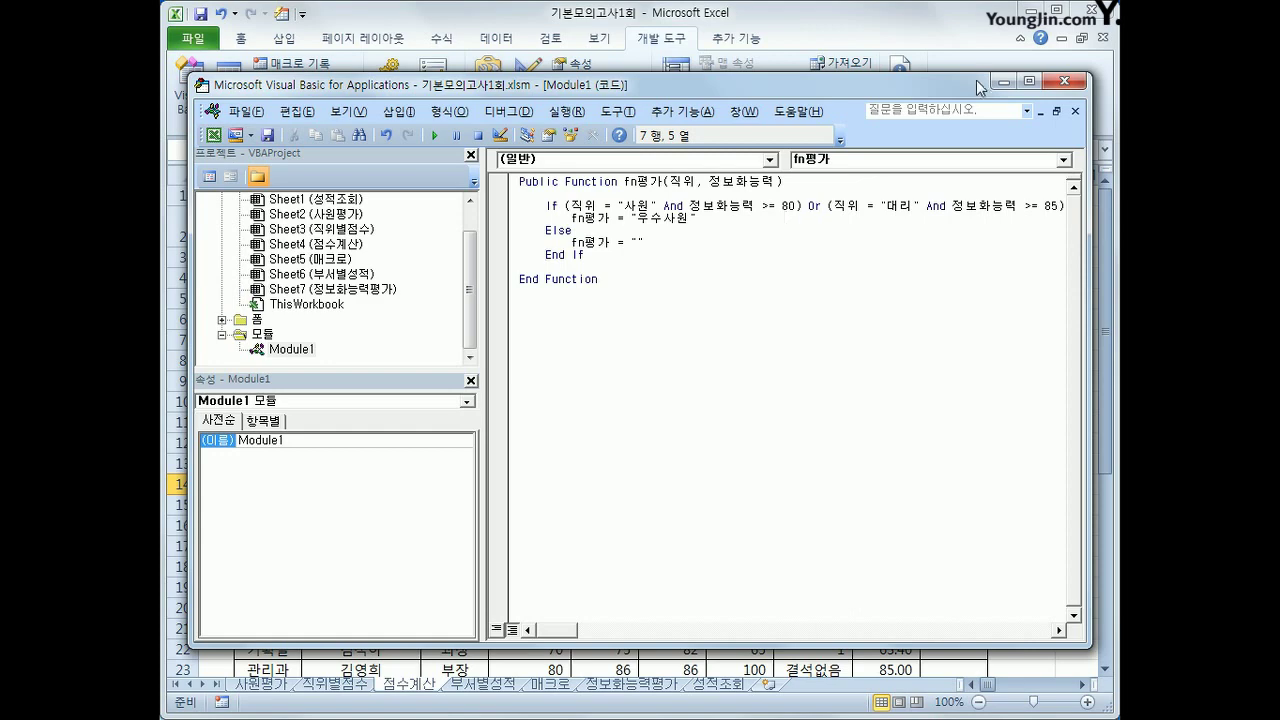
# - Return from the code editor to the worksheet and insert the user-defined (사용자 정의) function fn평가 in K14
pyautogui.click(1076, 80)
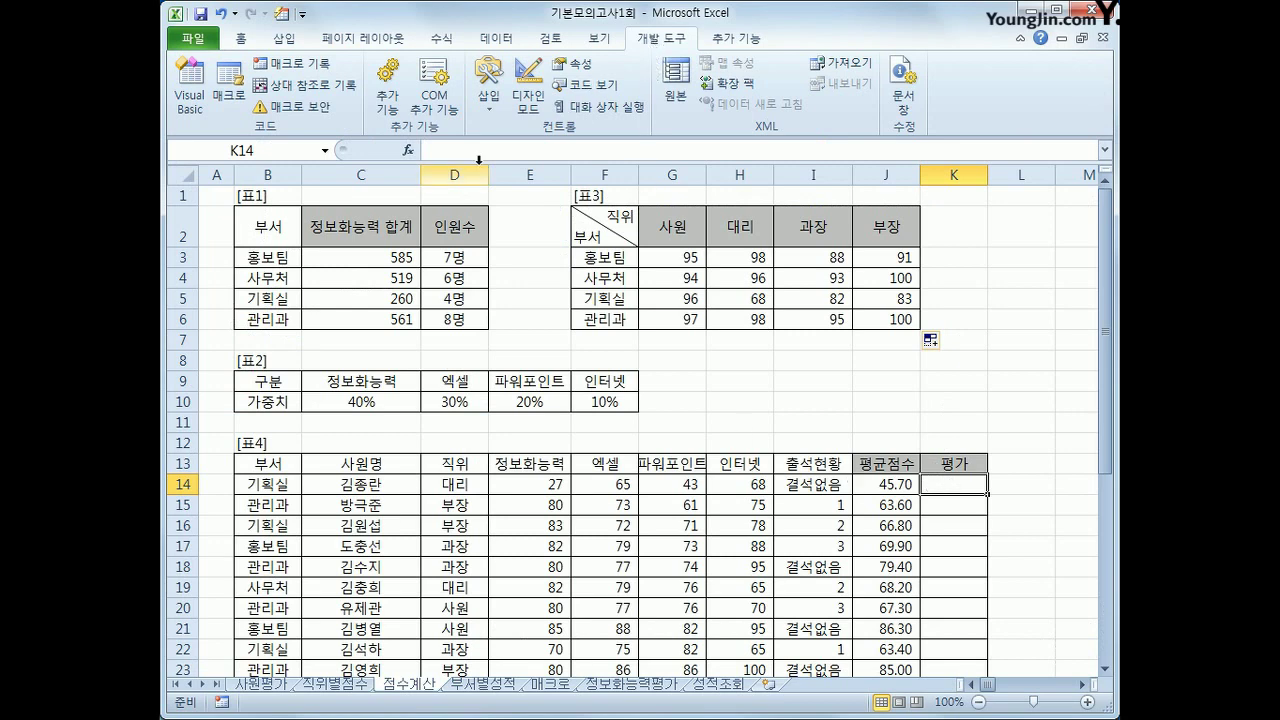
pyautogui.click(410, 150)
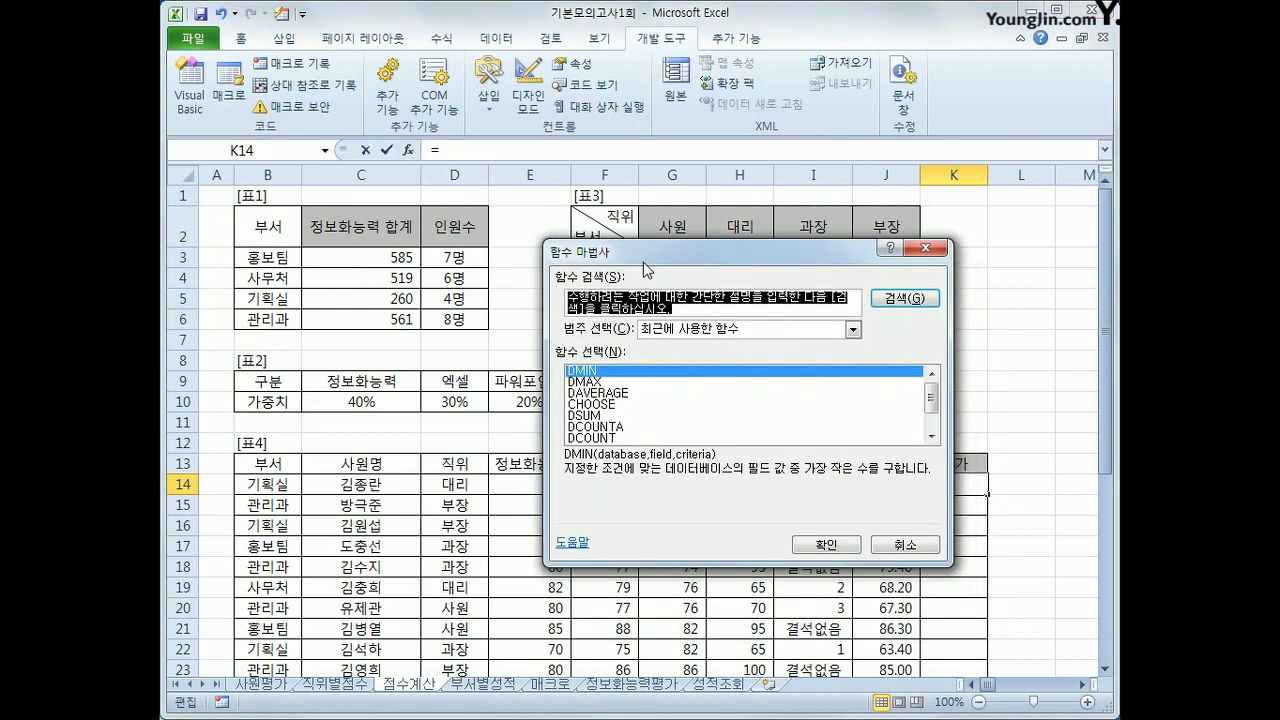
pyautogui.click(677, 327)
pyautogui.click(697, 470)
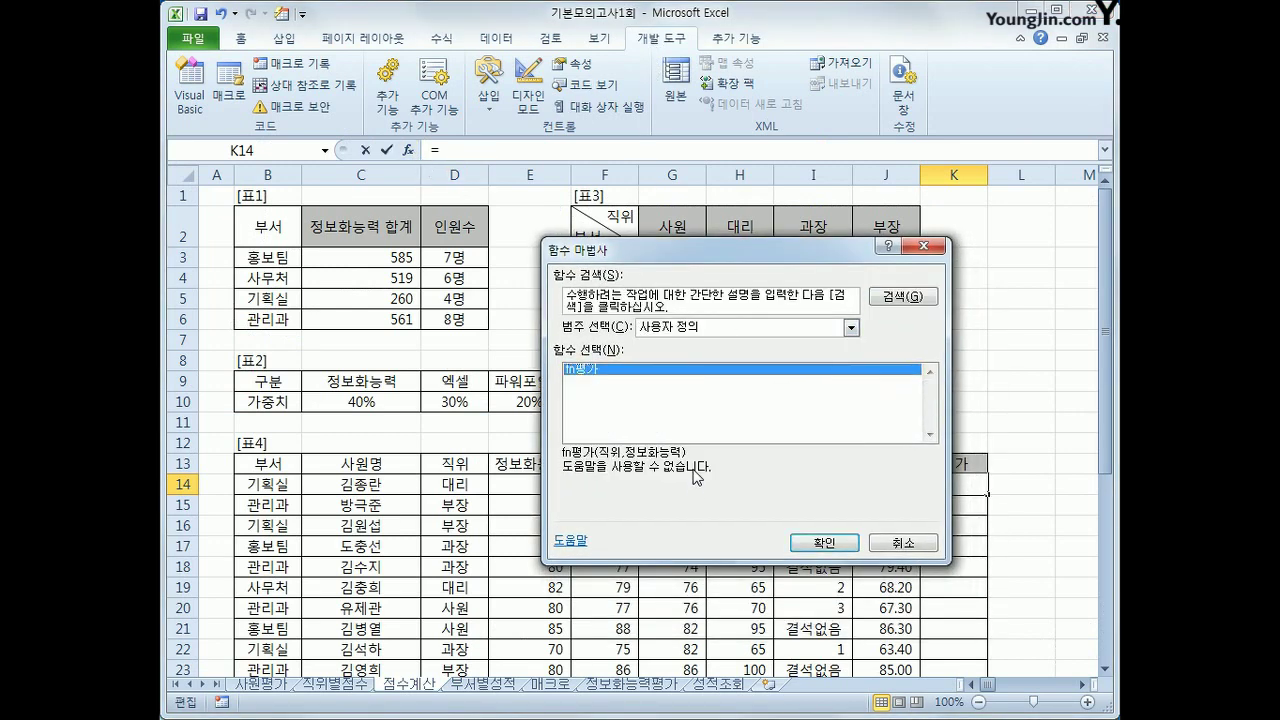
pyautogui.click(824, 542)
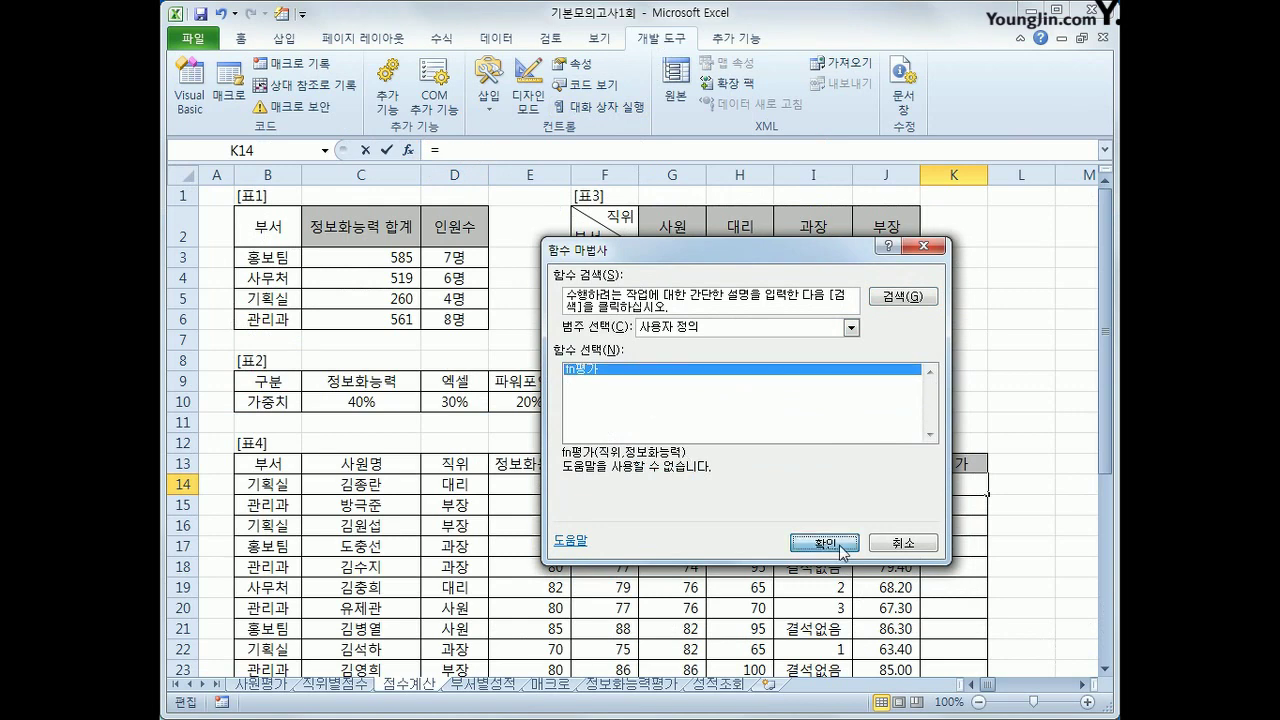
# - Set the fn평가 arguments to D14 for 직위 and E14 for 정보화능력, and enter the formula
pyautogui.click(458, 485)
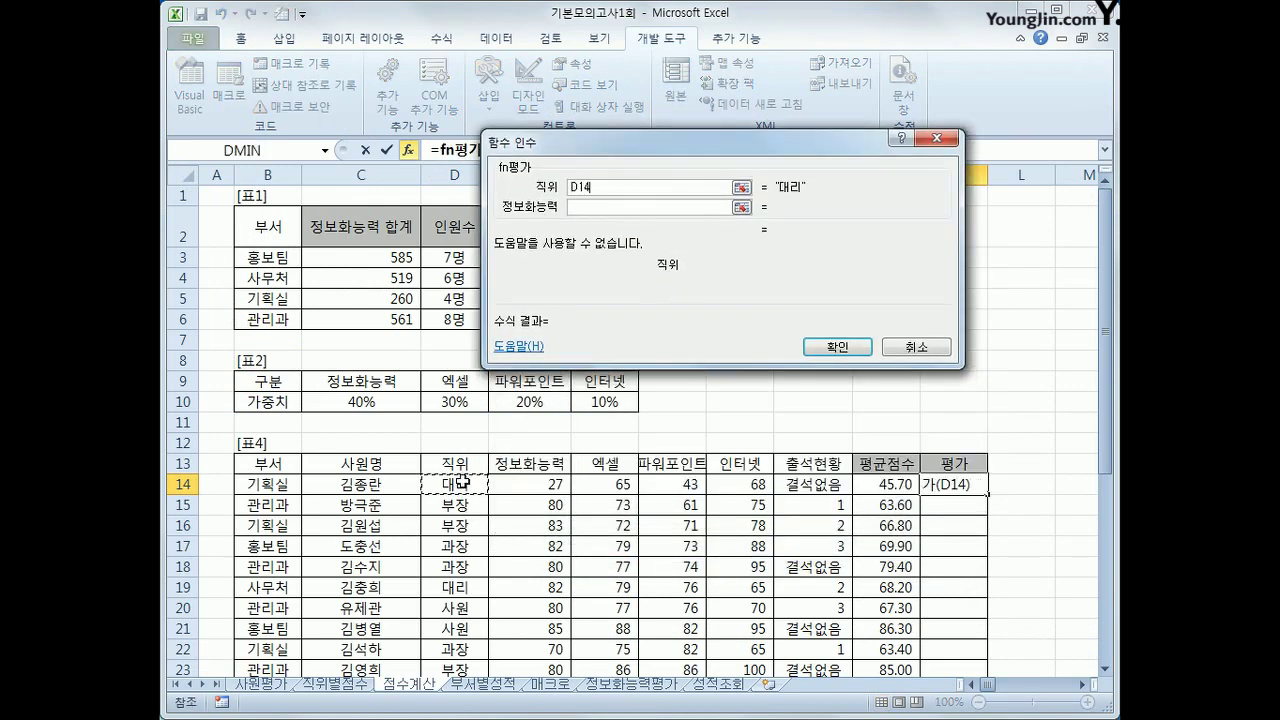
pyautogui.click(576, 207)
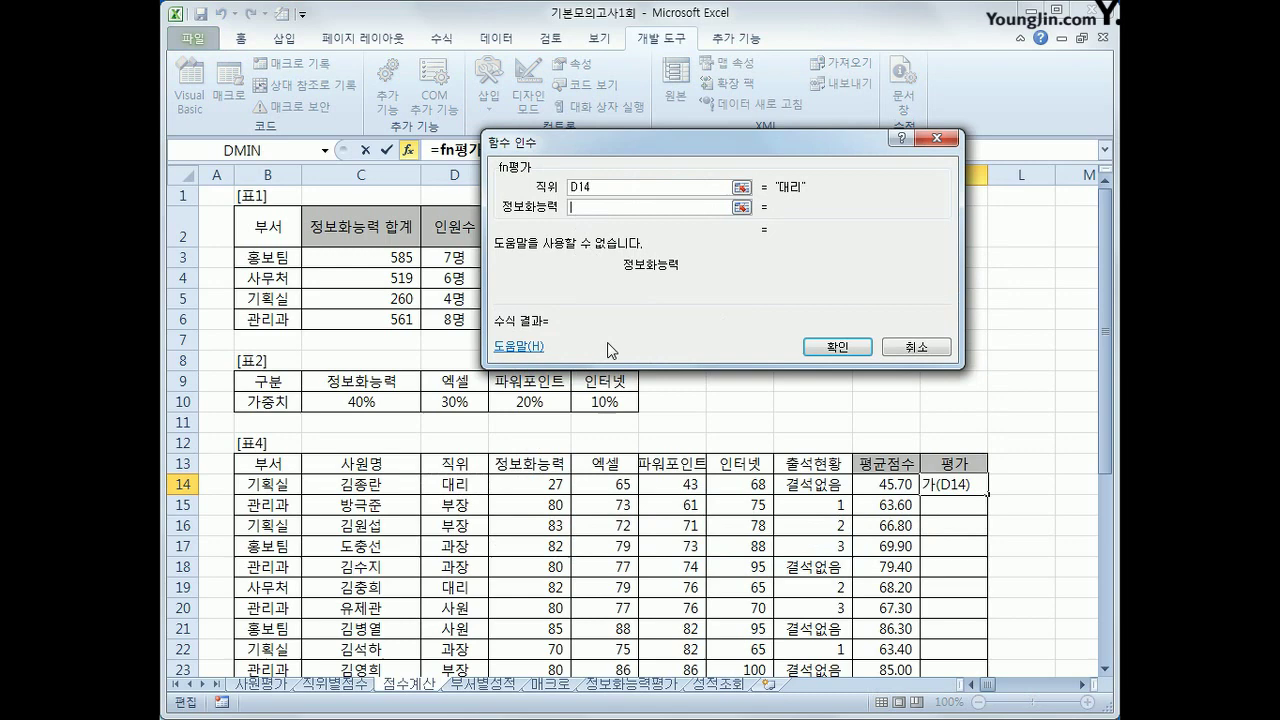
pyautogui.click(550, 485)
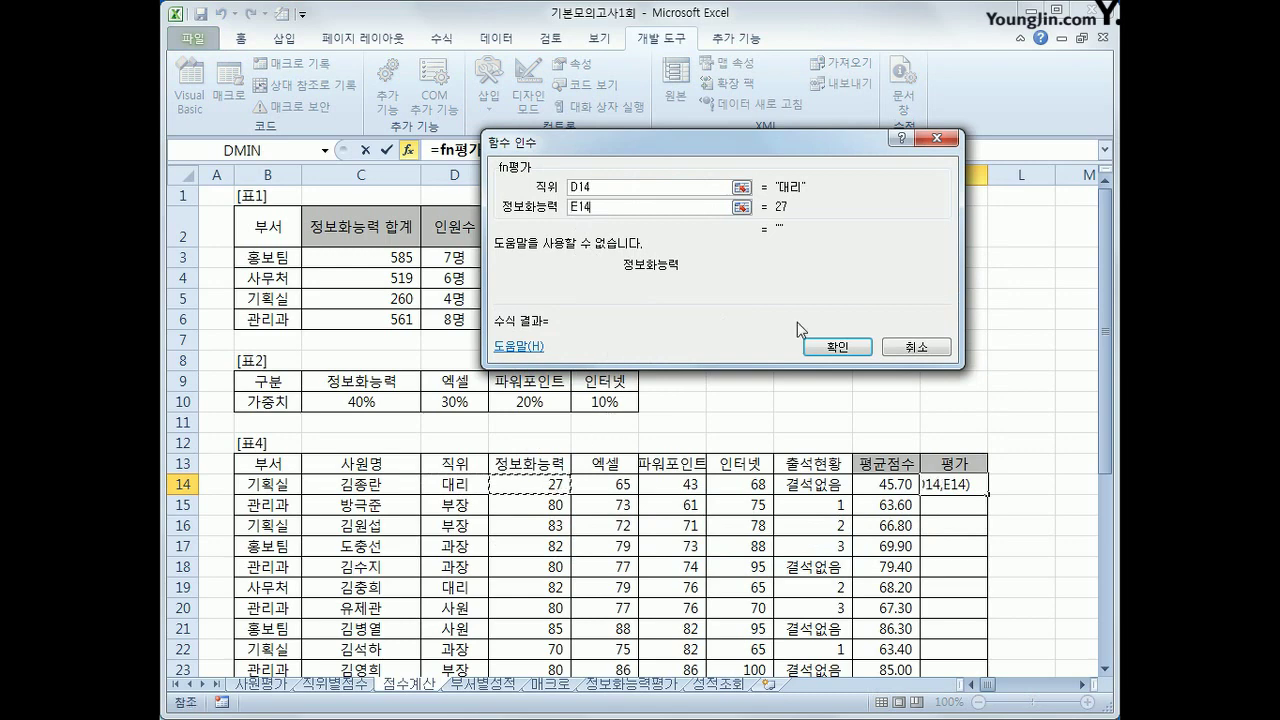
pyautogui.click(849, 349)
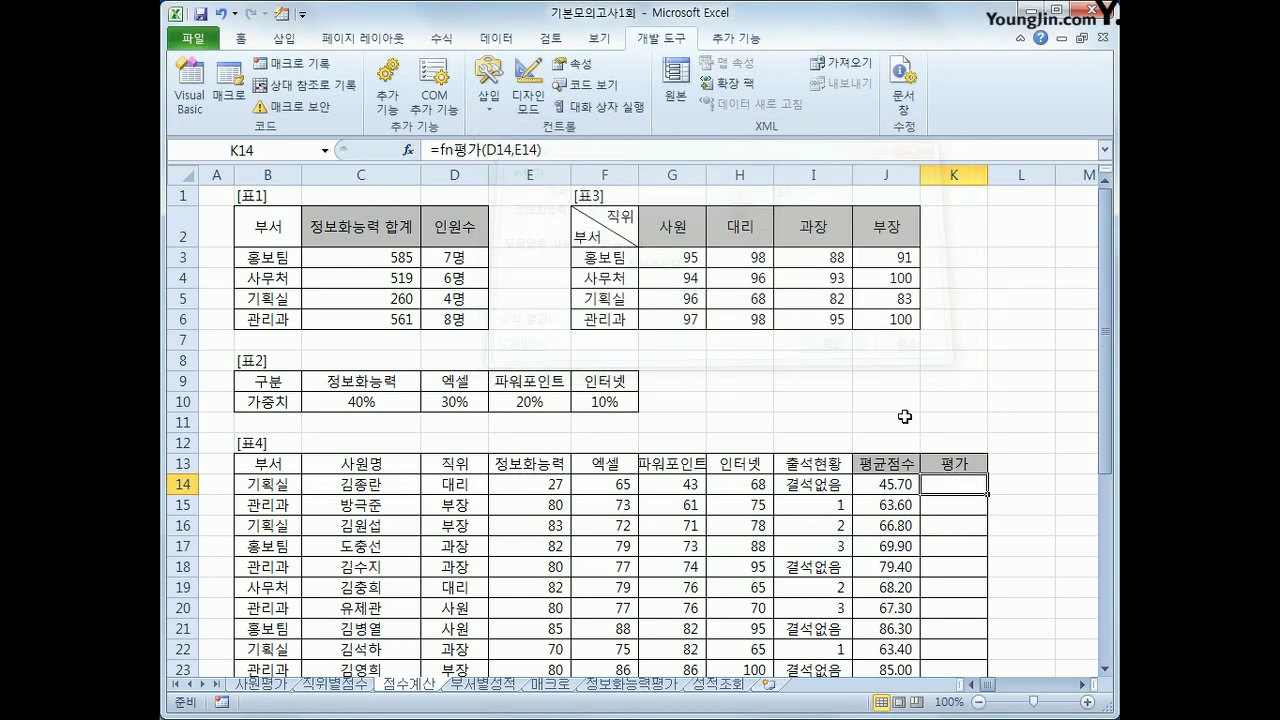
# - Fill the fn평가 formula from K14 down the 평가 column of 표4, check the rows and return to cell A1
pyautogui.doubleClick(995, 497)
pyautogui.scroll(-4, 995, 497)
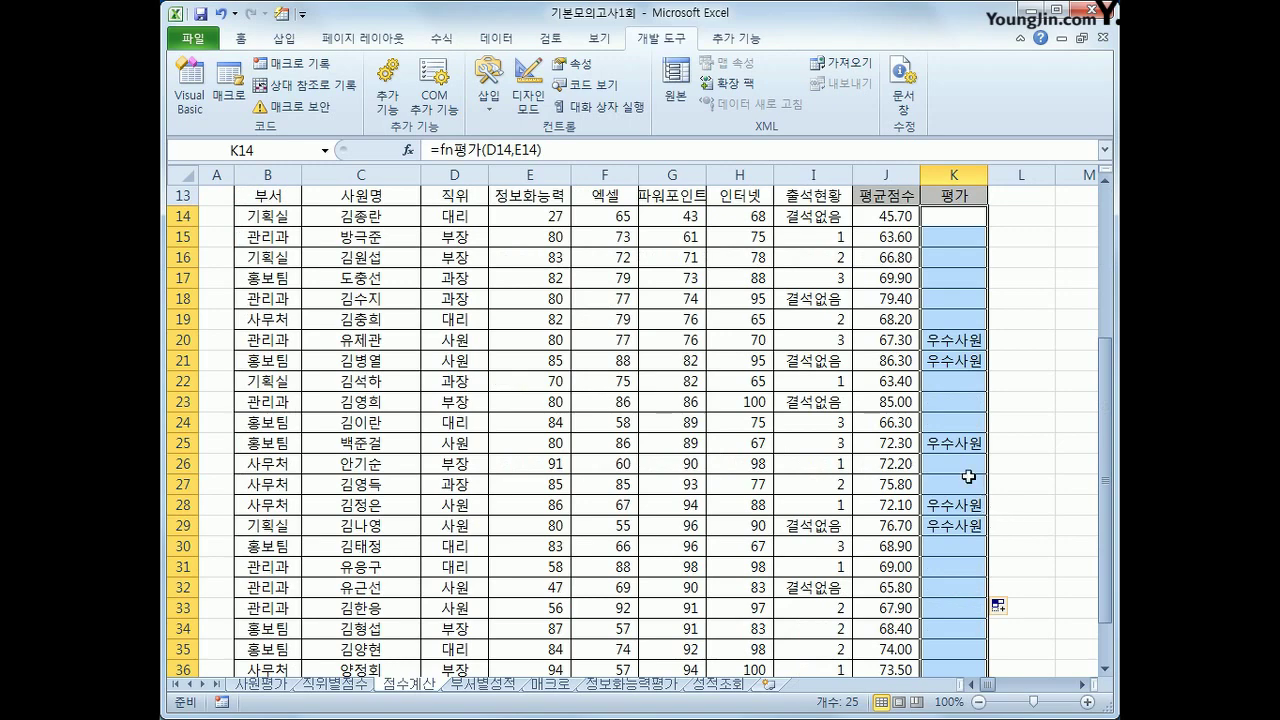
pyautogui.scroll(-3, 963, 508)
pyautogui.scroll(3, 962, 505)
pyautogui.scroll(4, 560, 438)
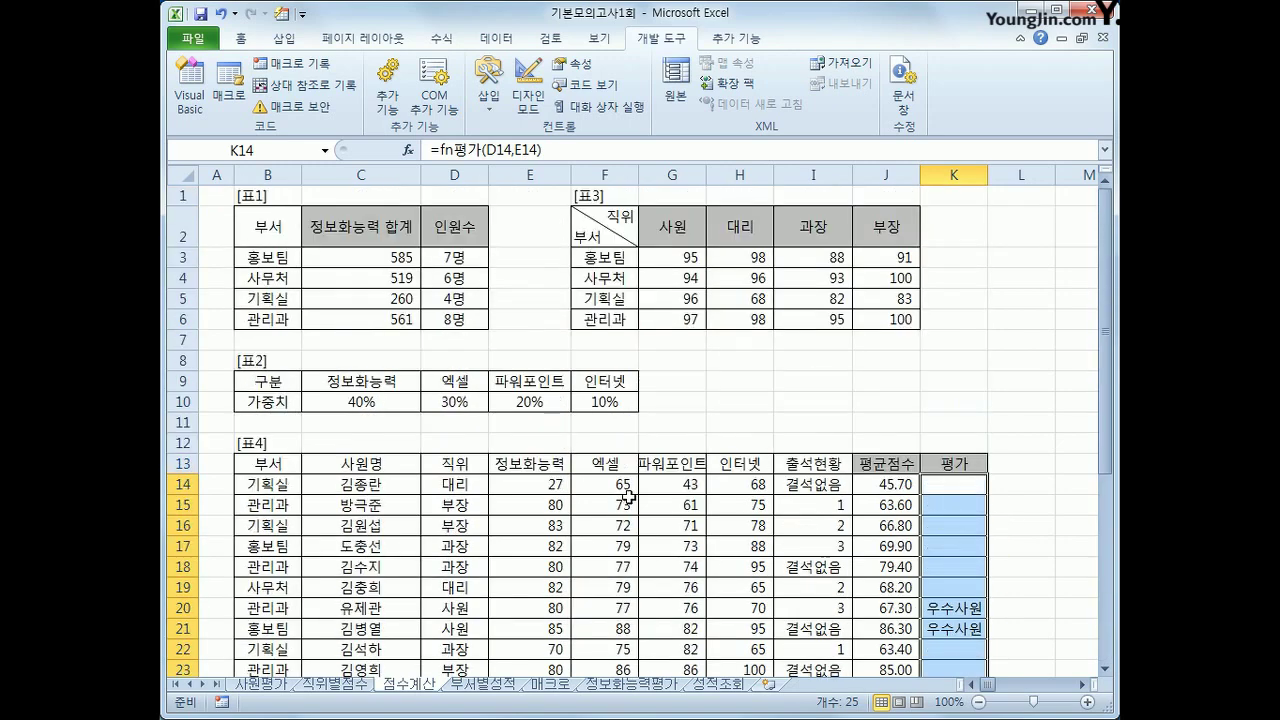
pyautogui.click(220, 195)
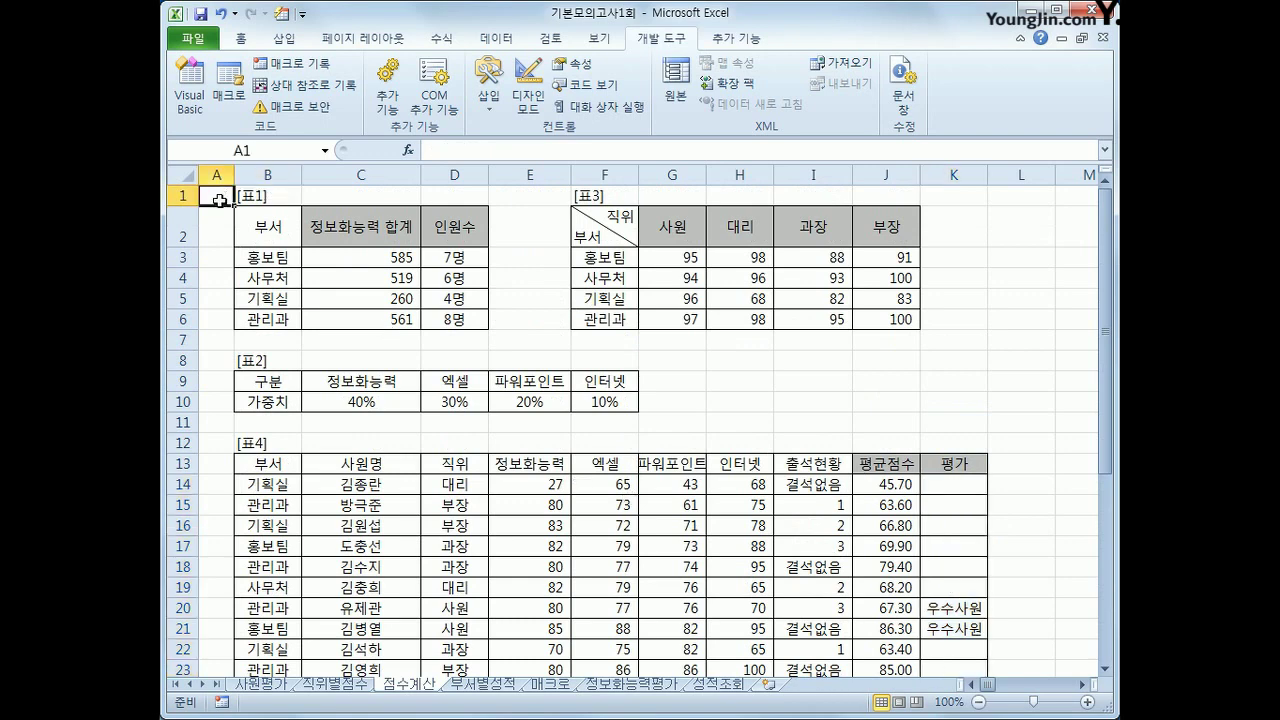
# - On the 부서별성적 sheet, start a pivot table from the data range A1:H26
pyautogui.hotkey('ctrl', 'pagedown')
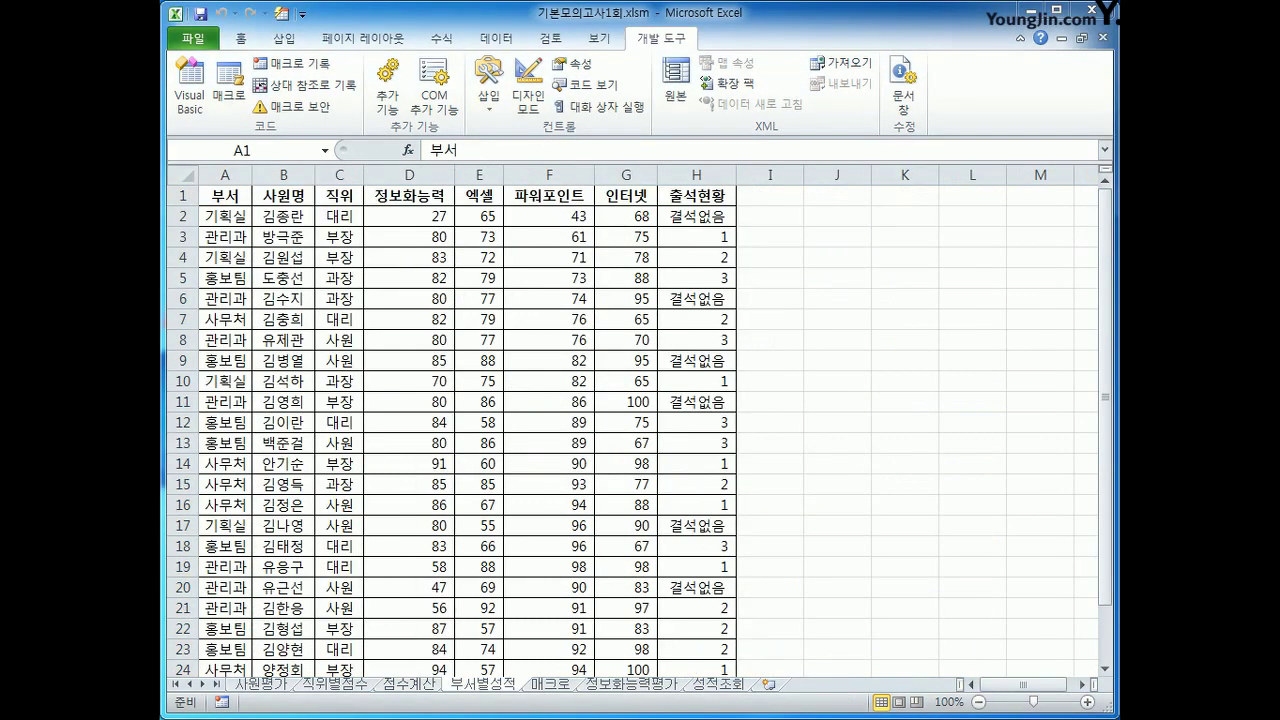
pyautogui.click(212, 196)
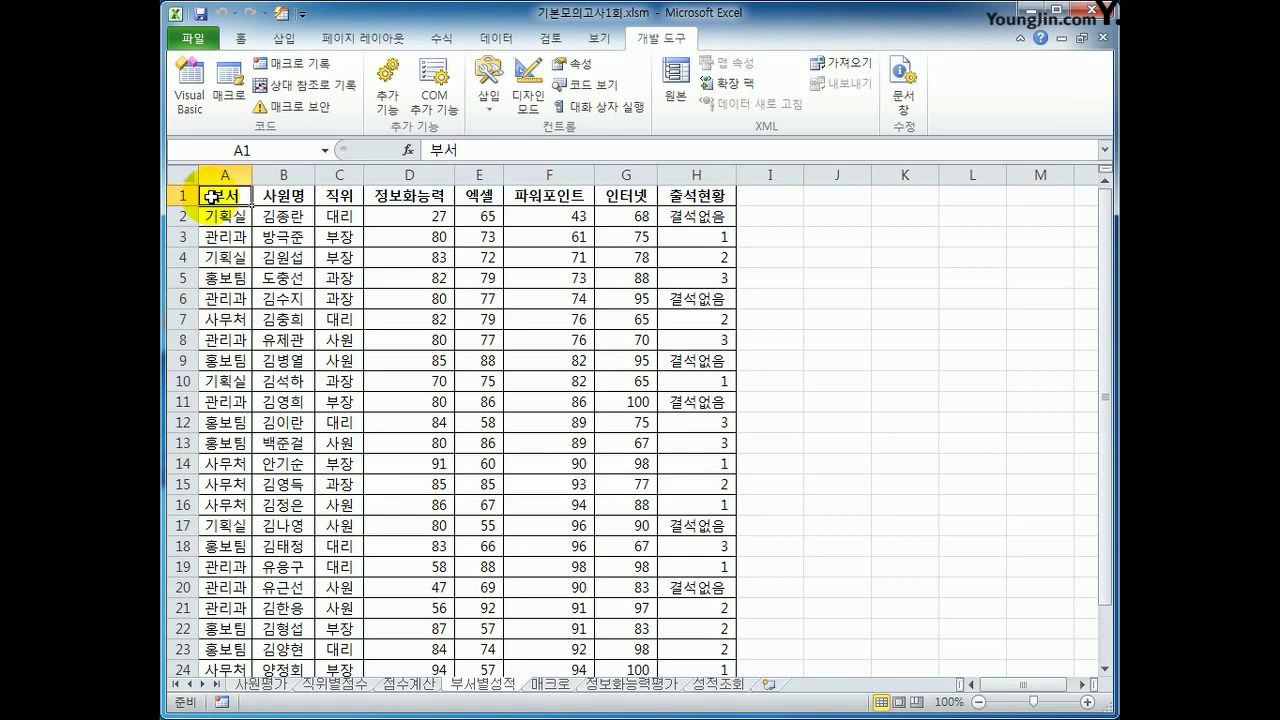
pyautogui.click(282, 38)
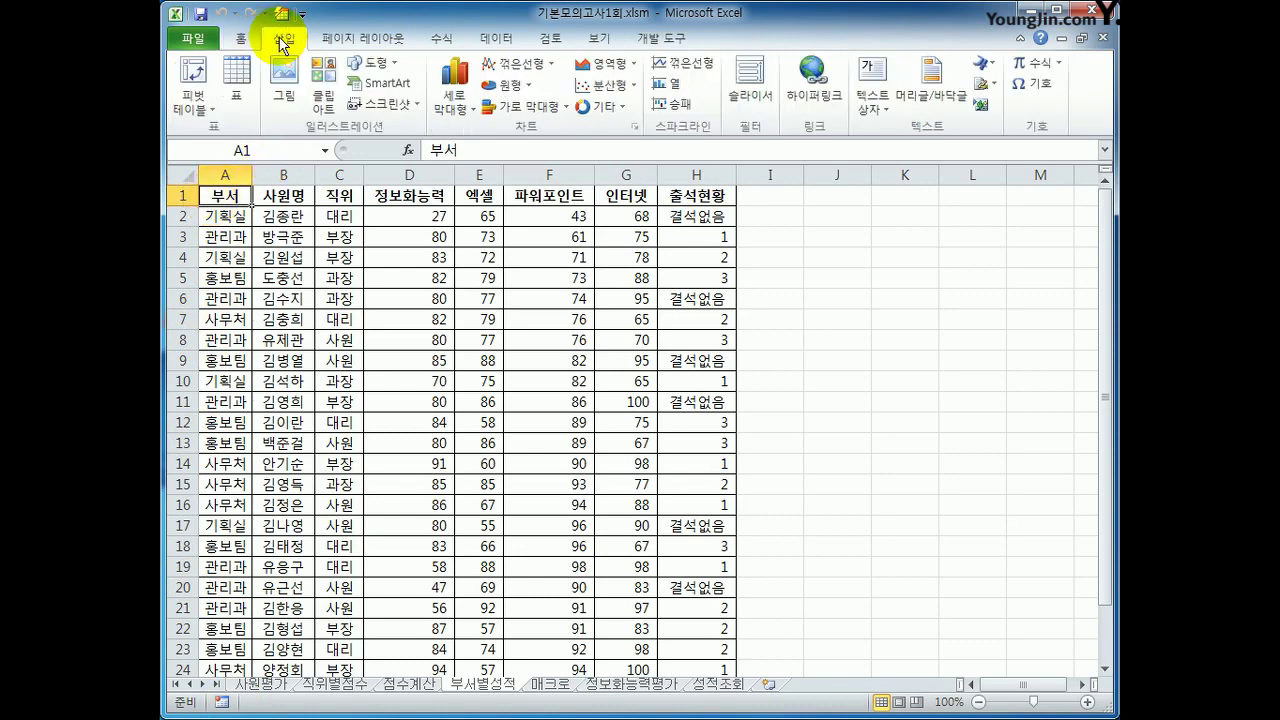
pyautogui.click(195, 75)
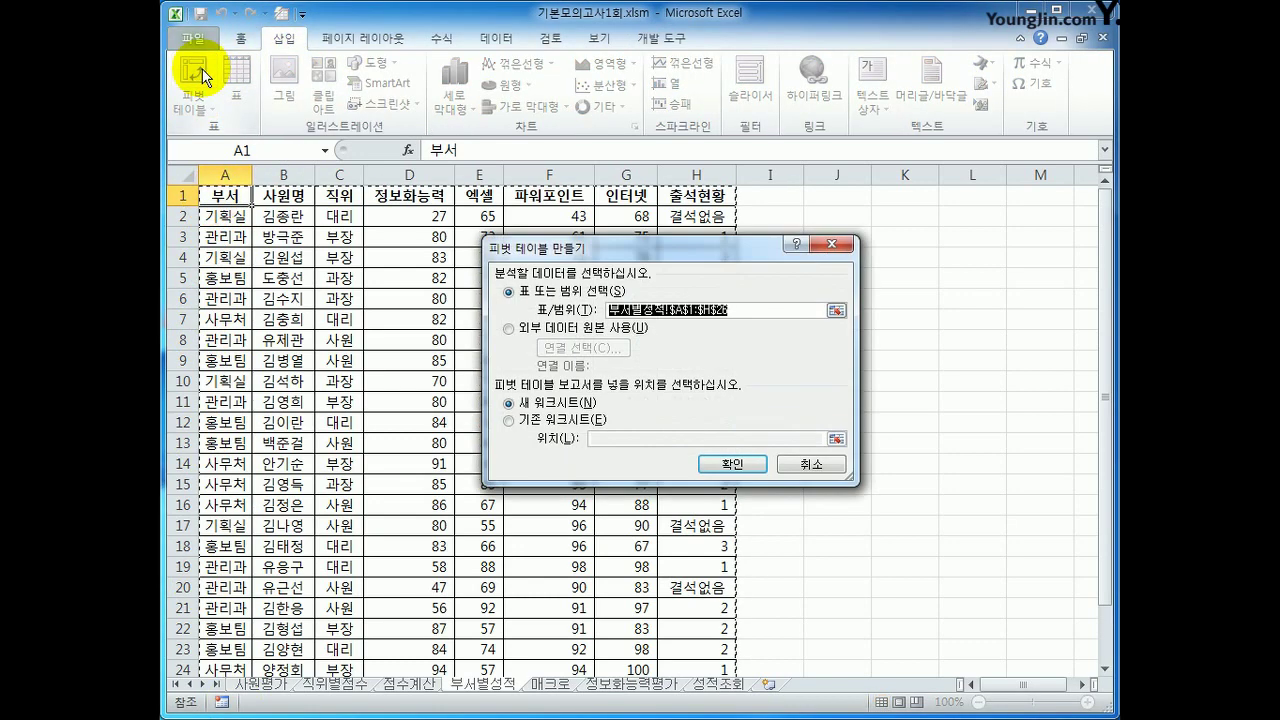
pyautogui.scroll(-2, 963, 414)
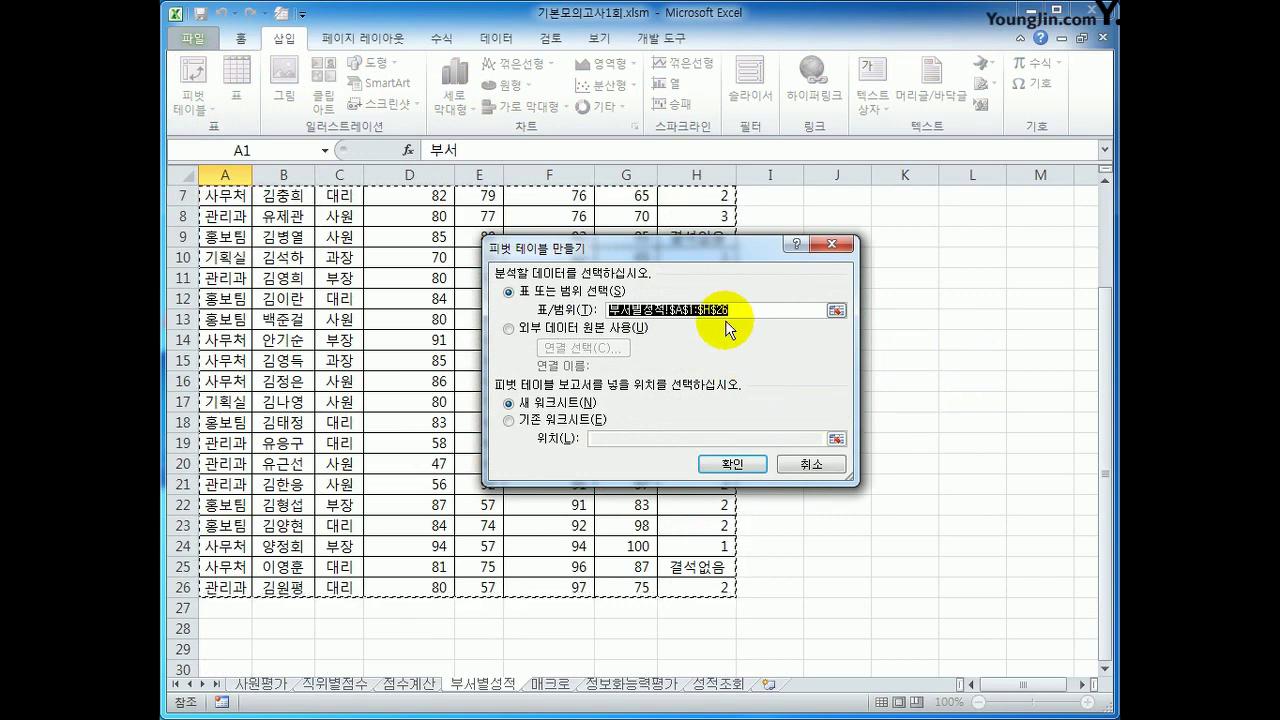
# - Place the pivot table in the existing worksheet (기존 워크시트) at cell J4 and create it
pyautogui.click(586, 422)
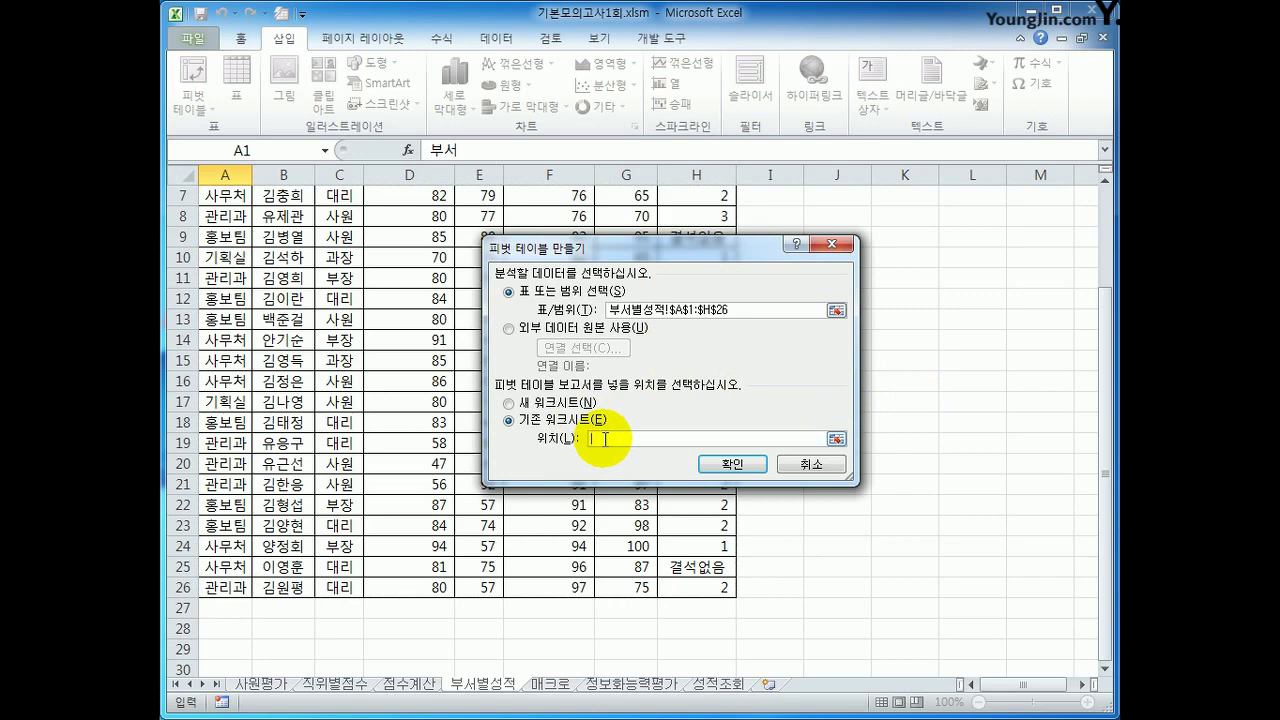
pyautogui.scroll(2, 986, 451)
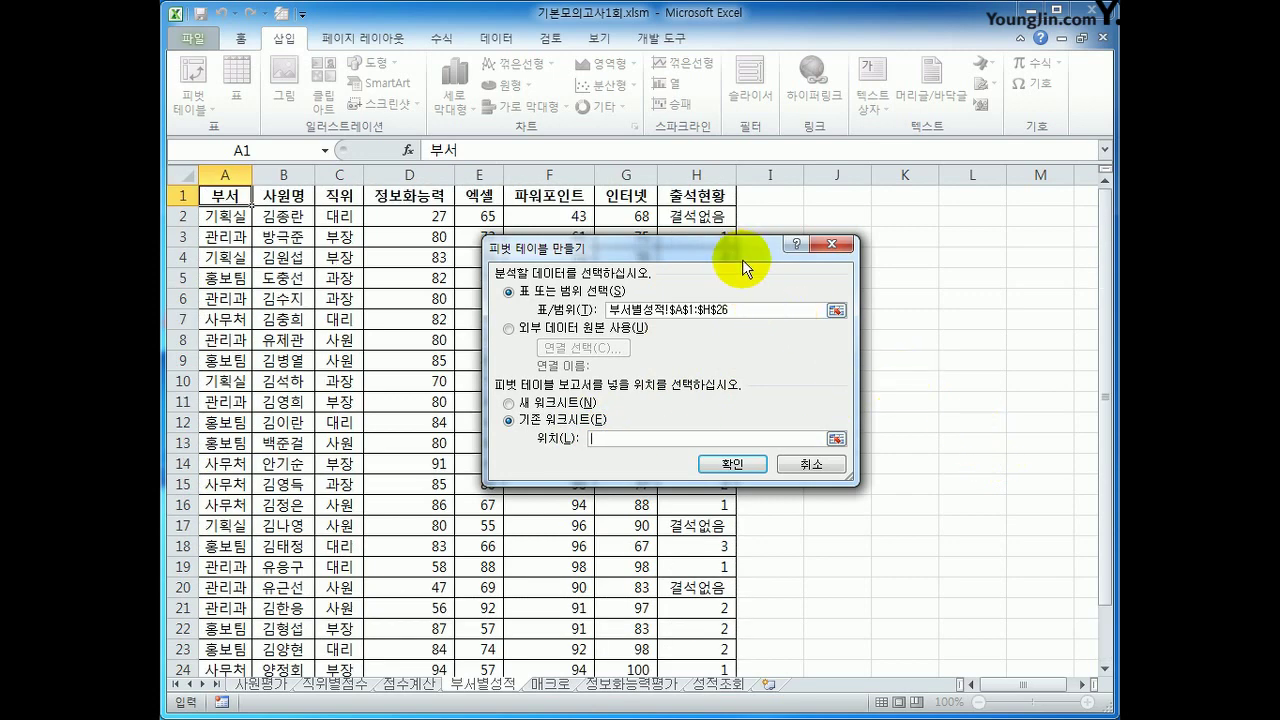
pyautogui.moveTo(742, 259); pyautogui.dragTo(572, 248)
pyautogui.click(828, 217)
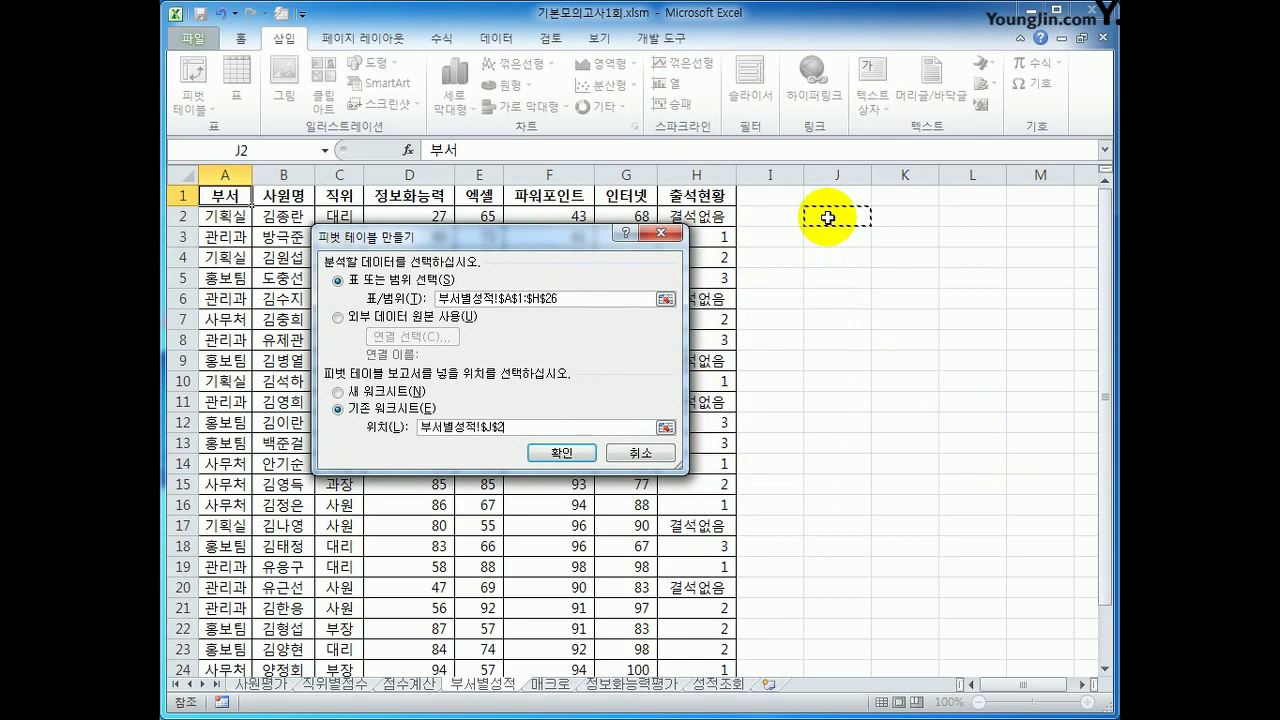
pyautogui.click(826, 241)
pyautogui.click(826, 252)
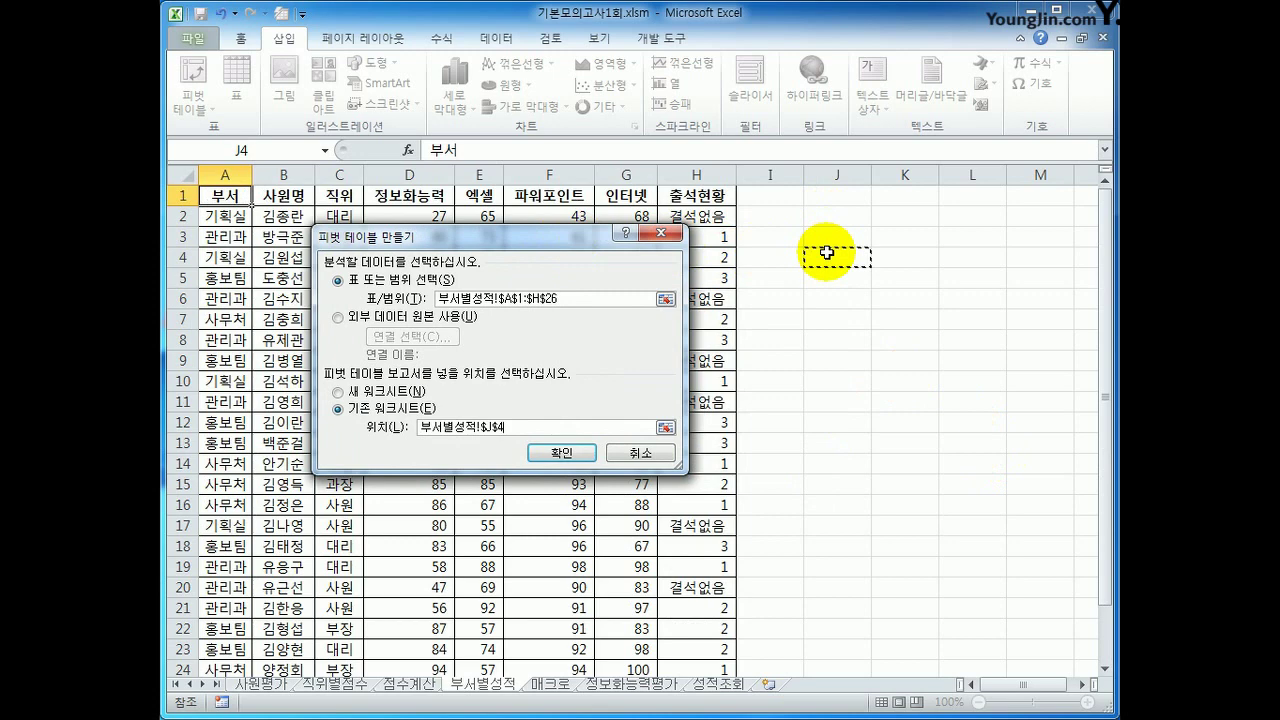
pyautogui.click(556, 455)
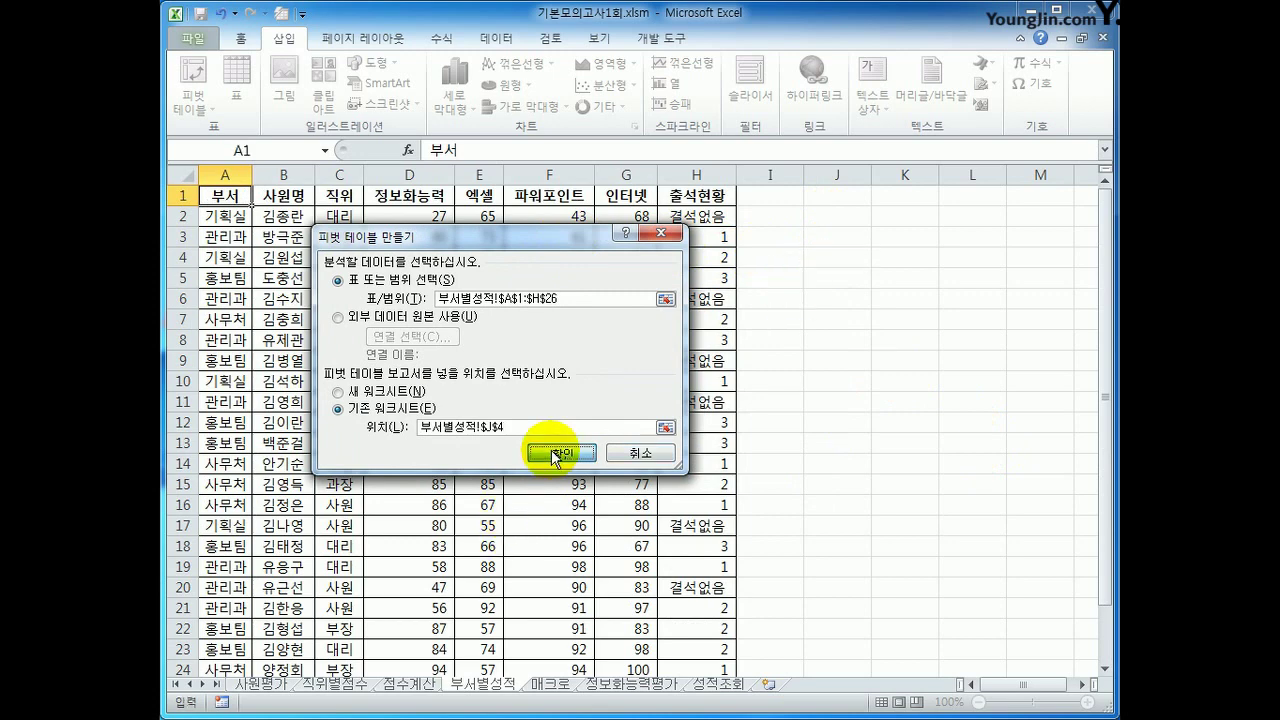
# - Assign 직위 as the pivot table's report filter and 부서 as its row label
pyautogui.click(855, 686)
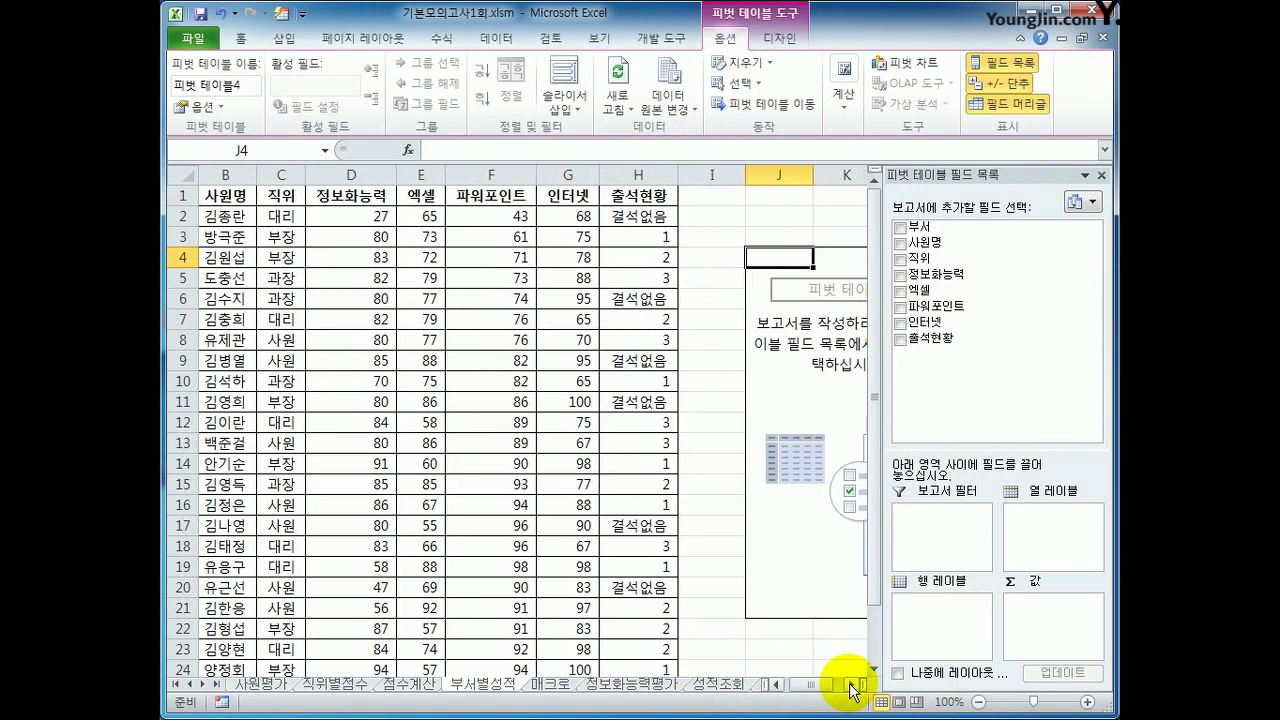
pyautogui.click(852, 686)
pyautogui.click(852, 686)
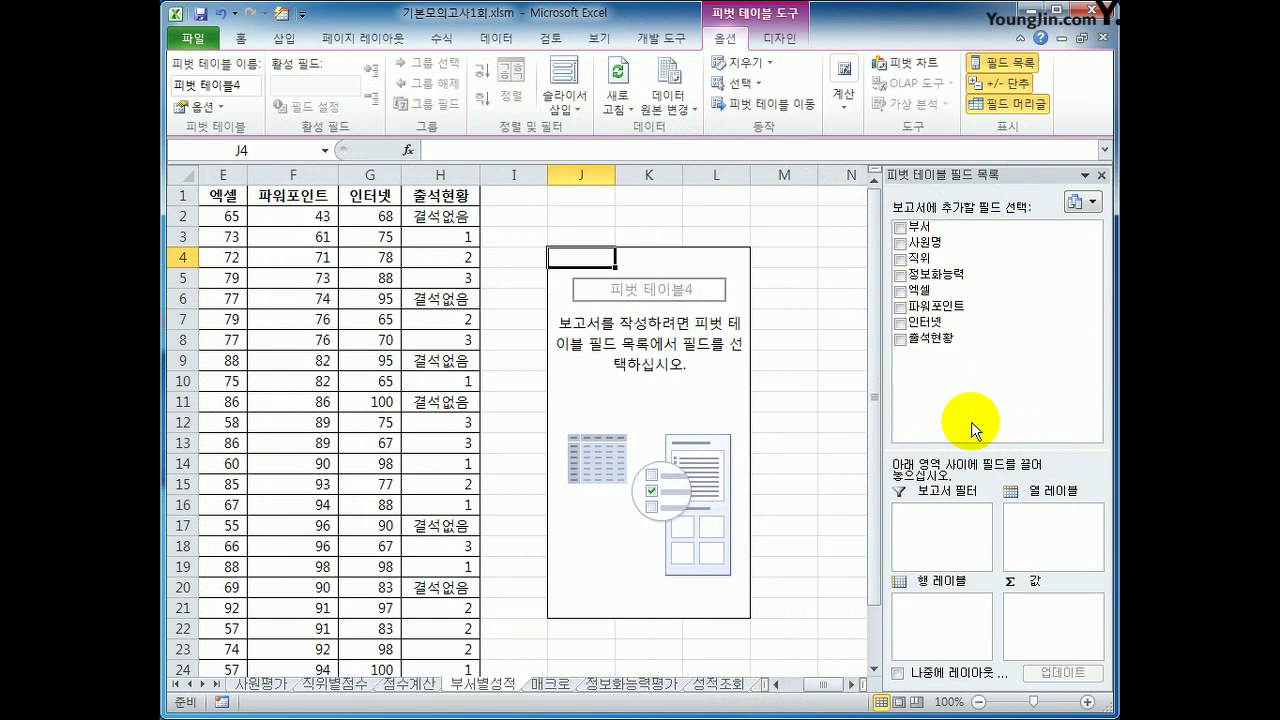
pyautogui.moveTo(918, 257); pyautogui.dragTo(936, 526)
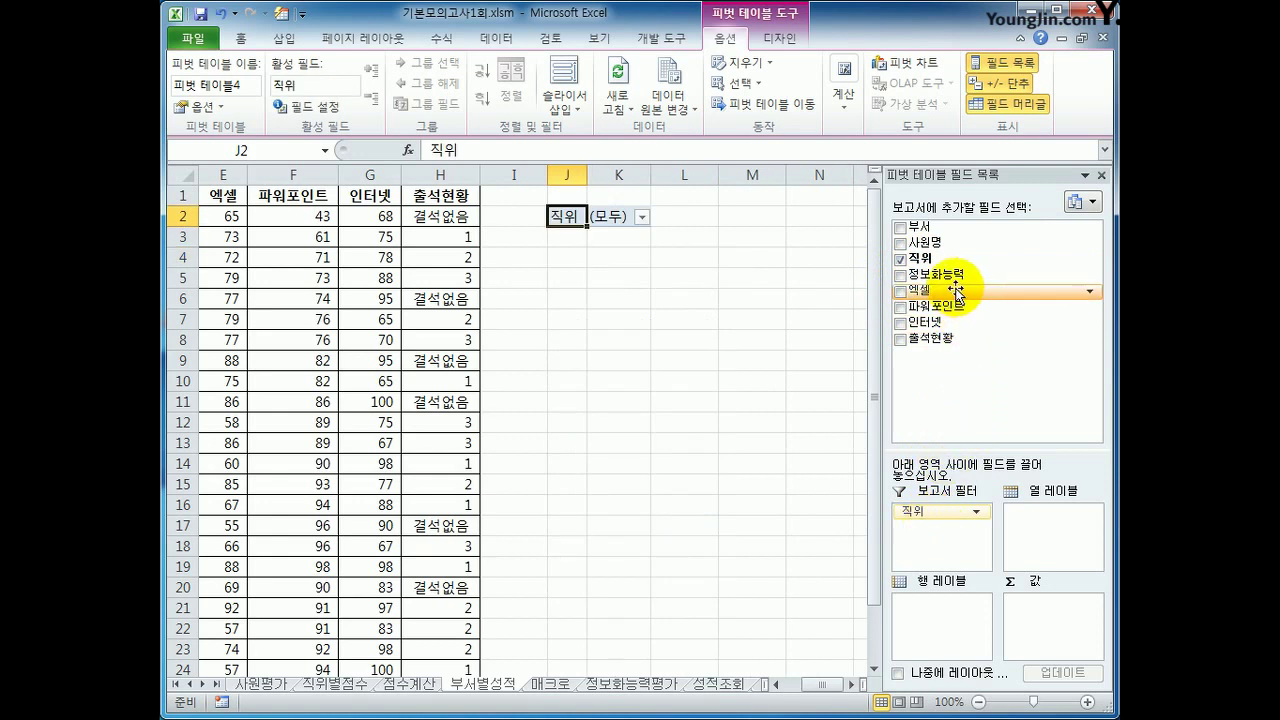
pyautogui.moveTo(920, 227); pyautogui.dragTo(933, 610)
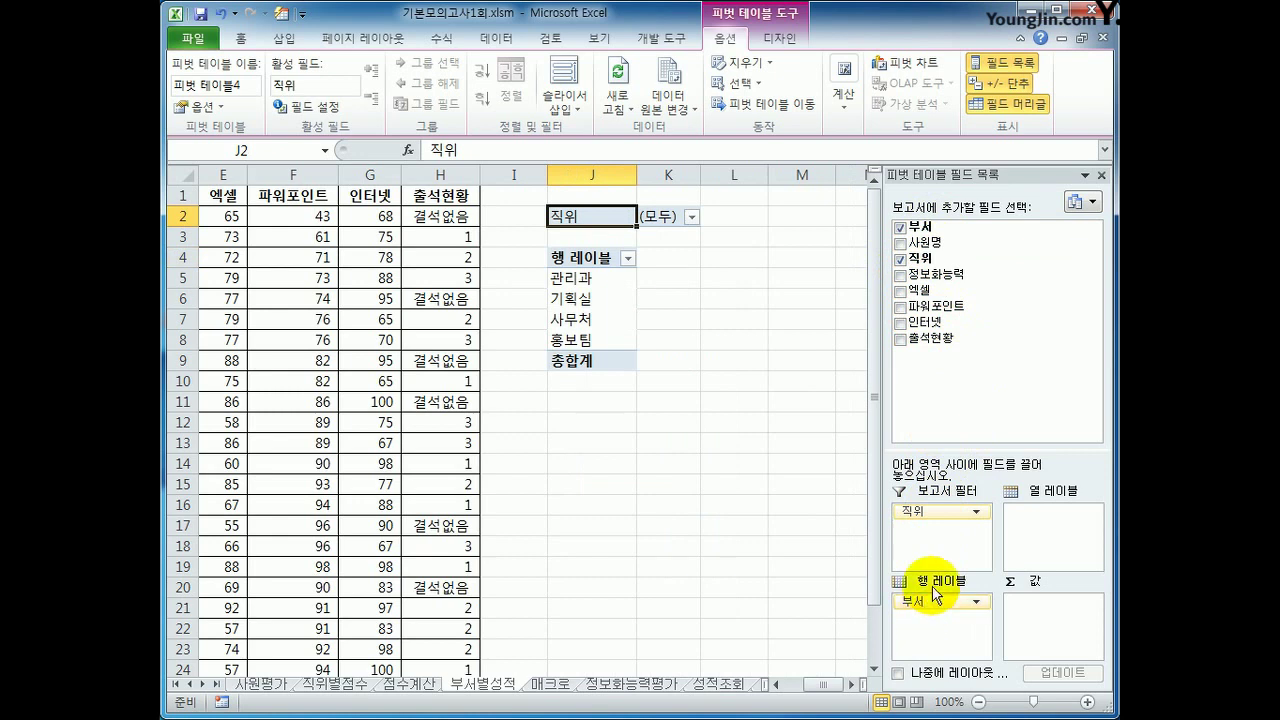
# - Add 정보화능력, 엑셀, 파워포인트 and 인터넷 to the pivot table's values area in that order
pyautogui.moveTo(957, 273); pyautogui.dragTo(1041, 651)
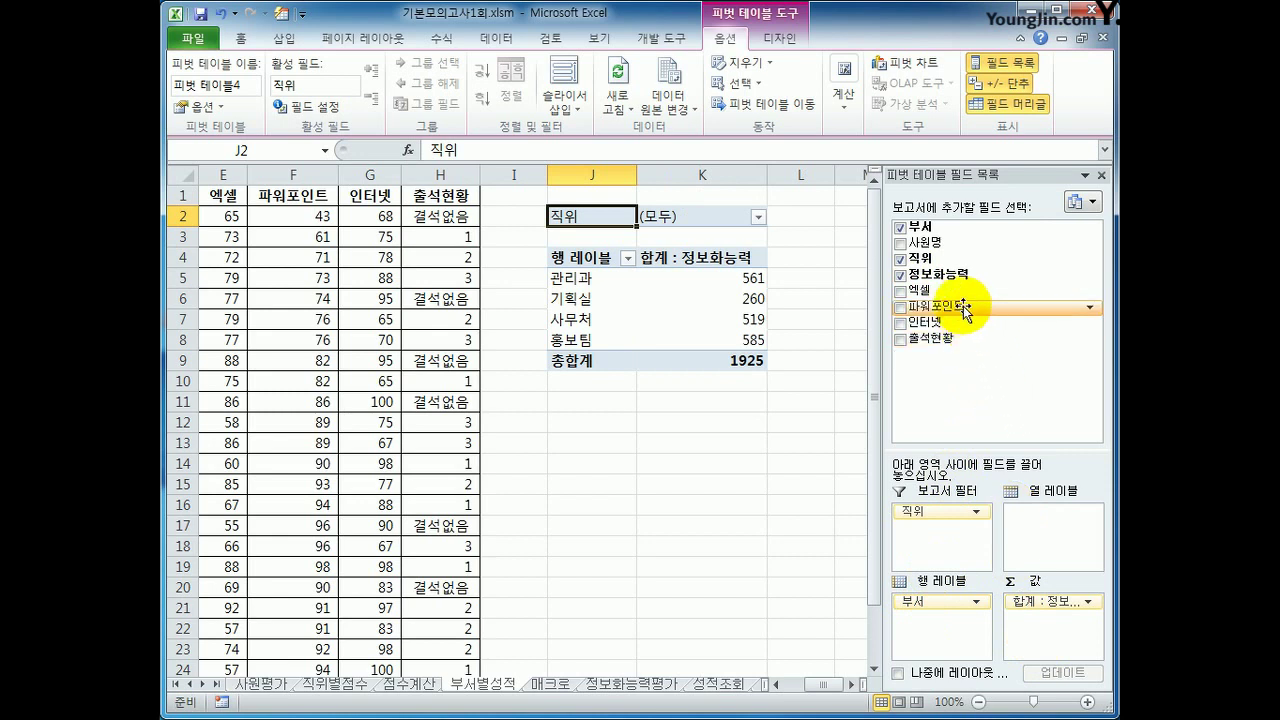
pyautogui.moveTo(1044, 289); pyautogui.dragTo(1042, 634)
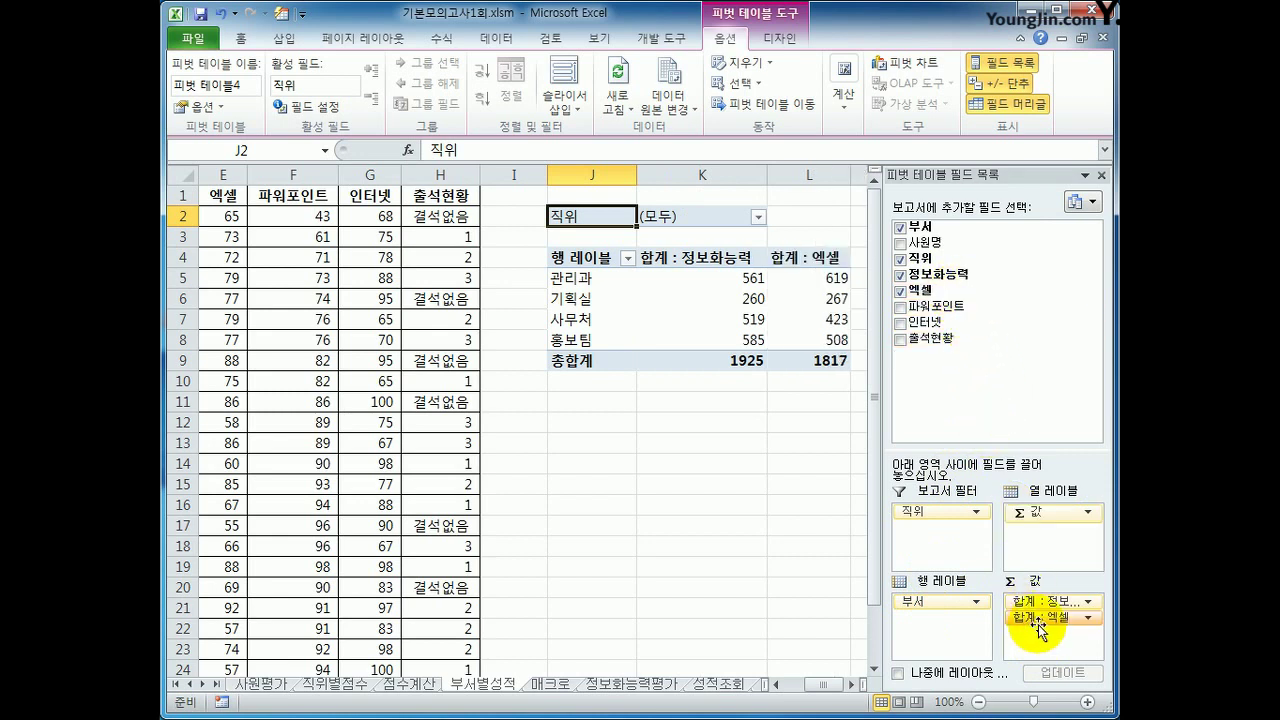
pyautogui.moveTo(975, 312); pyautogui.dragTo(1063, 657)
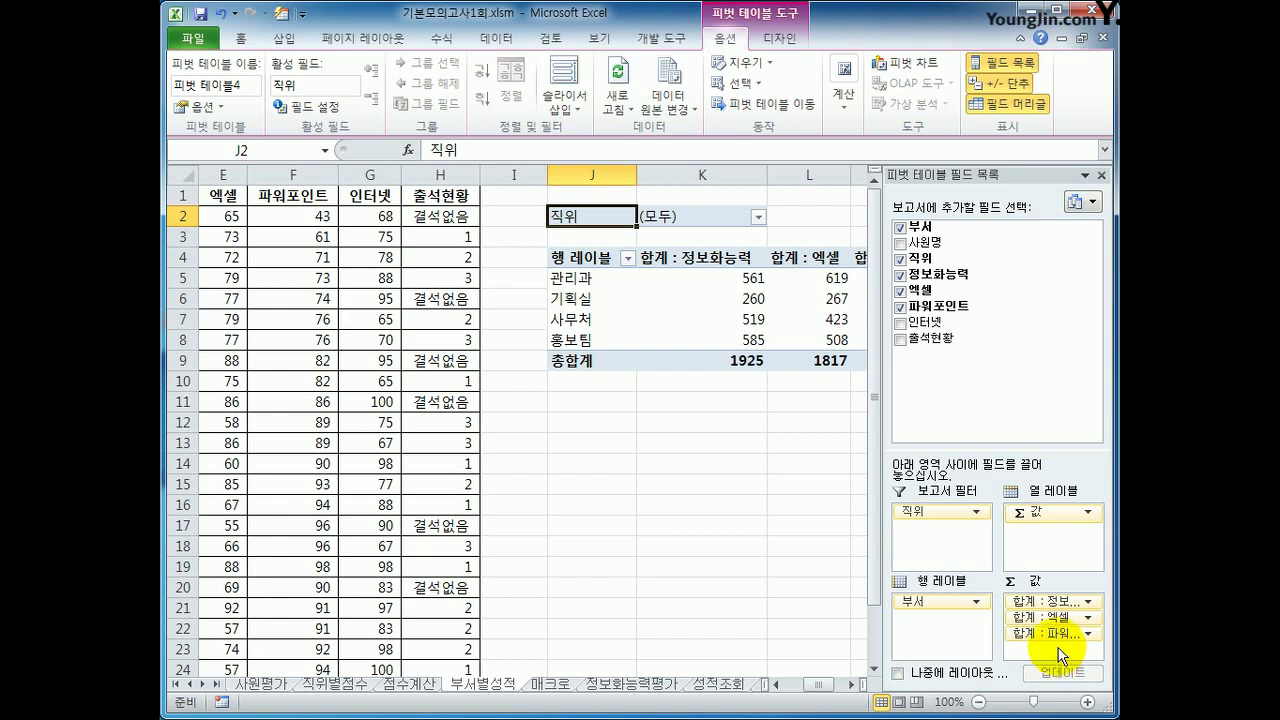
pyautogui.moveTo(1000, 321); pyautogui.dragTo(1050, 660)
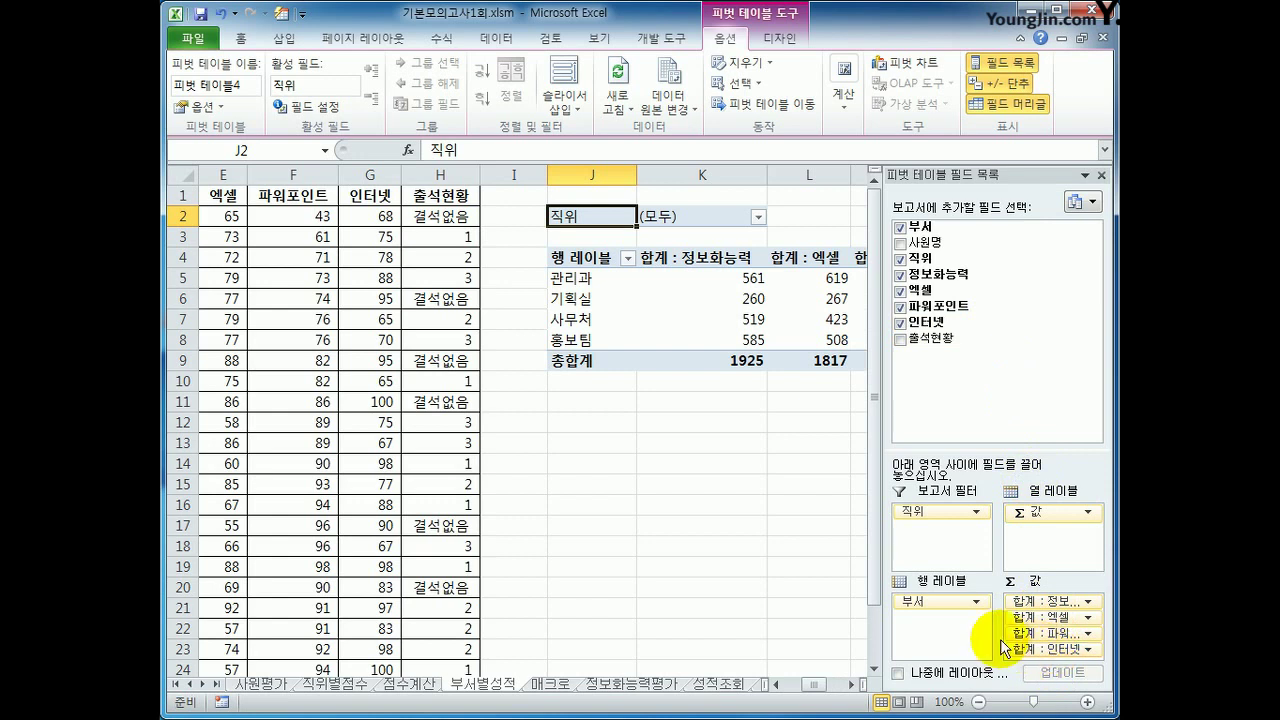
# - Change the pivot table's report layout to tabular form (테이블 형식으로 표시)
pyautogui.click(853, 686)
pyautogui.click(853, 686)
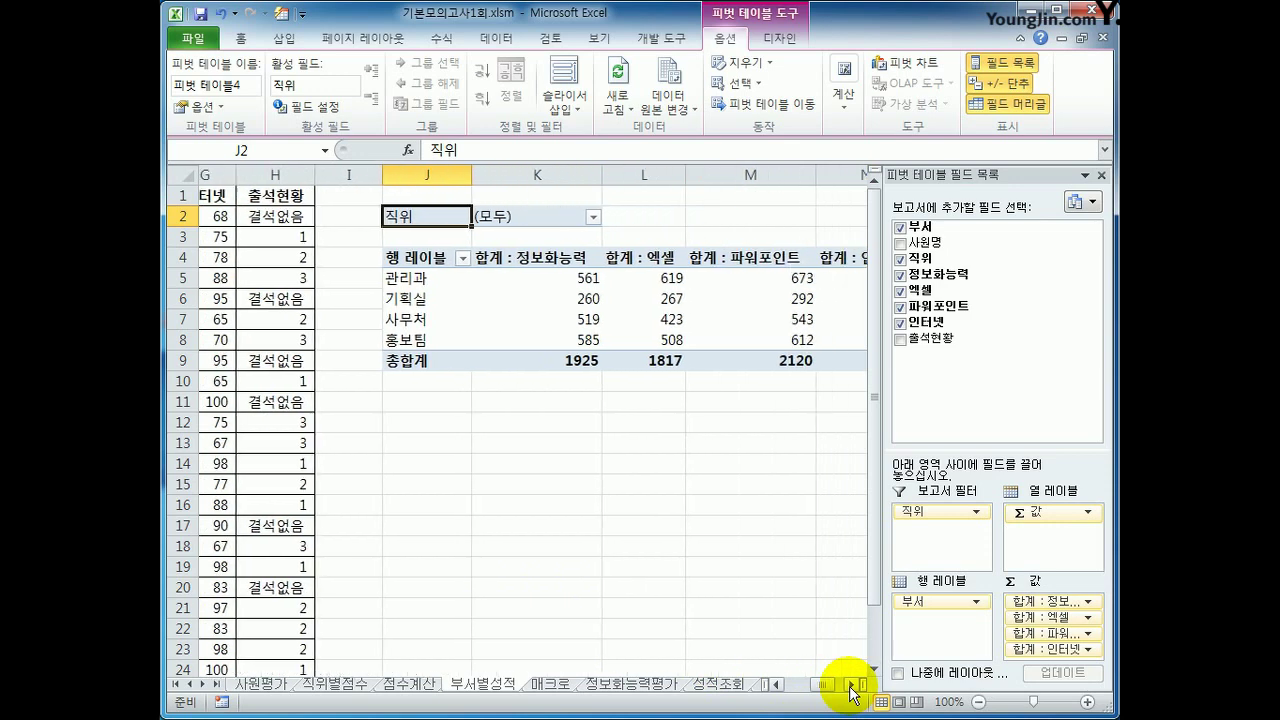
pyautogui.click(853, 686)
pyautogui.click(853, 686)
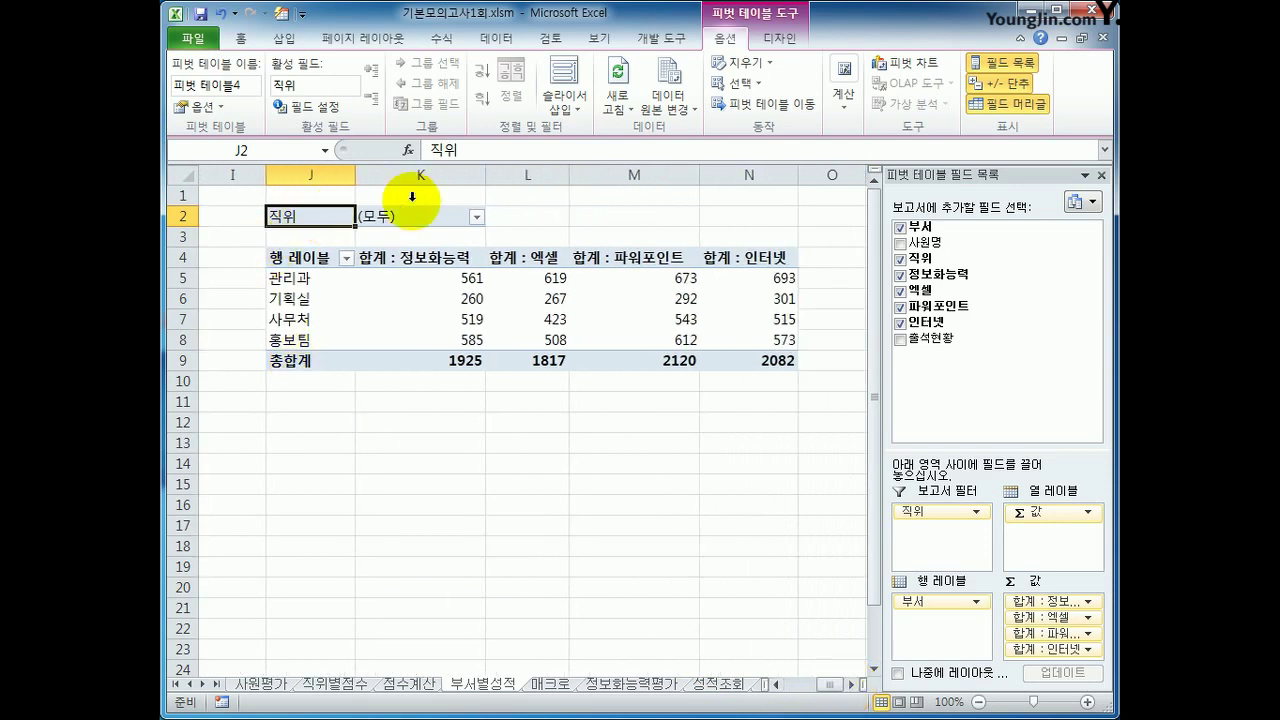
pyautogui.click(777, 39)
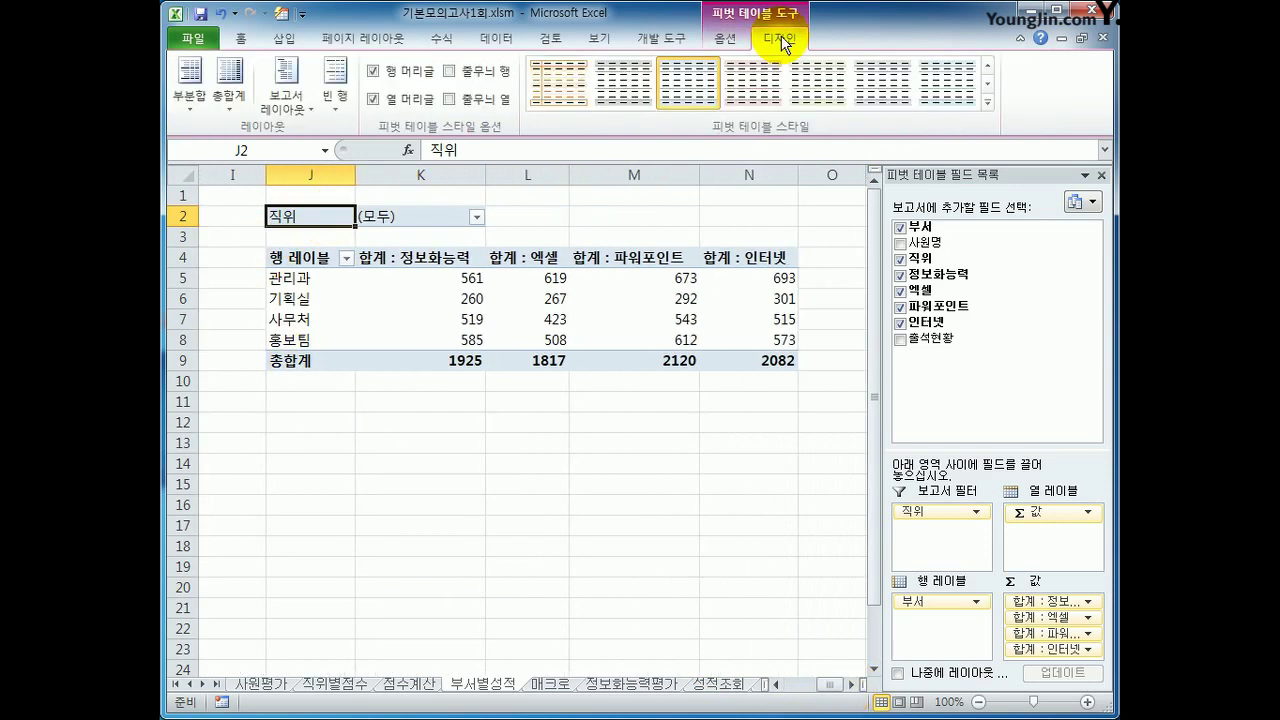
pyautogui.click(286, 95)
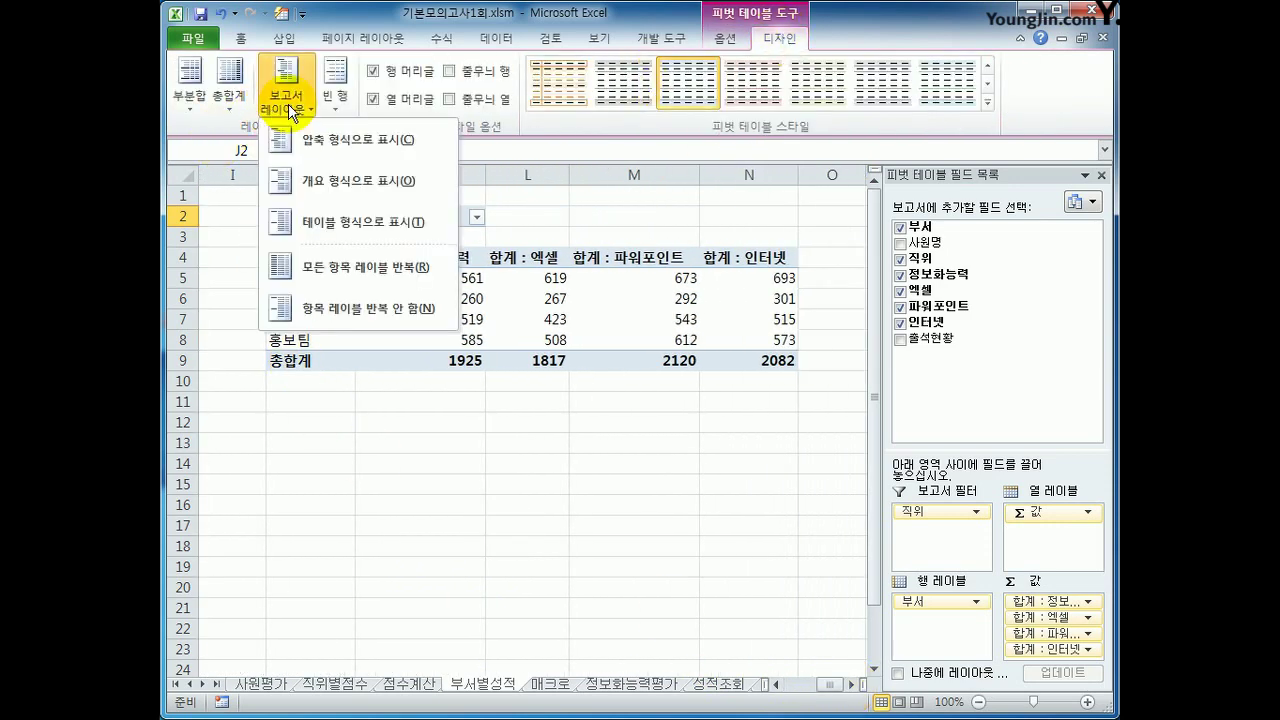
pyautogui.click(336, 221)
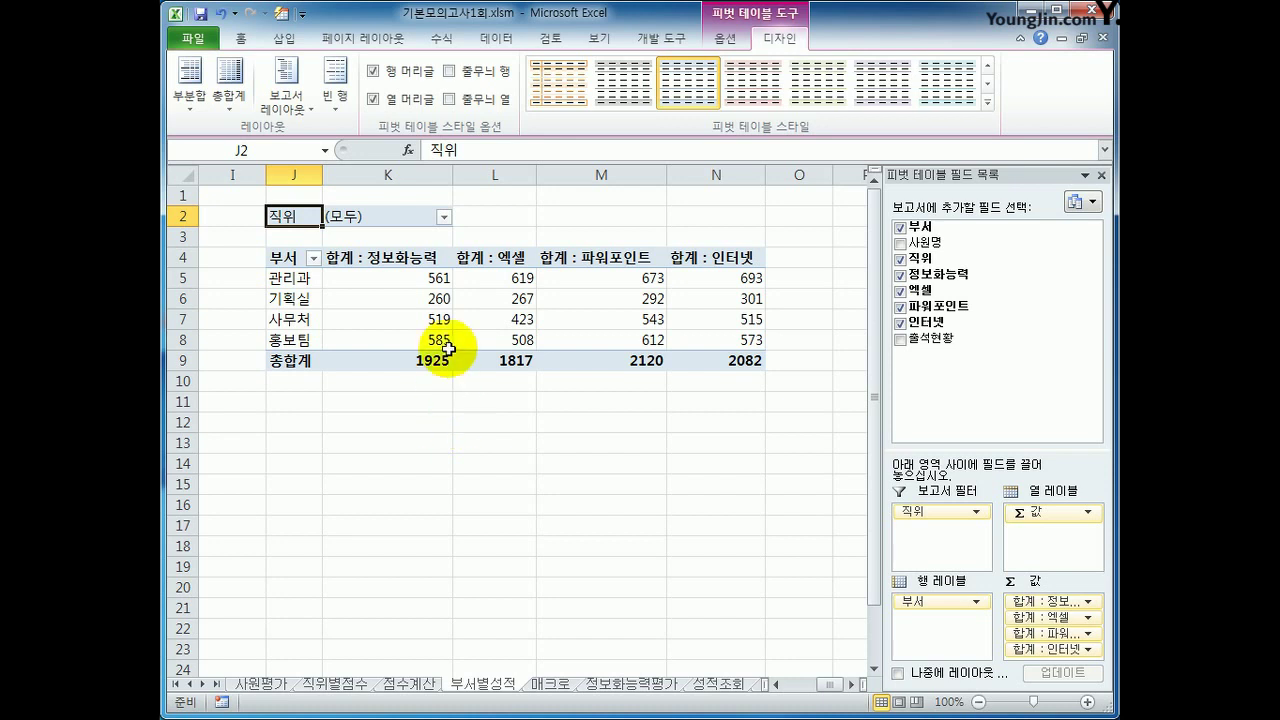
# - Start a new calculated field (계산 필드) in the pivot table and name it 표준편차
pyautogui.click(725, 40)
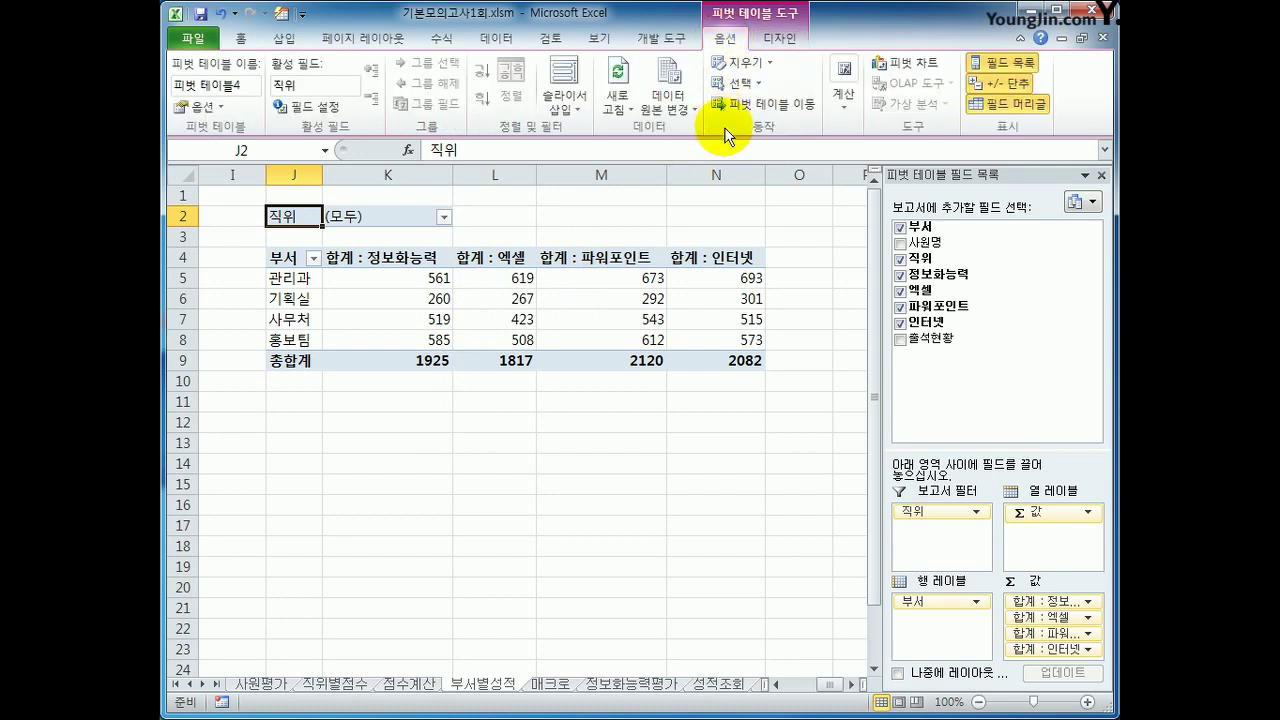
pyautogui.click(845, 105)
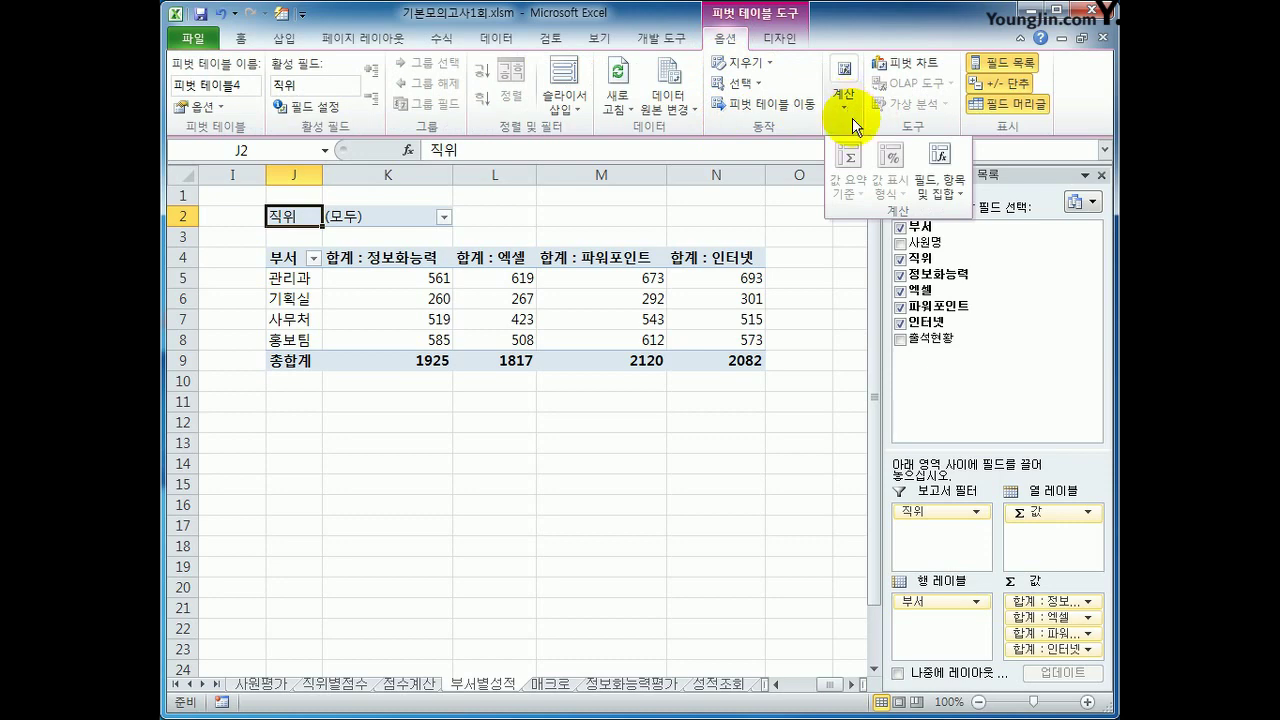
pyautogui.click(950, 204)
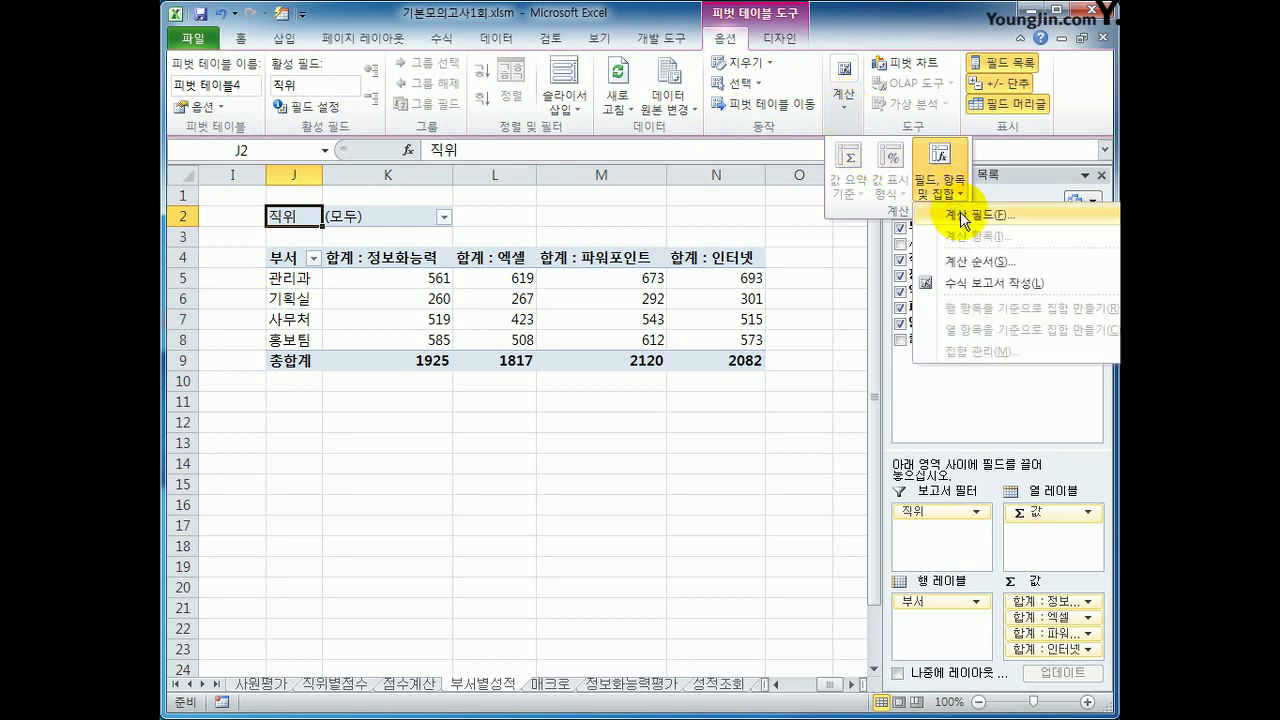
pyautogui.click(962, 216)
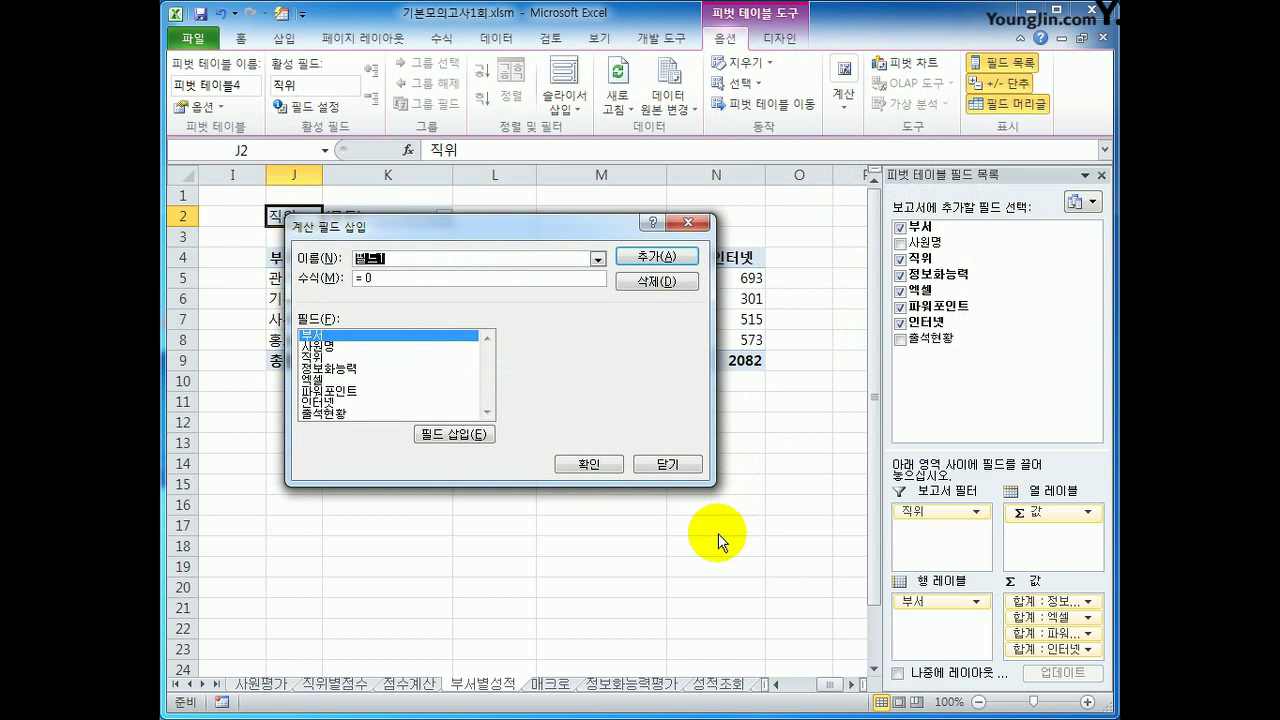
pyautogui.write('표준편차')
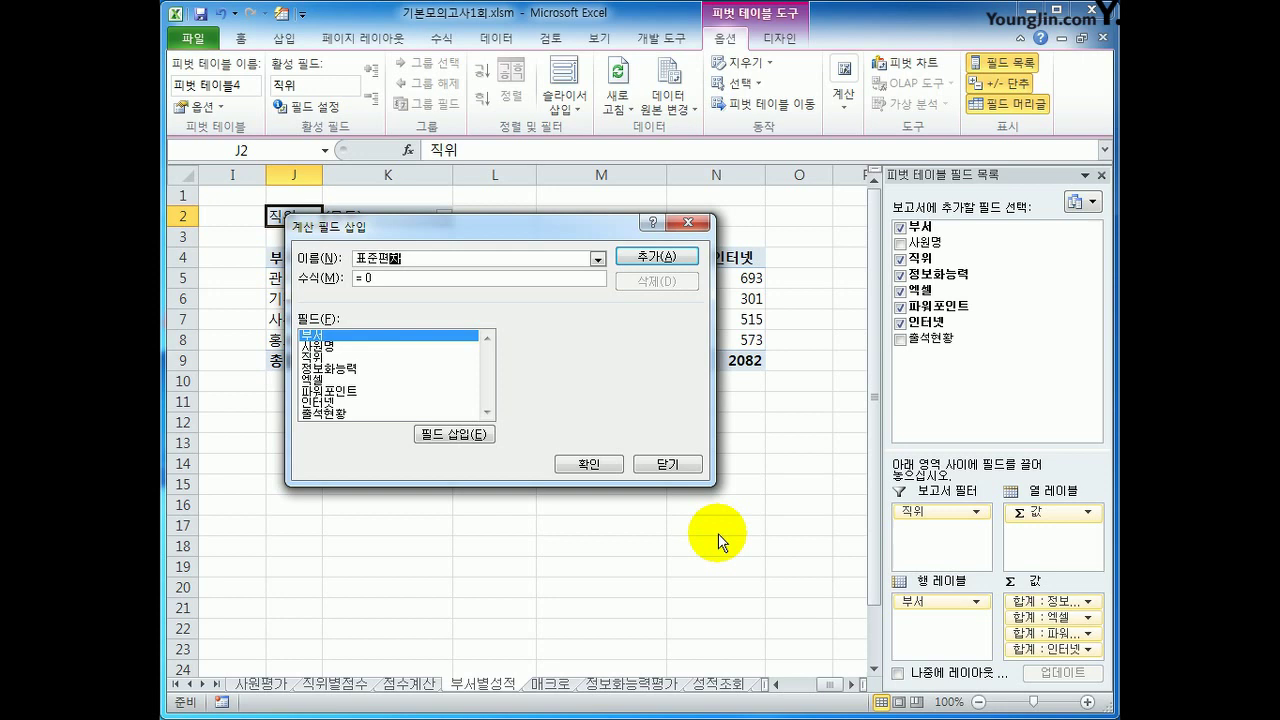
# - Give the 표준편차 field the formula =stdev( 정보화능력, 엑셀, 파워포인트, 인터넷) and check its name
pyautogui.press('Tab')
pyautogui.write('ㅋ')
pyautogui.write('=ㄴ')
pyautogui.press('BackSpace')
pyautogui.write('stdev(')
pyautogui.click(369, 369)
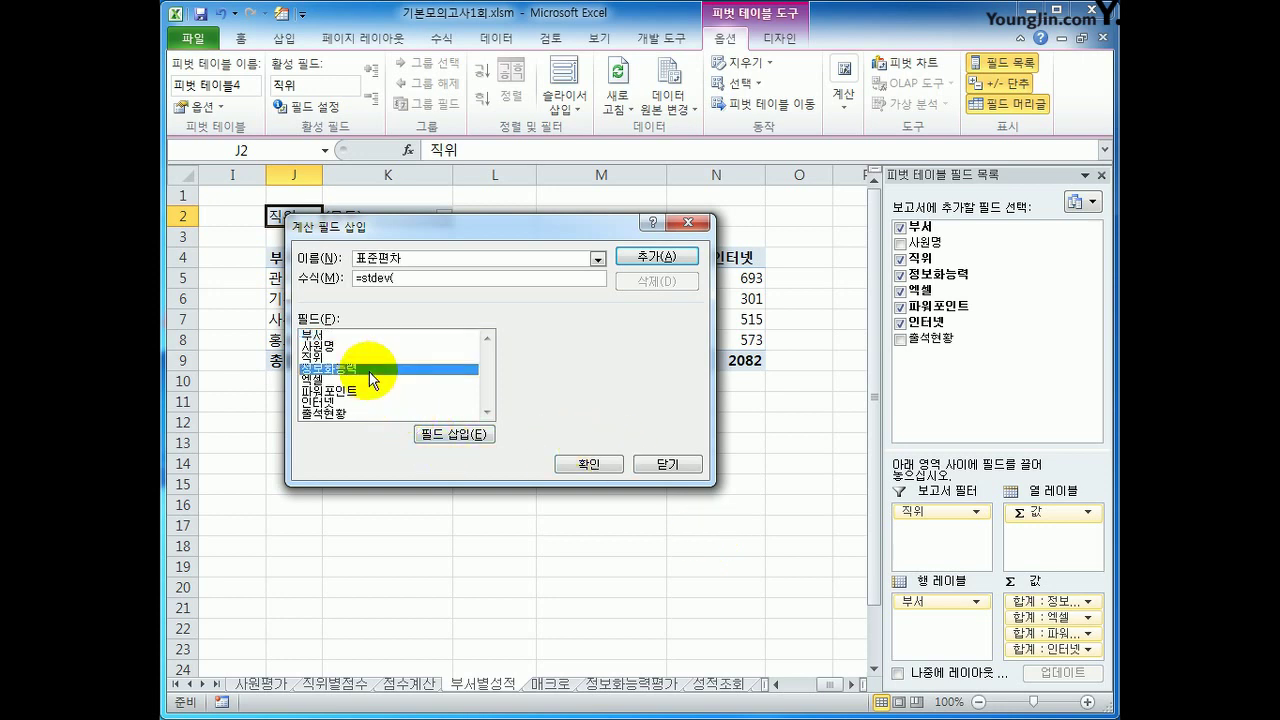
pyautogui.doubleClick(370, 373)
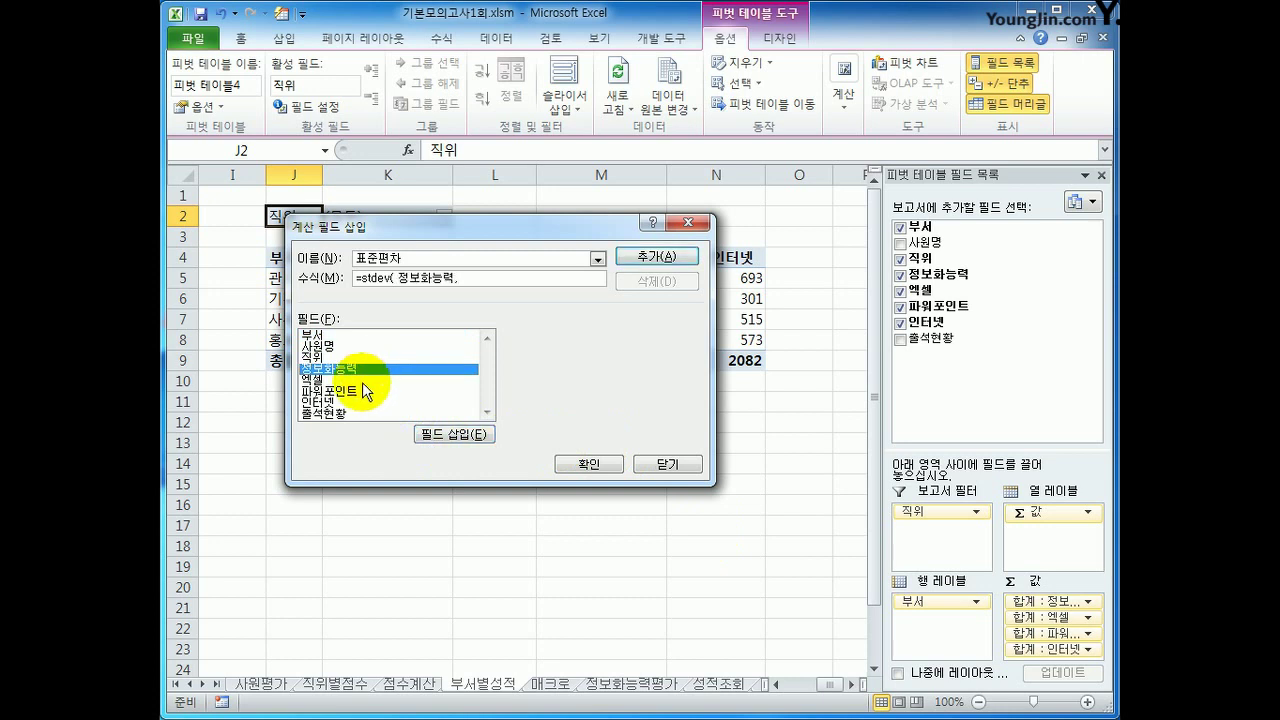
pyautogui.doubleClick(365, 384)
pyautogui.write(',')
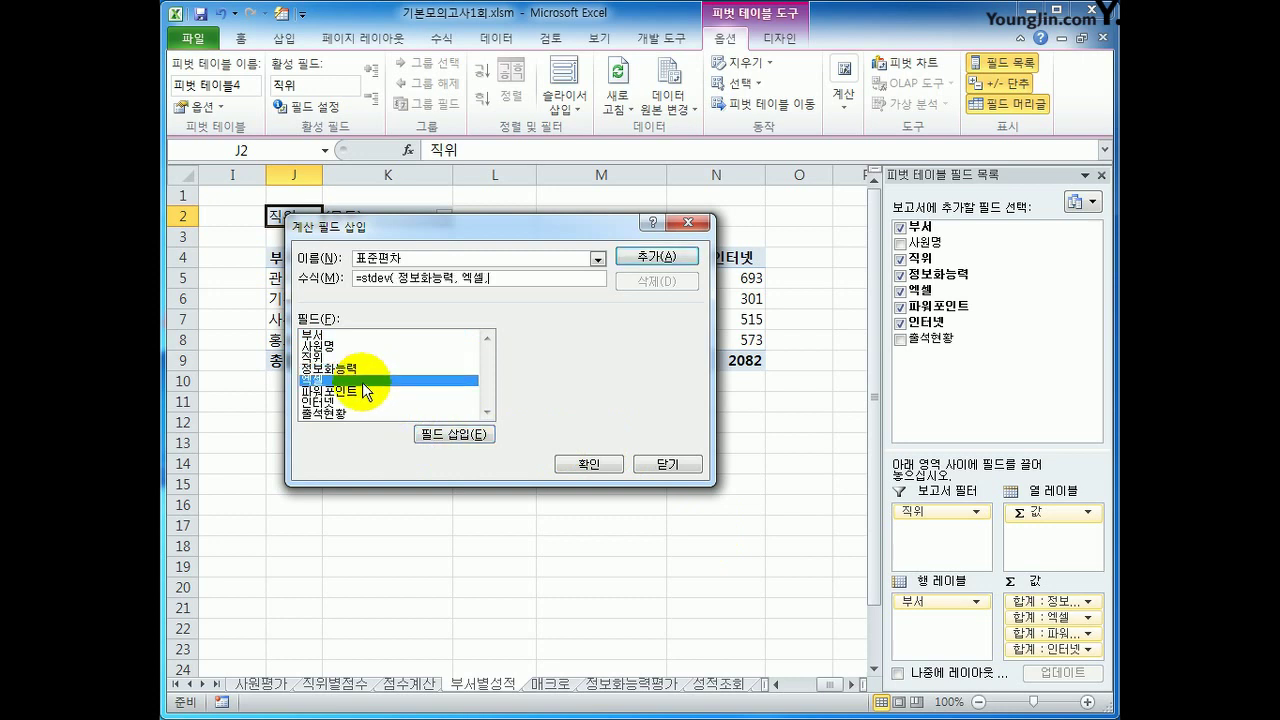
pyautogui.doubleClick(360, 393)
pyautogui.write(',')
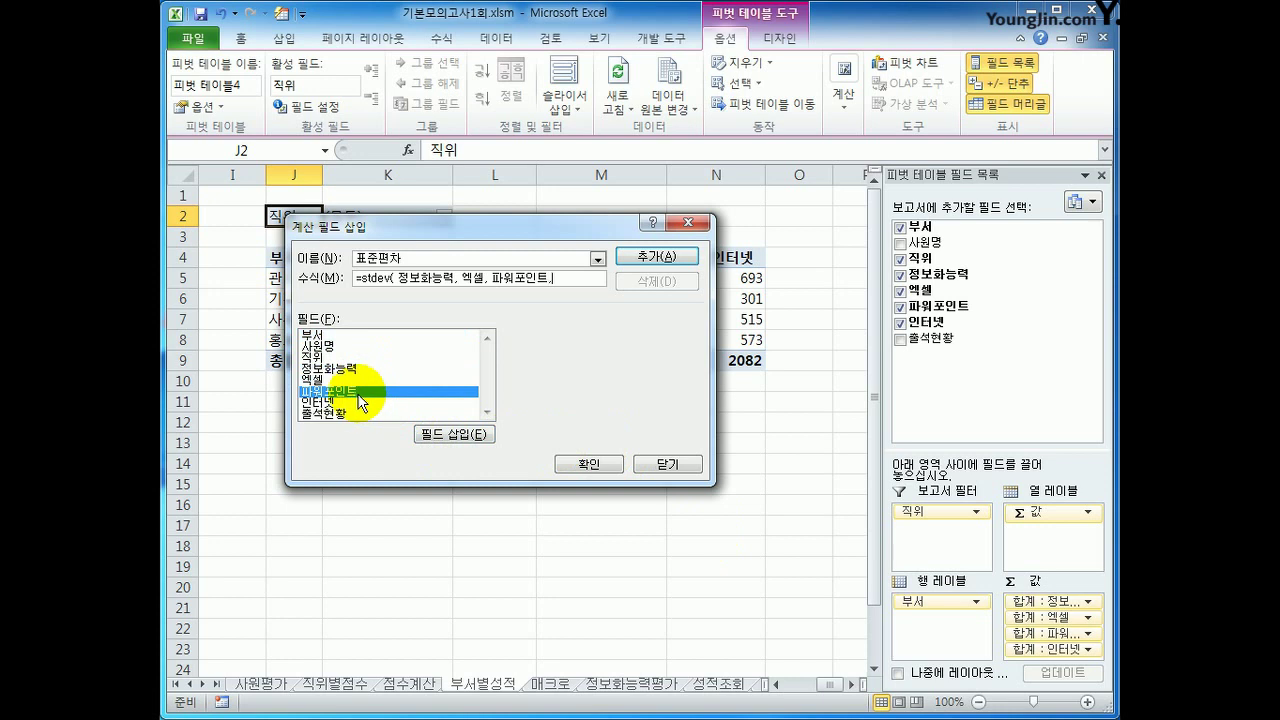
pyautogui.doubleClick(355, 402)
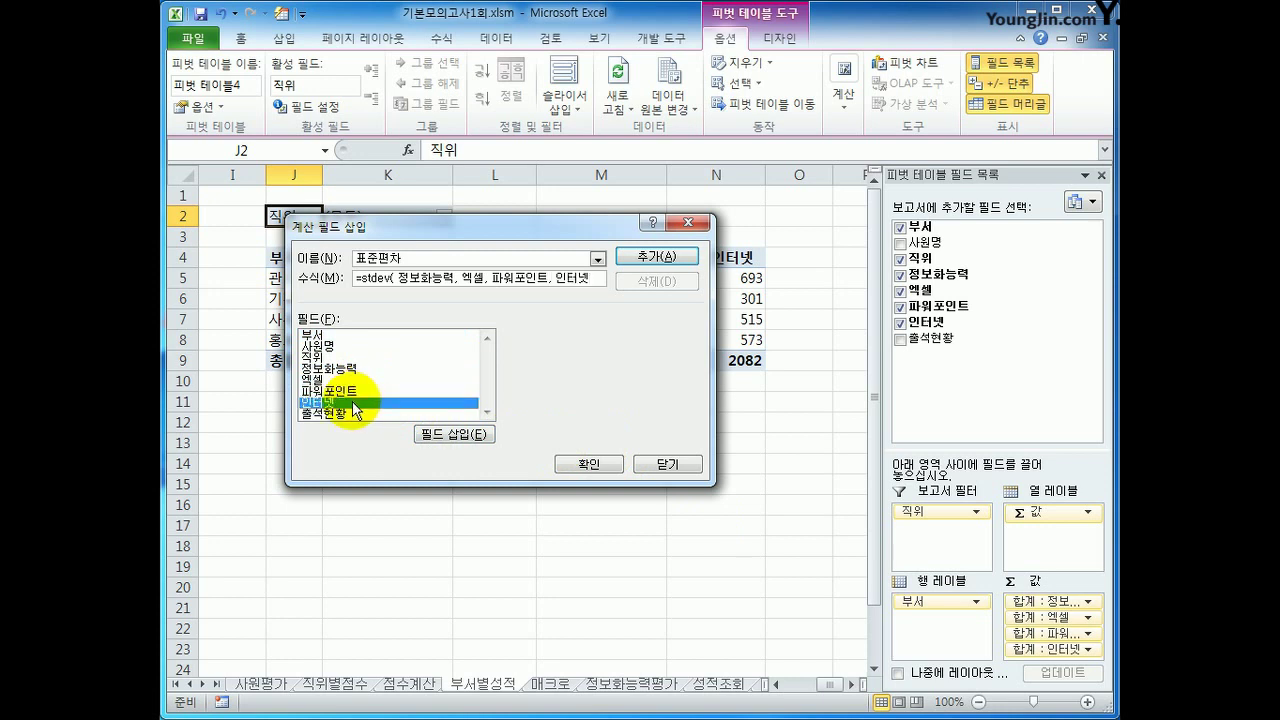
pyautogui.write(')')
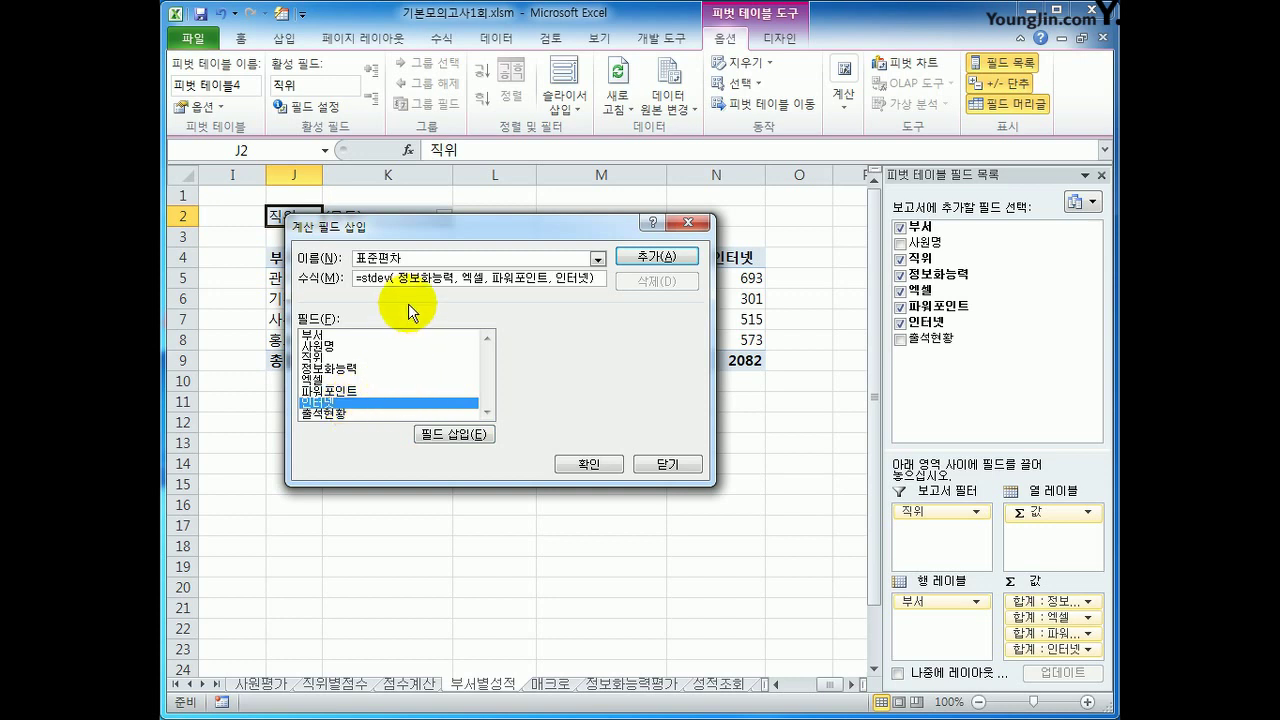
pyautogui.moveTo(405, 257); pyautogui.dragTo(352, 256)
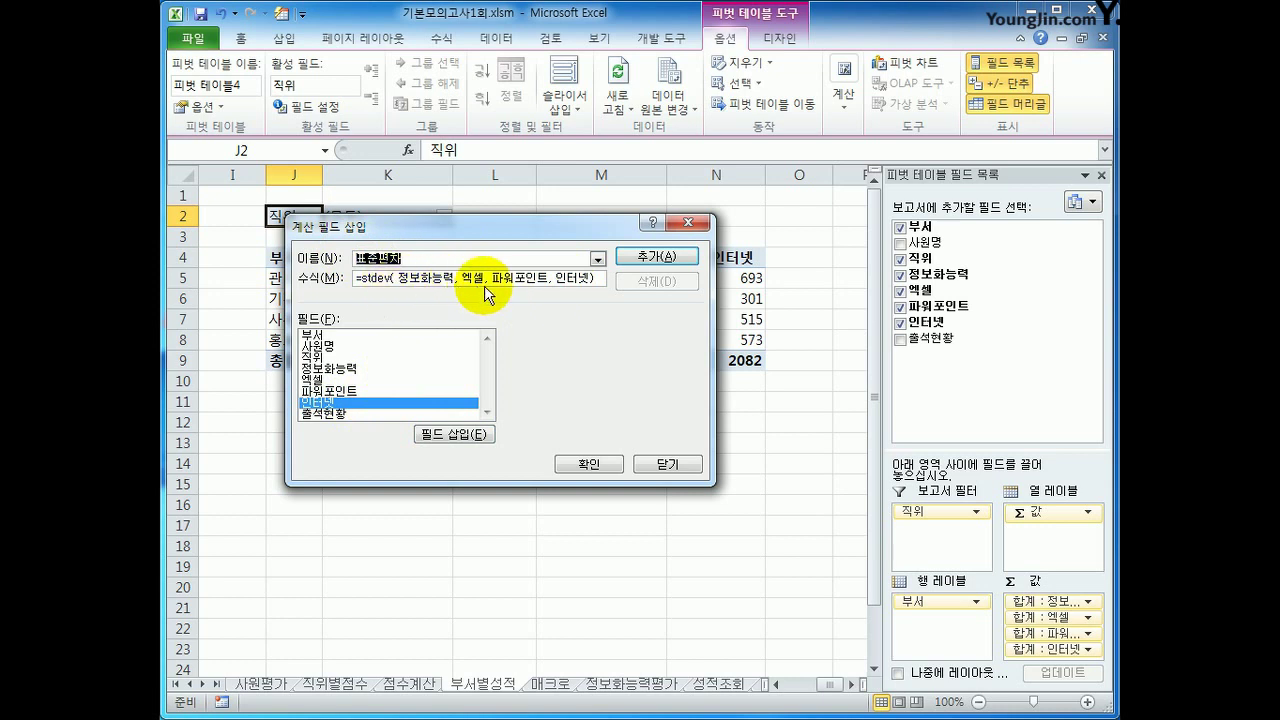
# - Add the defined 표준편차 calculated field to the pivot table, close the field dialog and select its column header
pyautogui.click(652, 258)
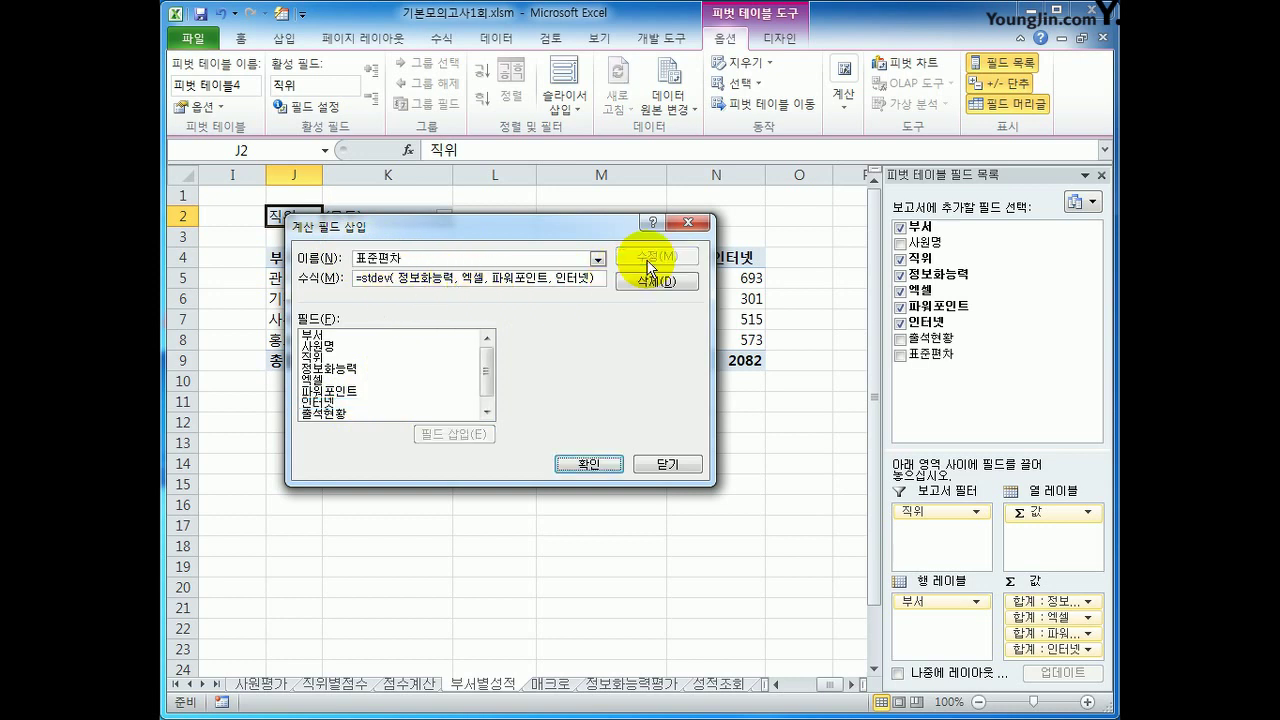
pyautogui.click(586, 462)
pyautogui.click(851, 685)
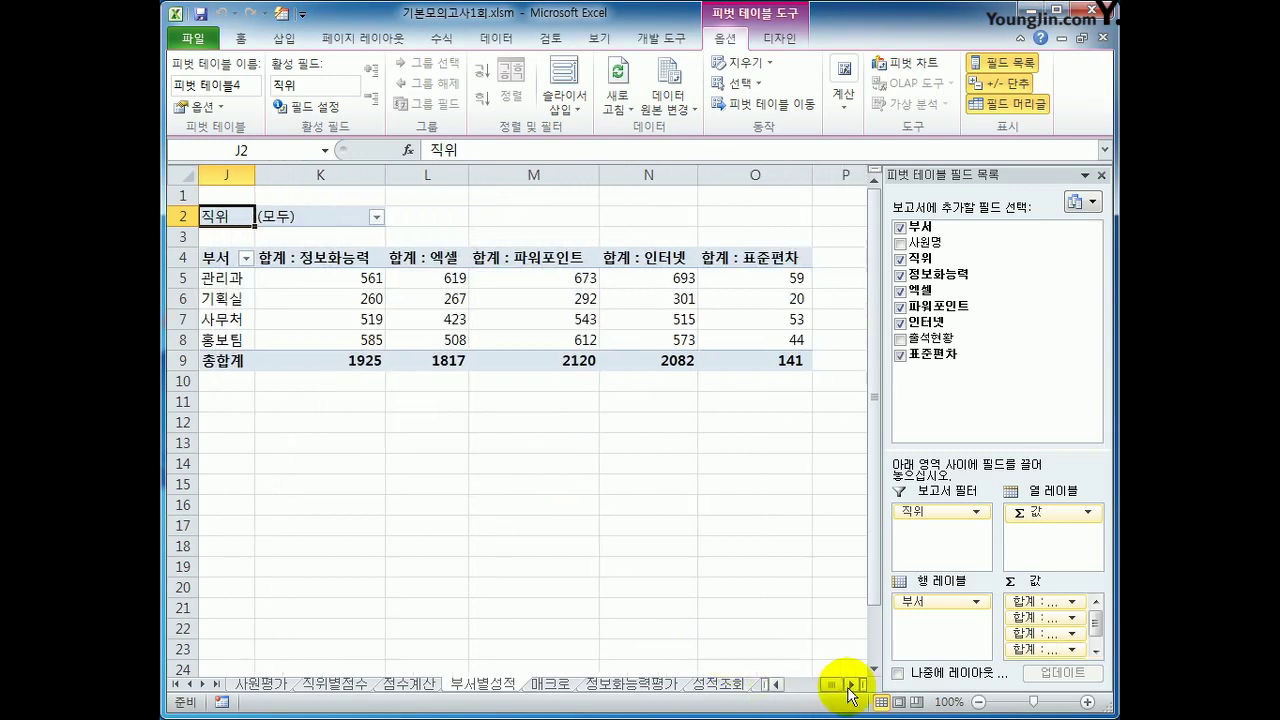
pyautogui.click(750, 257)
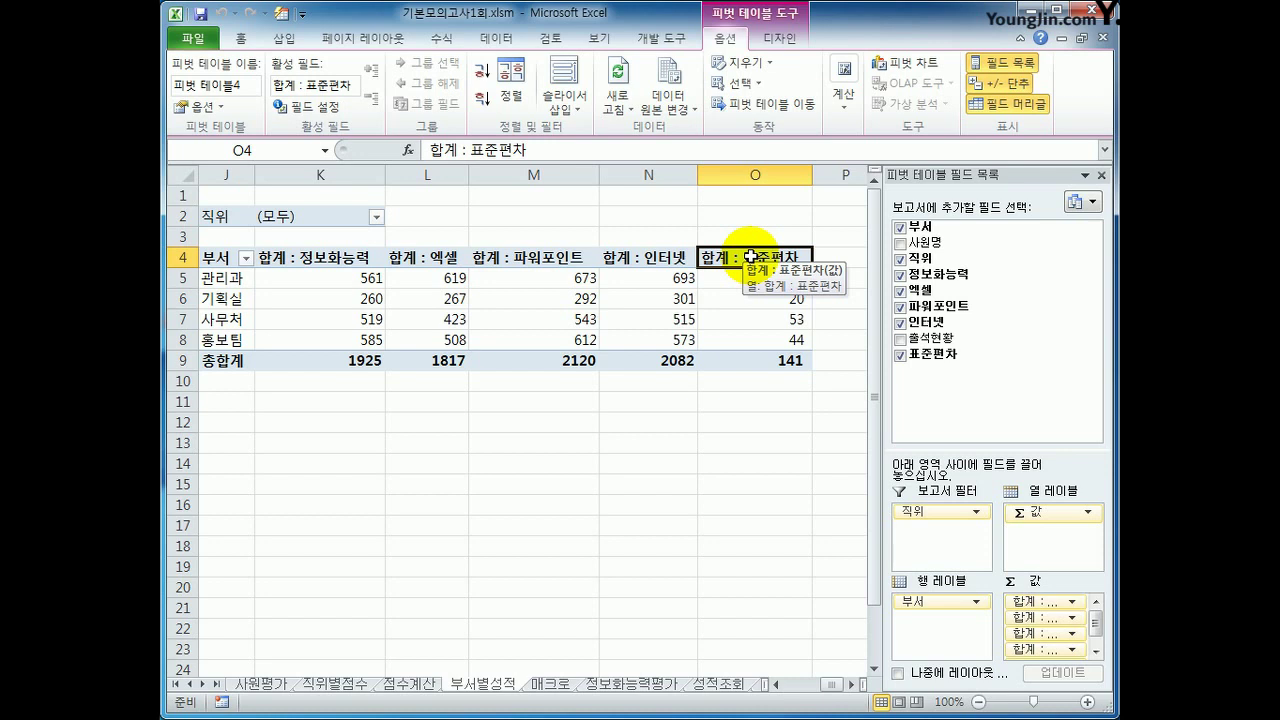
# - Summarize the pivot table's 정보화능력 value field by 평균 and format it as 숫자 with 2 decimal places
pyautogui.moveTo(820, 686); pyautogui.dragTo(808, 675)
pyautogui.click(474, 262)
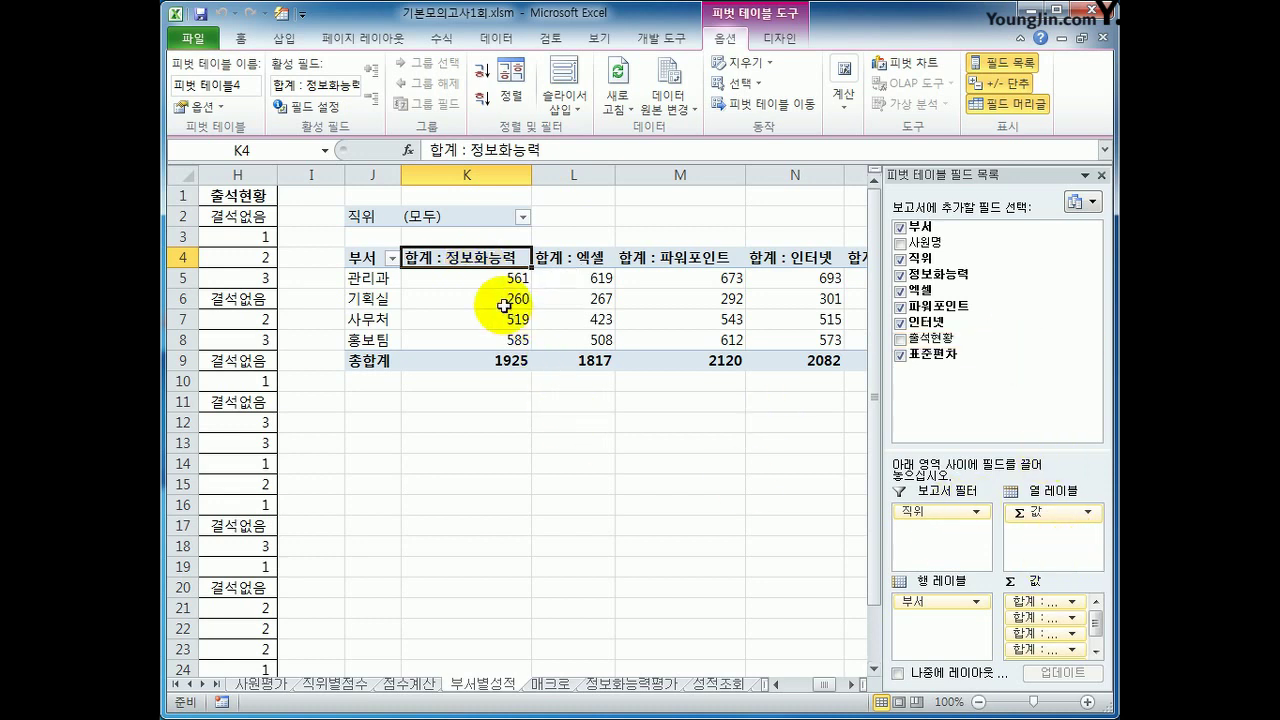
pyautogui.rightClick(476, 262)
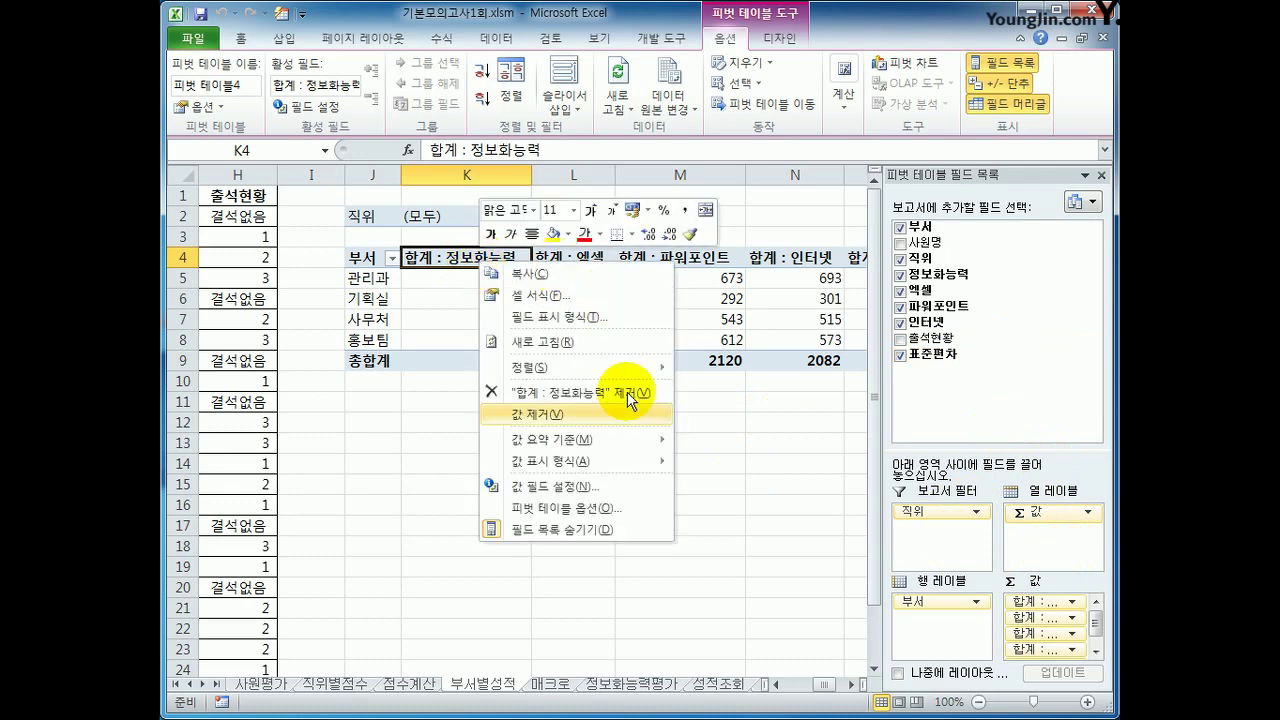
pyautogui.click(623, 485)
pyautogui.moveTo(620, 347); pyautogui.dragTo(802, 243)
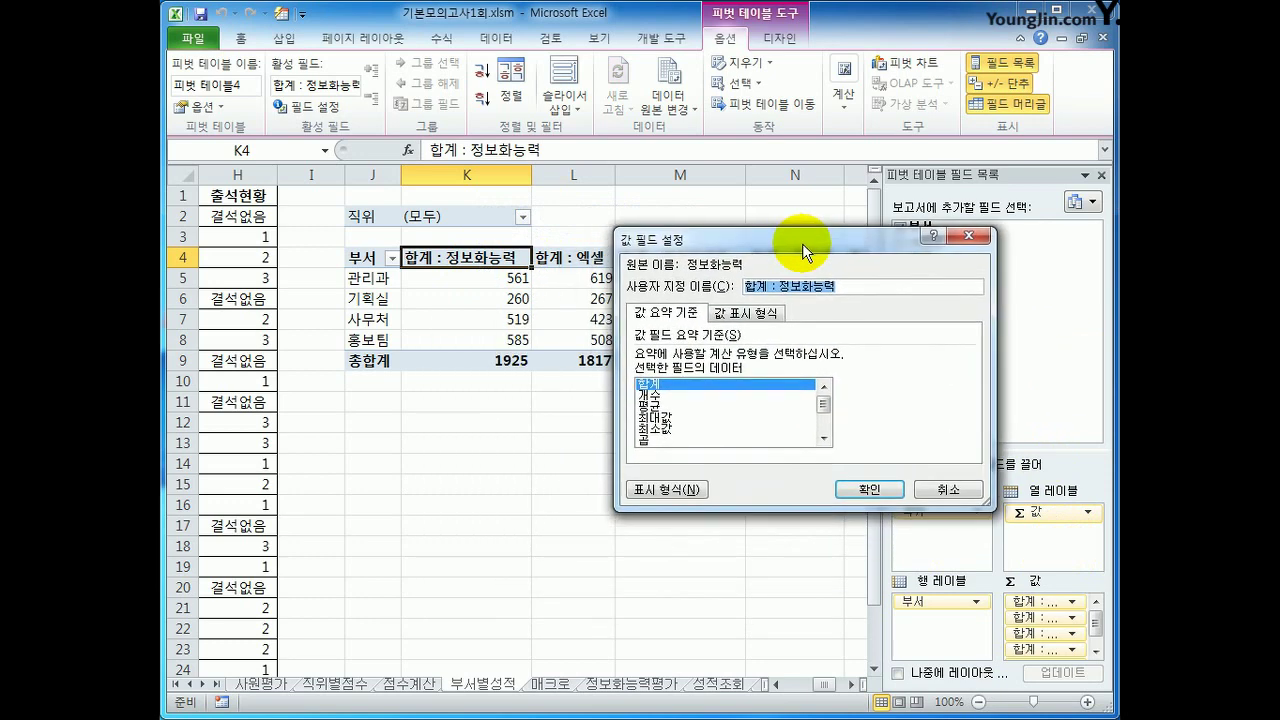
pyautogui.click(681, 407)
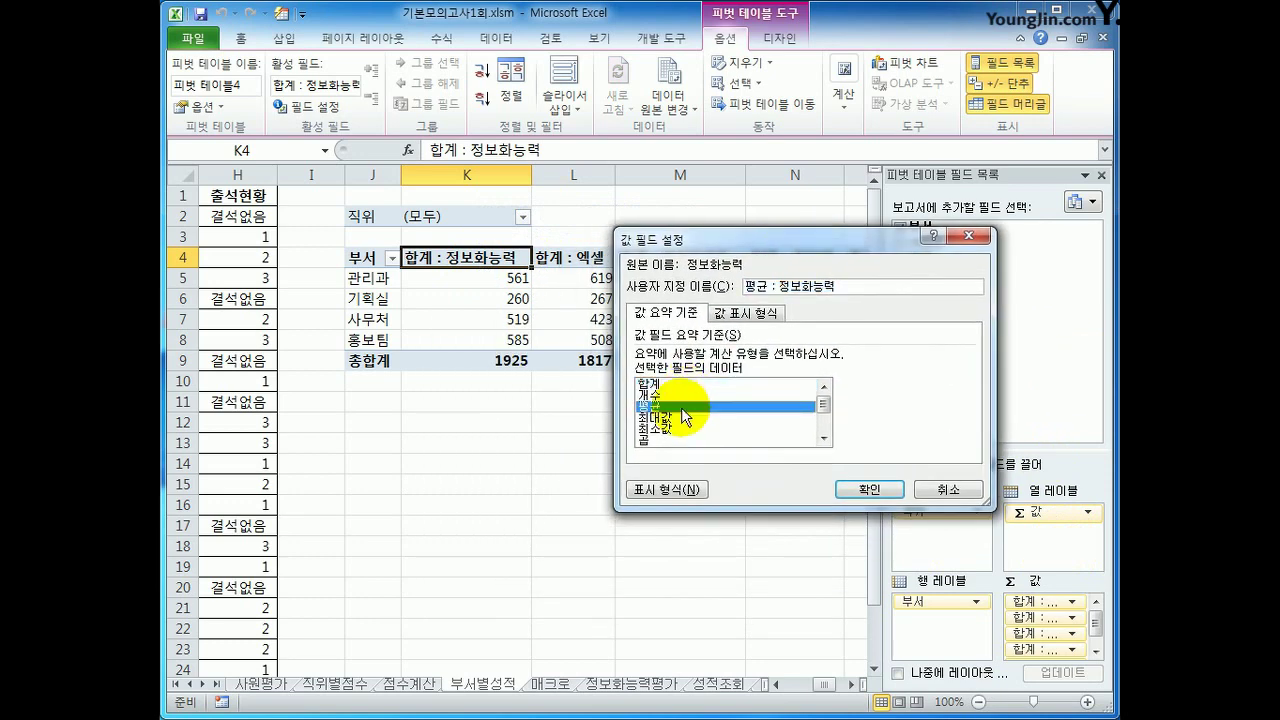
pyautogui.click(651, 490)
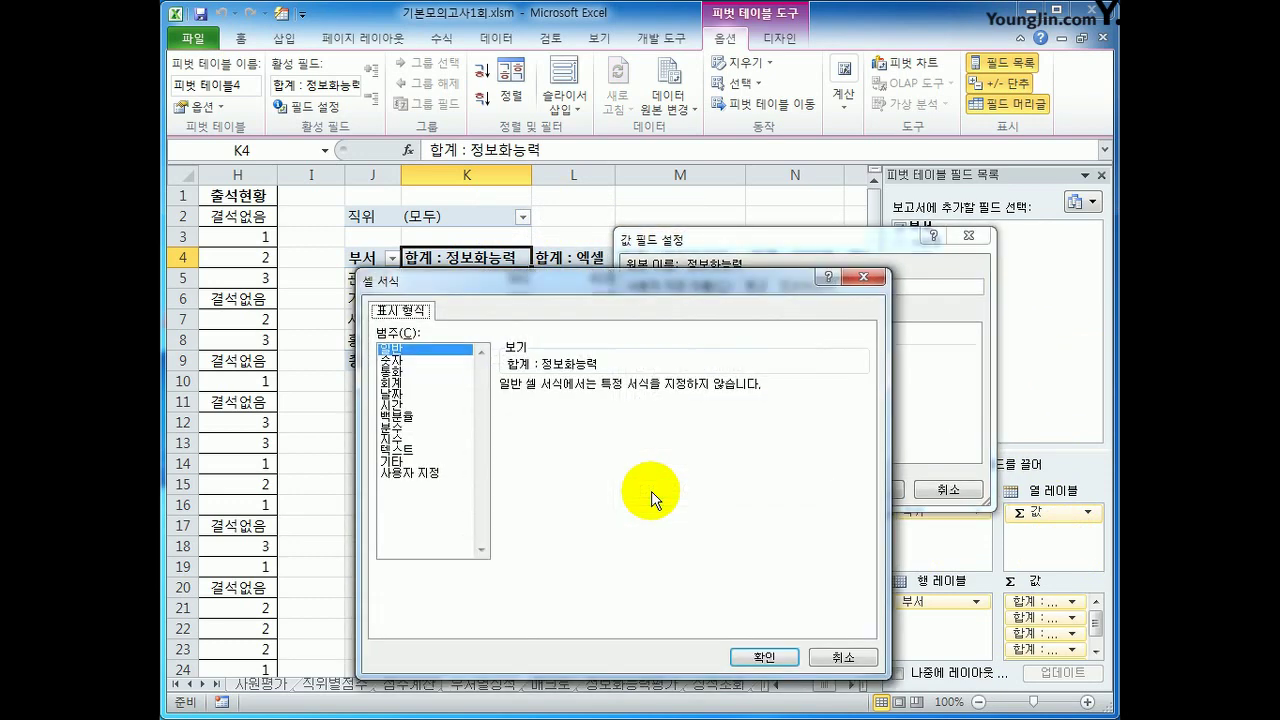
pyautogui.click(400, 362)
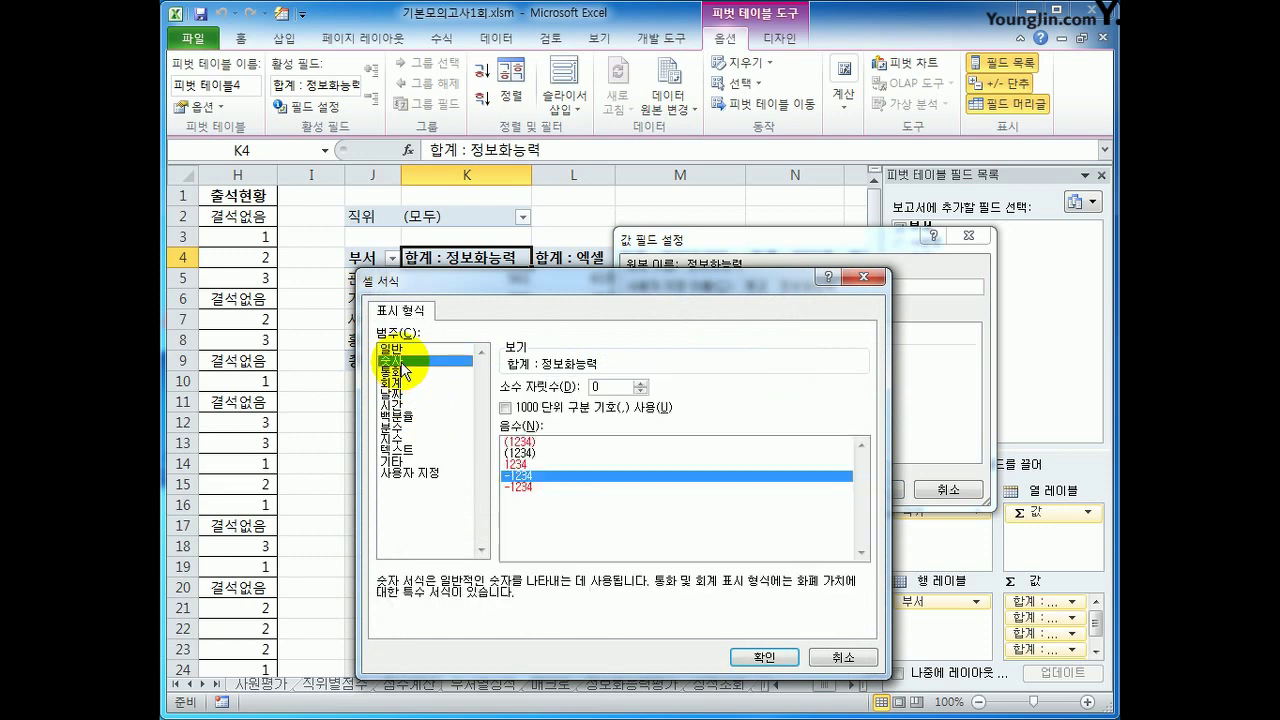
pyautogui.click(643, 383)
pyautogui.click(643, 383)
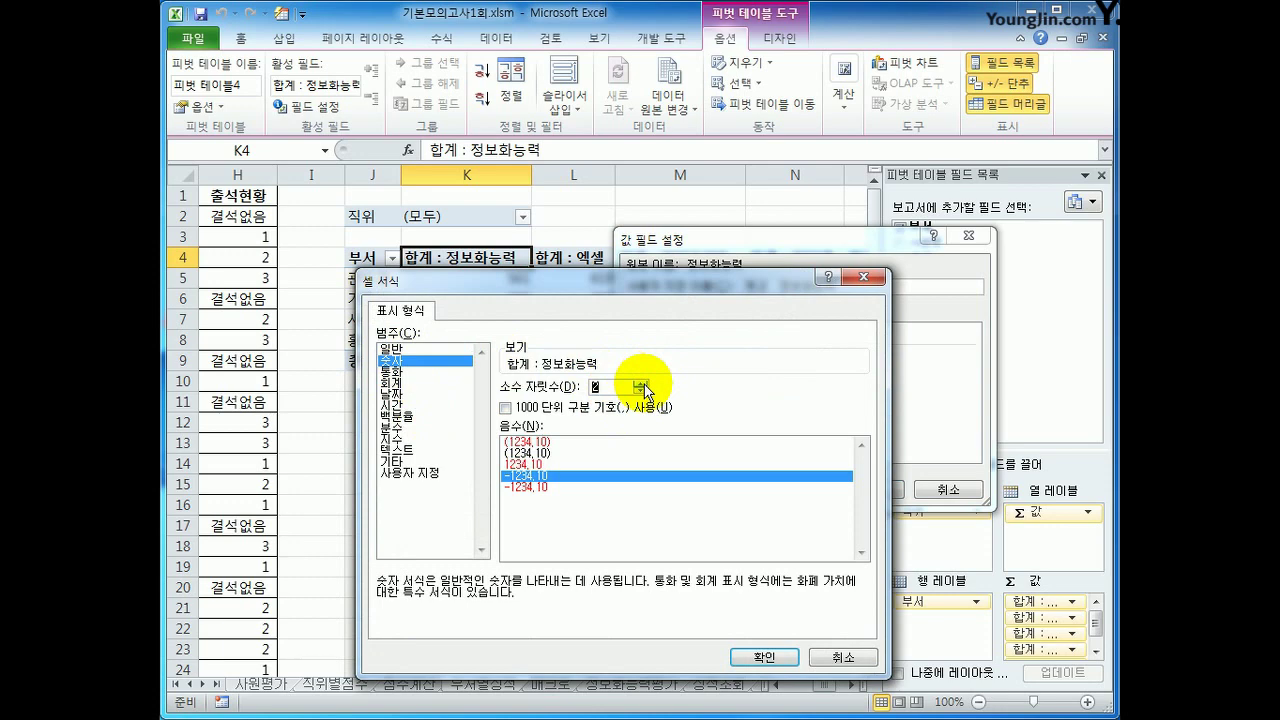
pyautogui.click(779, 660)
pyautogui.click(851, 488)
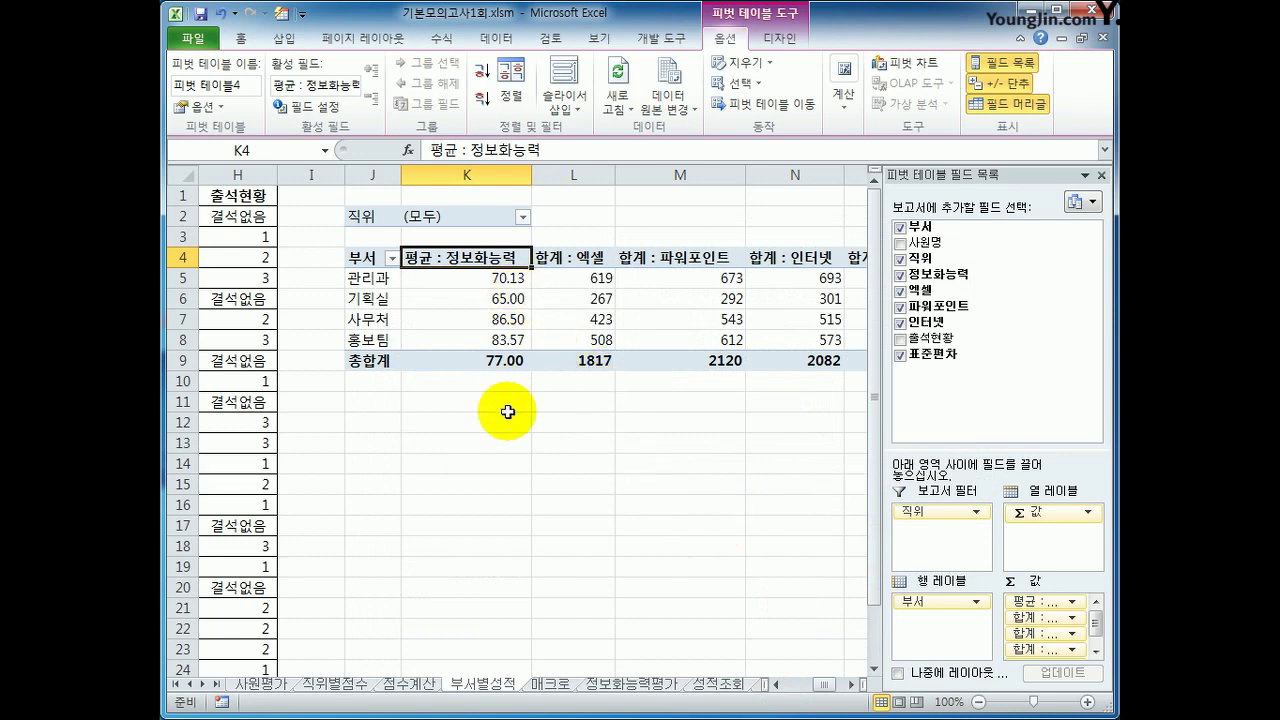
# - Summarize the 엑셀 value field by 평균 and give it the 숫자 format with 2 decimal places
pyautogui.click(569, 259)
pyautogui.rightClick(569, 259)
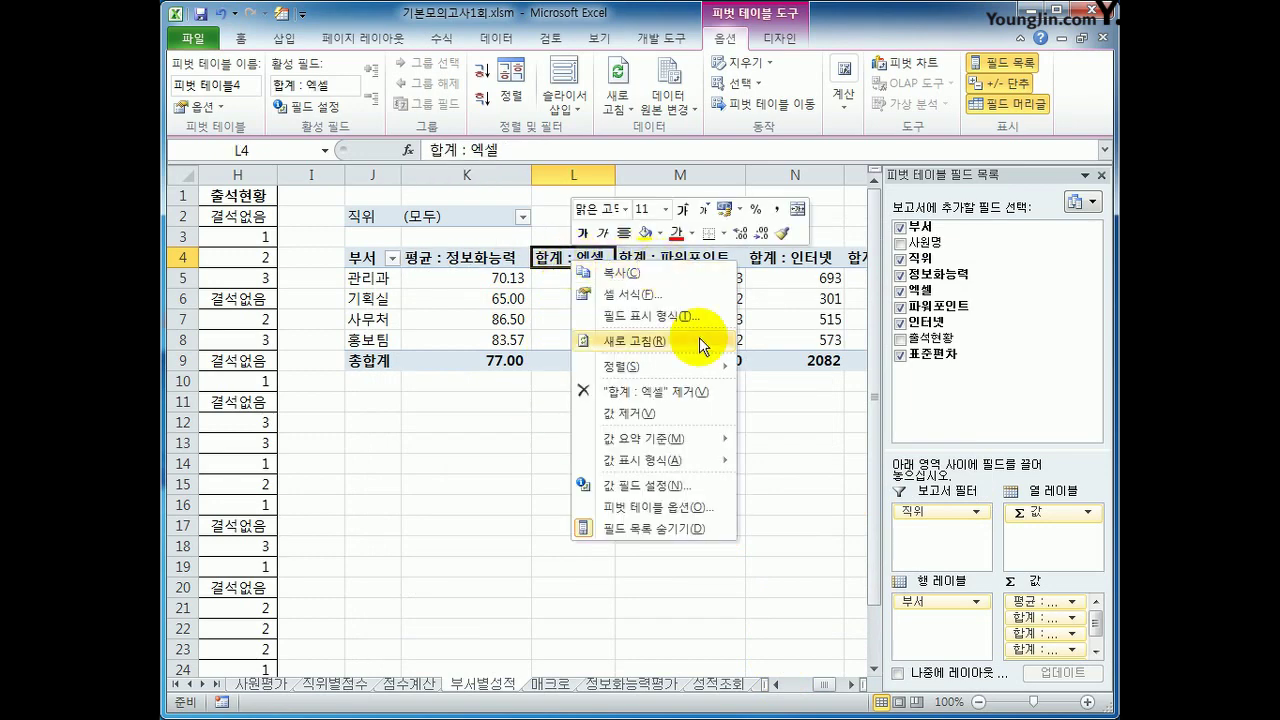
pyautogui.click(697, 491)
pyautogui.click(573, 514)
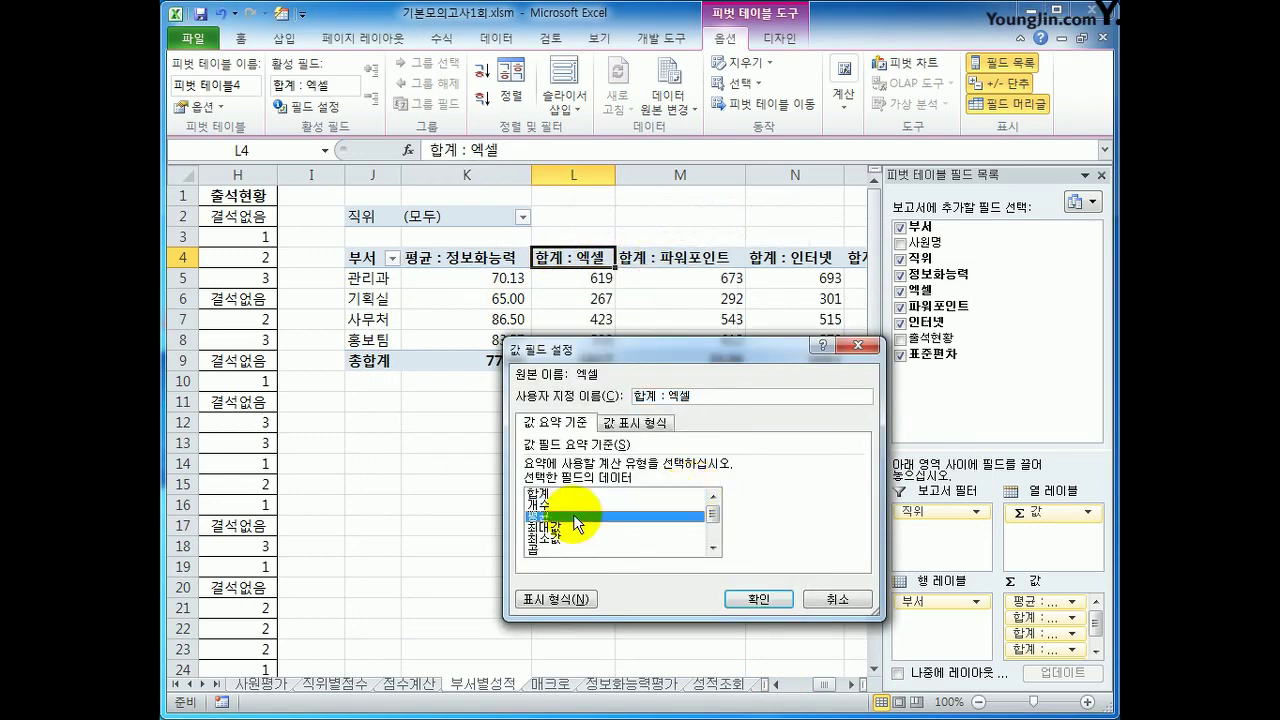
pyautogui.click(558, 600)
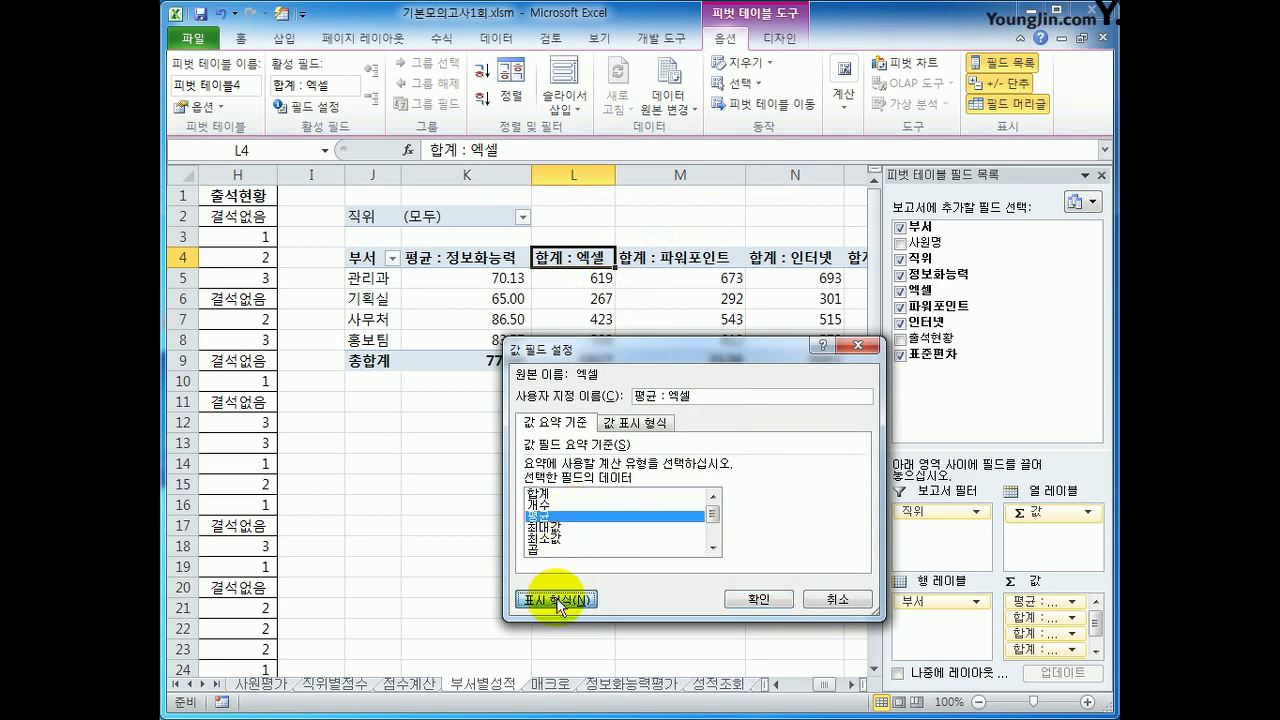
pyautogui.click(487, 367)
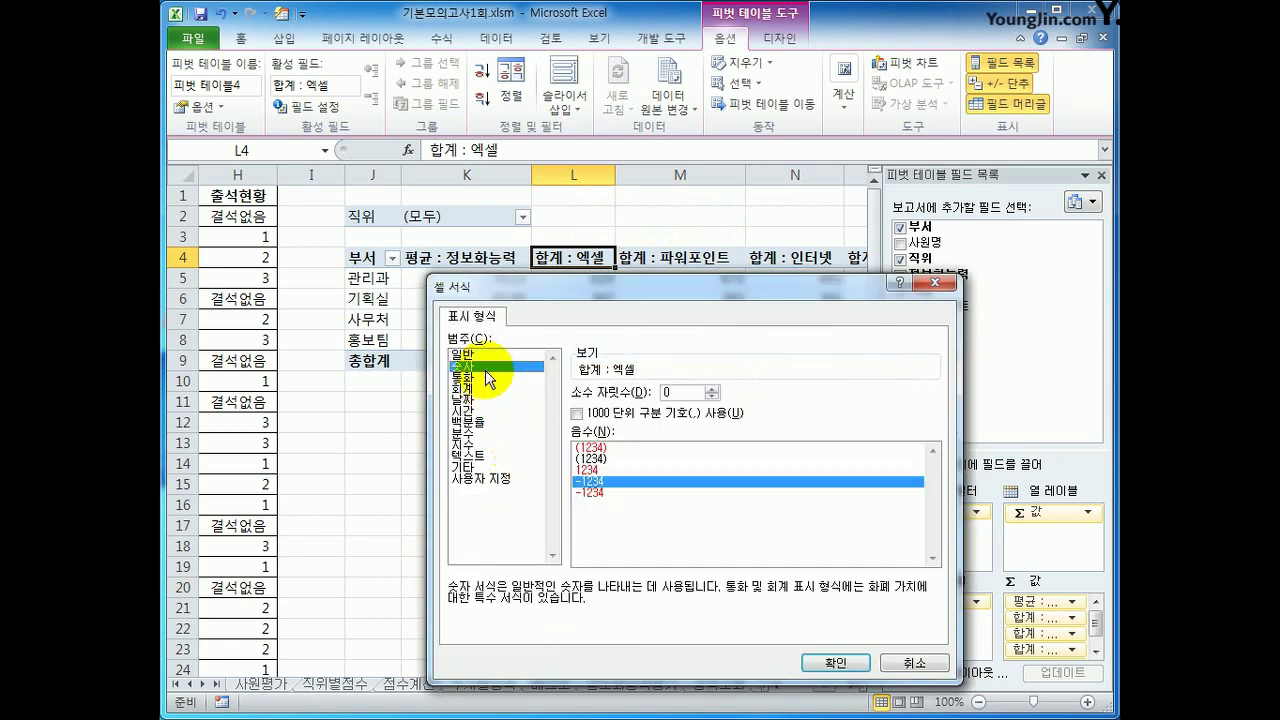
pyautogui.click(712, 388)
pyautogui.click(712, 388)
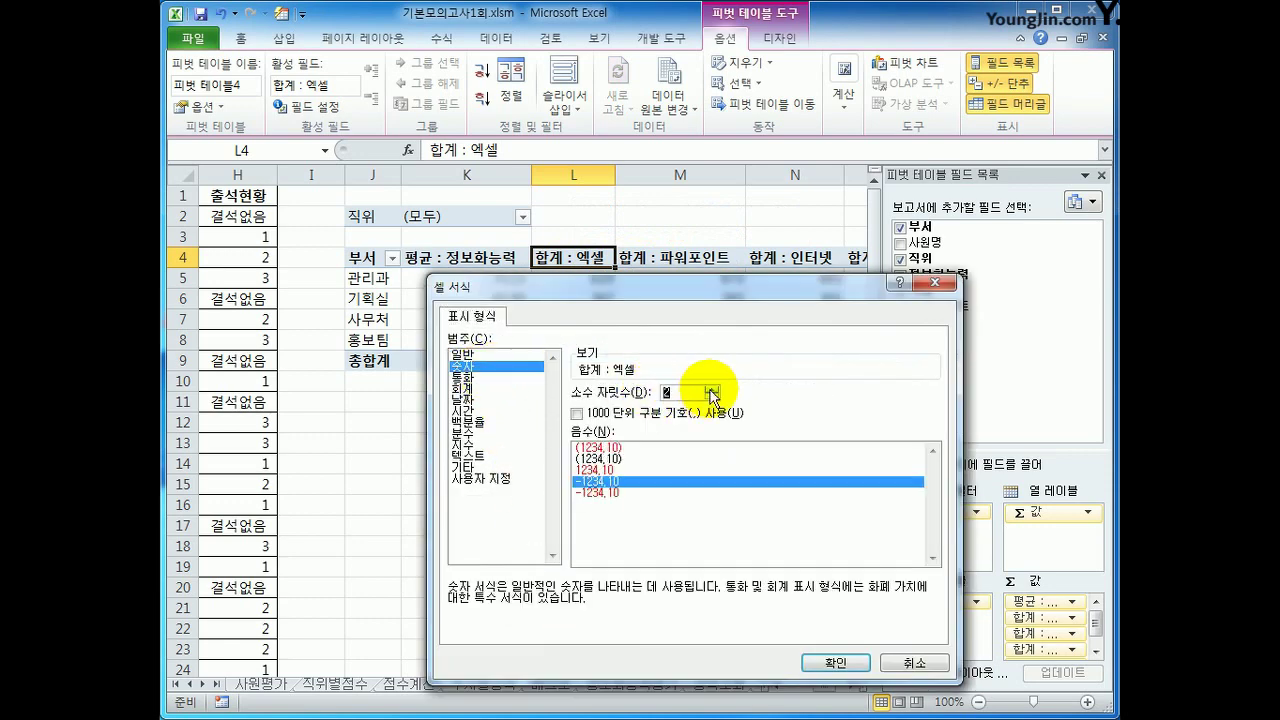
pyautogui.click(824, 668)
pyautogui.click(760, 600)
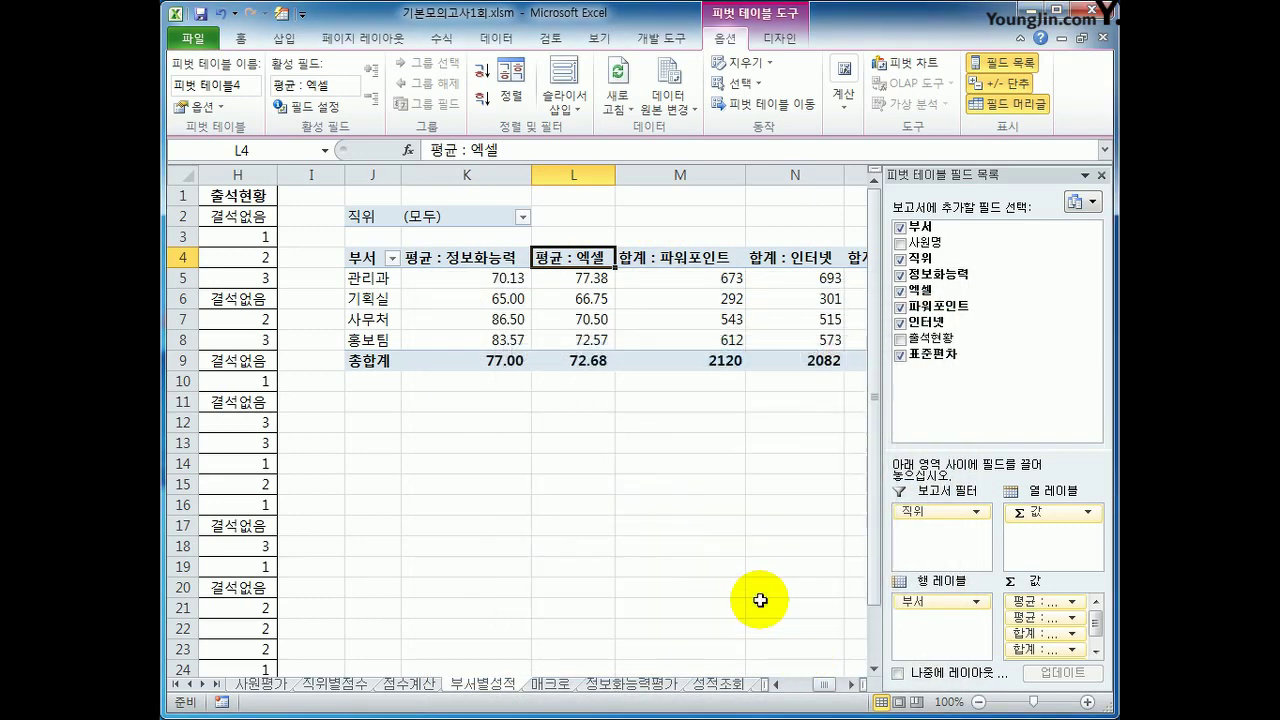
# - Set the 파워포인트 value field to summarize by 평균, using the 숫자 format with 2 decimal places
pyautogui.click(676, 257)
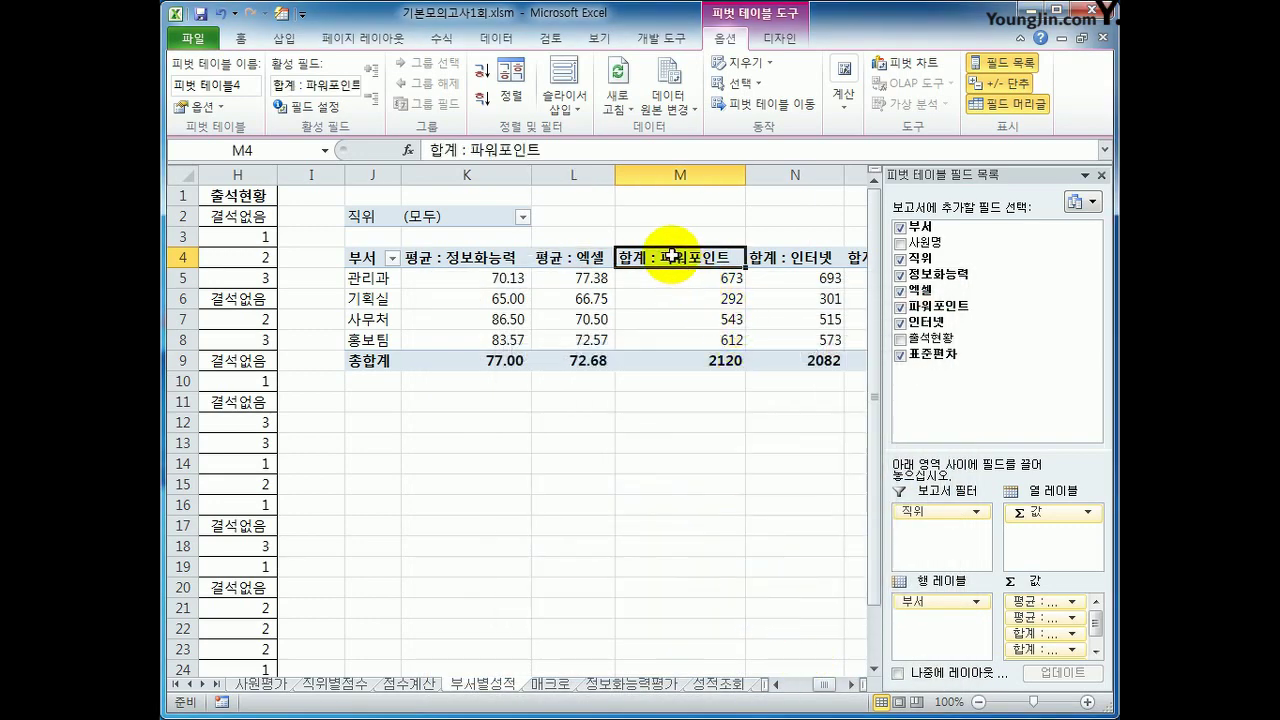
pyautogui.rightClick(675, 257)
pyautogui.click(822, 478)
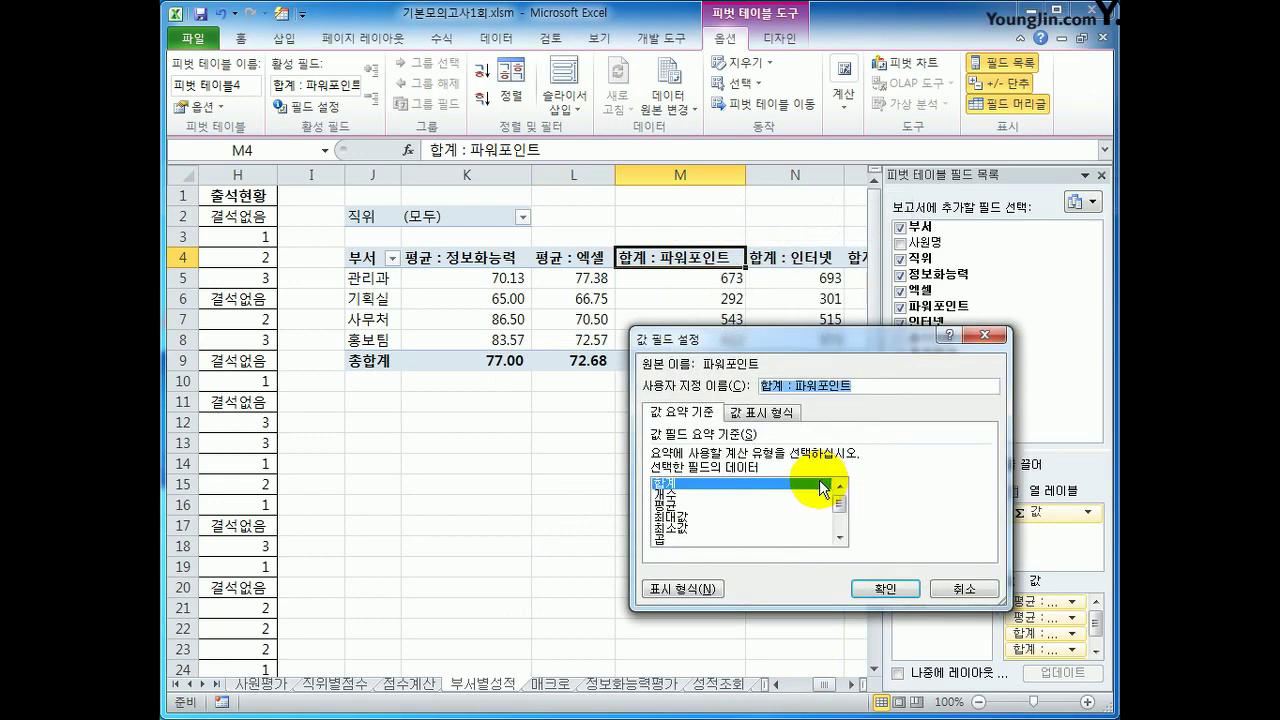
pyautogui.click(670, 506)
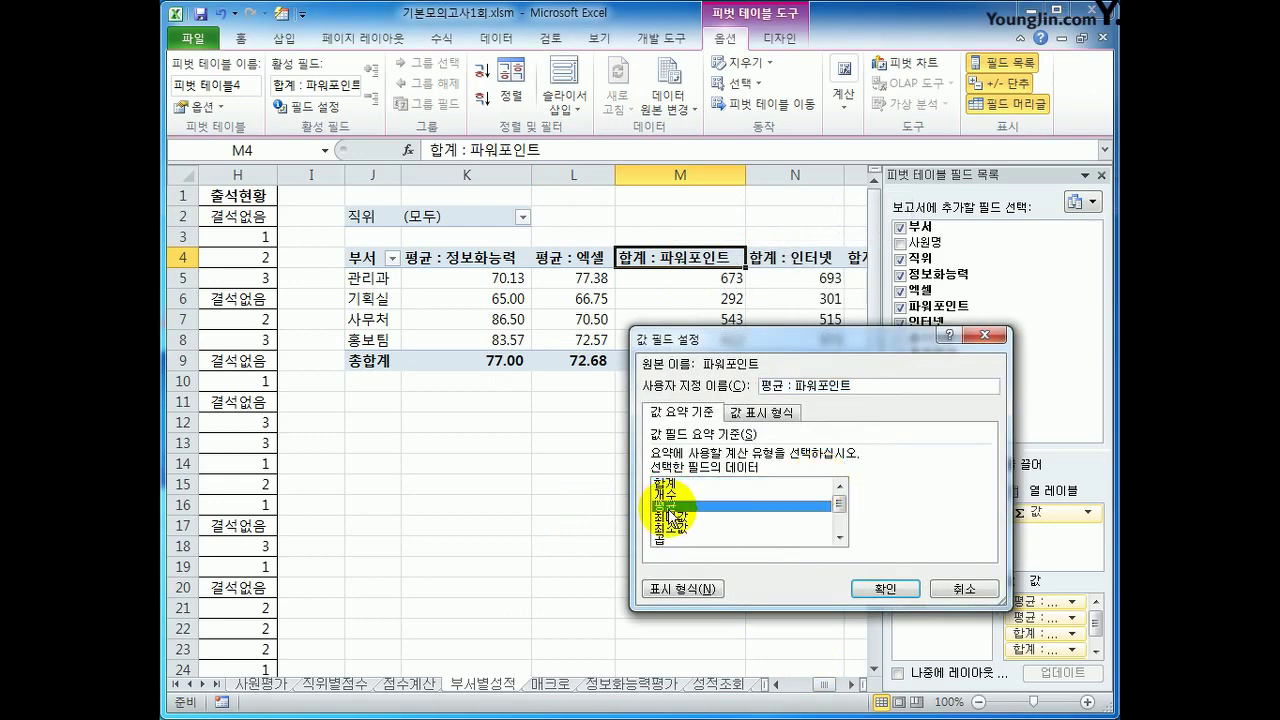
pyautogui.click(683, 589)
pyautogui.click(610, 356)
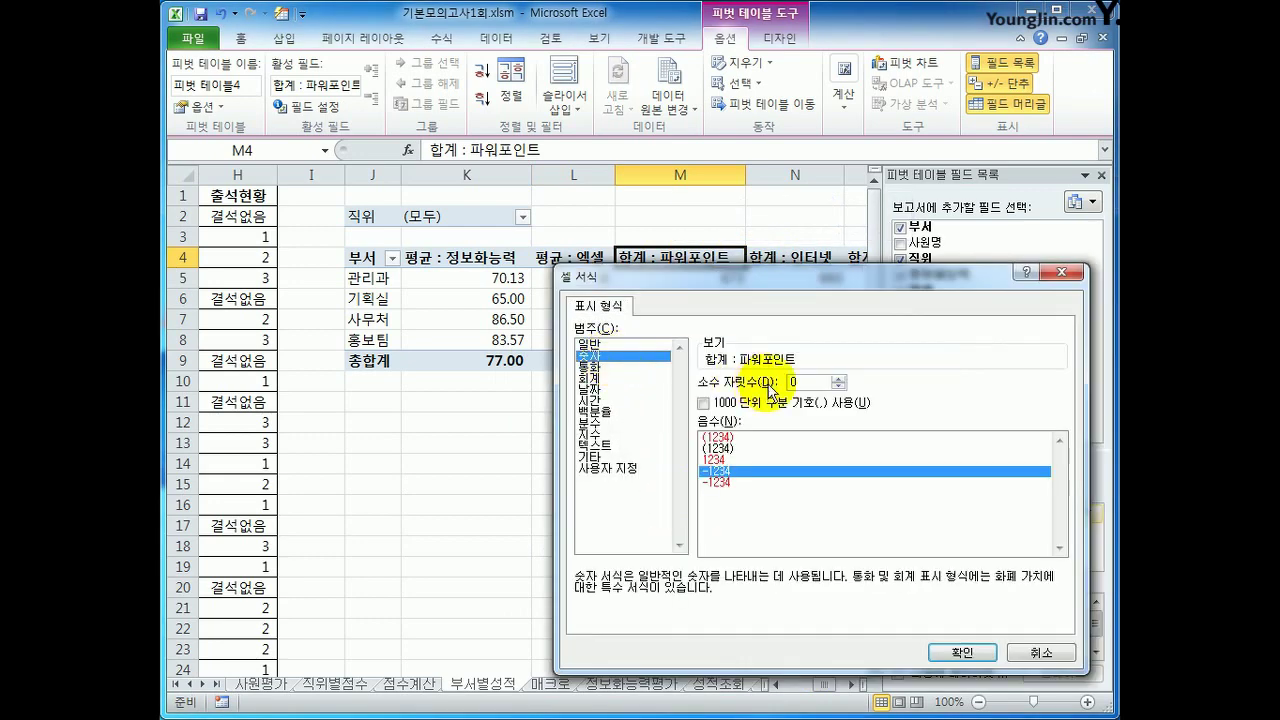
pyautogui.click(838, 379)
pyautogui.click(838, 379)
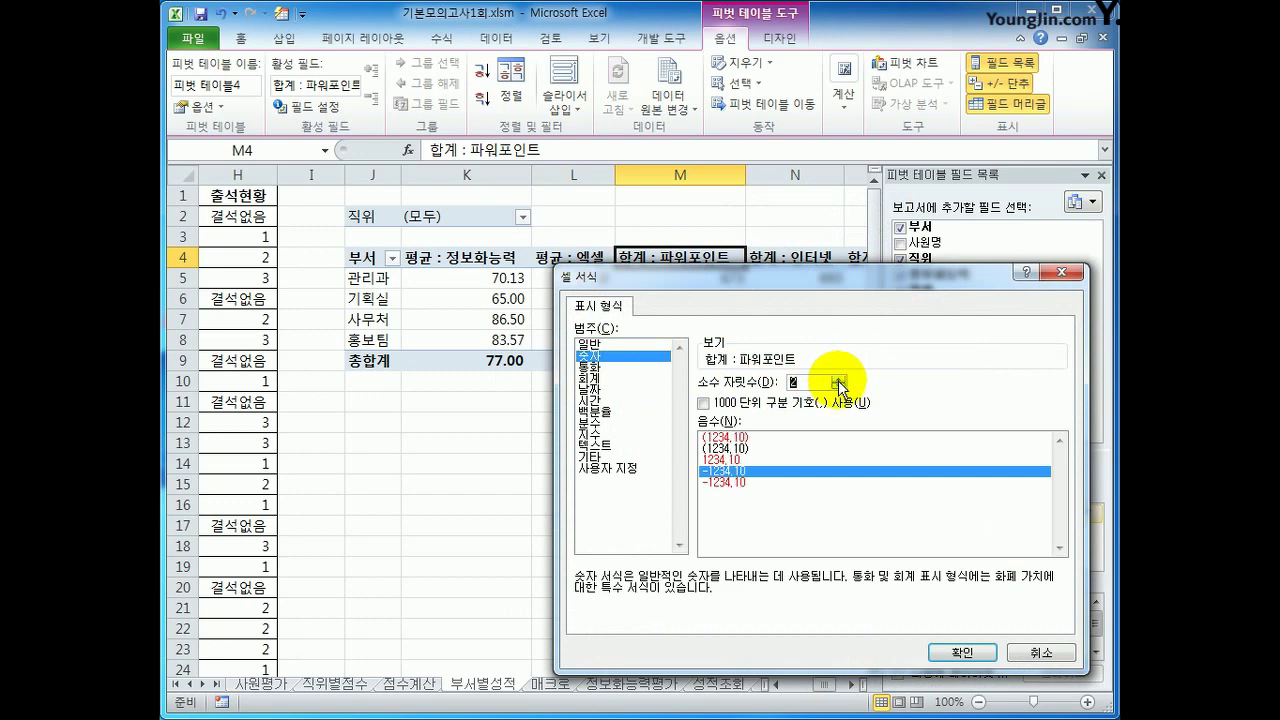
pyautogui.click(962, 652)
pyautogui.click(882, 588)
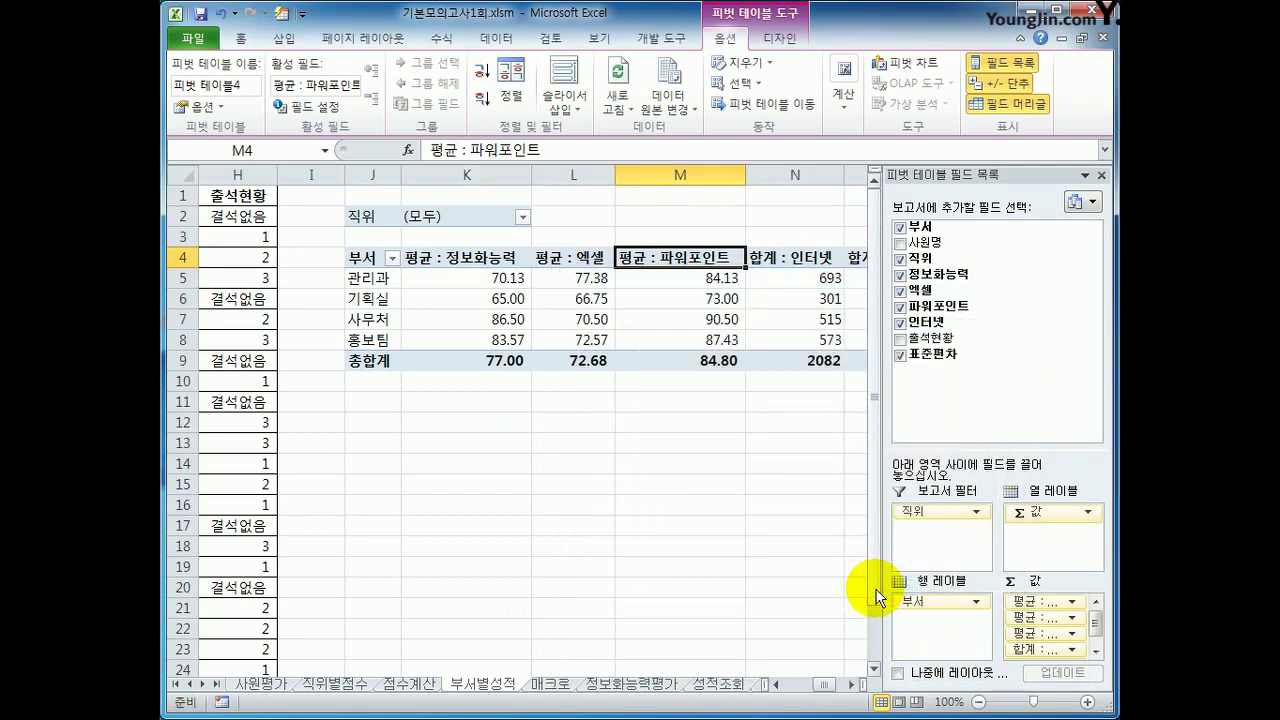
# - Change the 인터넷 value field's summary to 평균 and its number format to 숫자 with 2 decimal places
pyautogui.click(796, 252)
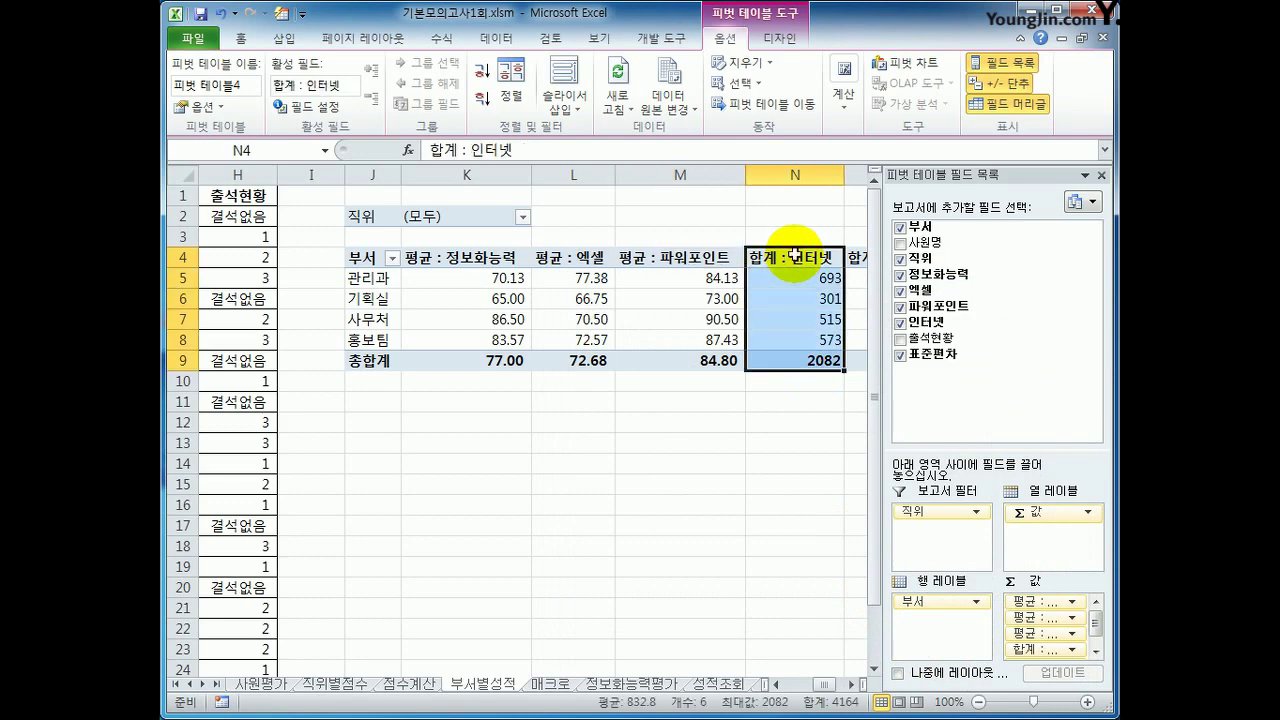
pyautogui.click(790, 258)
pyautogui.rightClick(790, 258)
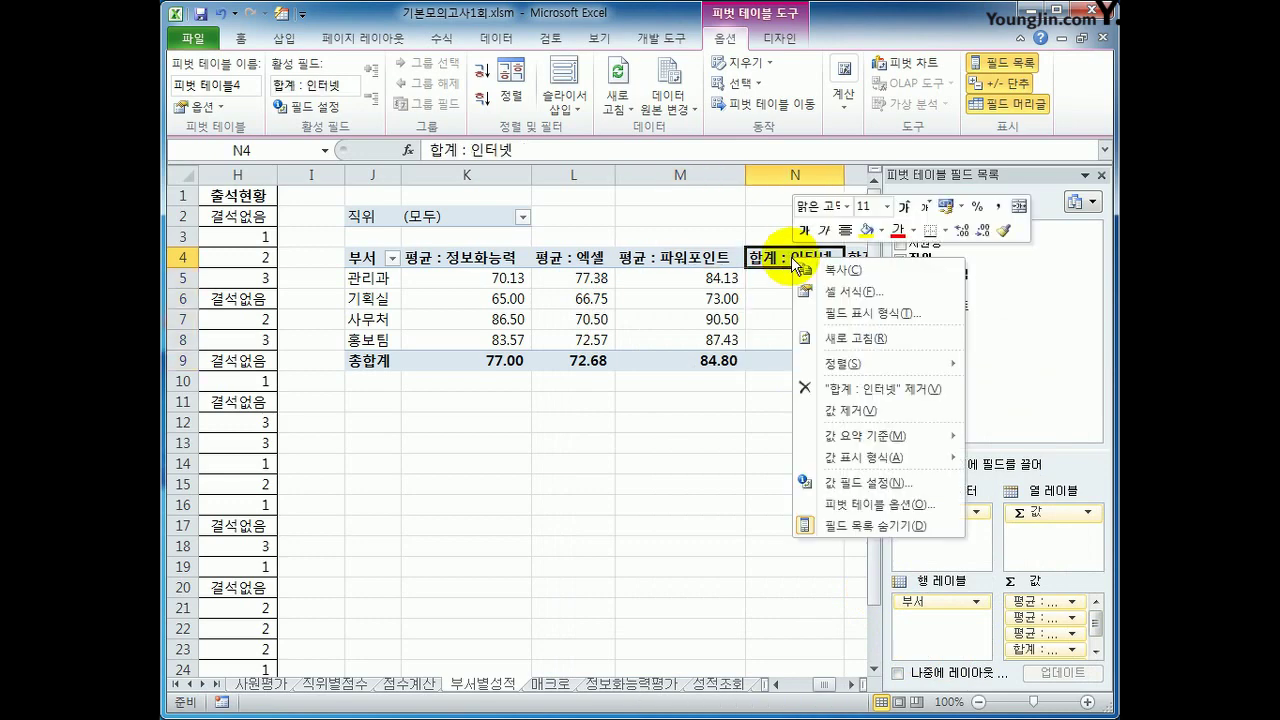
pyautogui.click(860, 486)
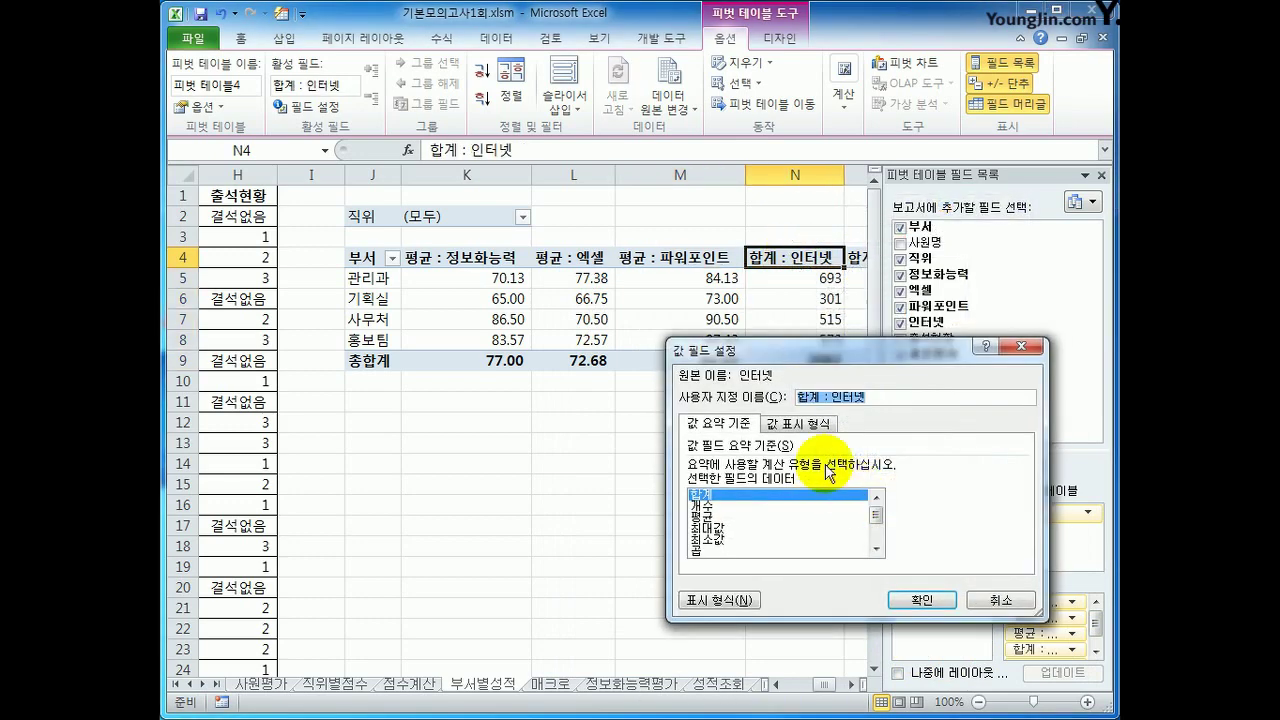
pyautogui.moveTo(781, 342); pyautogui.dragTo(595, 298)
pyautogui.click(519, 459)
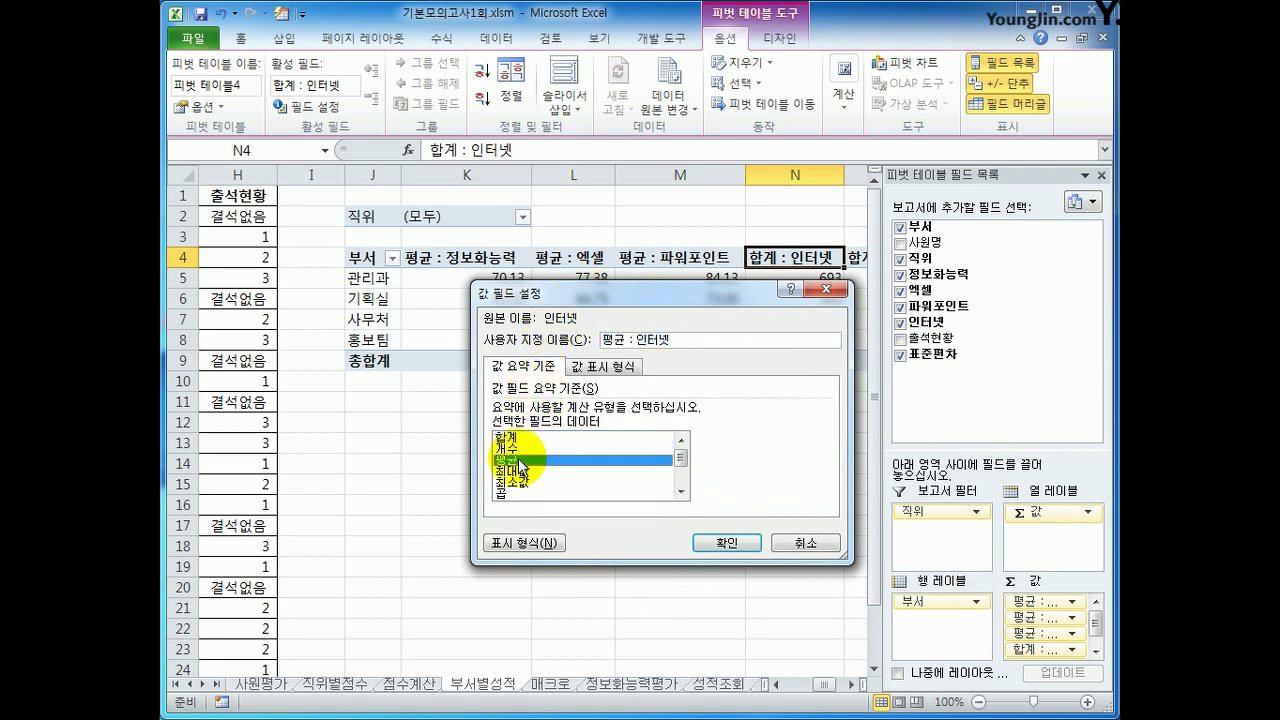
pyautogui.click(521, 543)
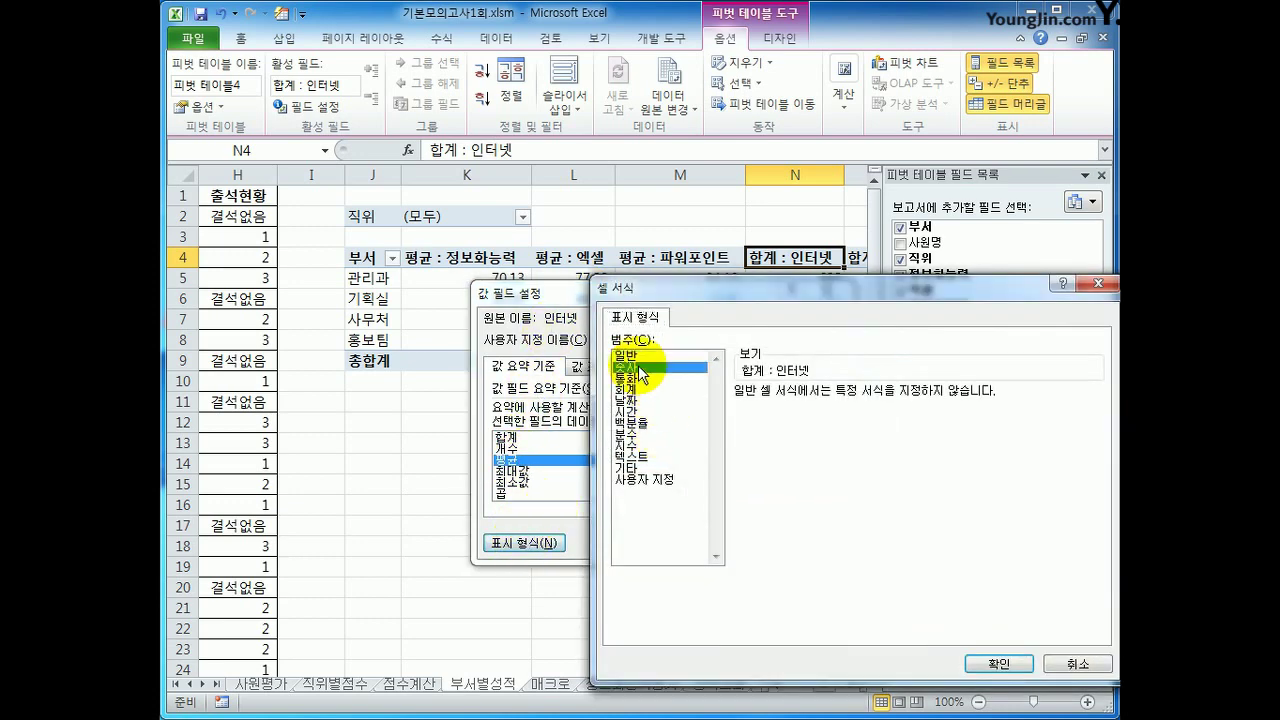
pyautogui.click(638, 365)
pyautogui.click(874, 393)
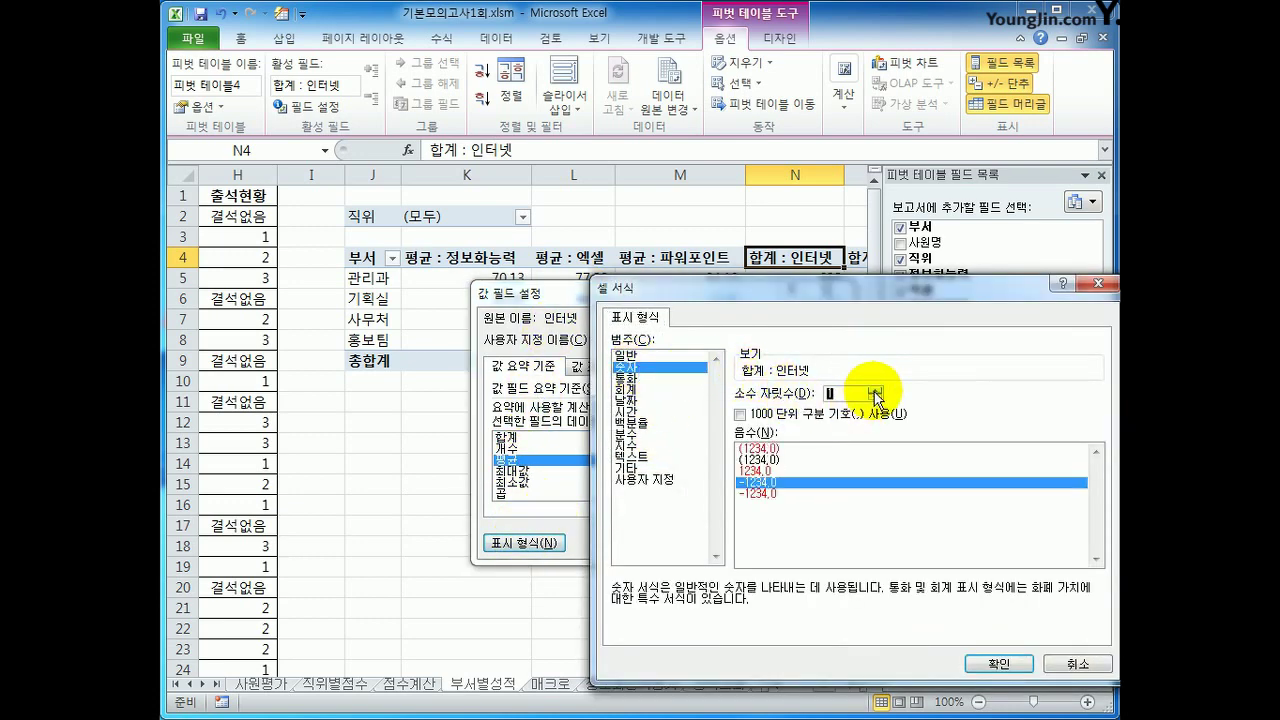
pyautogui.click(874, 393)
pyautogui.click(999, 664)
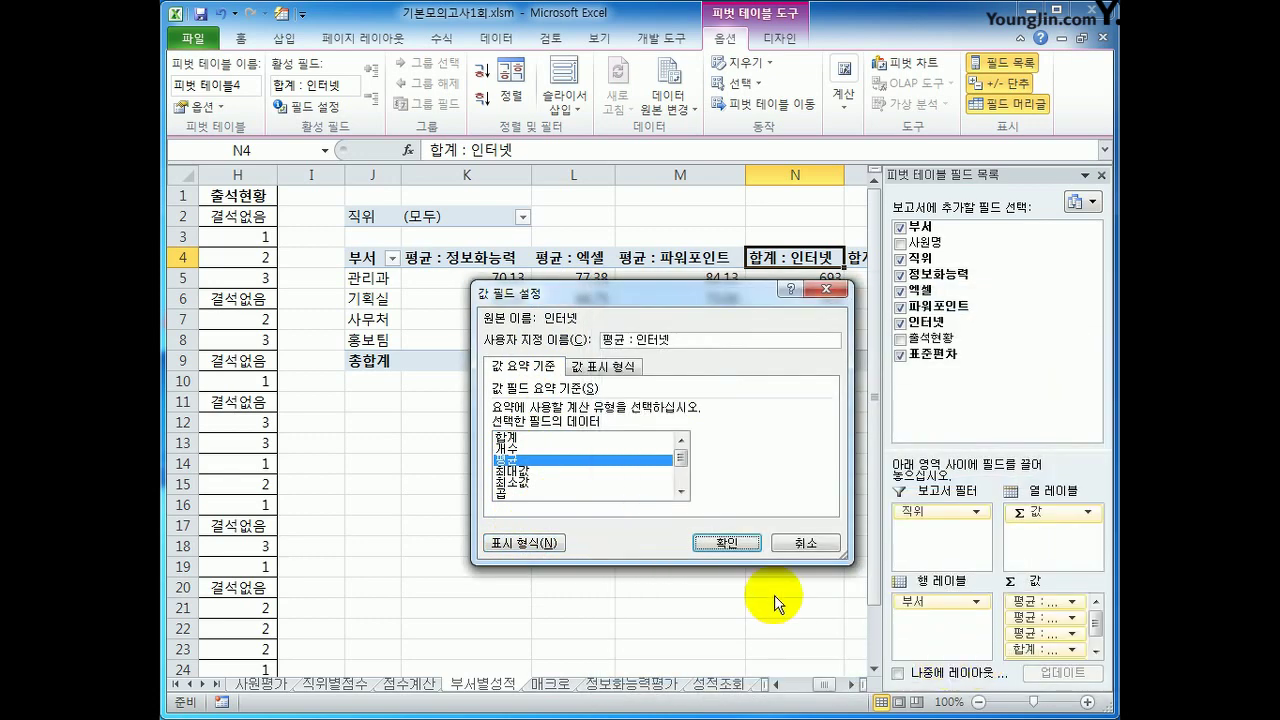
pyautogui.click(733, 542)
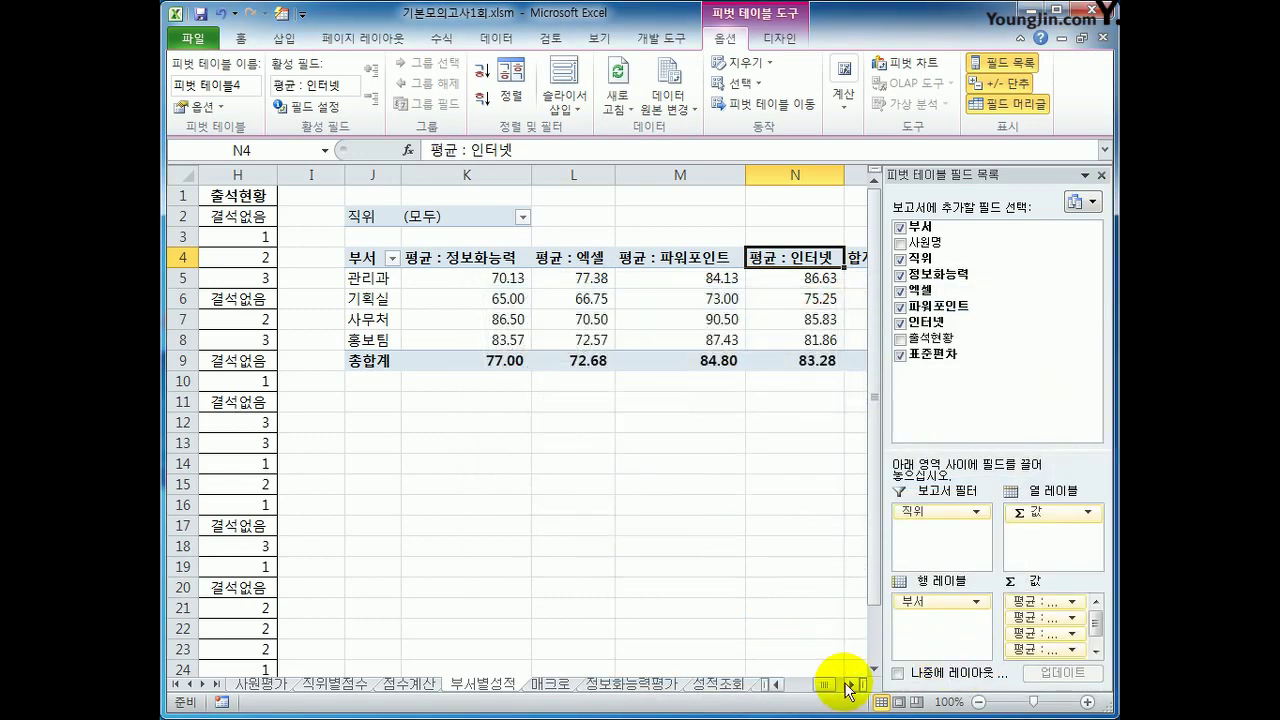
# - Format the pivot table's 표준편차 value field as 숫자 with 2 decimal places, keeping its 합계 summary
pyautogui.click(852, 684)
pyautogui.click(852, 684)
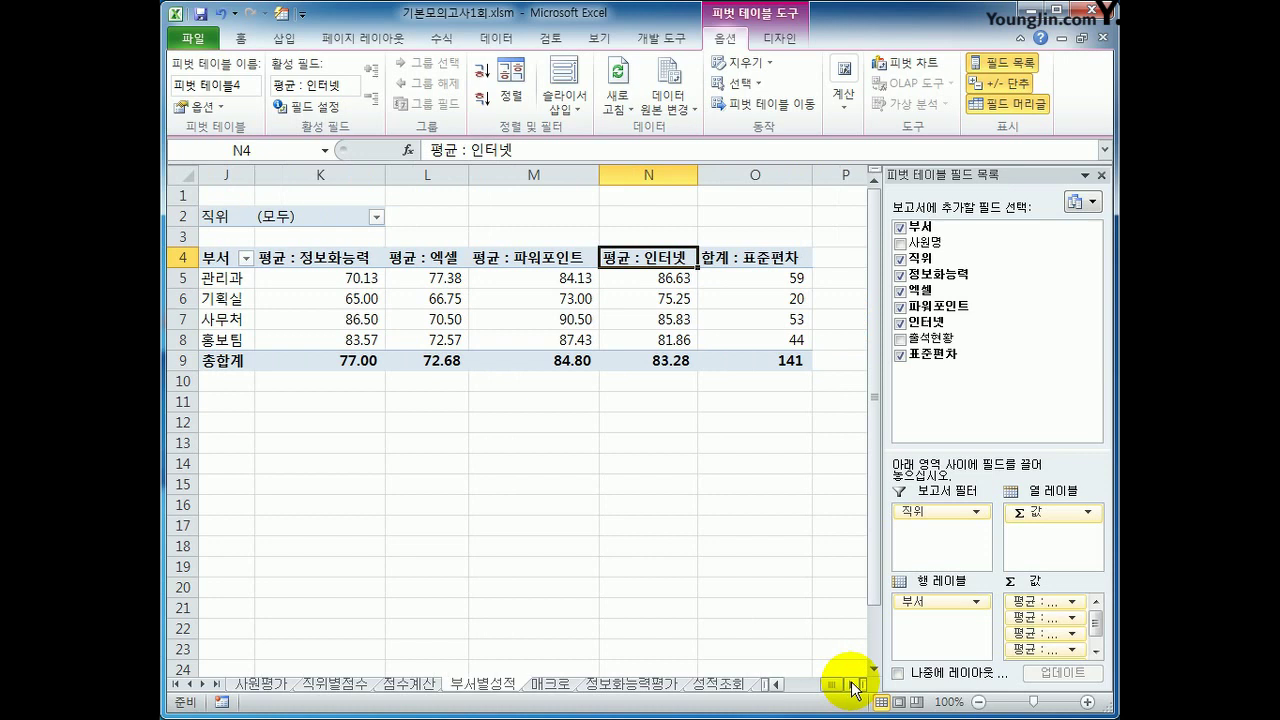
pyautogui.click(764, 258)
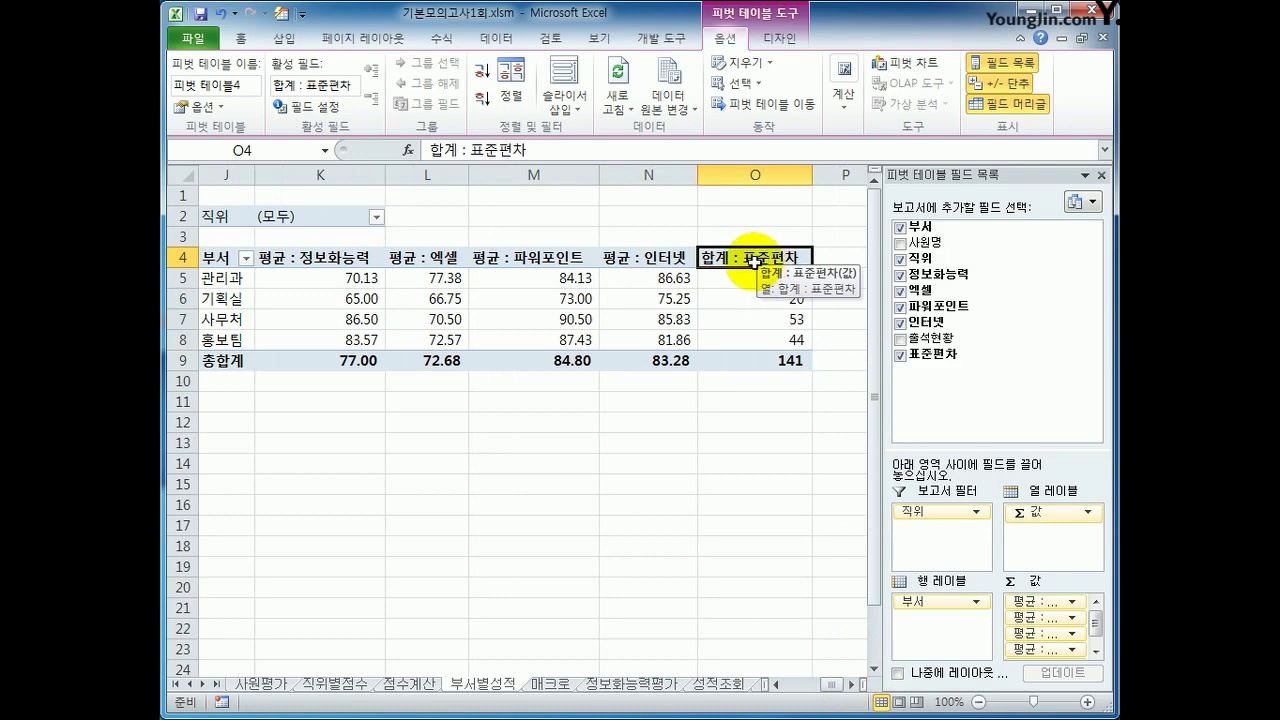
pyautogui.rightClick(758, 266)
pyautogui.click(840, 490)
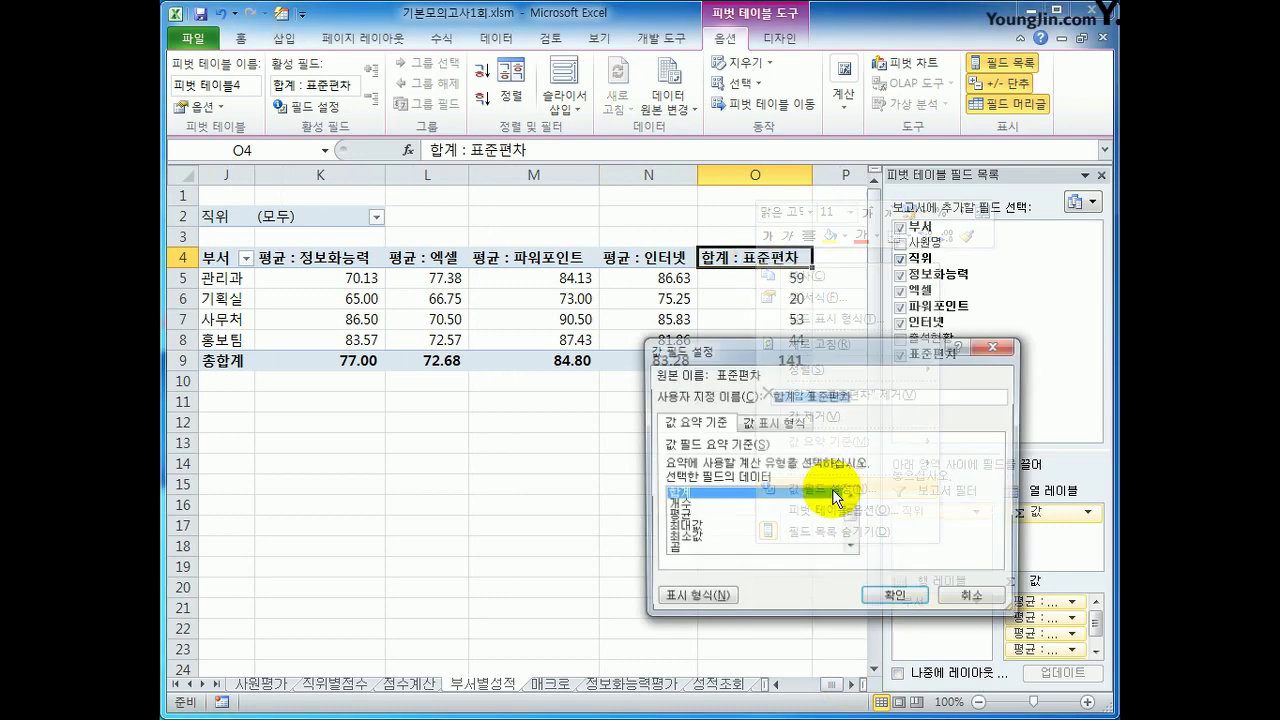
pyautogui.moveTo(736, 354); pyautogui.dragTo(451, 289)
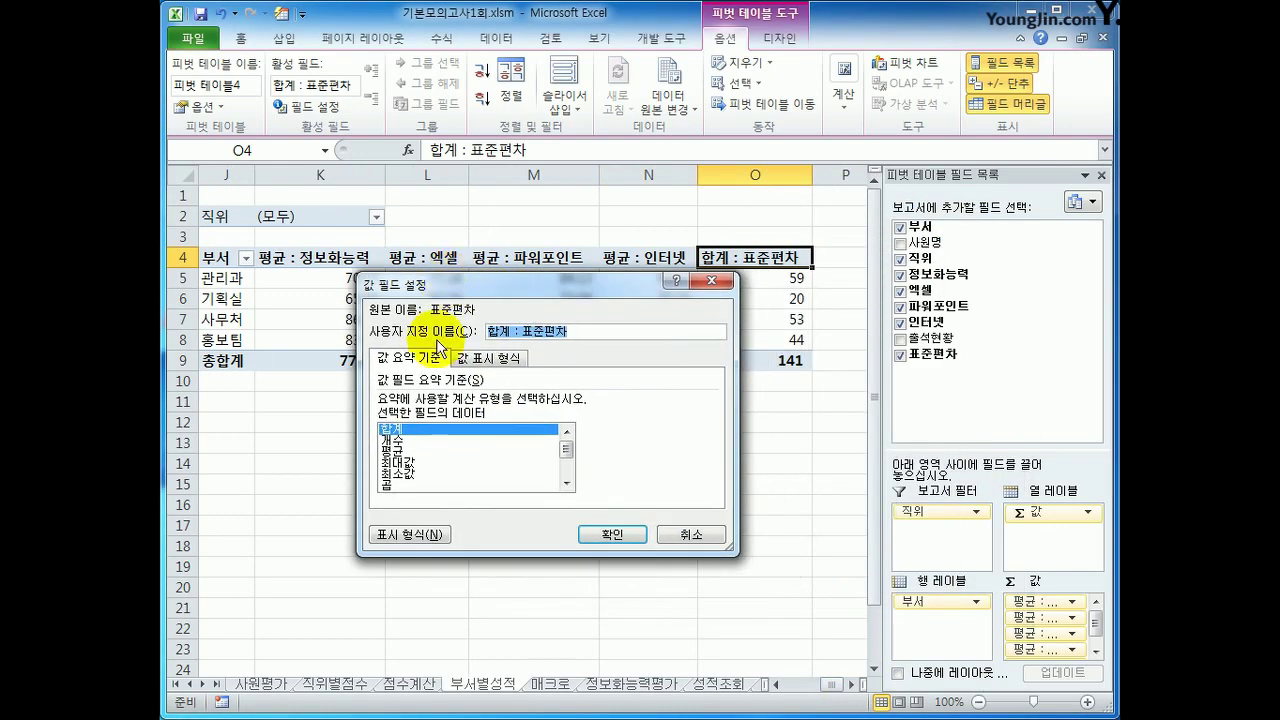
pyautogui.click(391, 536)
pyautogui.moveTo(868, 285); pyautogui.dragTo(814, 188)
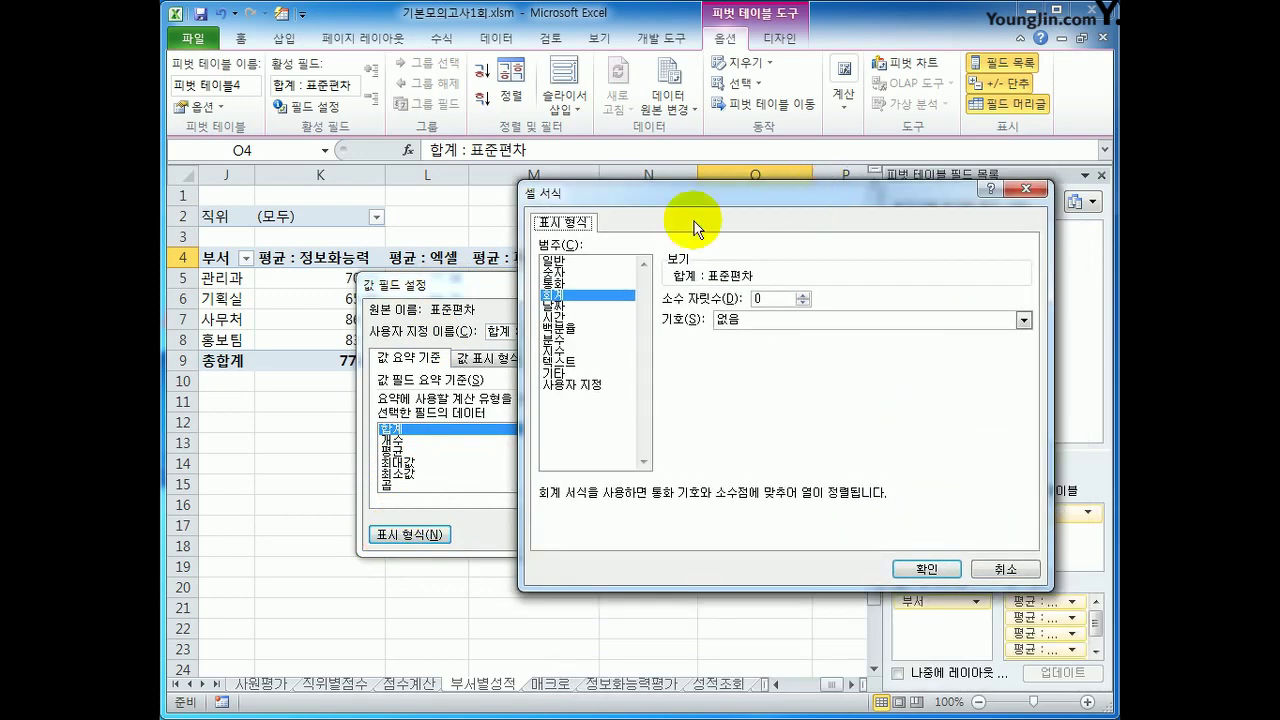
pyautogui.click(556, 271)
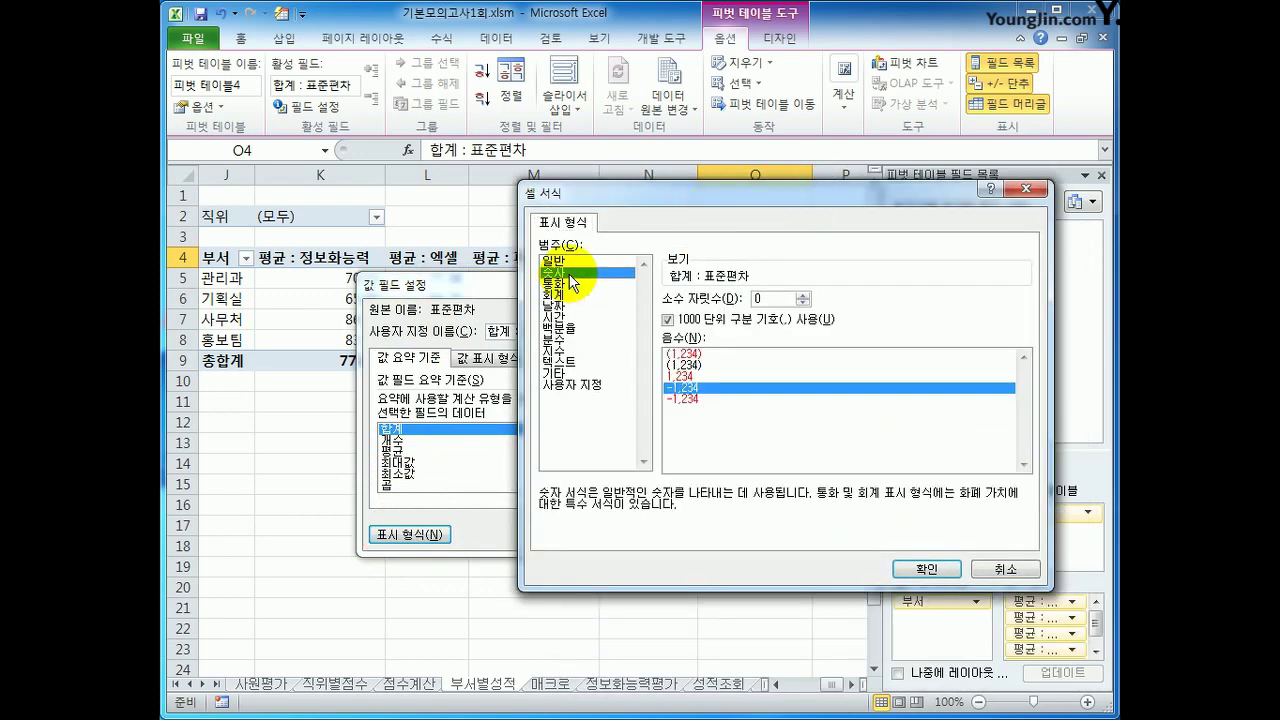
pyautogui.click(803, 296)
pyautogui.click(803, 296)
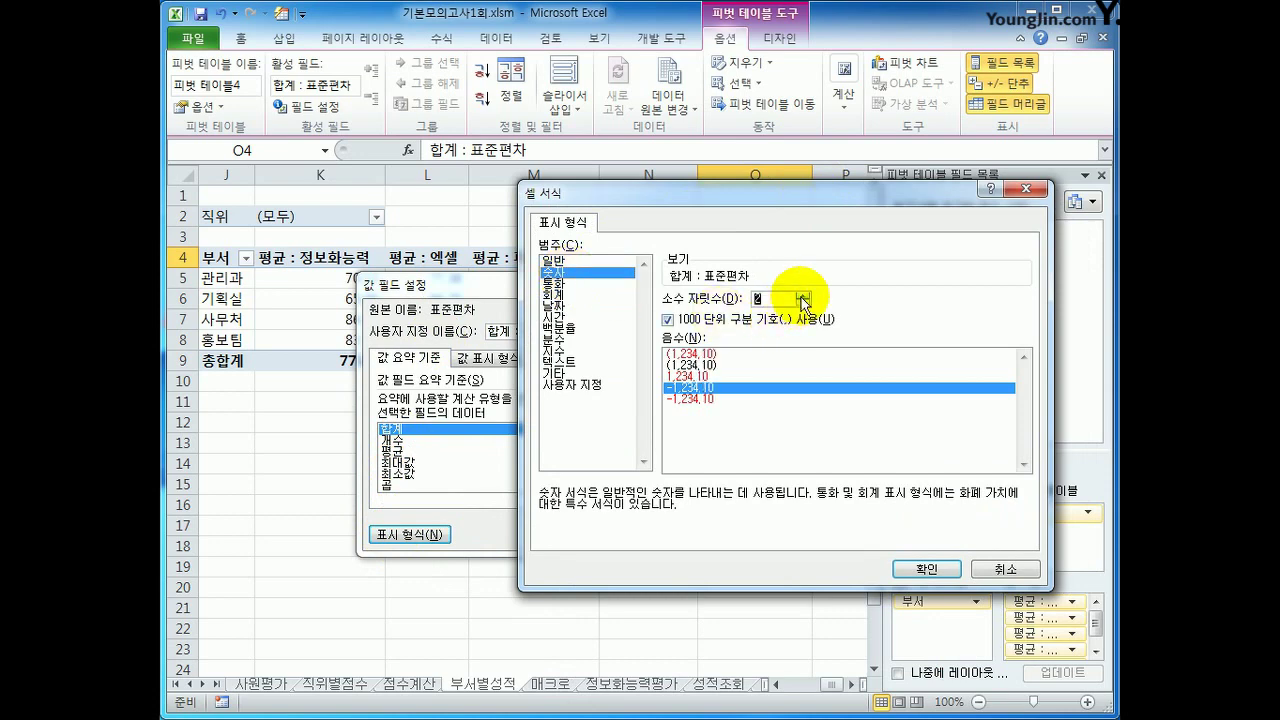
pyautogui.click(913, 567)
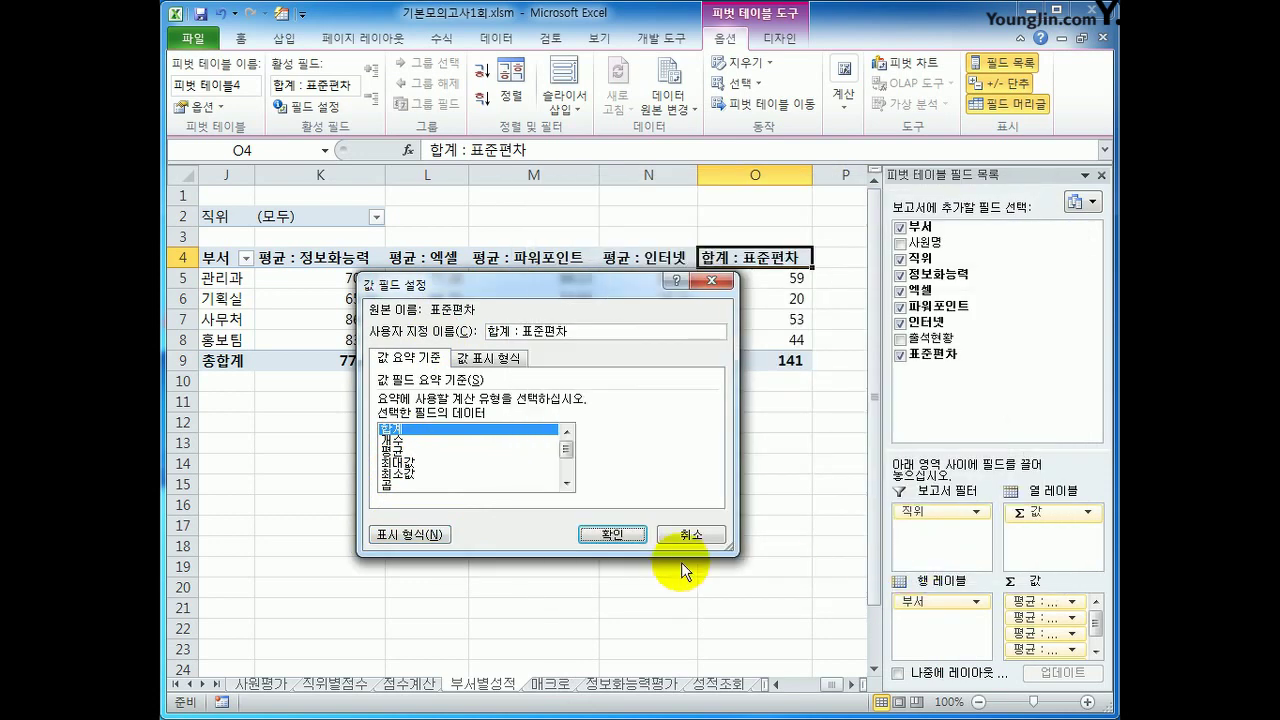
pyautogui.click(626, 537)
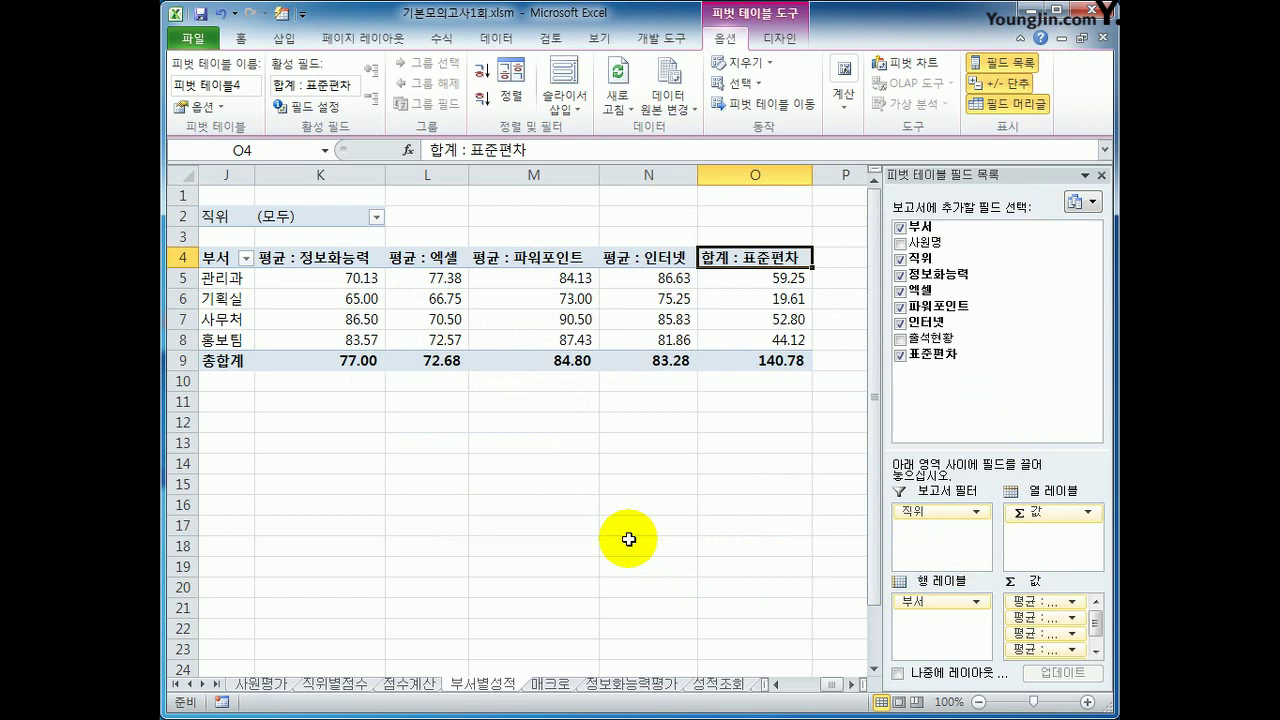
# - Apply the red bordered style from the 밝게 group to the pivot table and enable 줄무늬 열
pyautogui.click(779, 40)
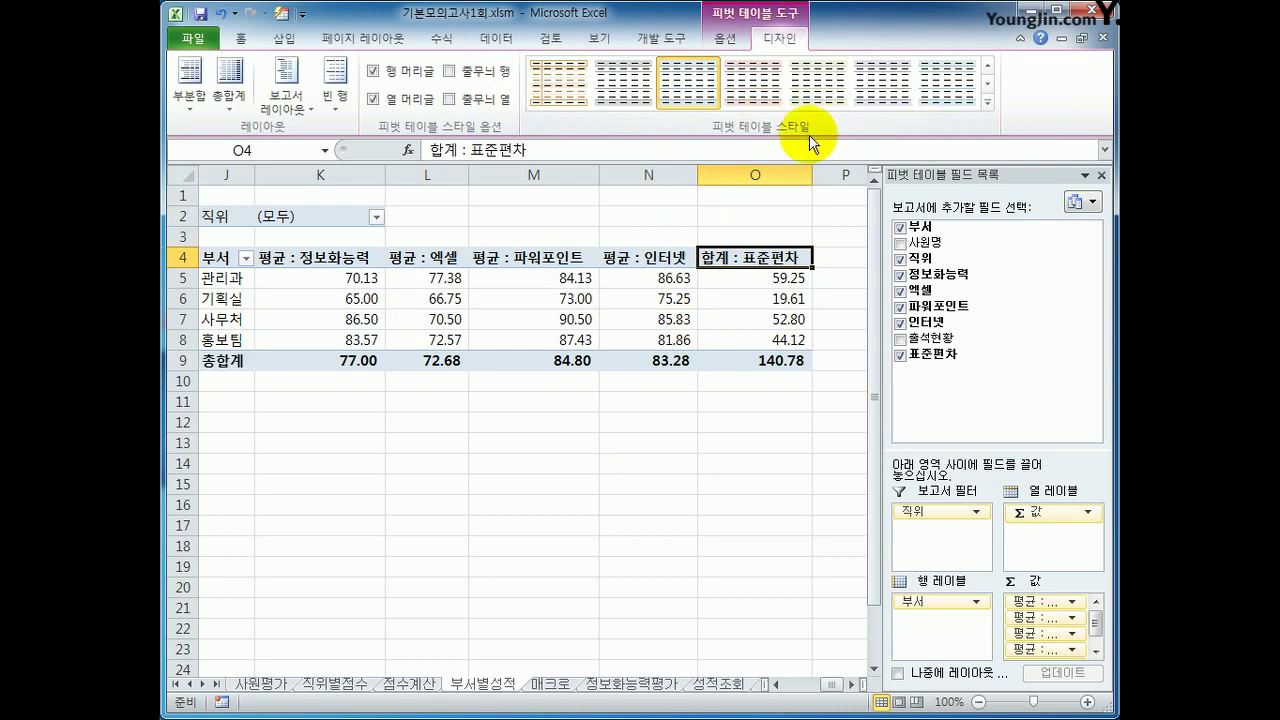
pyautogui.click(988, 110)
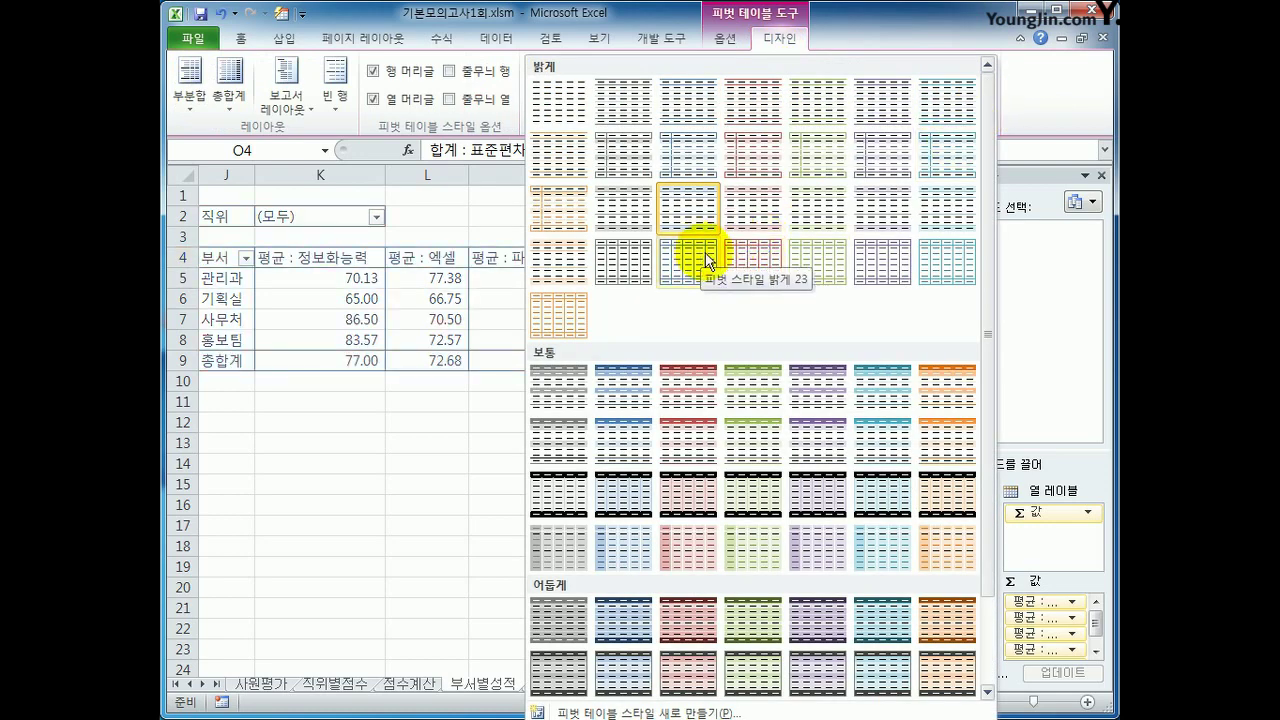
pyautogui.click(740, 261)
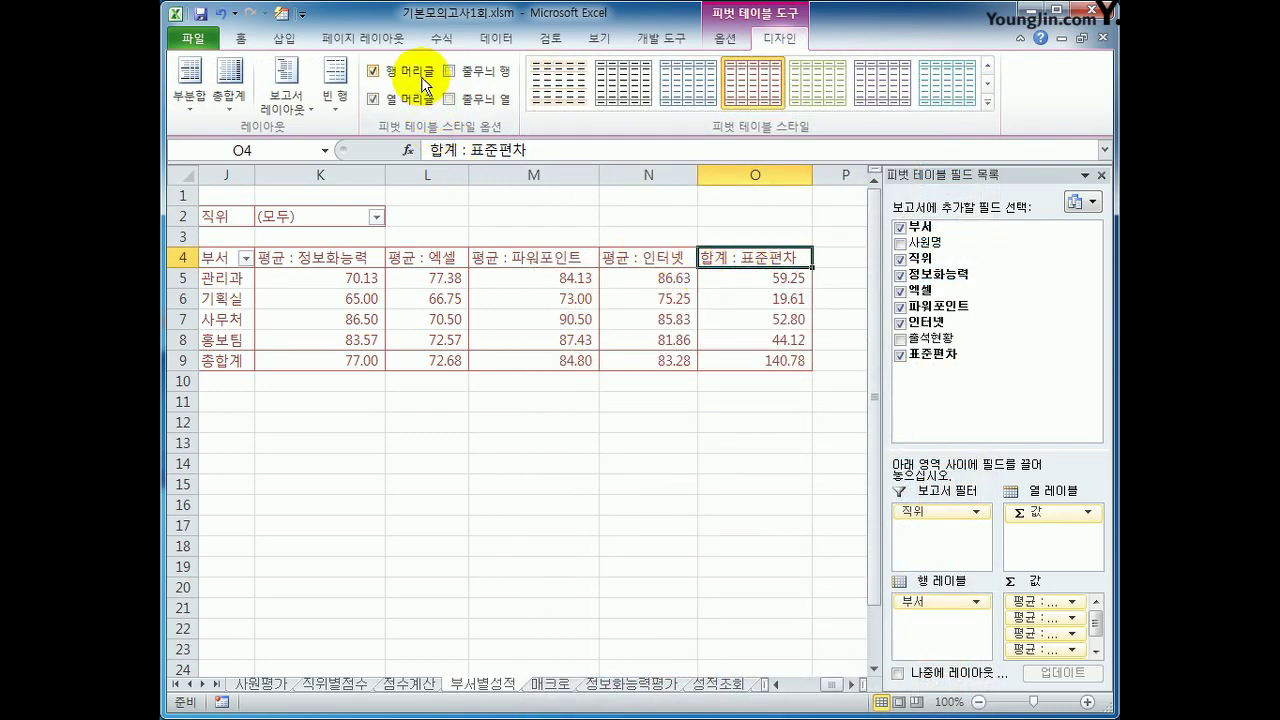
pyautogui.click(467, 99)
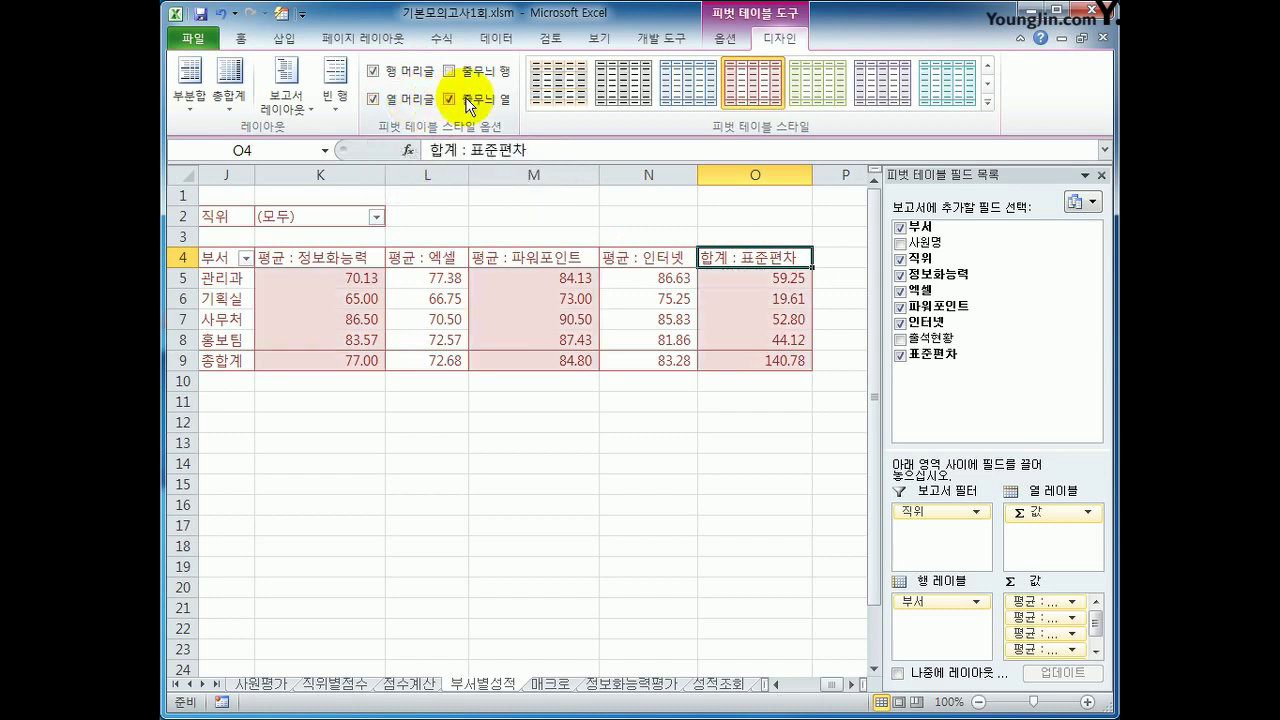
pyautogui.click(636, 461)
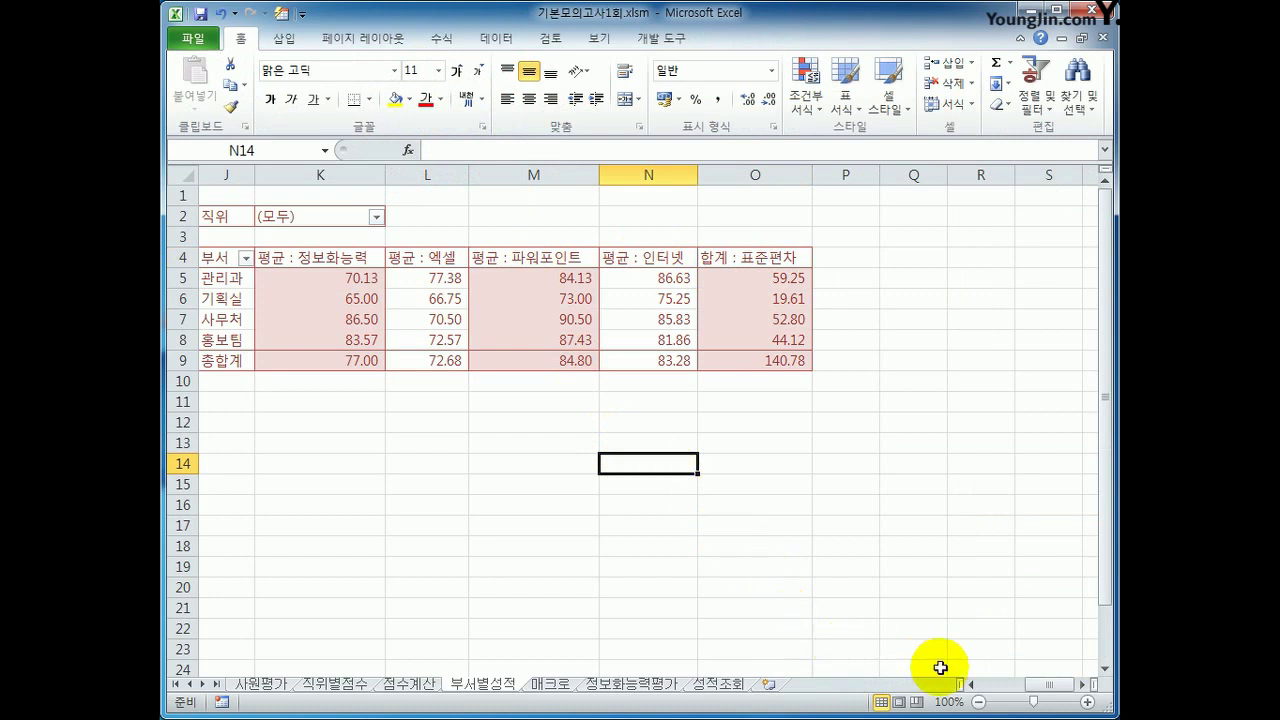
pyautogui.moveTo(1046, 684); pyautogui.dragTo(1040, 684)
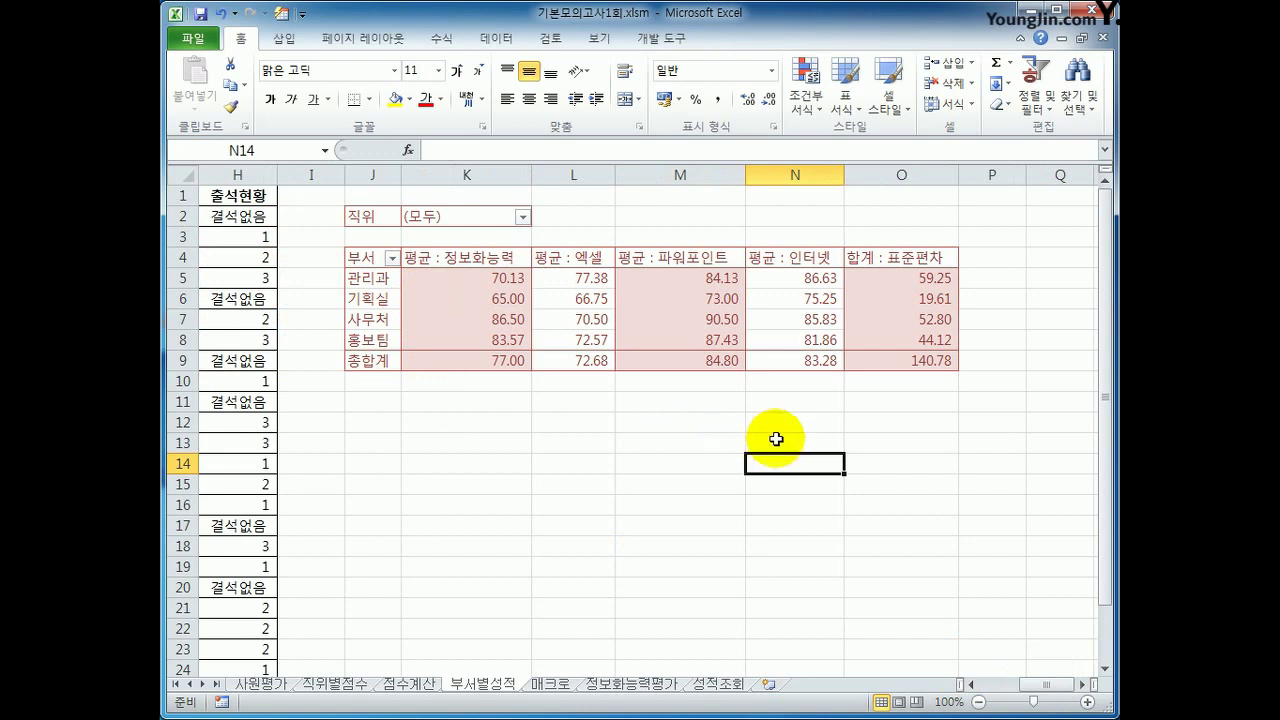
pyautogui.click(458, 256)
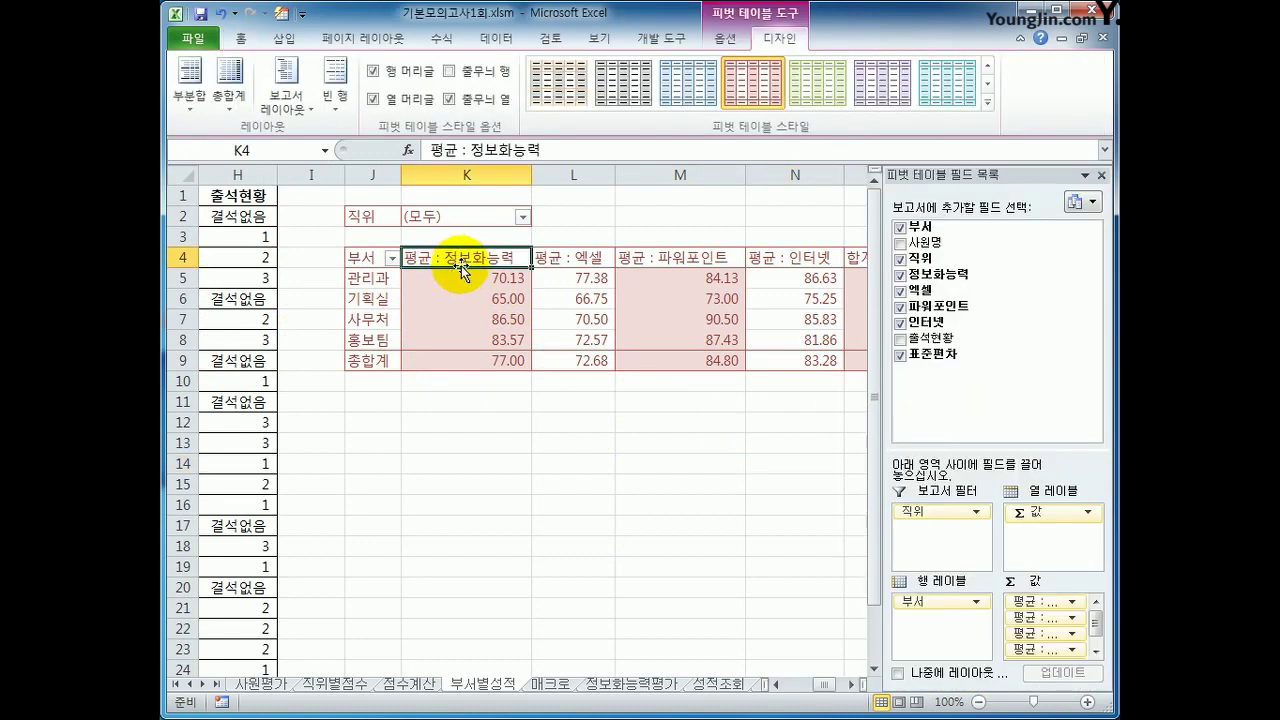
# - On the 매크로 sheet, start recording a macro named 평균 stored in 현재 통합 문서
pyautogui.click(551, 685)
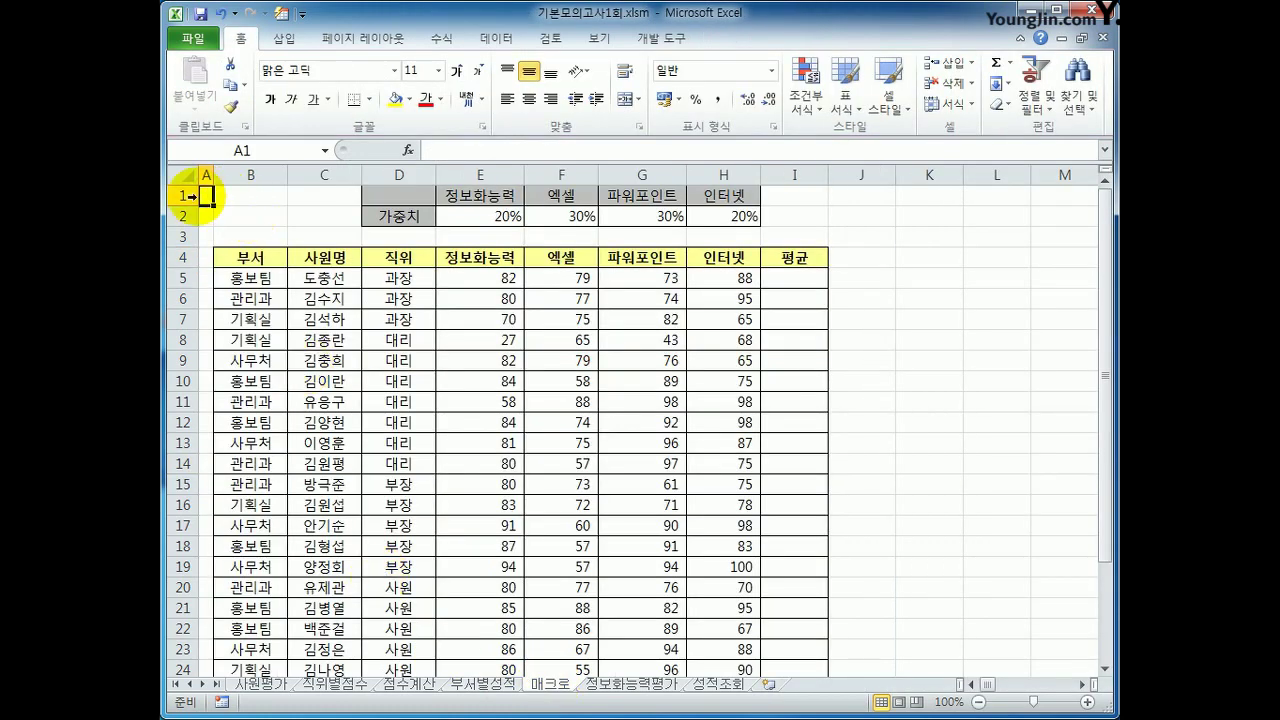
pyautogui.click(926, 500)
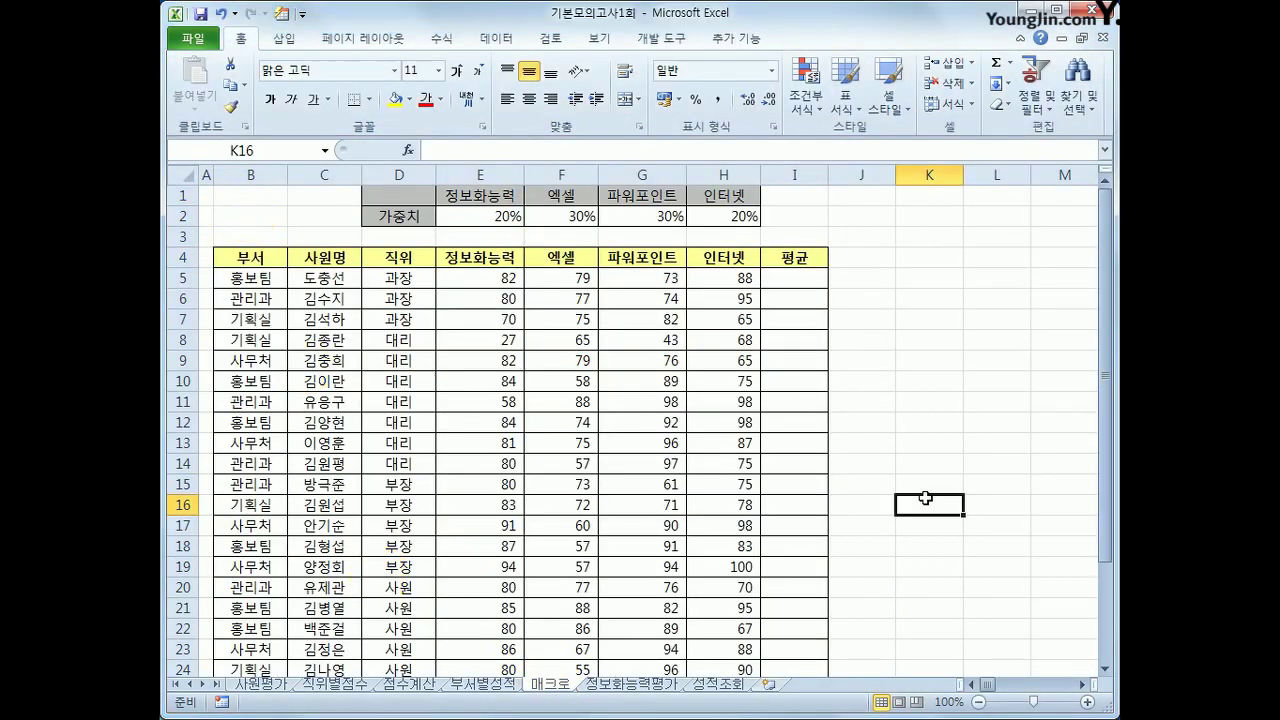
pyautogui.click(906, 257)
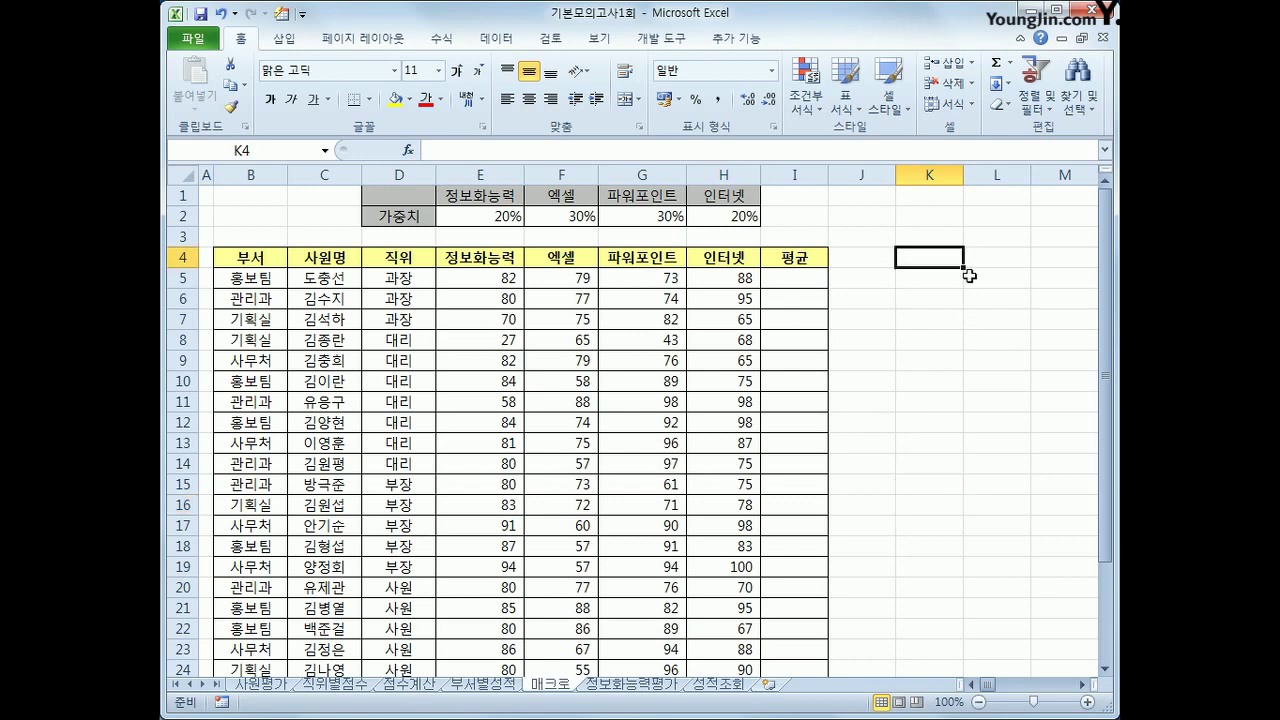
pyautogui.click(222, 703)
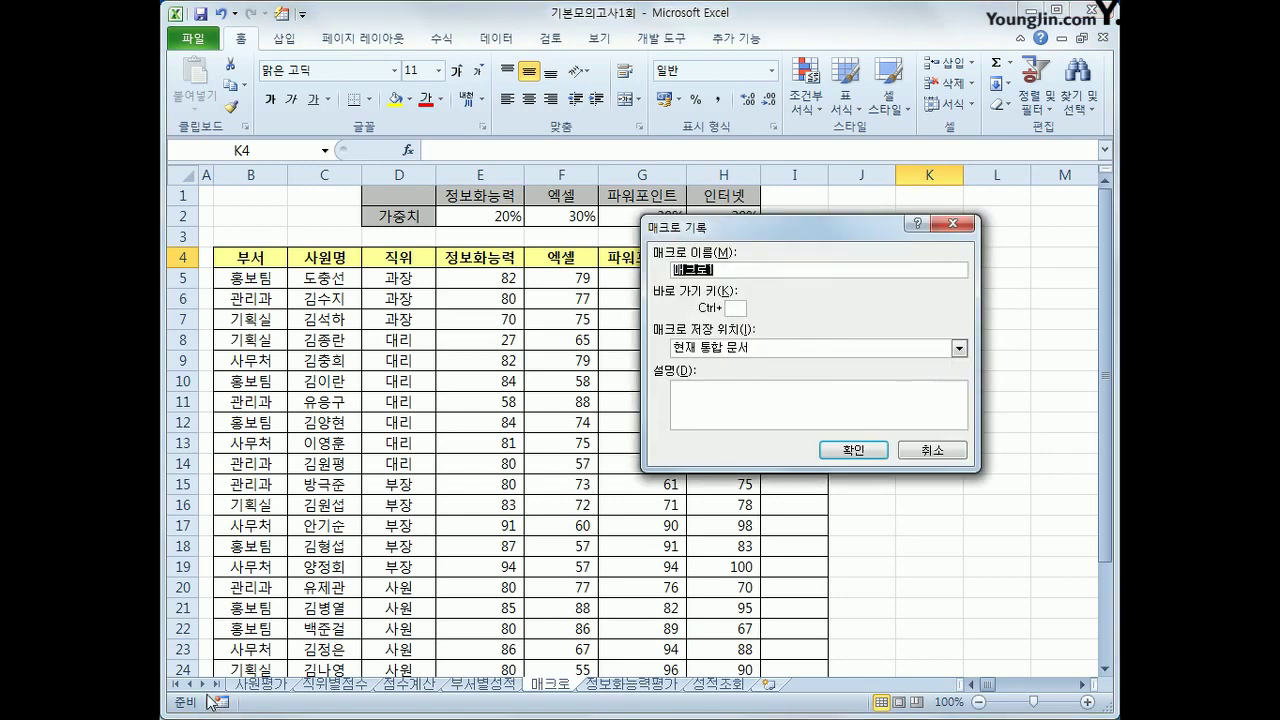
pyautogui.write('평균')
pyautogui.click(848, 452)
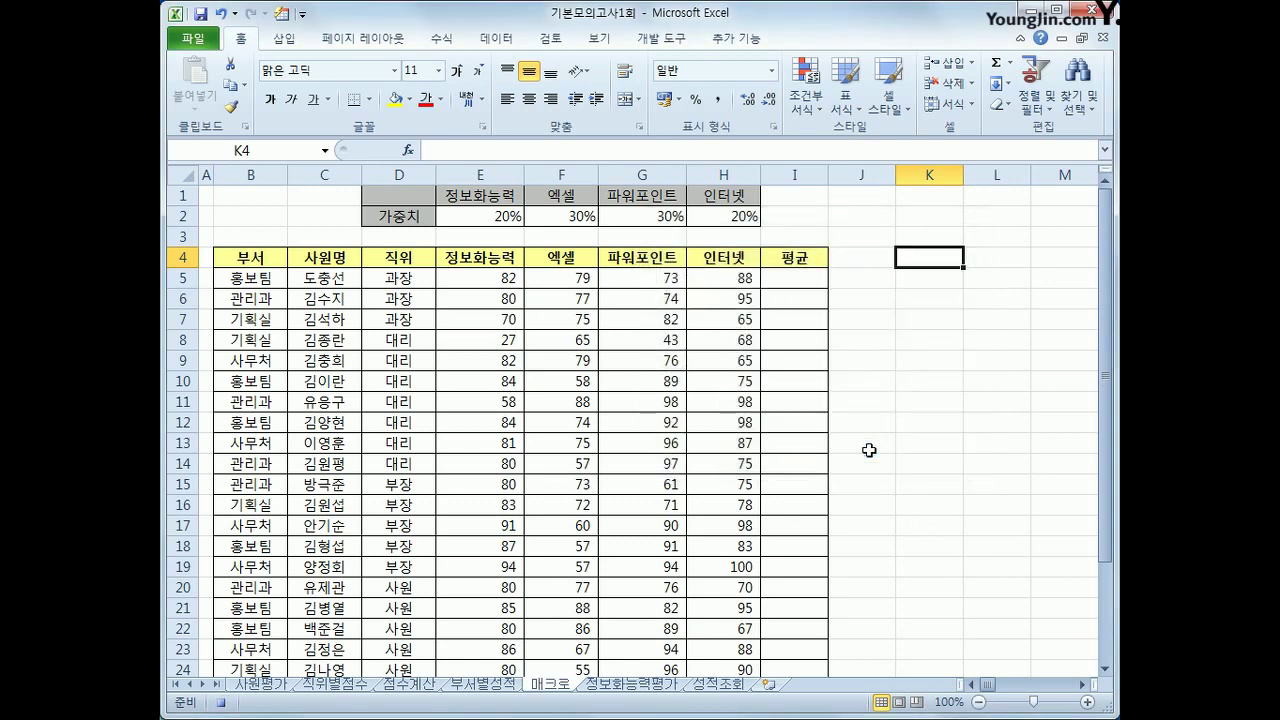
# - Enter =SUMPRODUCT(E5:H5,$E$2:$H$2) in I5 to calculate the first employee's weighted average
pyautogui.click(799, 283)
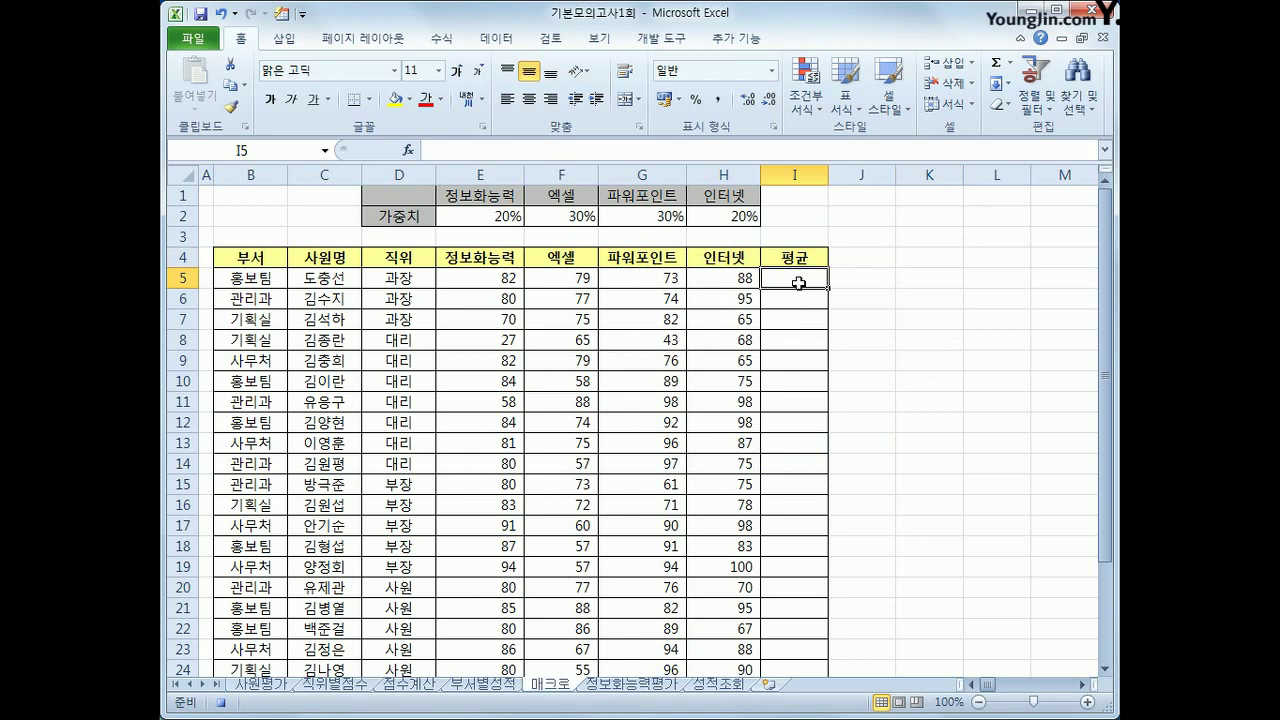
pyautogui.write('=')
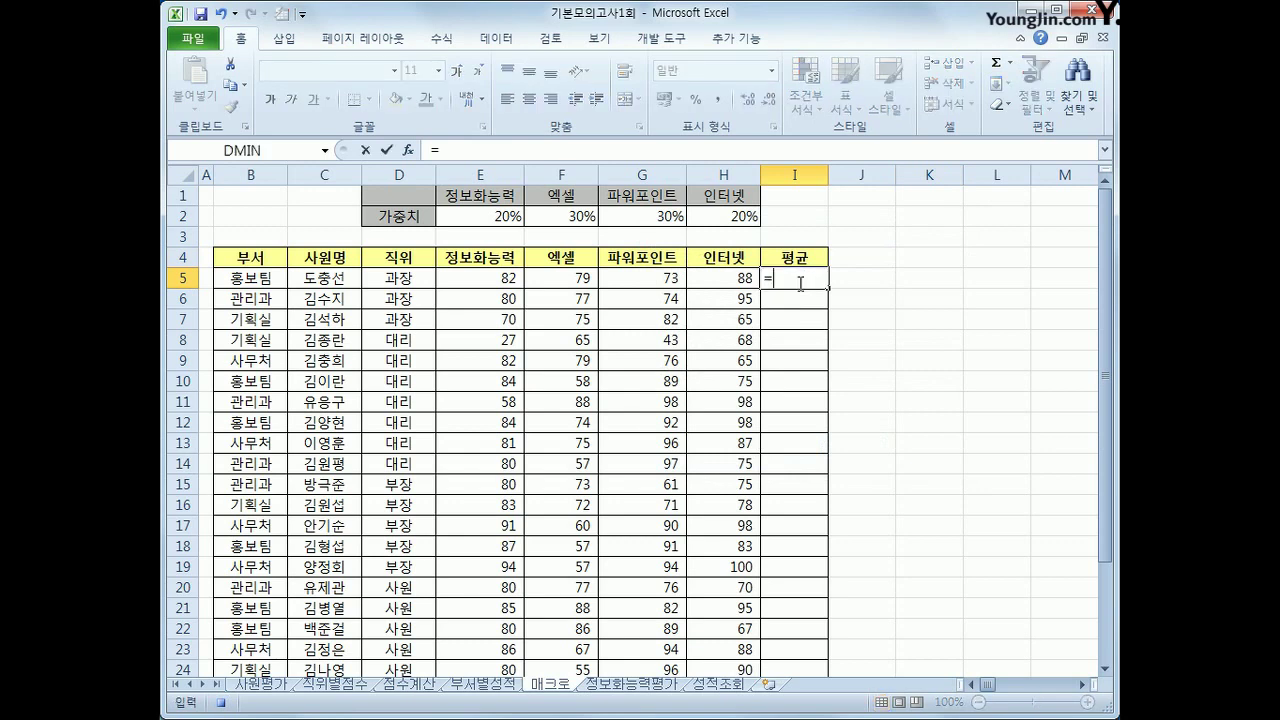
pyautogui.write('ㄴ')
pyautogui.press('BackSpace')
pyautogui.write('sum')
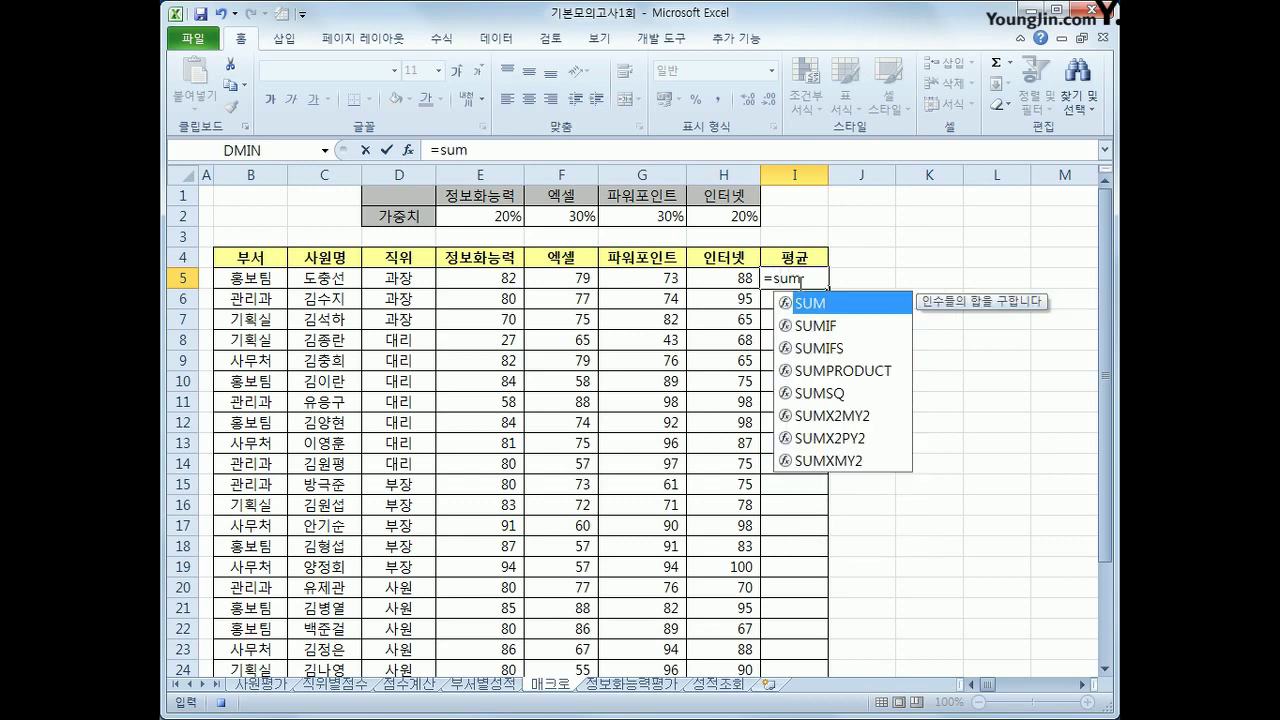
pyautogui.press('Down')
pyautogui.press('Down')
pyautogui.press('Down')
pyautogui.press('Tab')
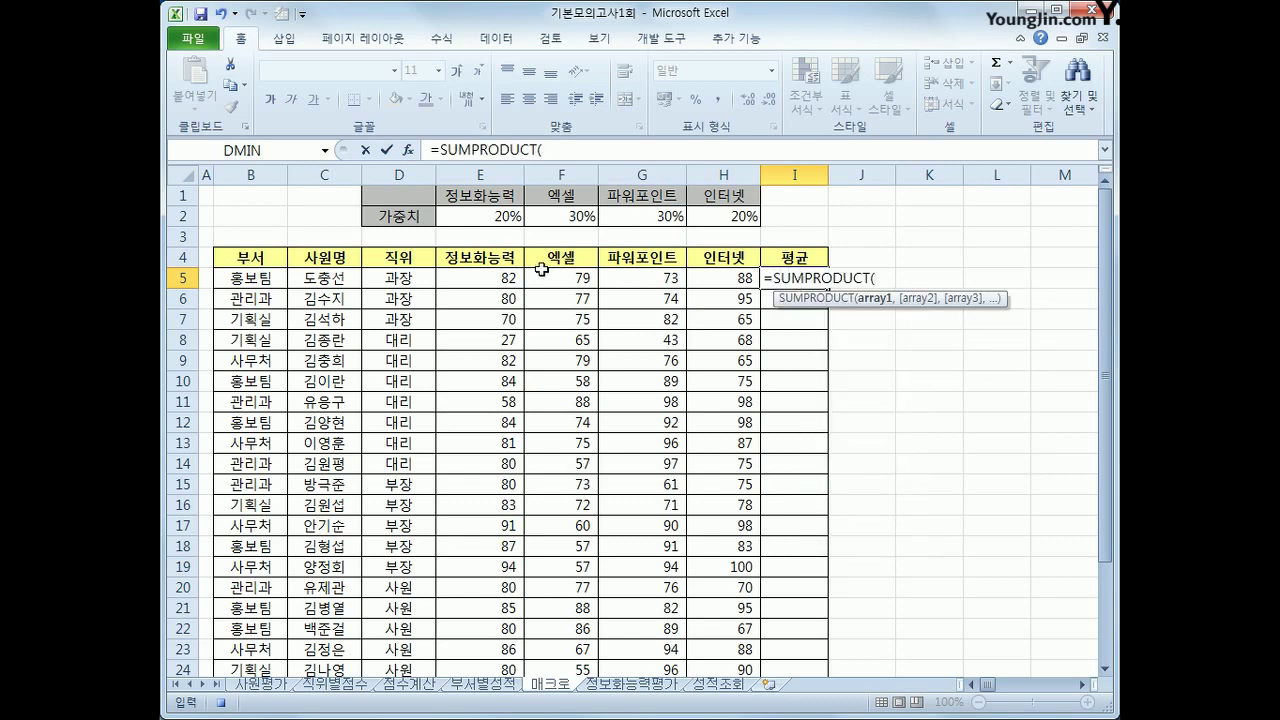
pyautogui.moveTo(491, 284); pyautogui.dragTo(720, 278)
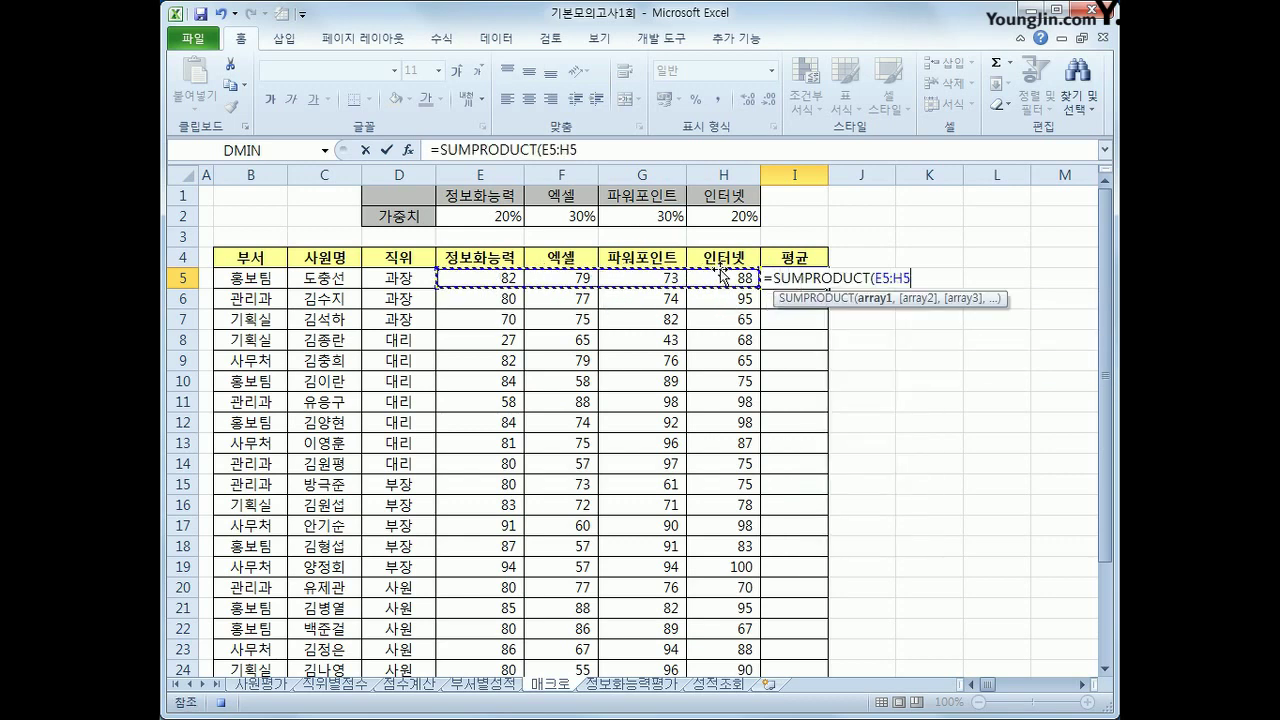
pyautogui.write(',')
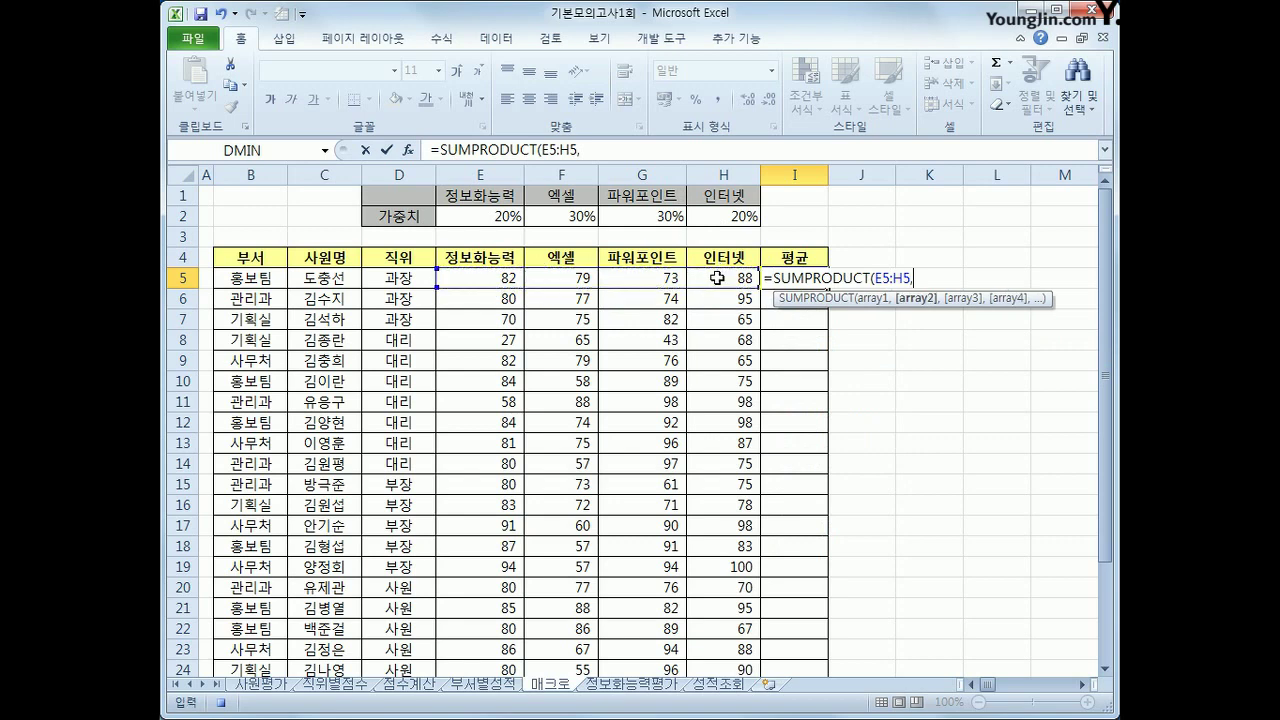
pyautogui.moveTo(490, 212); pyautogui.dragTo(720, 215)
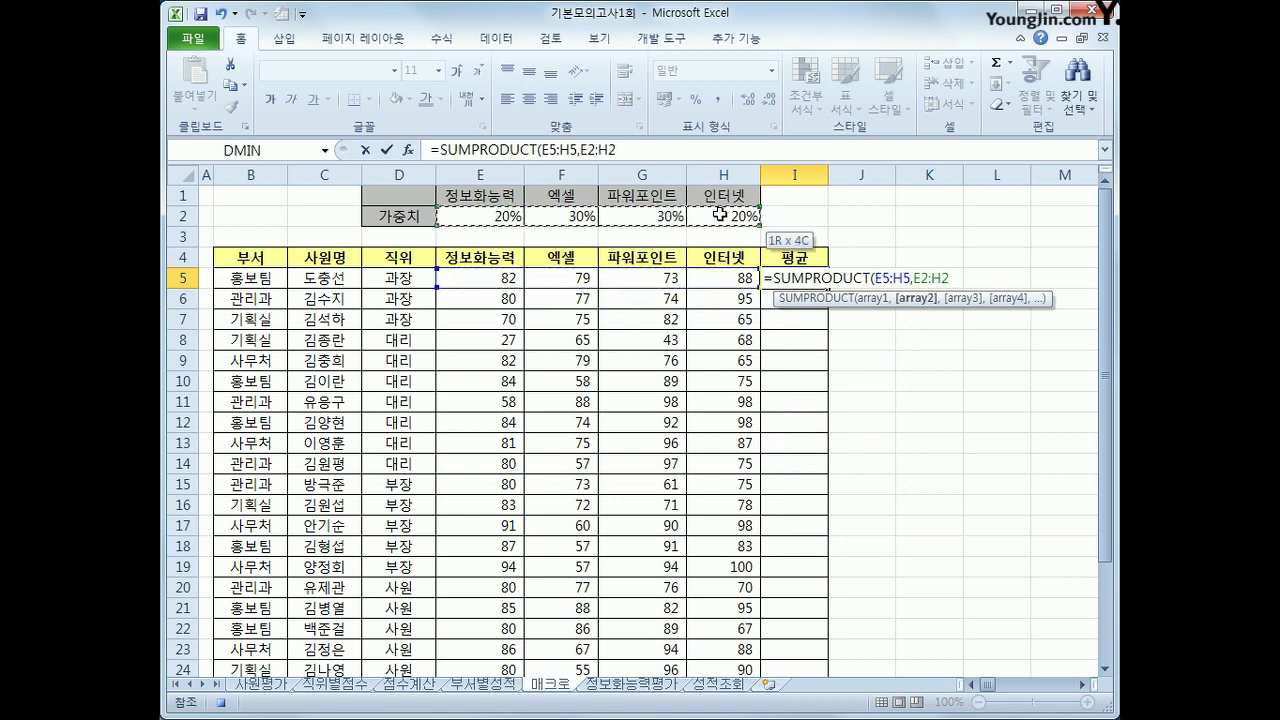
pyautogui.press('F4')
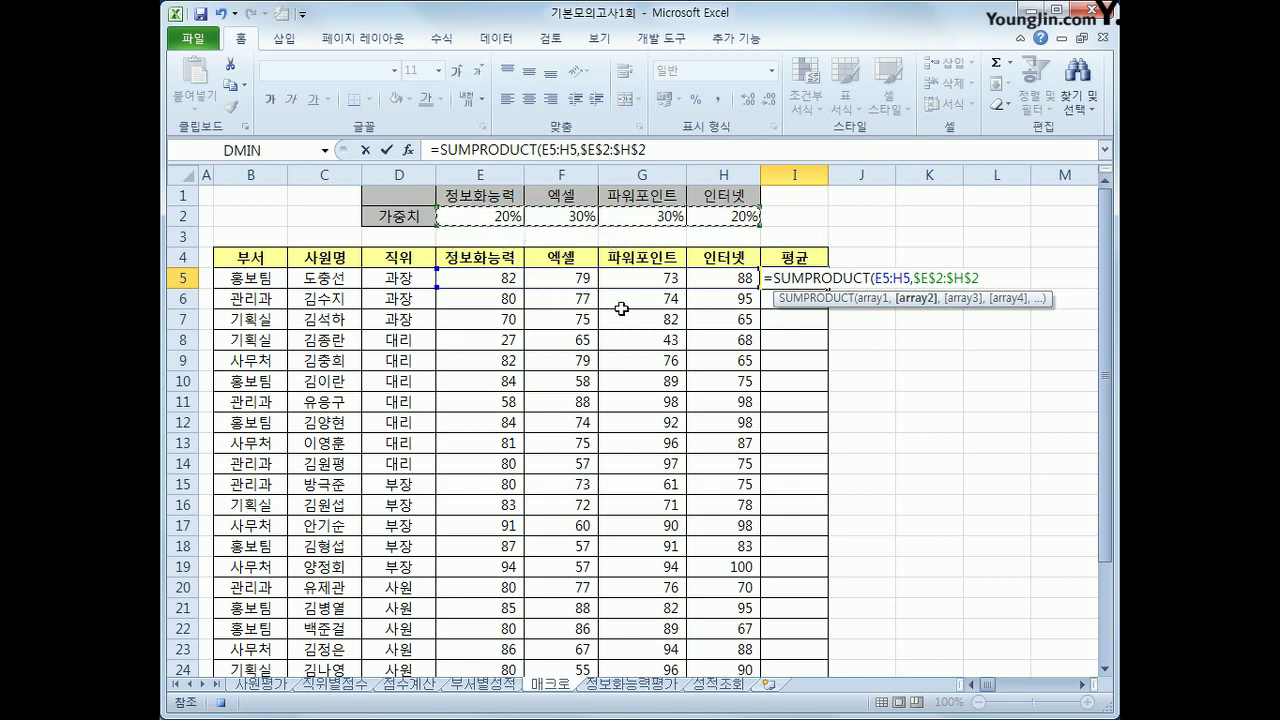
pyautogui.write(')')
pyautogui.press('Return')
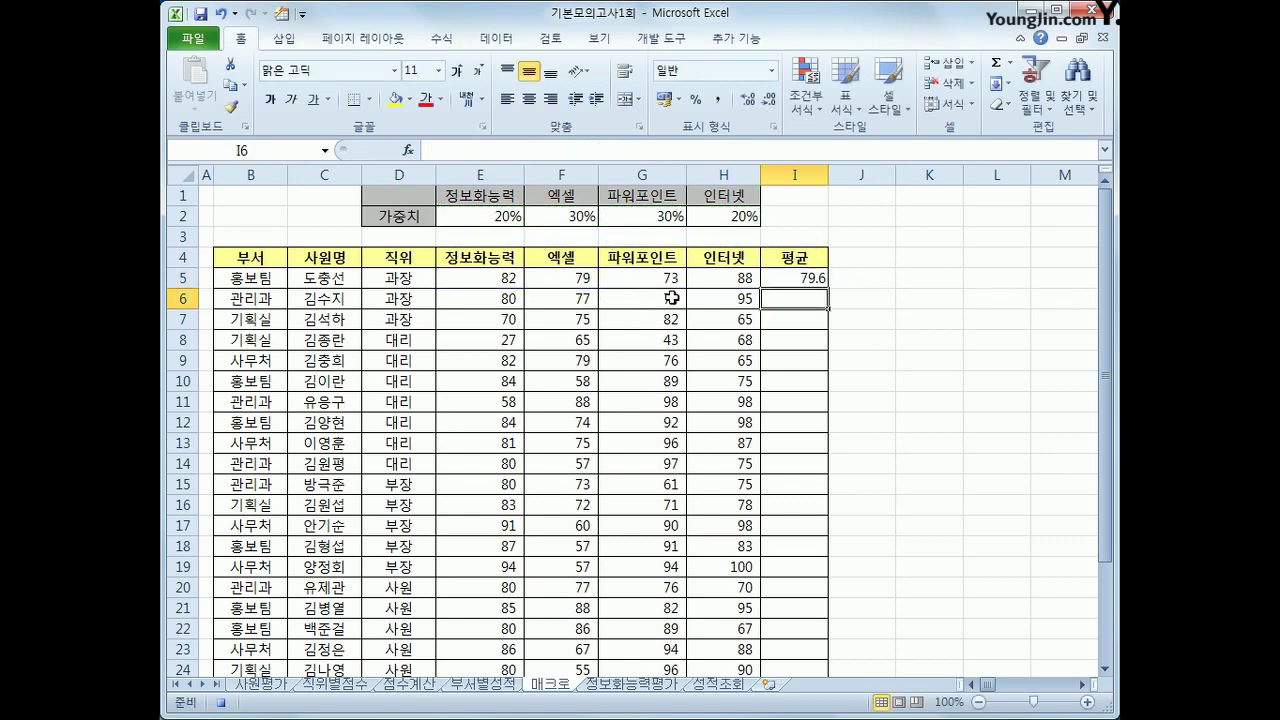
# - Fill the weighted average formula from I5 down through I26 and stop recording the macro
pyautogui.click(820, 278)
pyautogui.doubleClick(826, 288)
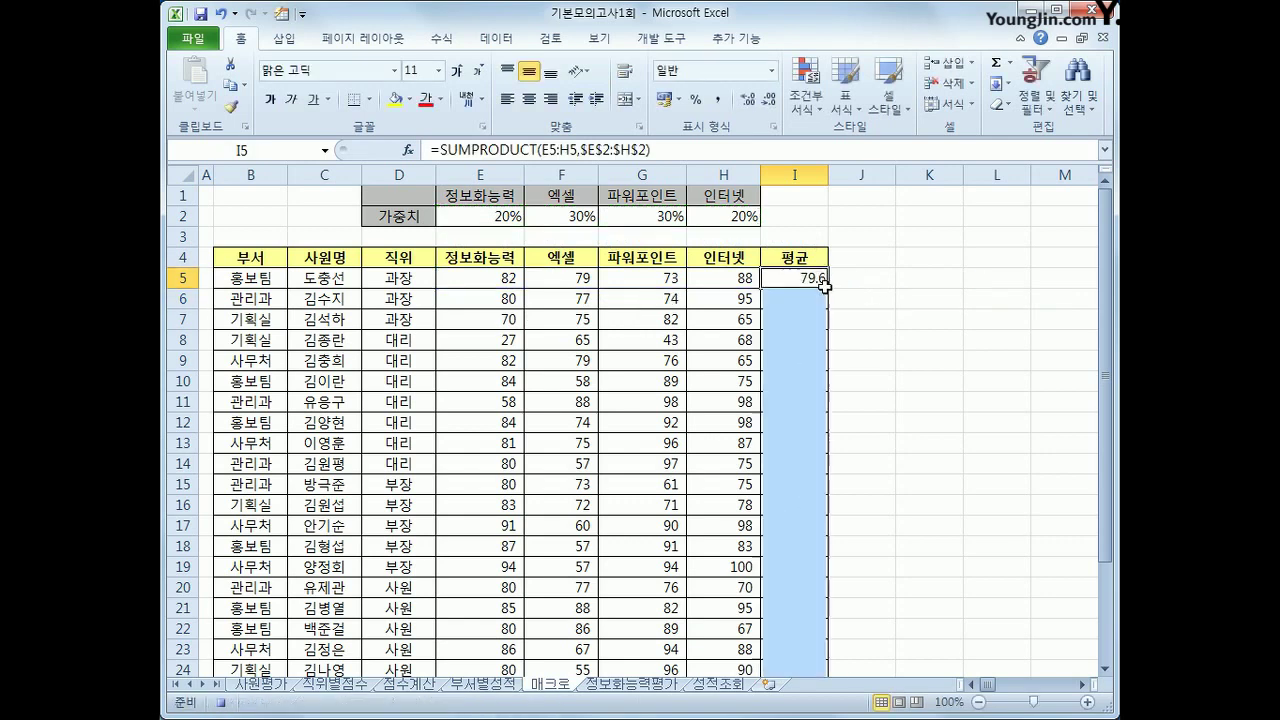
pyautogui.scroll(-3, 858, 458)
pyautogui.click(801, 525)
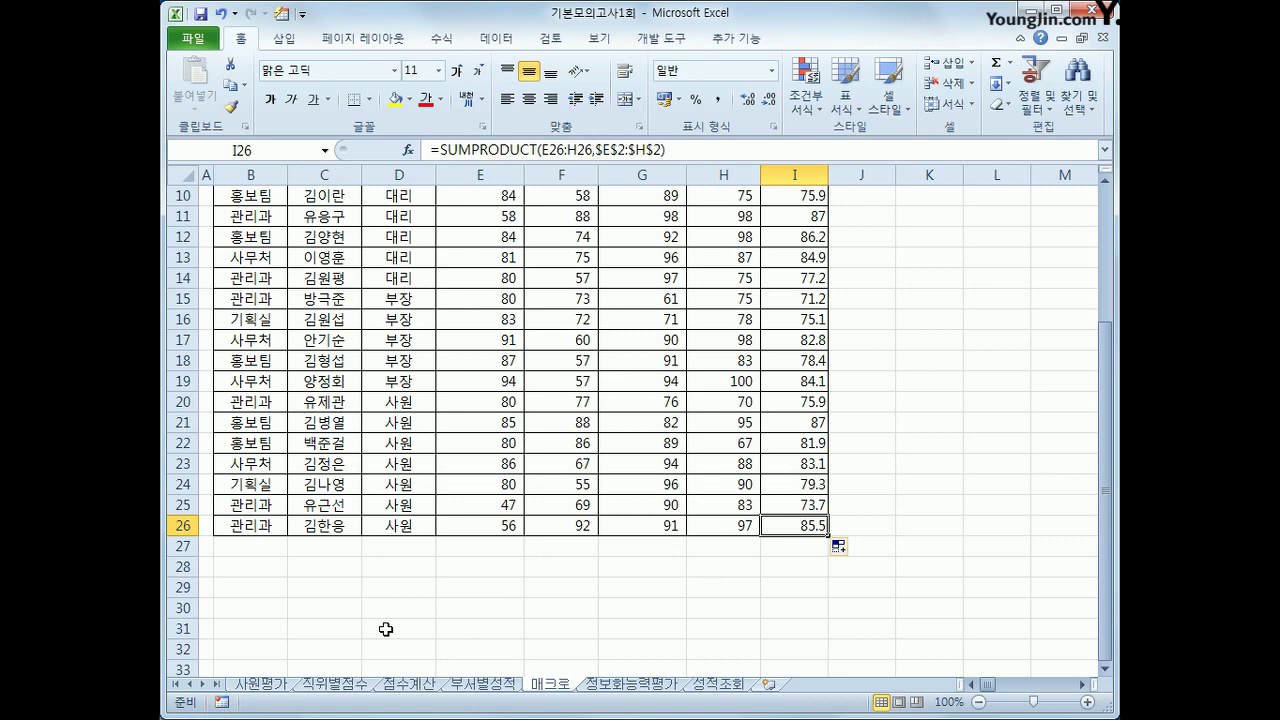
# - Draw a rectangle covering K4:L5 on the 매크로 sheet, about 1.16 cm by 3.81 cm, and label it 평균
pyautogui.scroll(2, 386, 629)
pyautogui.click(278, 42)
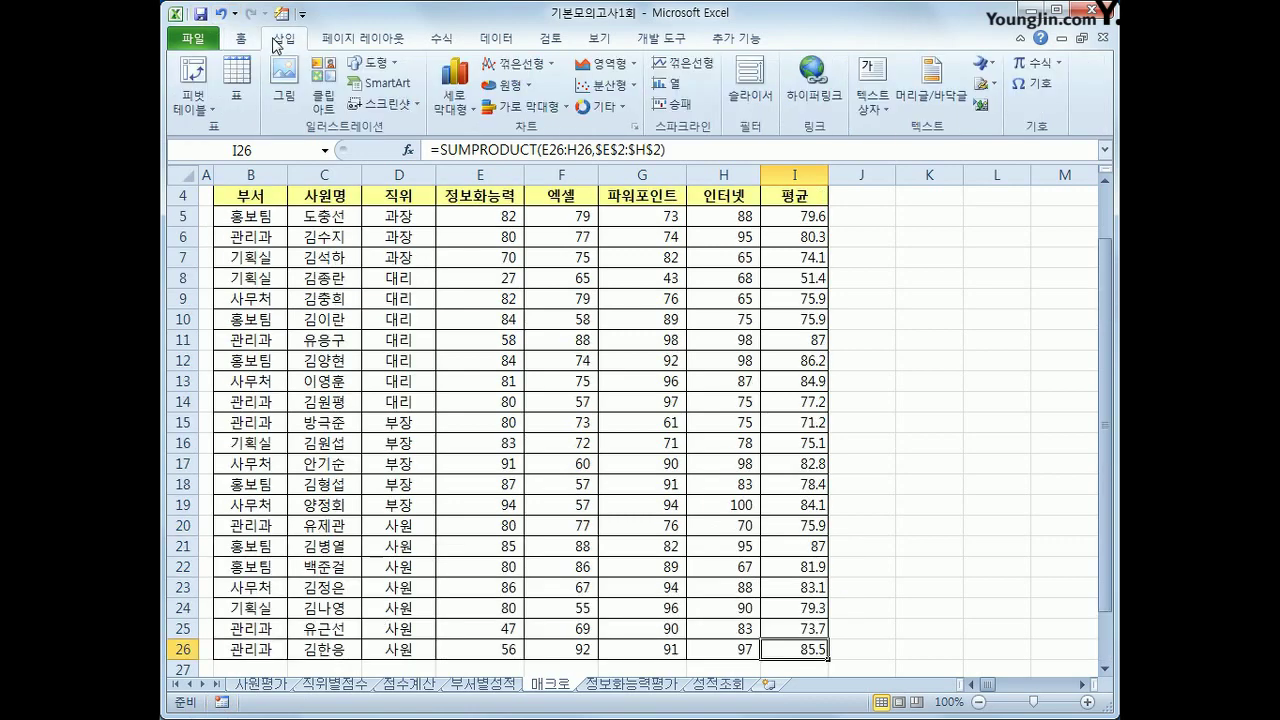
pyautogui.click(375, 62)
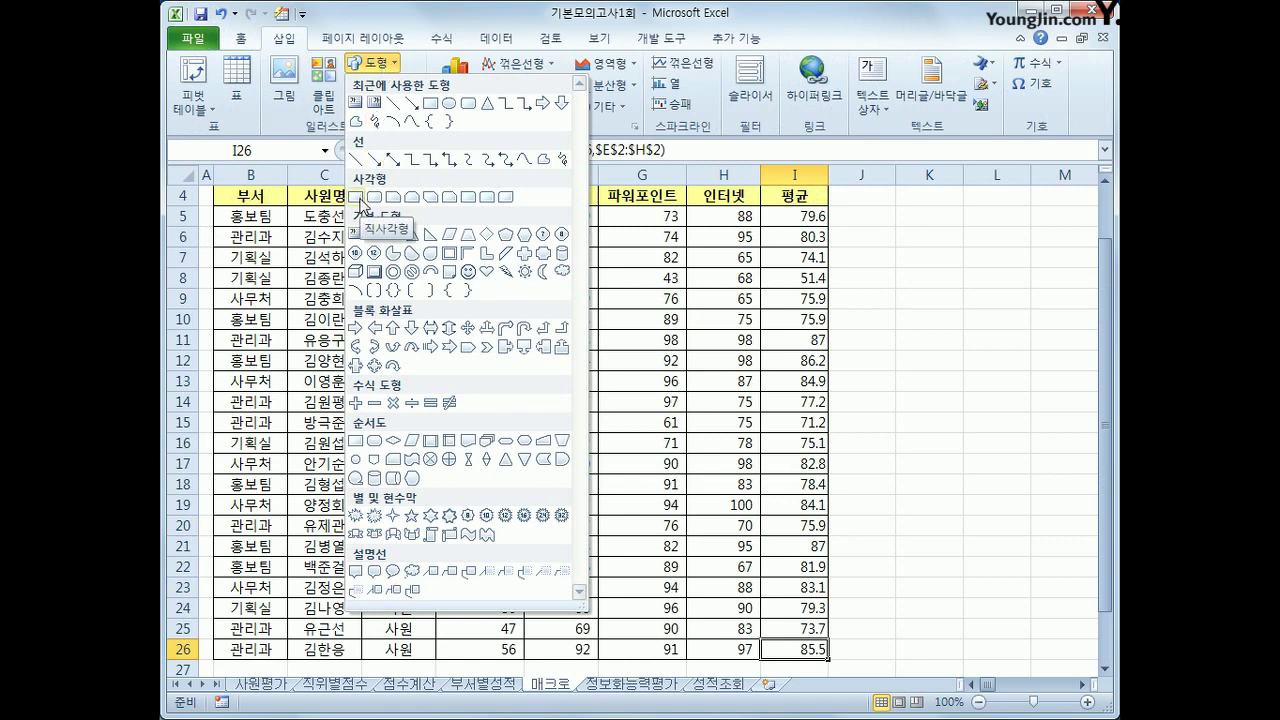
pyautogui.click(362, 197)
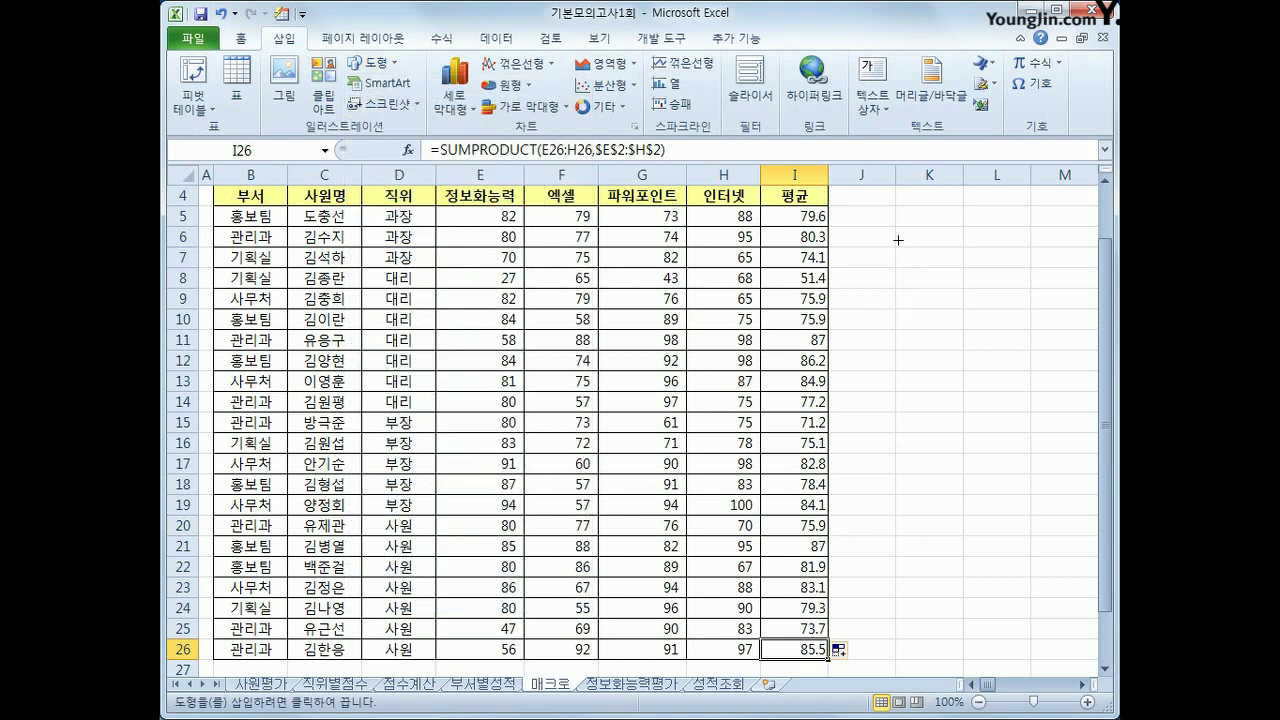
pyautogui.scroll(1, 895, 240)
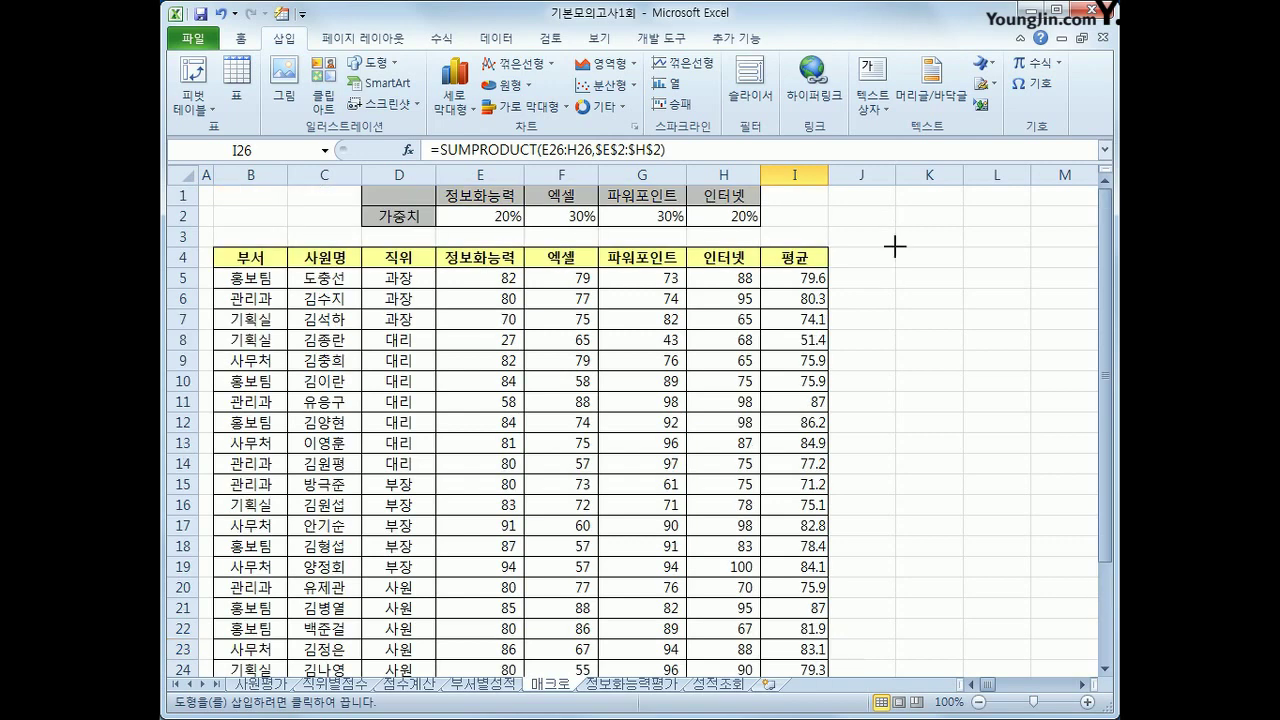
pyautogui.moveTo(895, 246); pyautogui.dragTo(1008, 280)
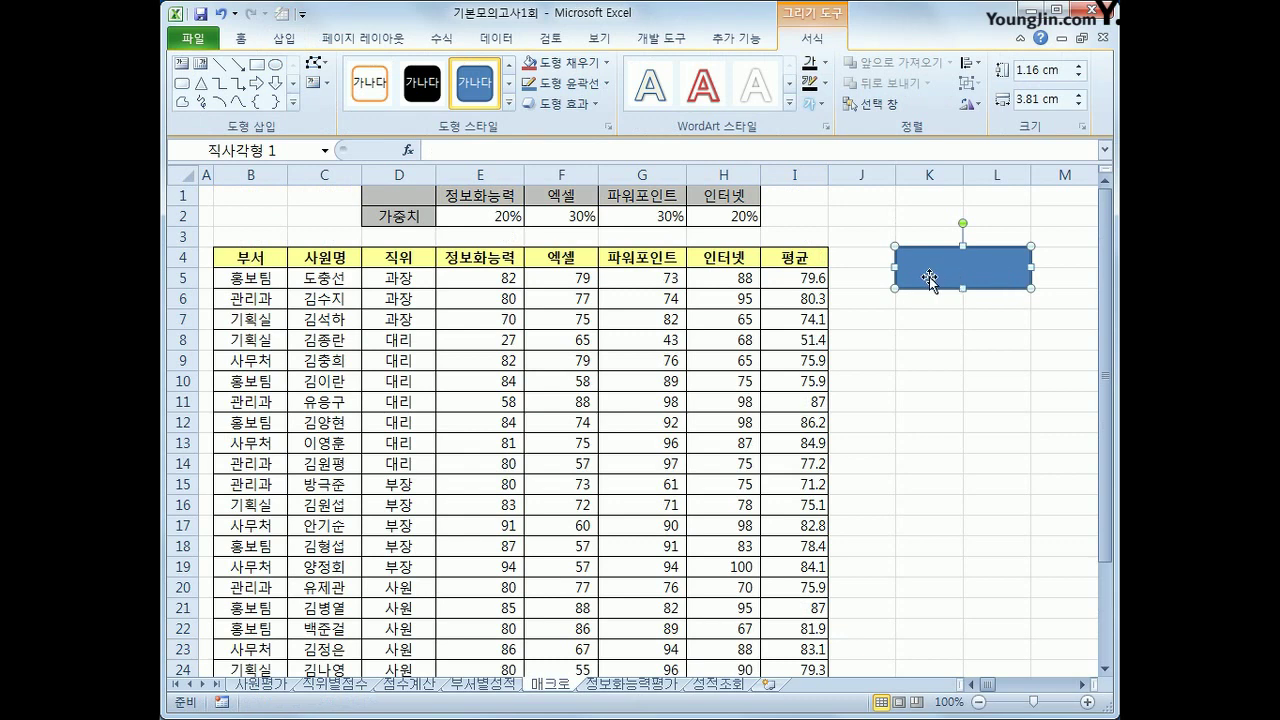
pyautogui.write('vudrbs')
# - Set the rectangle's text font to 굴림 and its size to 15
pyautogui.hotkey('shift', 'F10')
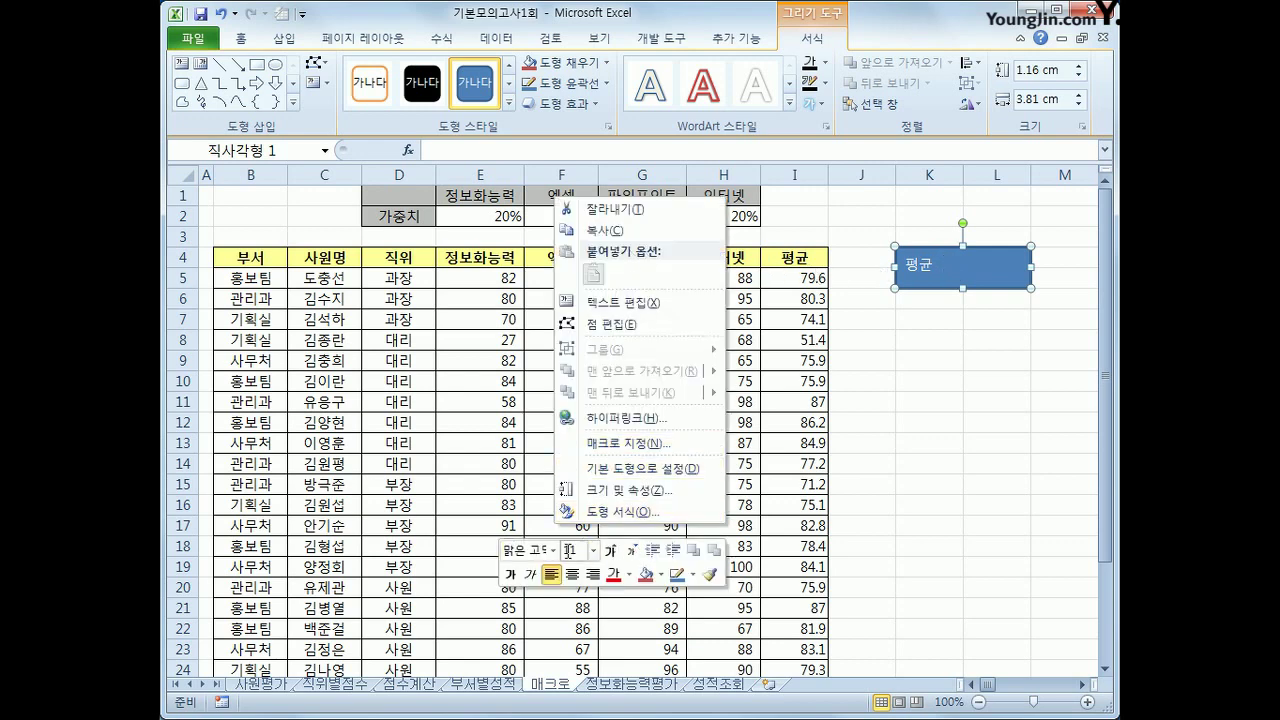
pyautogui.click(553, 550)
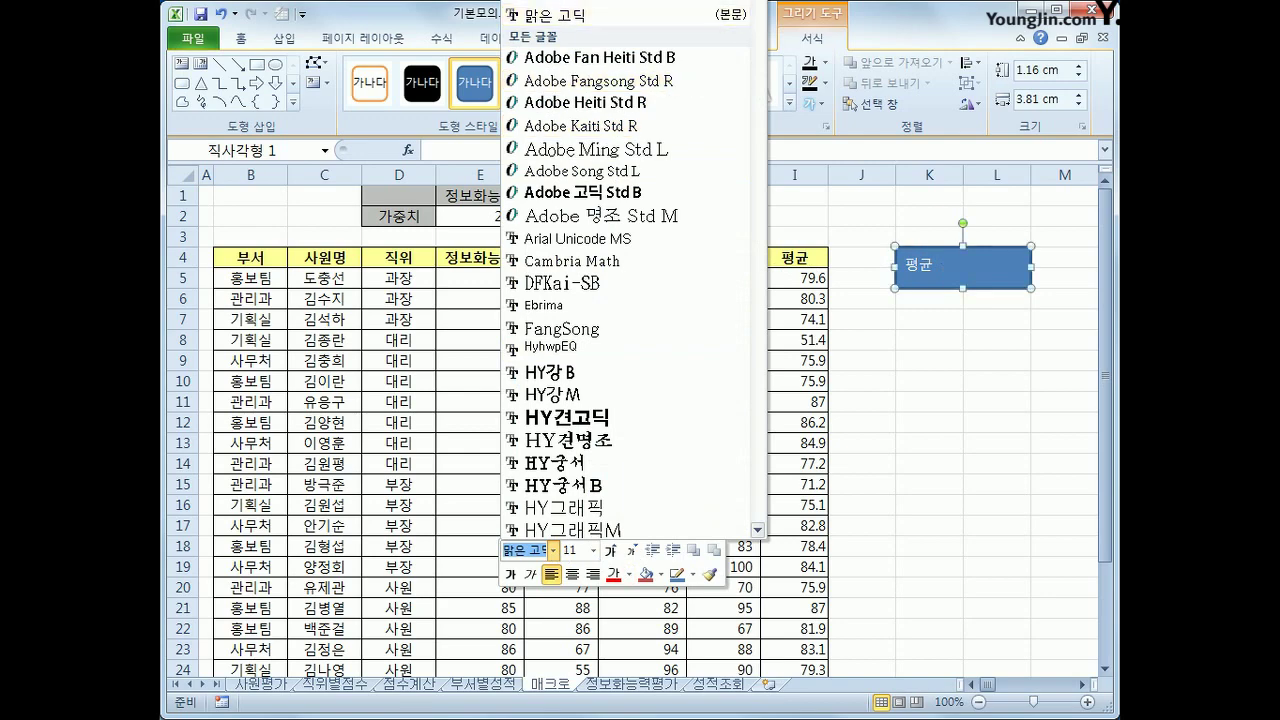
pyautogui.scroll(-20, 600, 355)
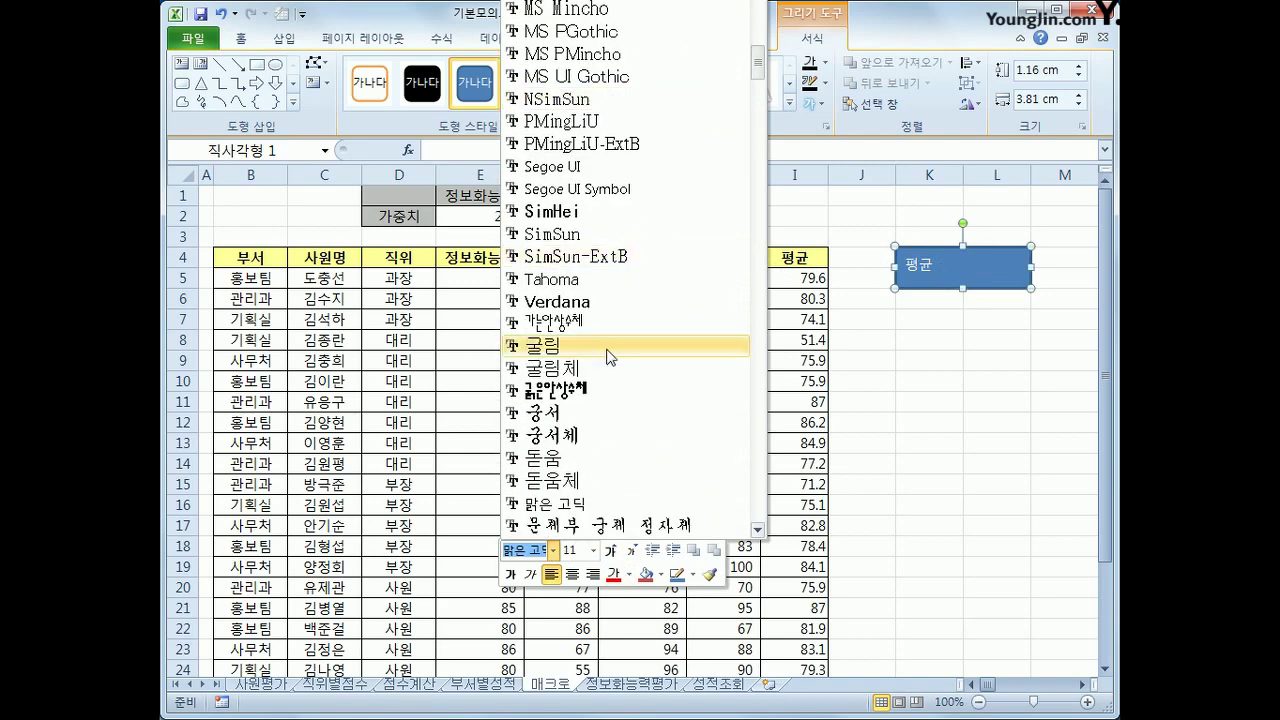
pyautogui.click(600, 355)
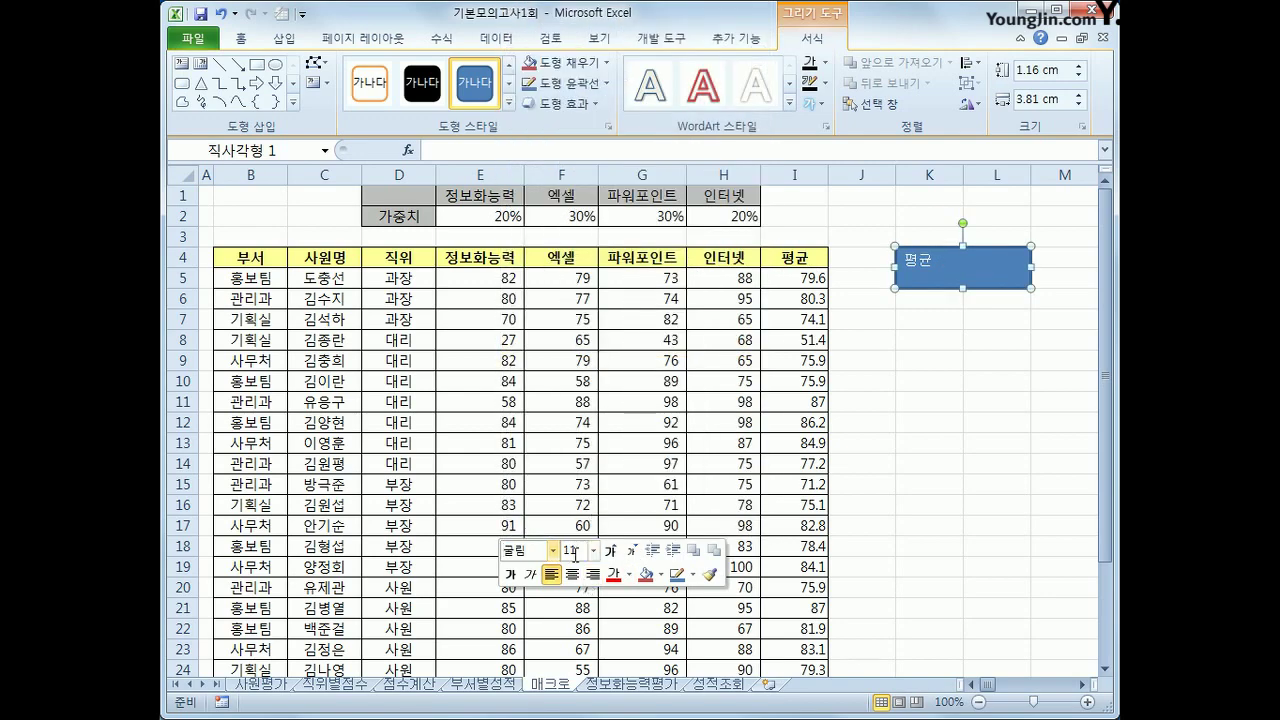
pyautogui.write('15')
pyautogui.press('Return')
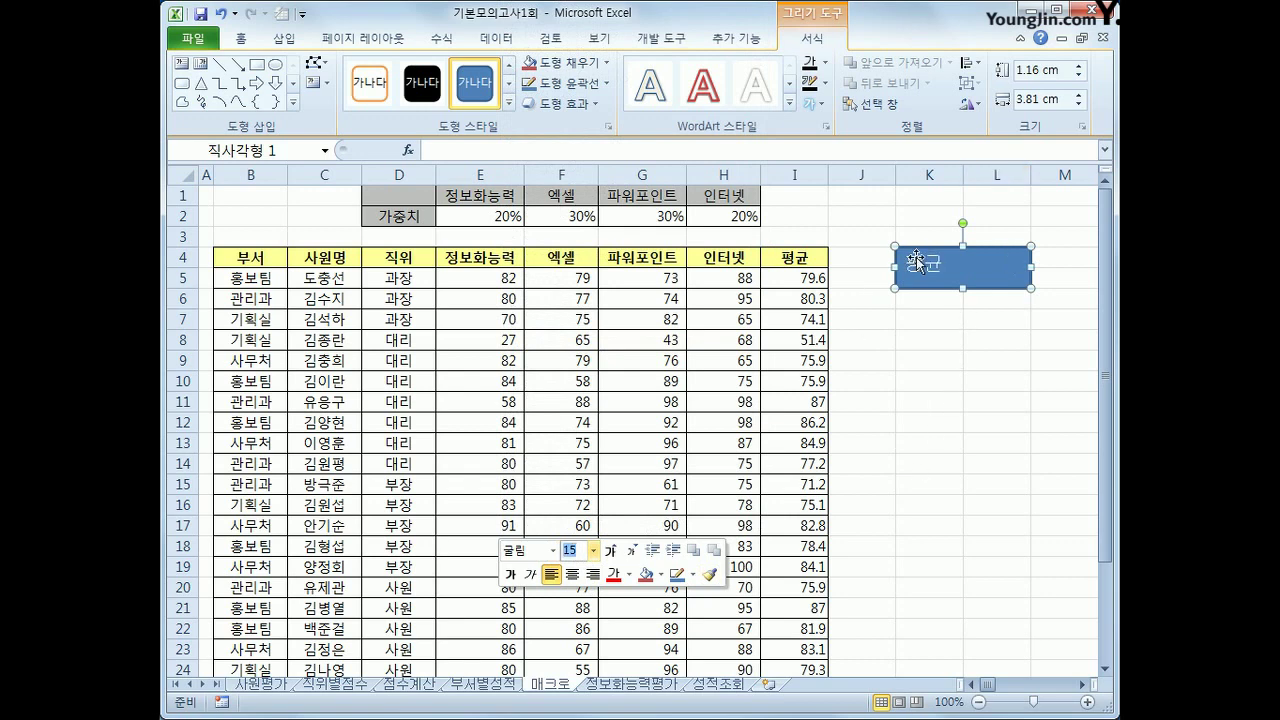
# - Center the 평균 text vertically and horizontally within the rectangle
pyautogui.click(241, 38)
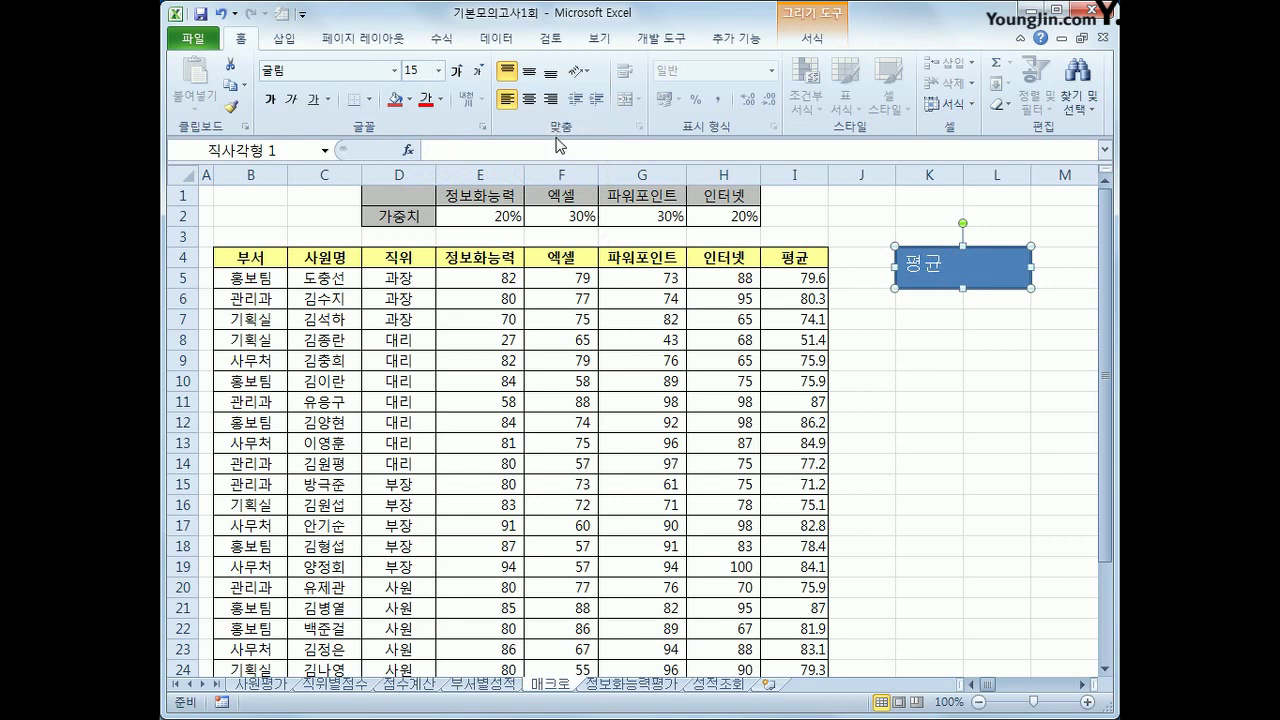
pyautogui.click(530, 74)
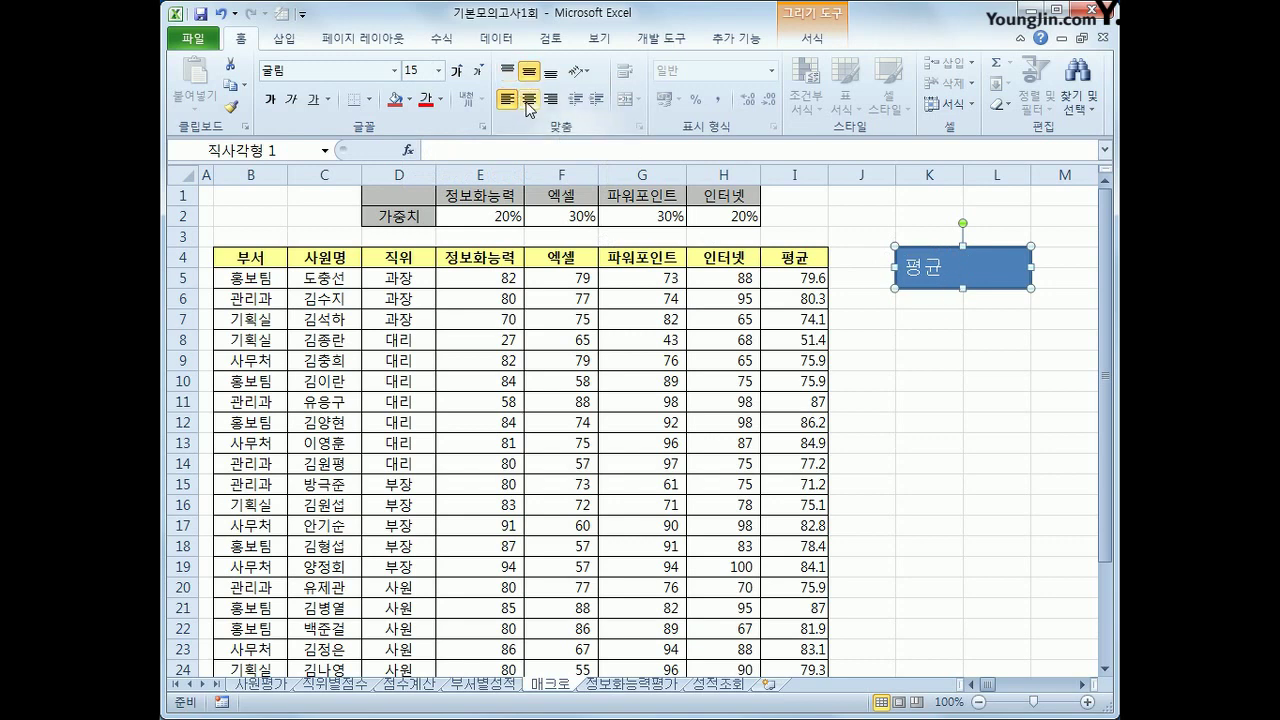
pyautogui.click(528, 99)
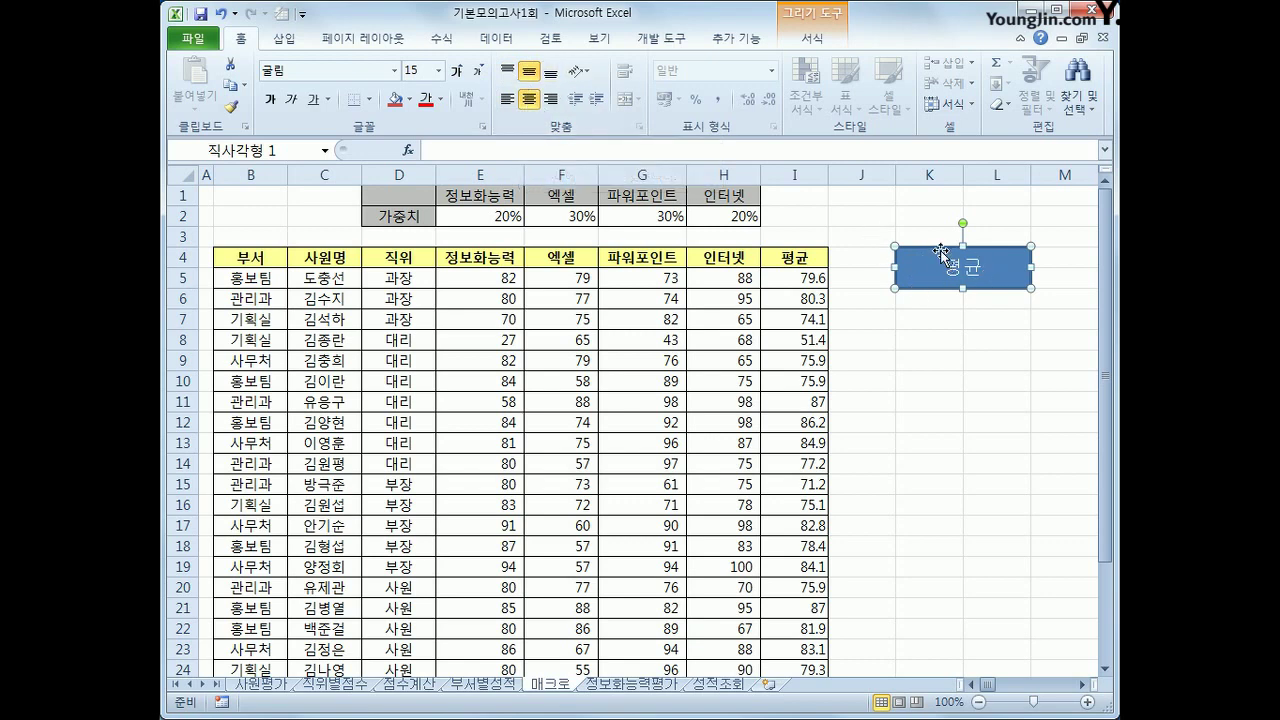
# - Assign the 평균 macro to the rectangle and deselect the shape
pyautogui.hotkey('shift', 'F10')
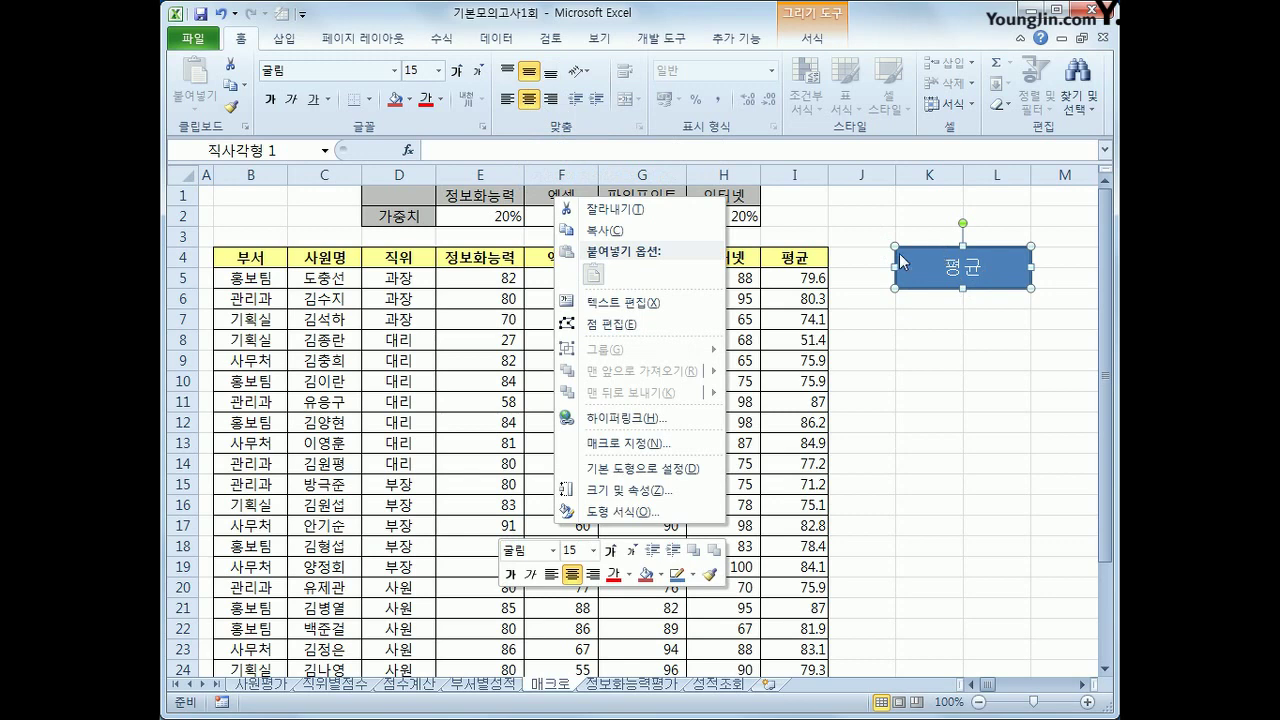
pyautogui.click(678, 444)
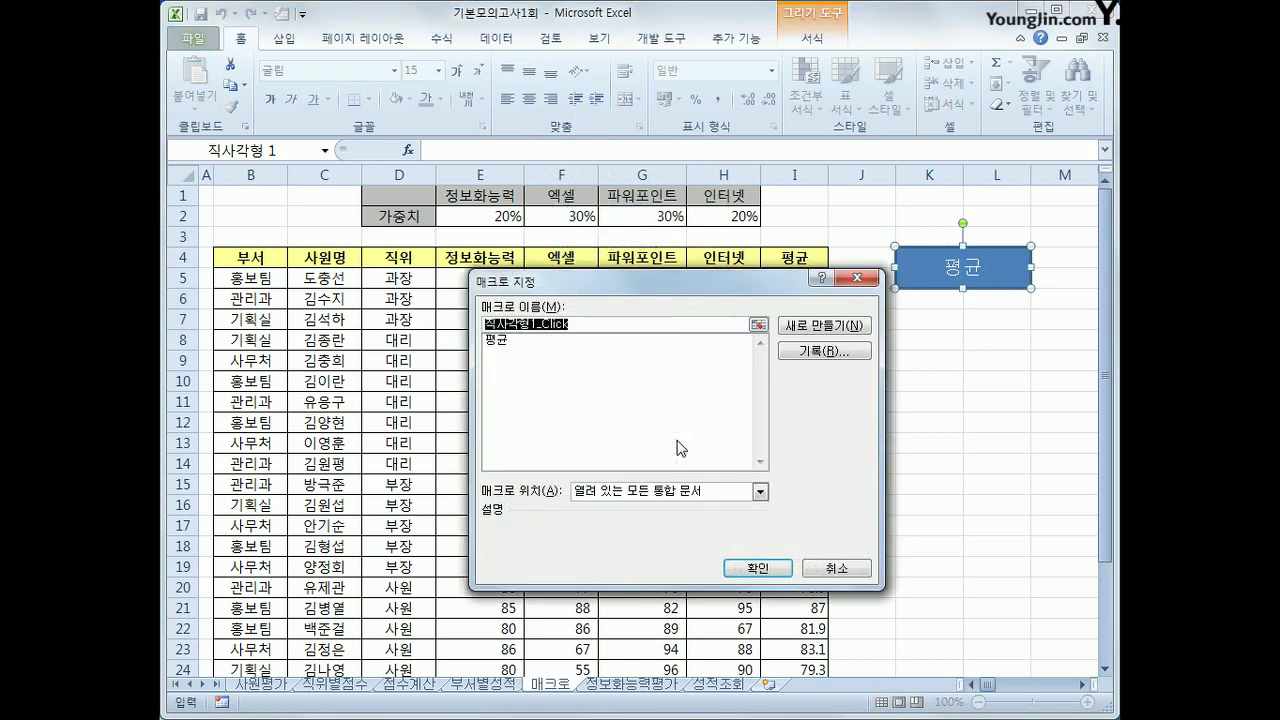
pyautogui.click(505, 343)
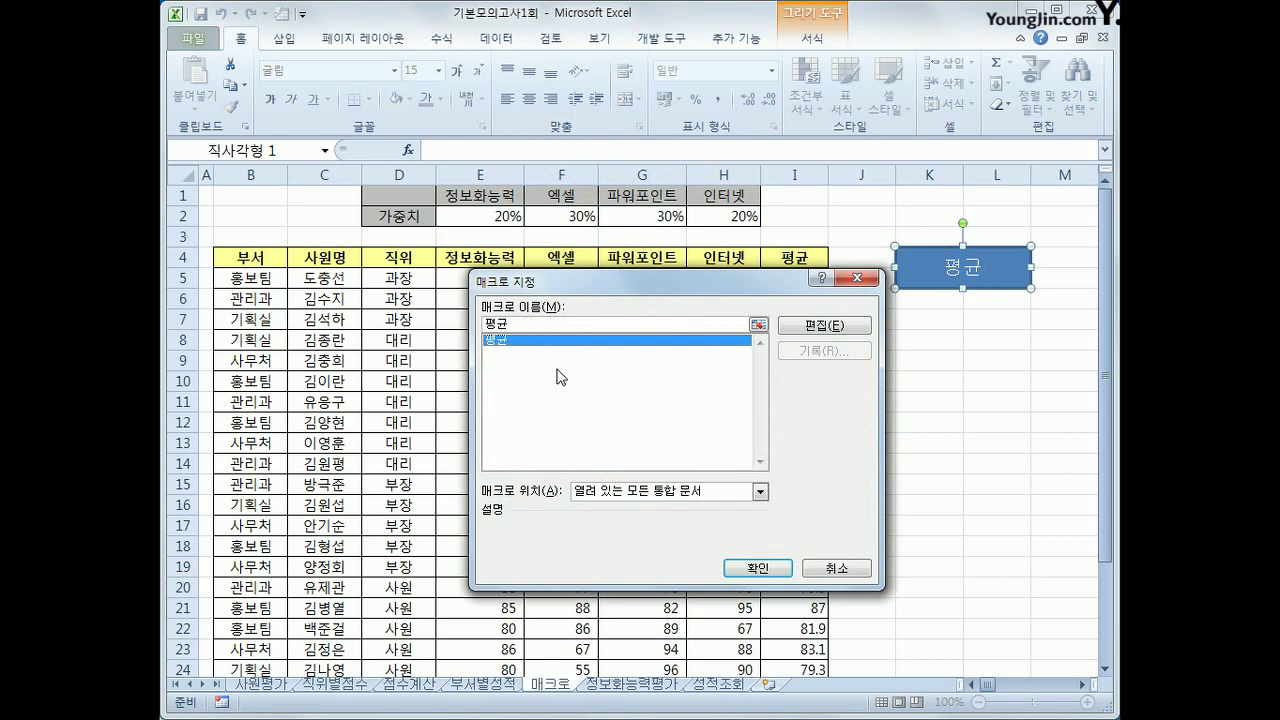
pyautogui.click(752, 567)
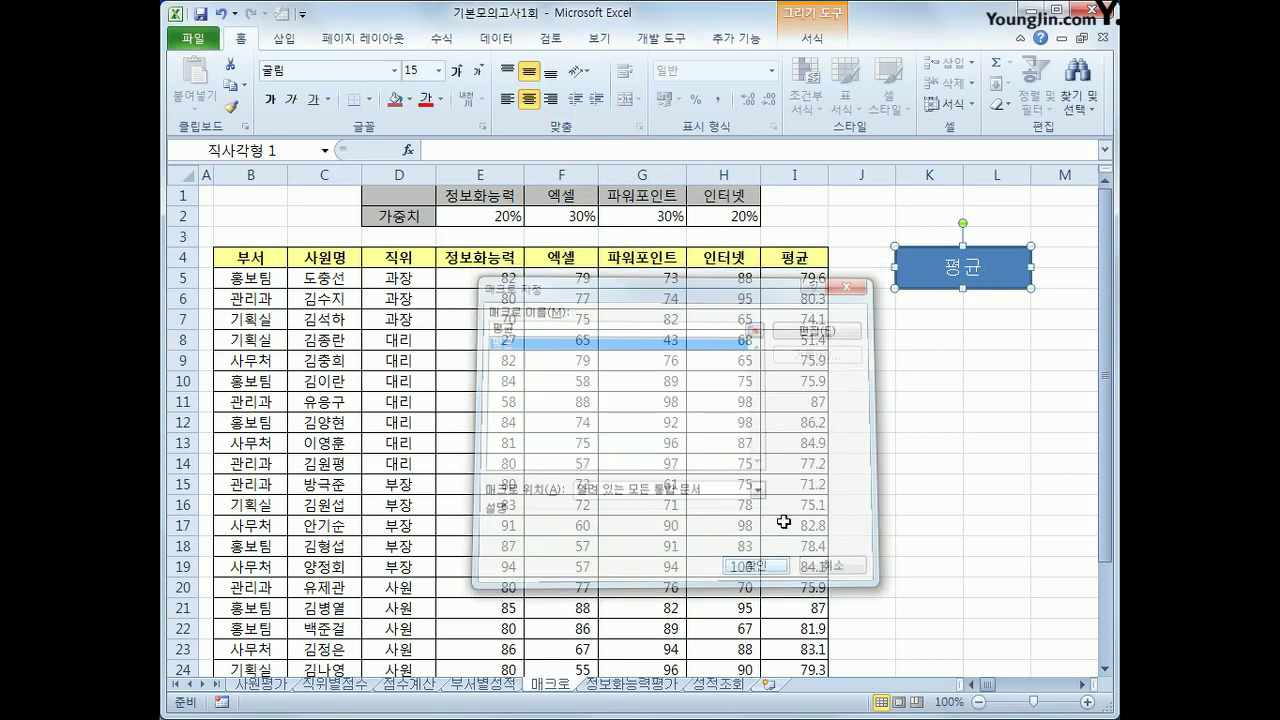
pyautogui.click(1064, 441)
pyautogui.click(920, 347)
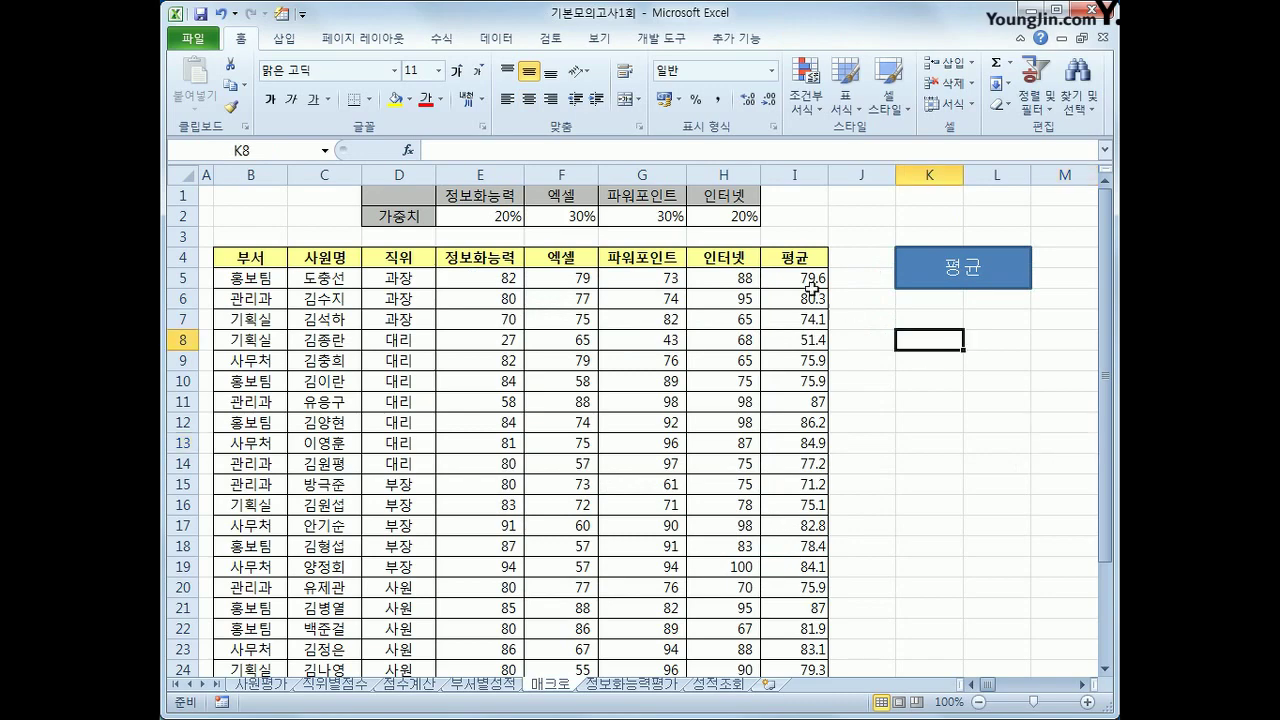
# - Clear the averages in I5:I26 and run the 평균 macro from the rectangle to refill them
pyautogui.moveTo(811, 289); pyautogui.dragTo(790, 650)
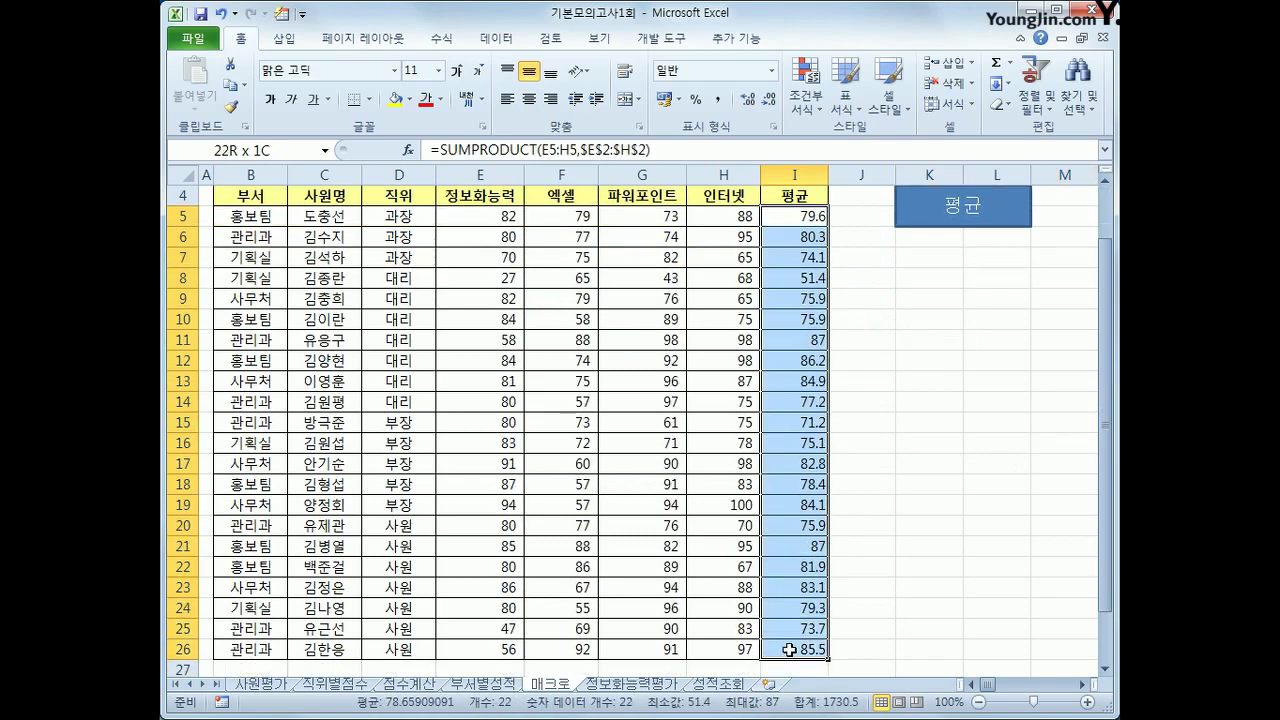
pyautogui.press('Delete')
pyautogui.scroll(1, 880, 520)
pyautogui.click(928, 281)
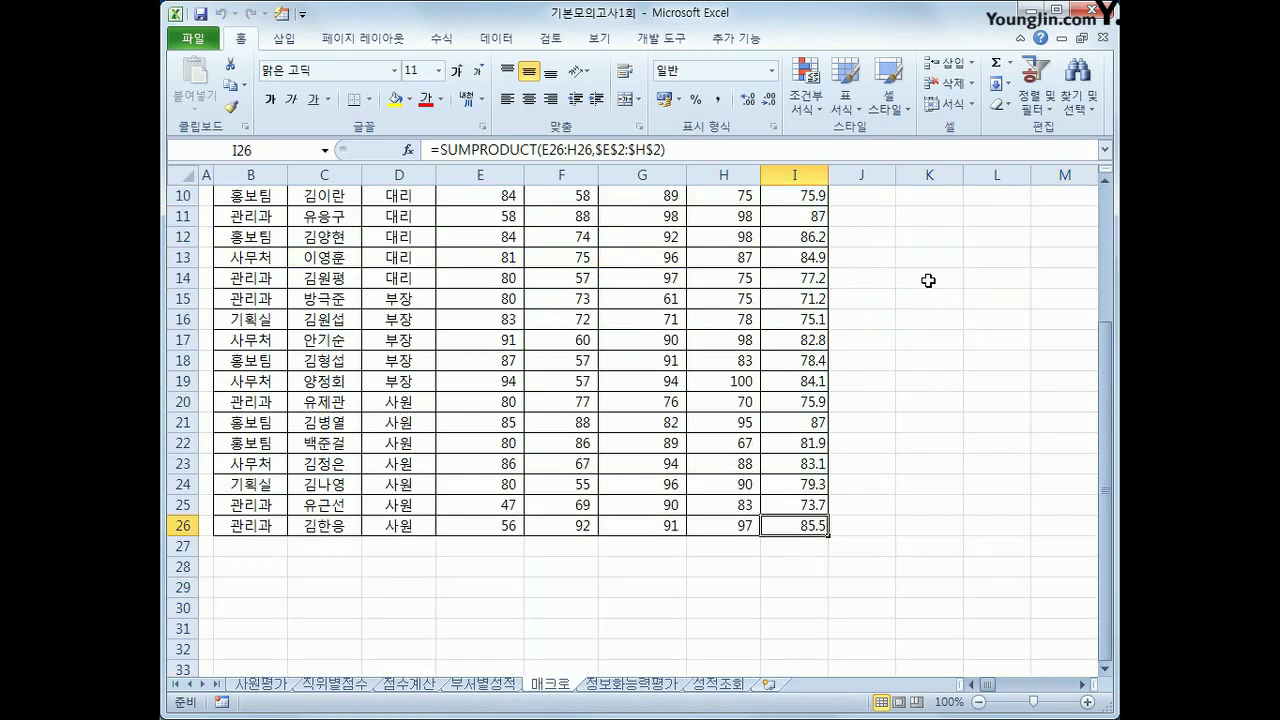
pyautogui.scroll(3, 888, 322)
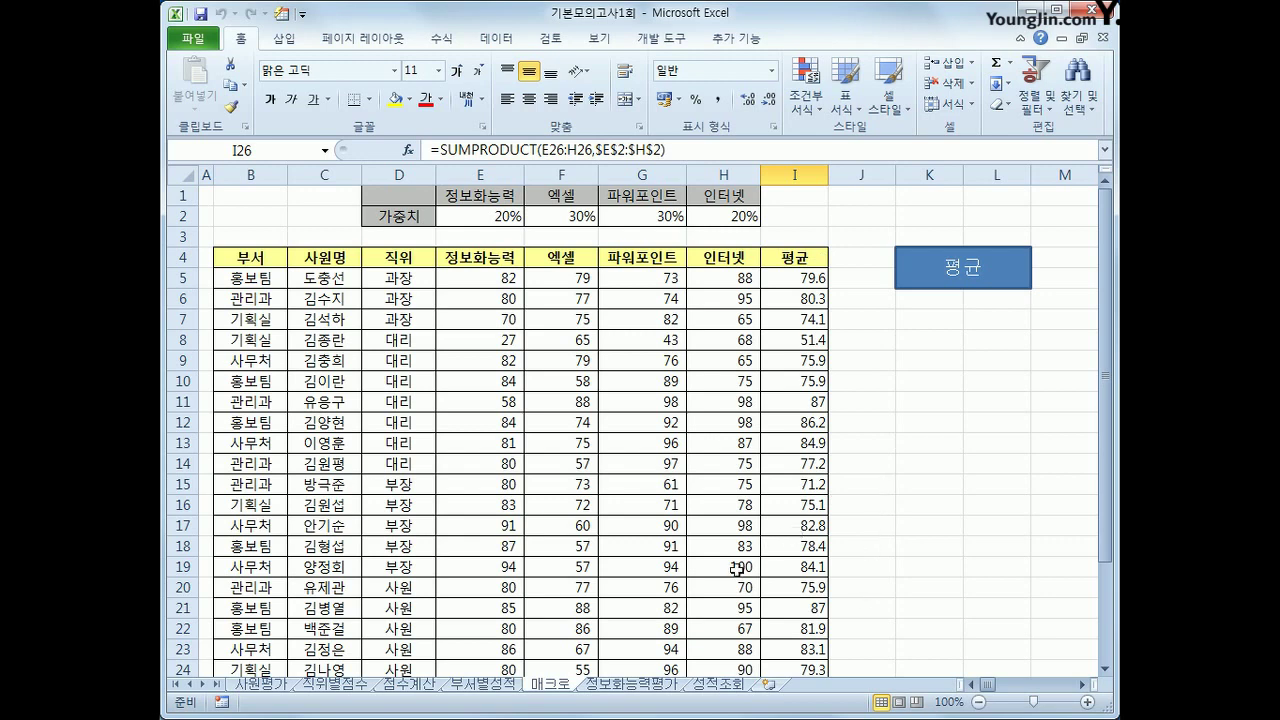
# - On the 정보화능력평가 sheet, switch the rows and columns of the column chart's data
pyautogui.click(666, 685)
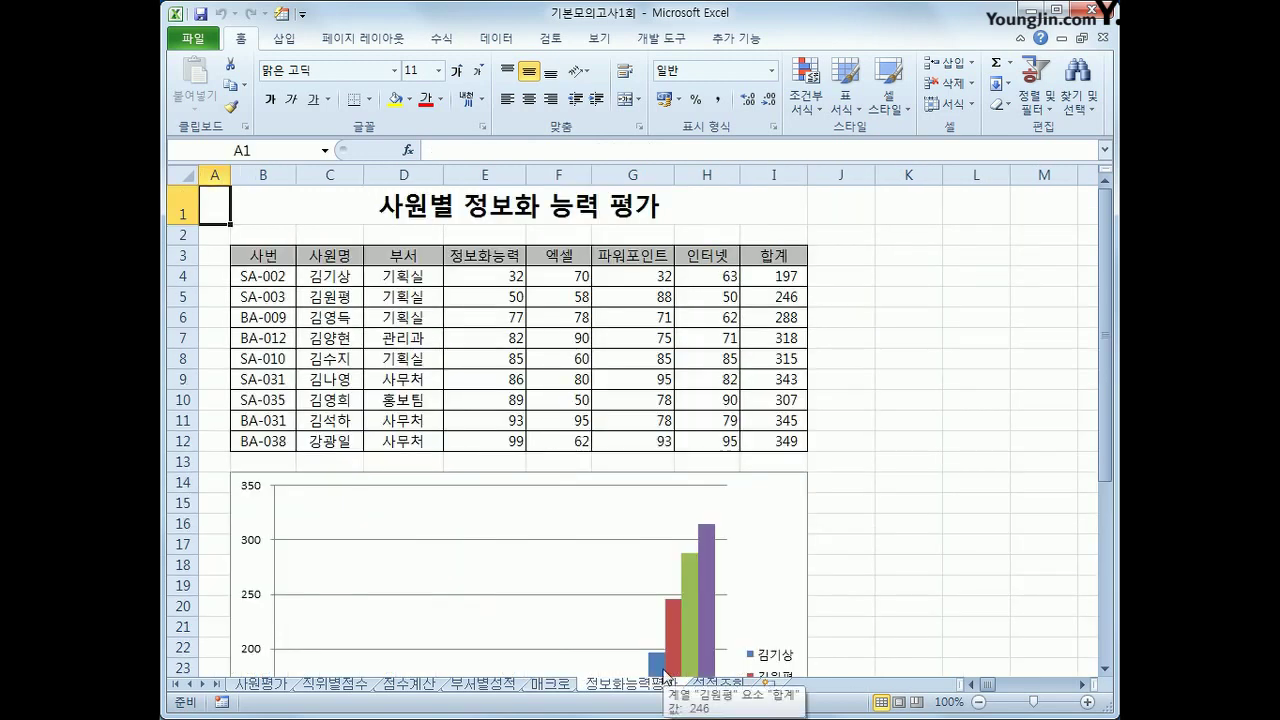
pyautogui.click(762, 512)
pyautogui.scroll(-4, 760, 531)
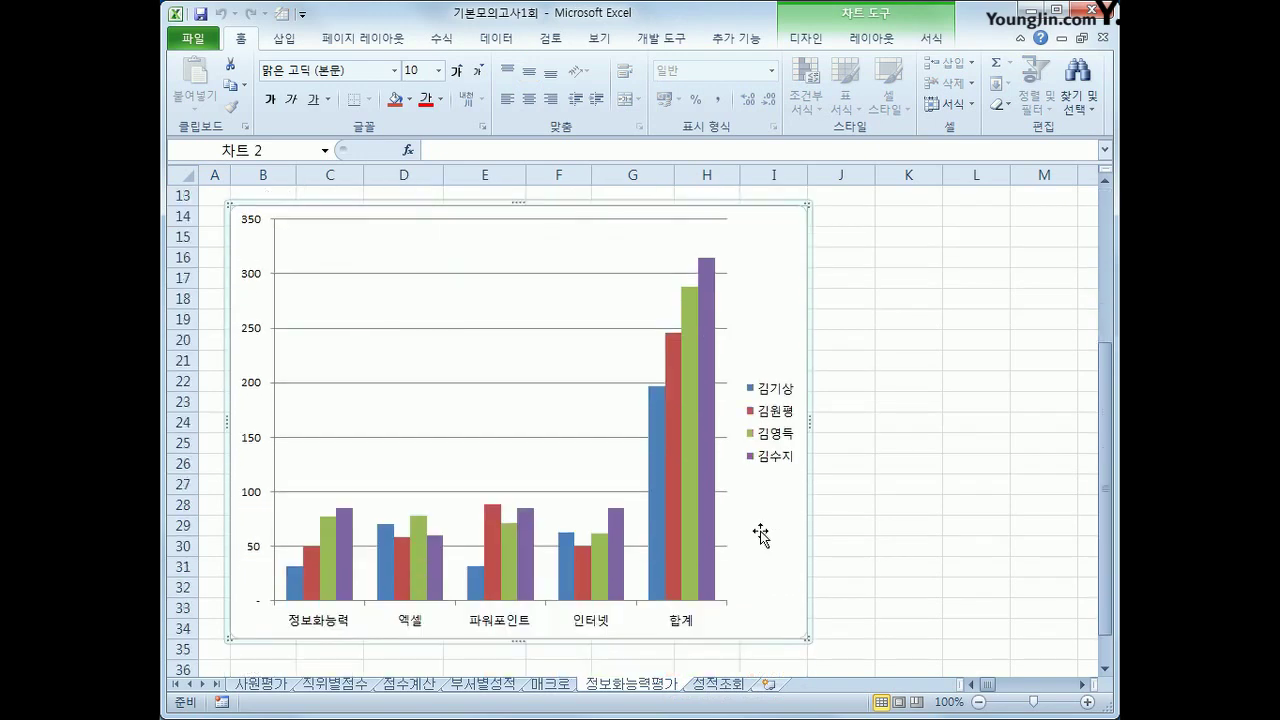
pyautogui.scroll(3, 760, 531)
pyautogui.scroll(1, 760, 531)
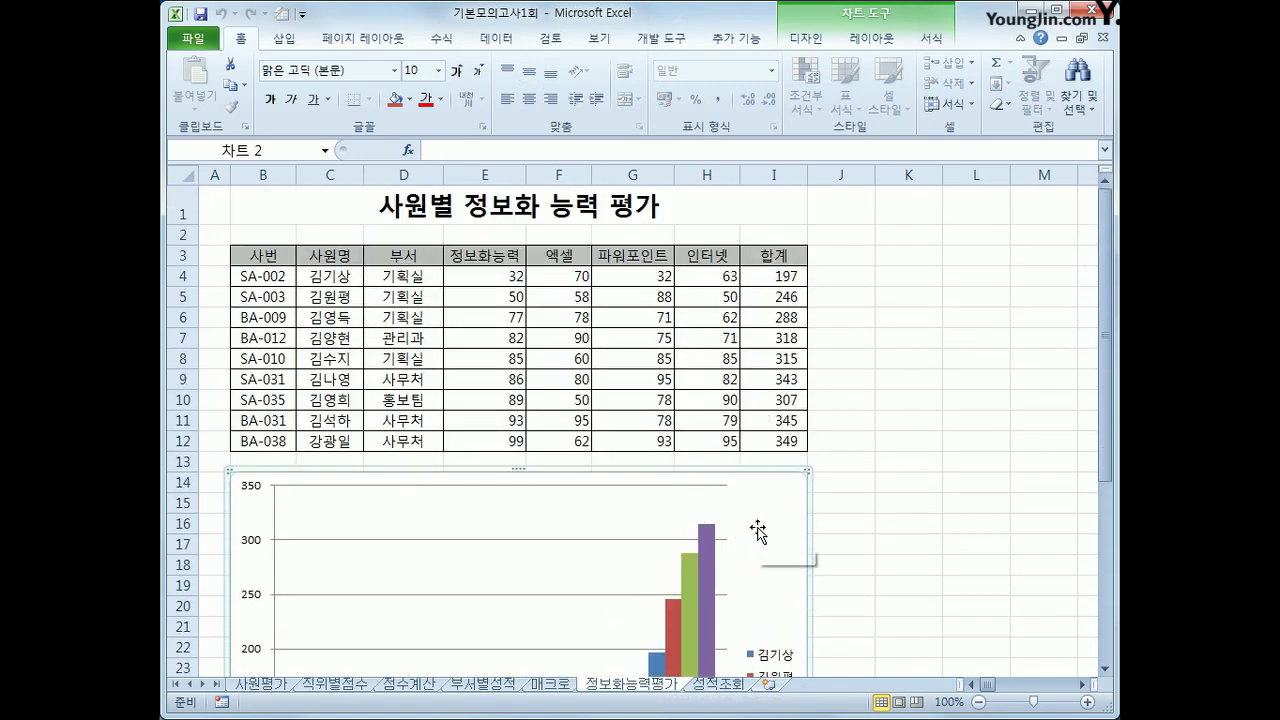
pyautogui.click(800, 42)
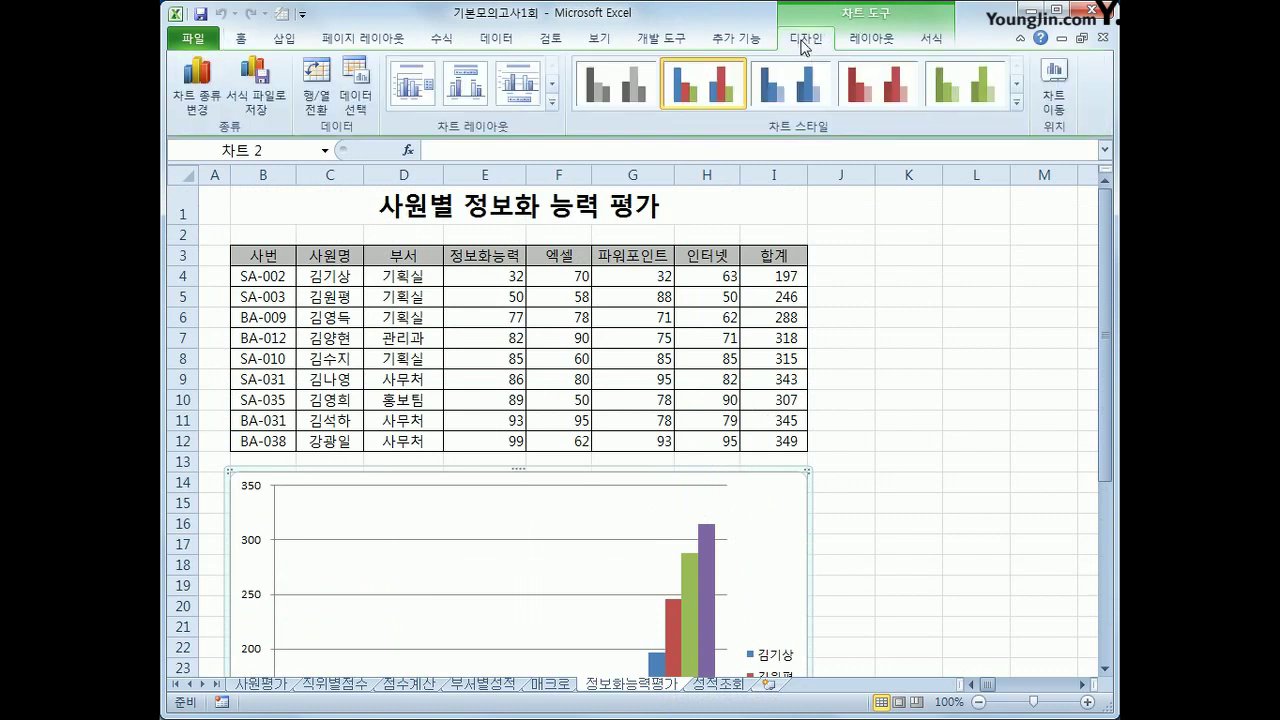
pyautogui.click(313, 100)
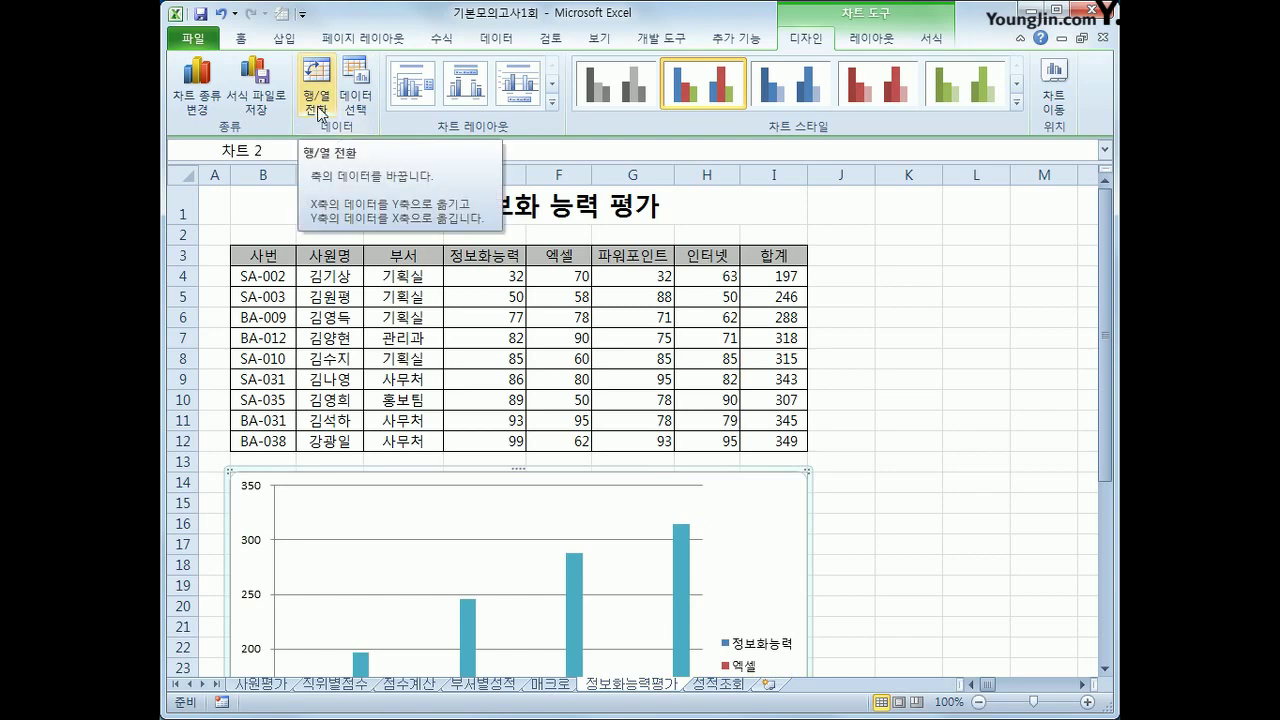
# - Delete the 정보화능력 data series from the chart
pyautogui.scroll(-2, 570, 335)
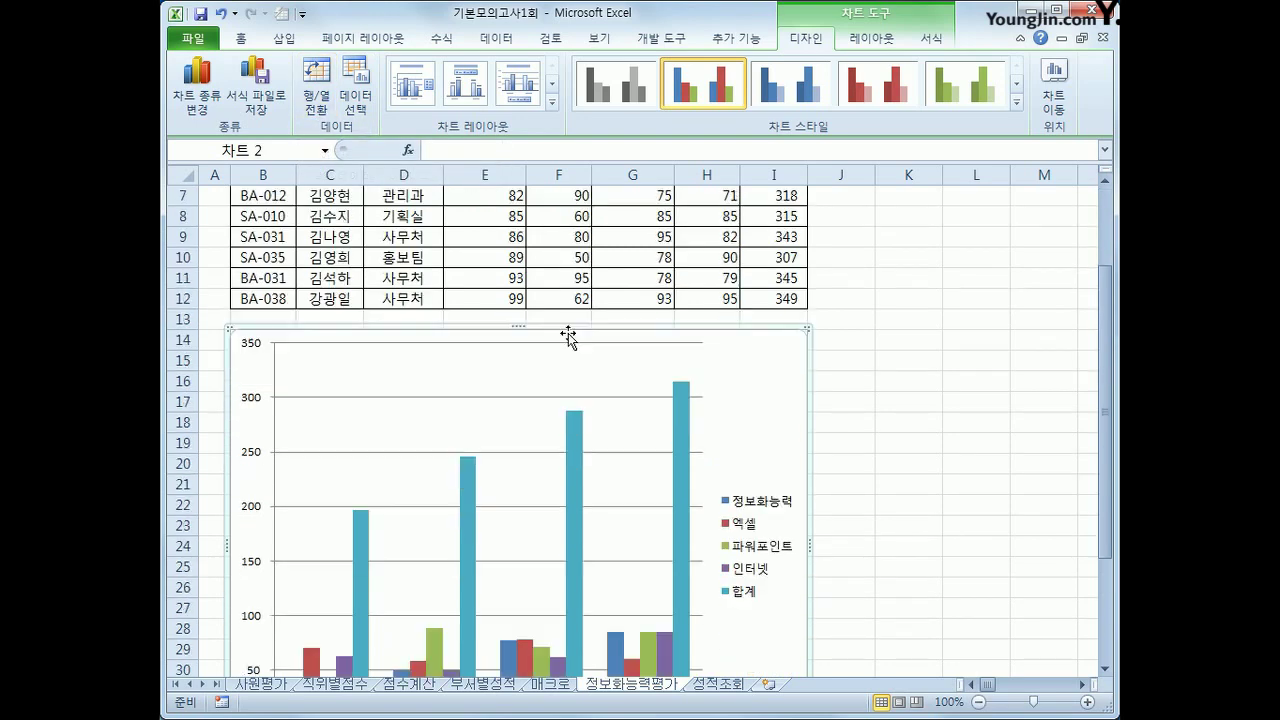
pyautogui.scroll(-2, 410, 562)
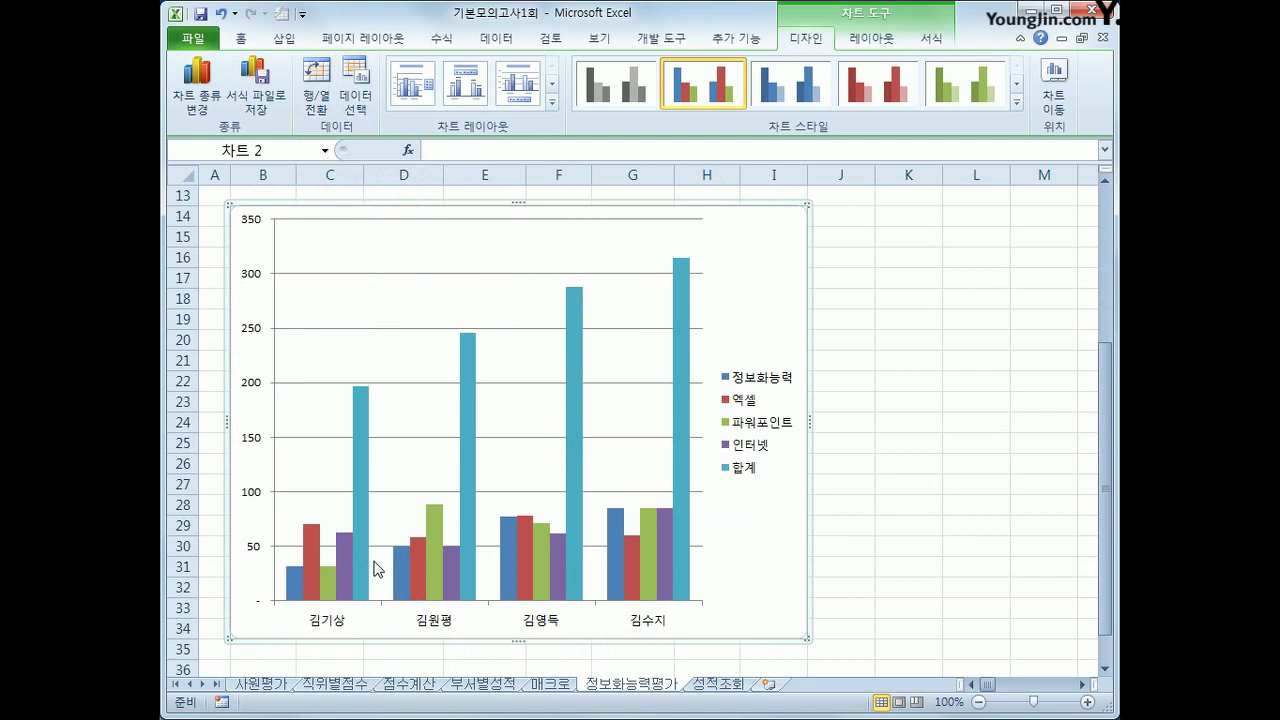
pyautogui.click(296, 580)
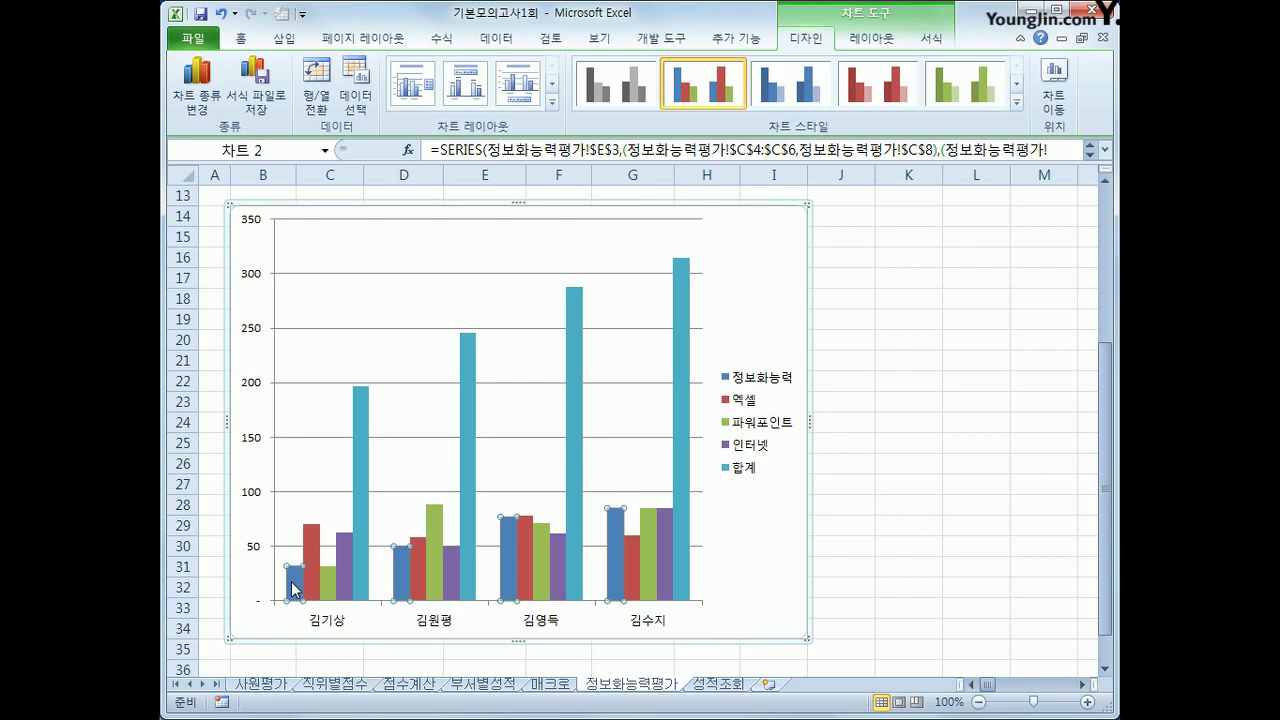
pyautogui.press('Delete')
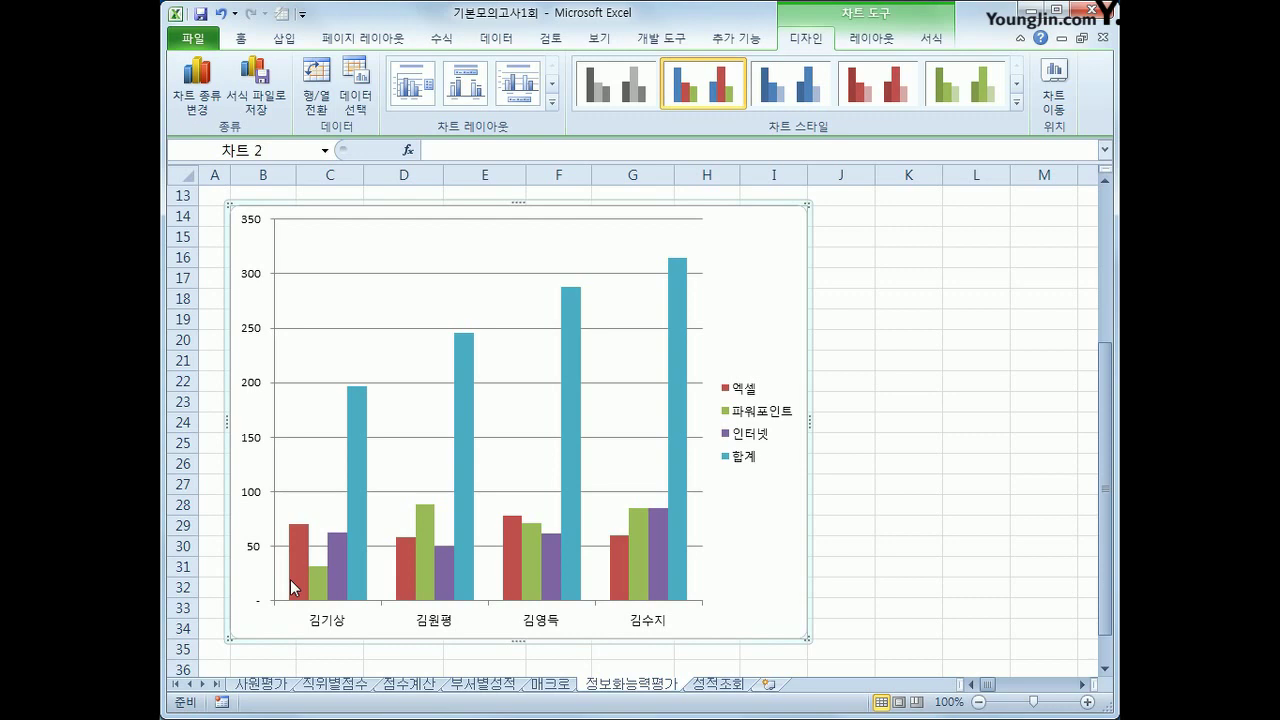
# - Change the 합계 series to a 꺾은선형 chart type with data markers
pyautogui.click(356, 430)
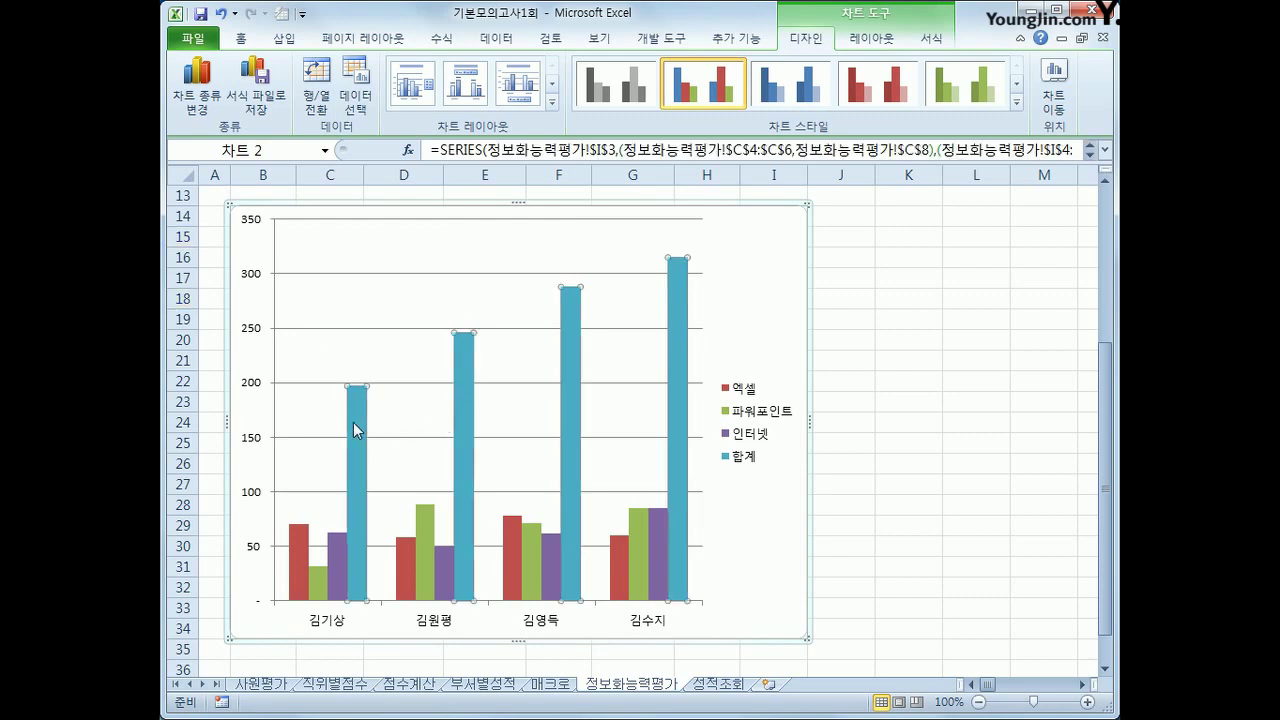
pyautogui.rightClick(356, 430)
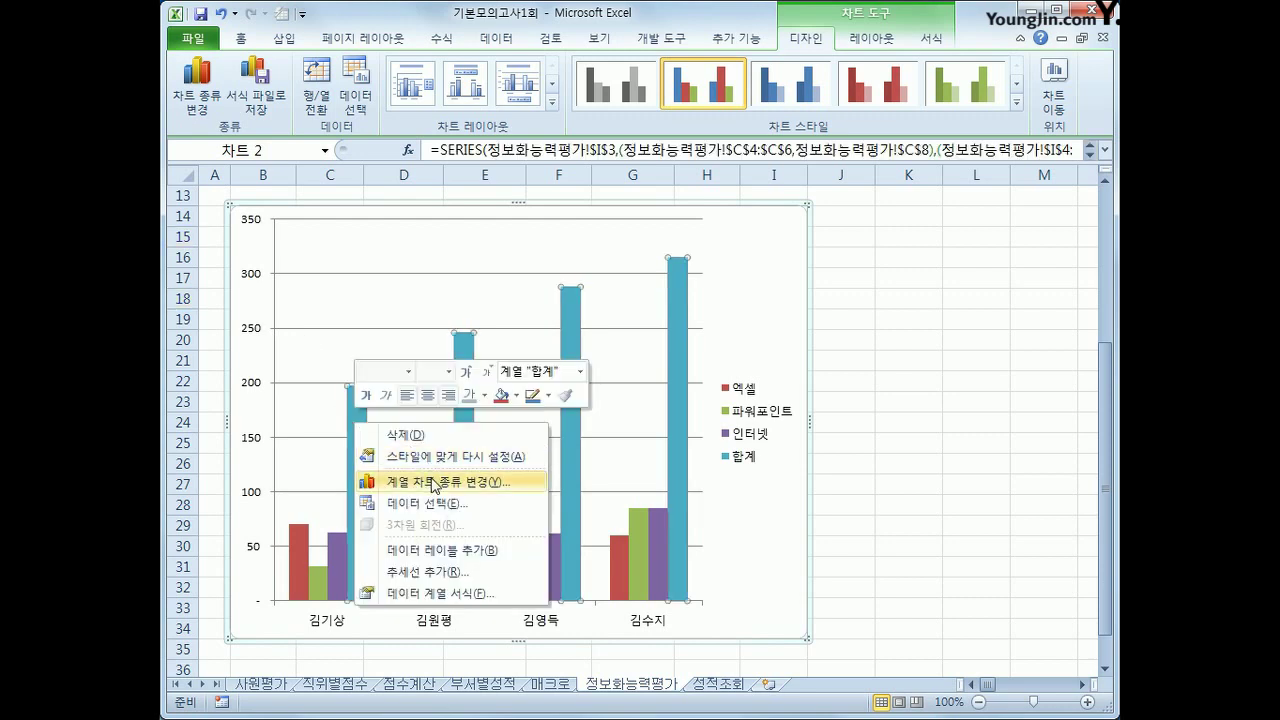
pyautogui.click(434, 482)
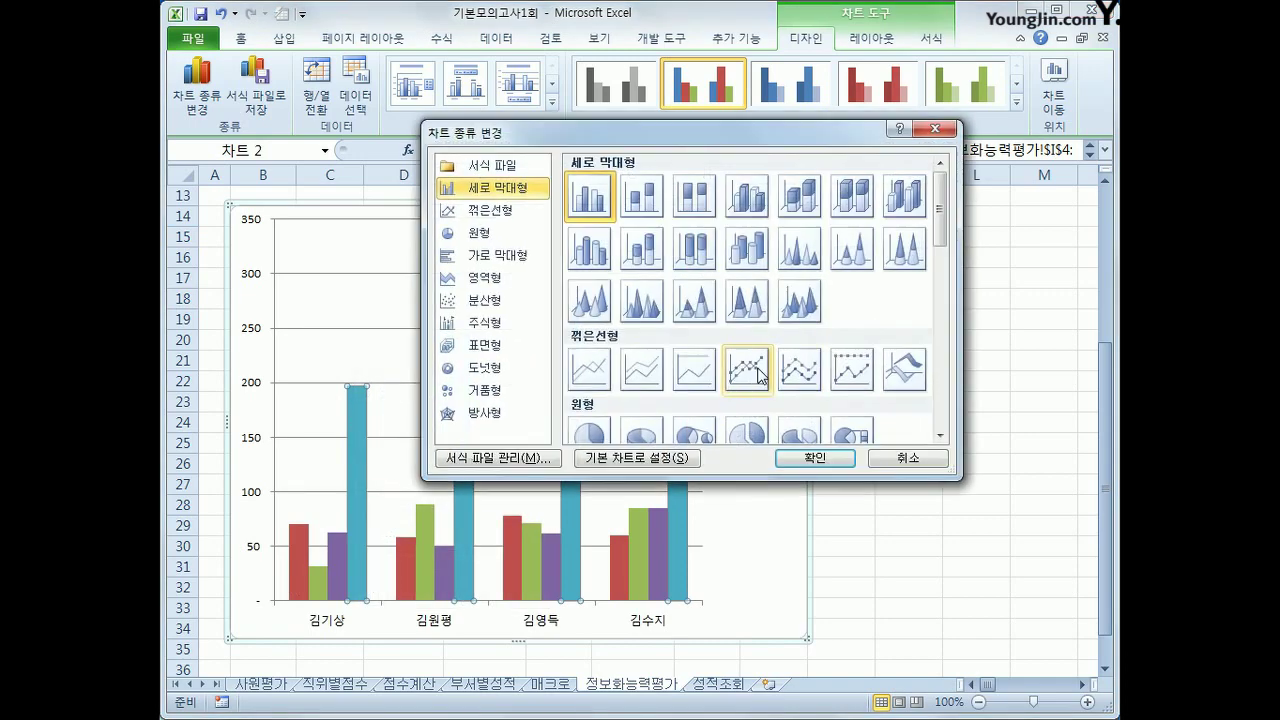
pyautogui.click(757, 372)
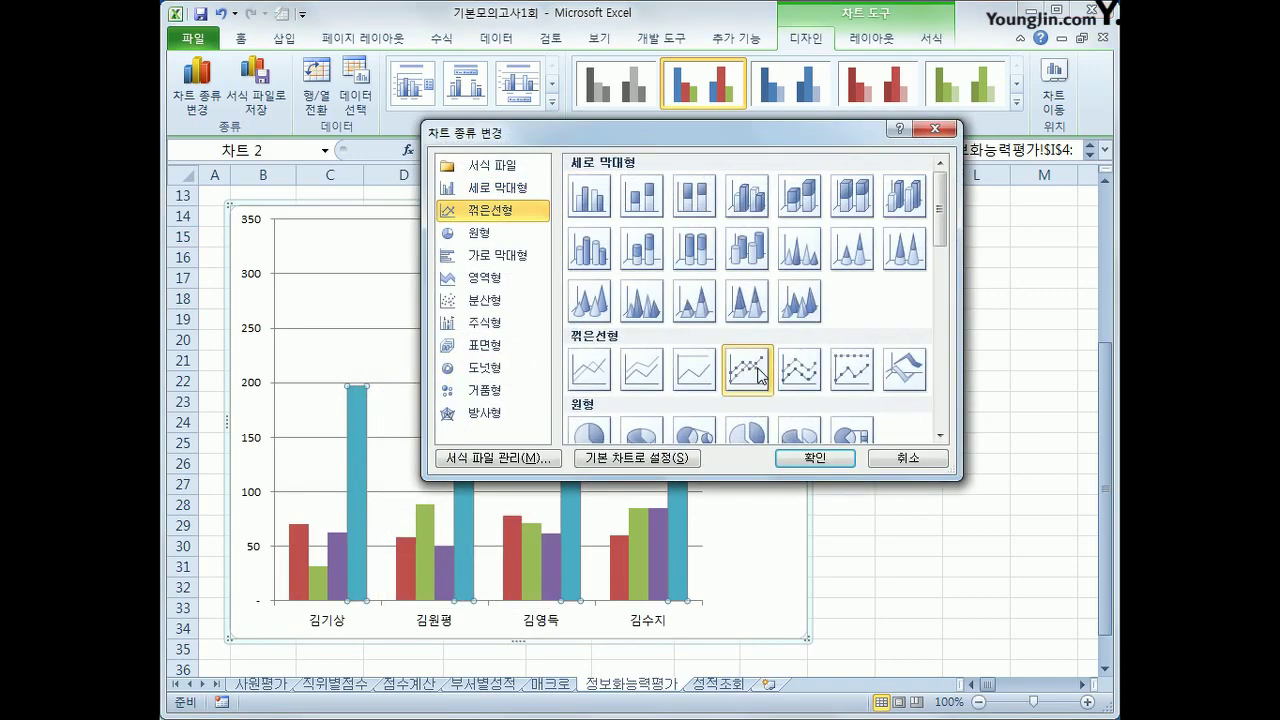
pyautogui.click(818, 460)
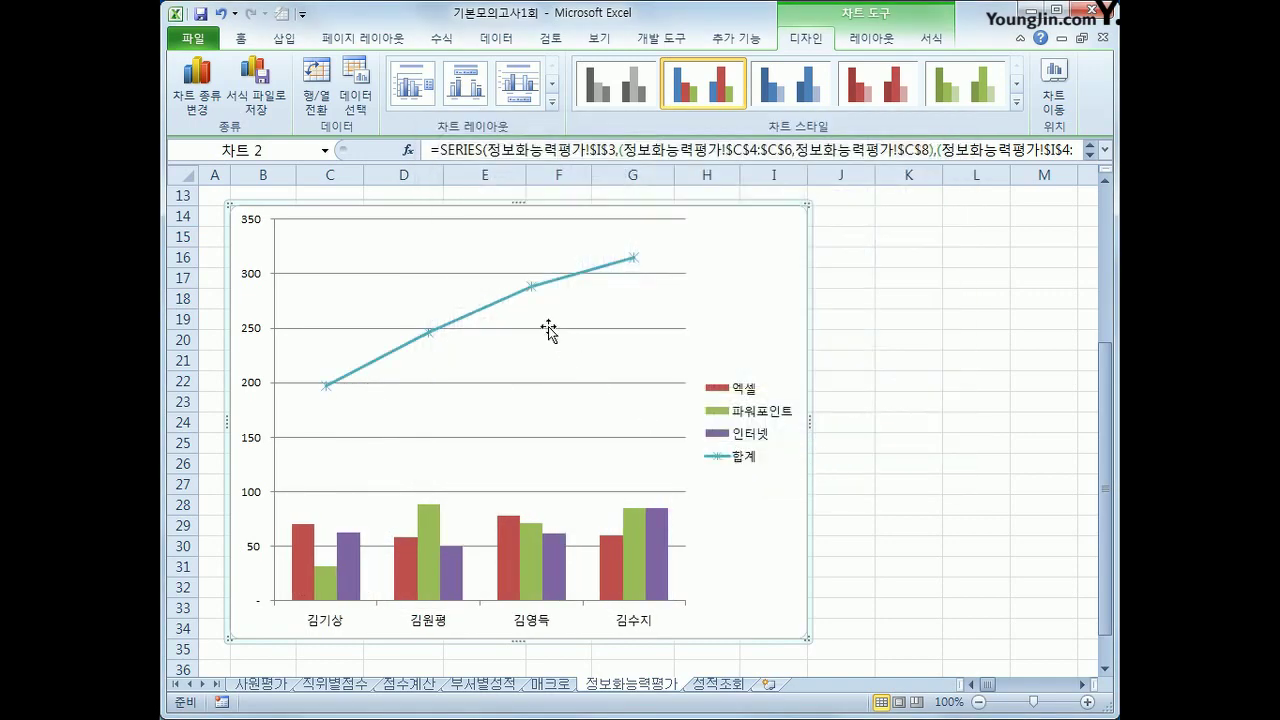
# - Plot the 합계 line series on the secondary axis (보조 축)
pyautogui.click(532, 288)
pyautogui.rightClick(532, 286)
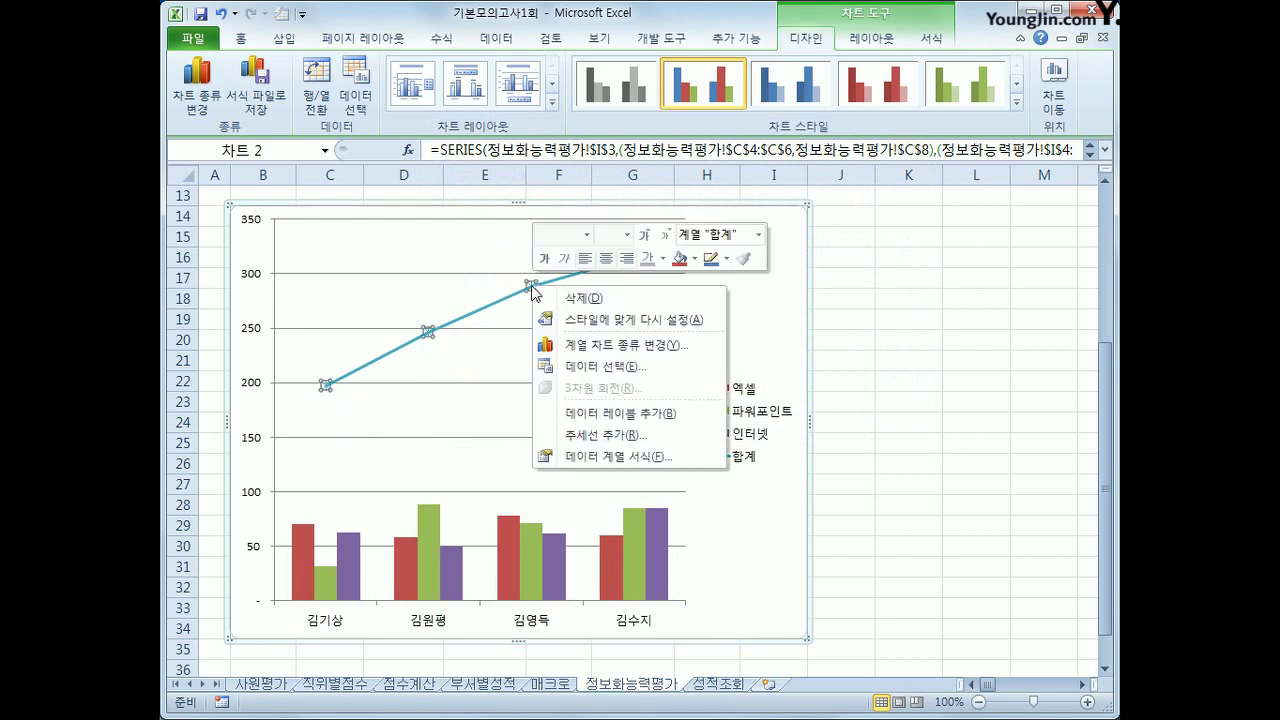
pyautogui.click(706, 458)
pyautogui.click(627, 218)
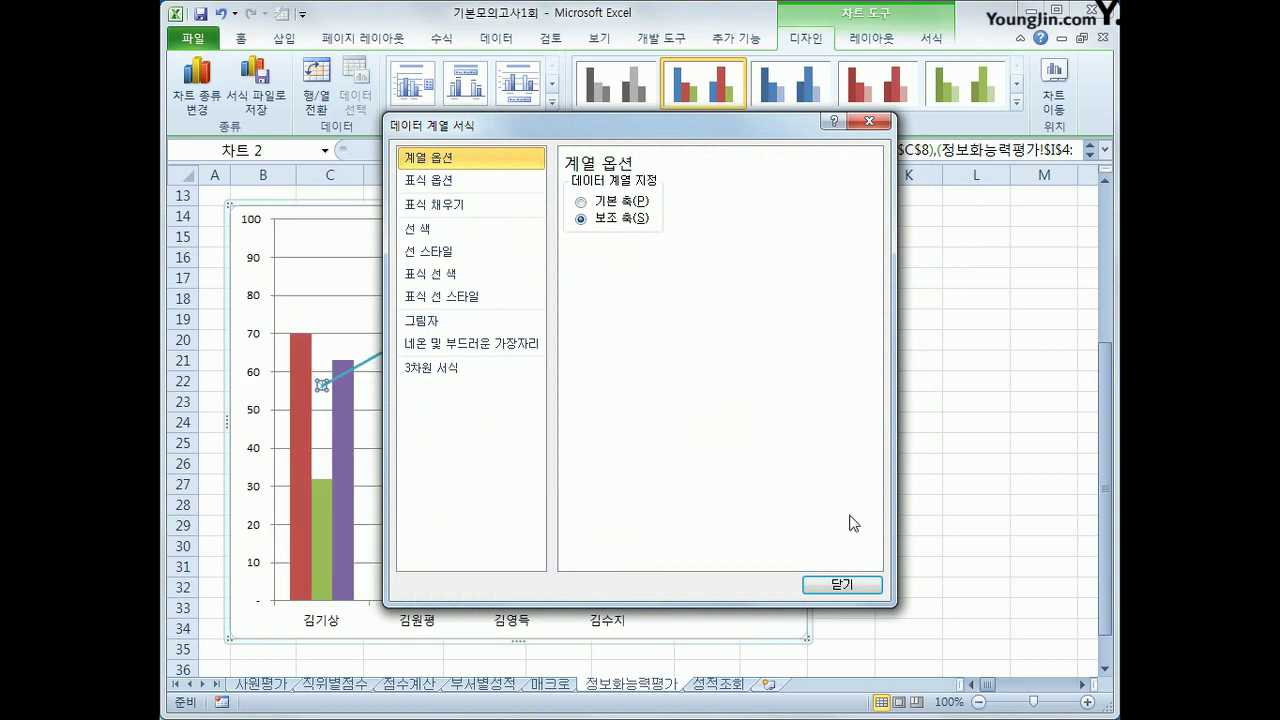
pyautogui.click(866, 584)
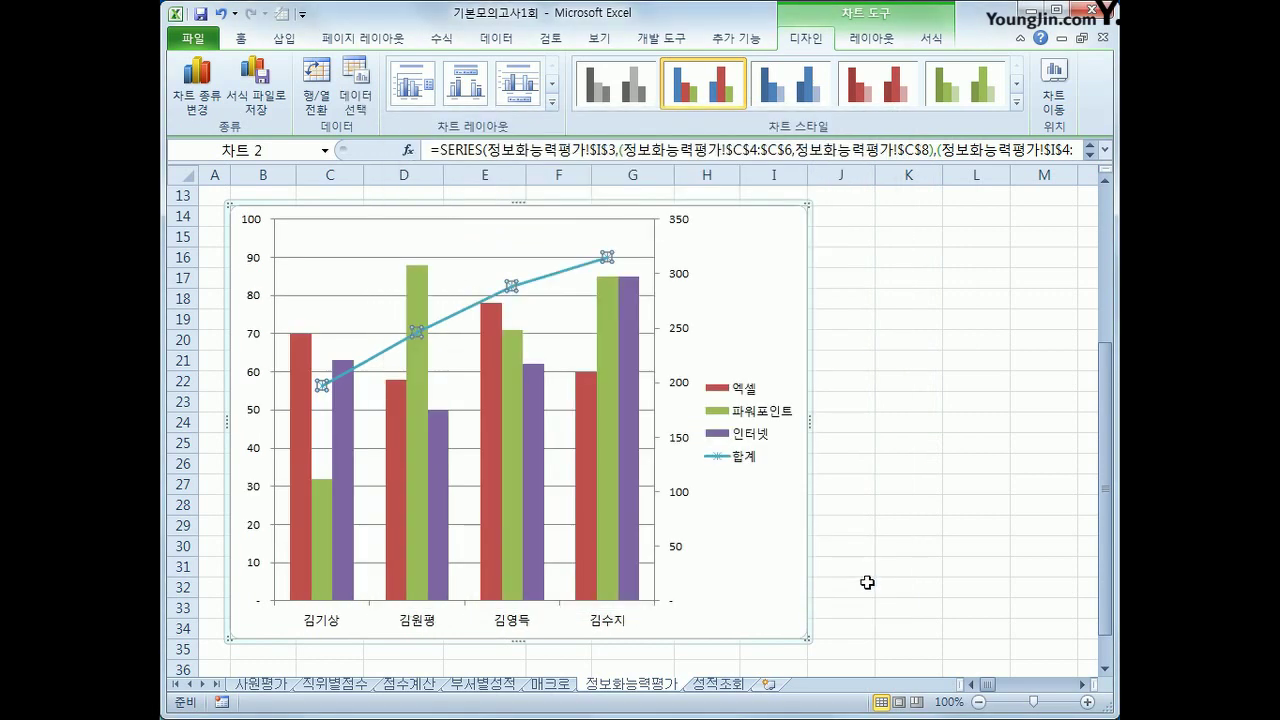
# - Add a linear trendline (선형 추세선) to the 엑셀 data series
pyautogui.click(301, 410)
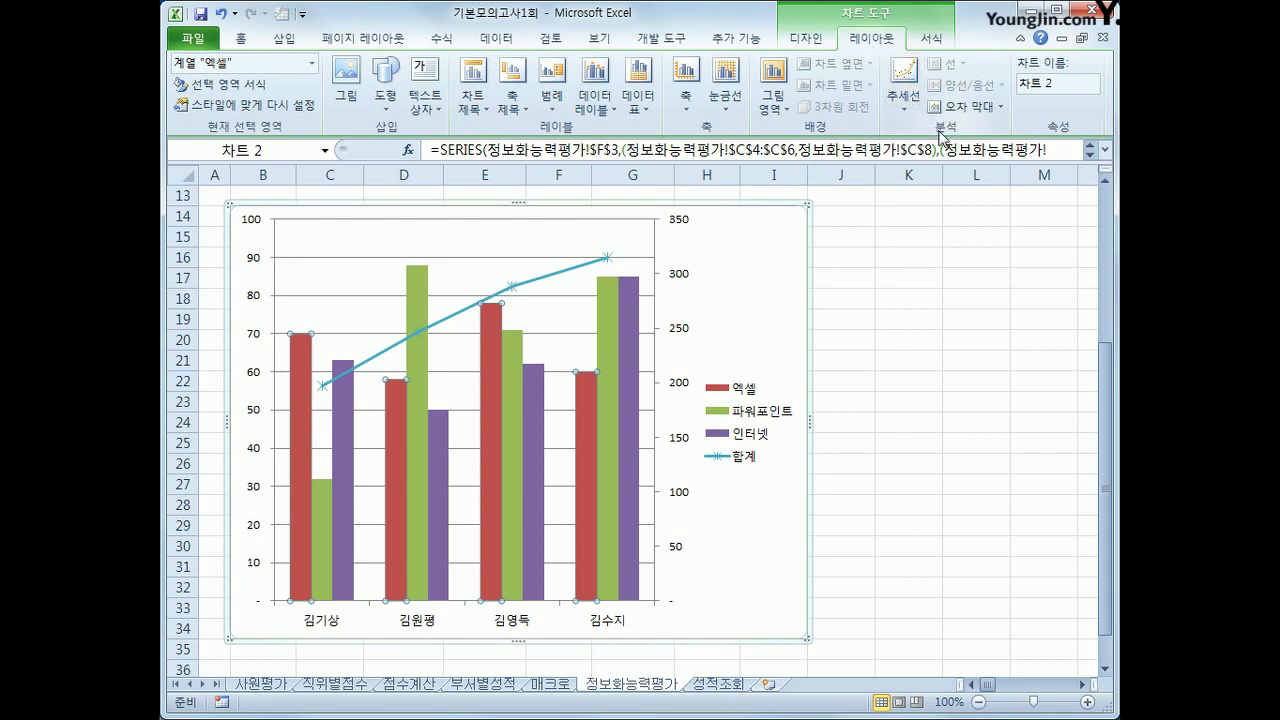
pyautogui.click(902, 112)
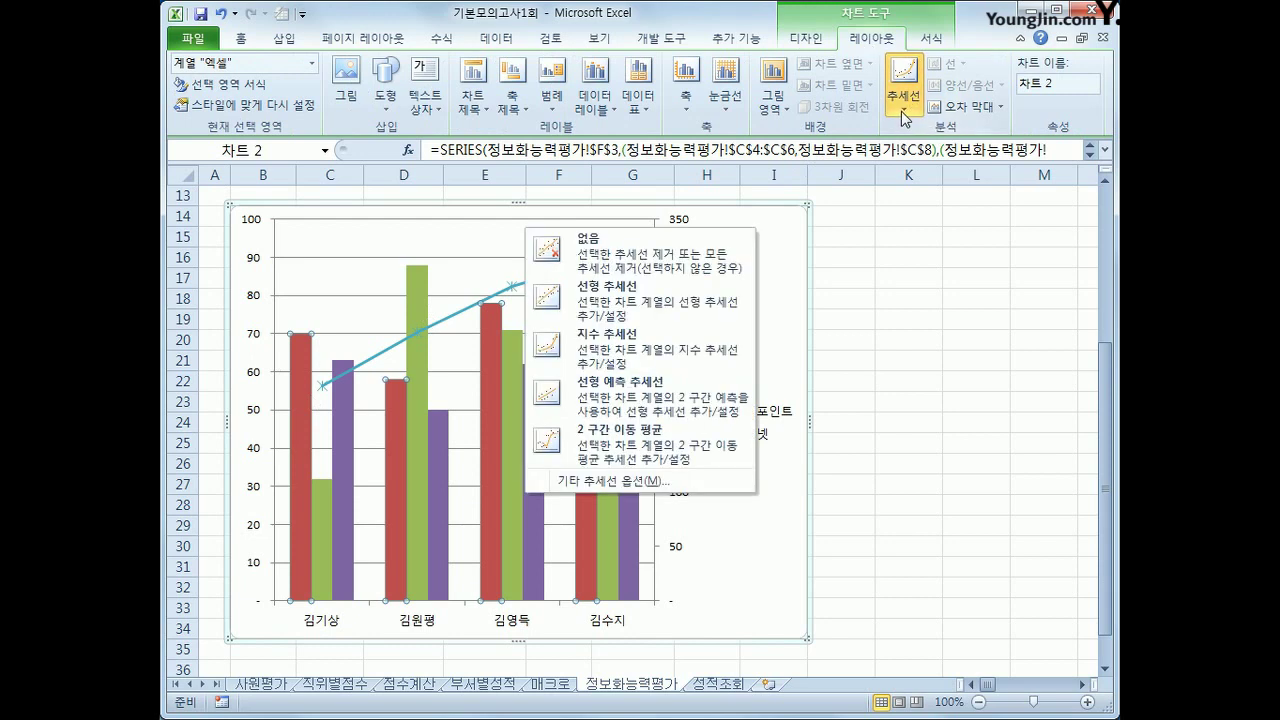
pyautogui.click(608, 303)
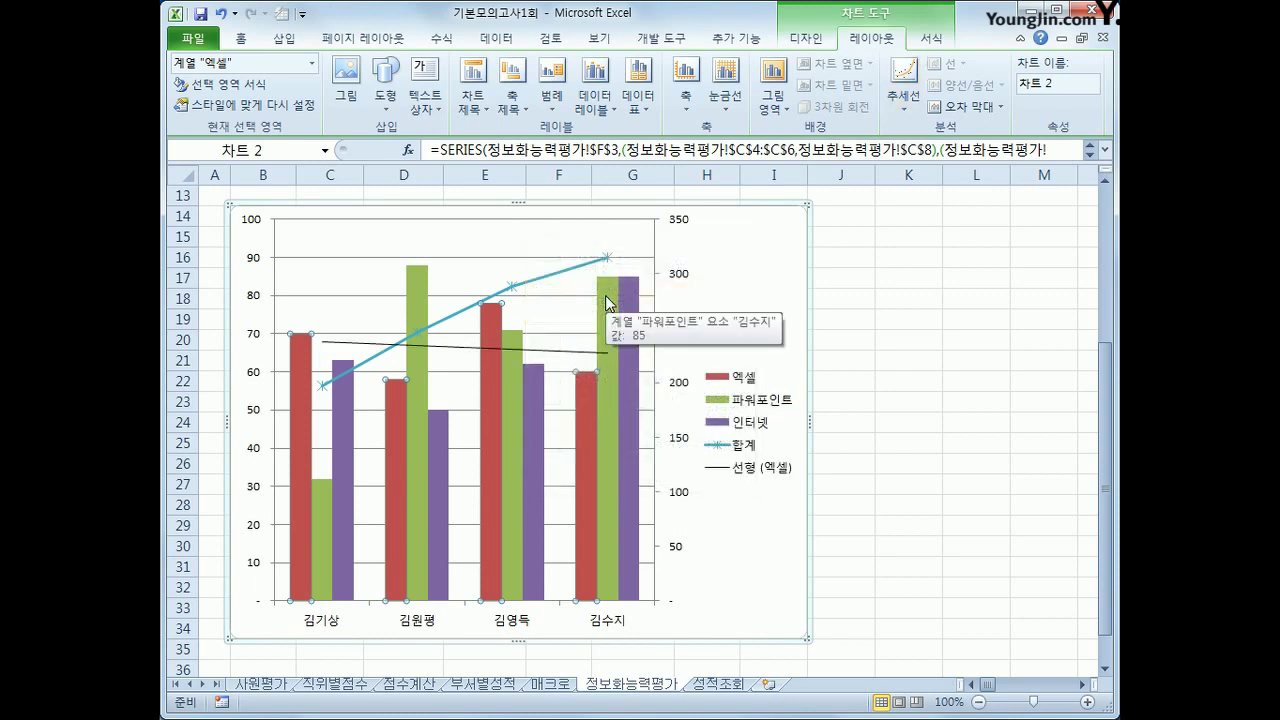
# - Add a chart title above the chart and set its text to 기획실 정보화 평가
pyautogui.click(735, 299)
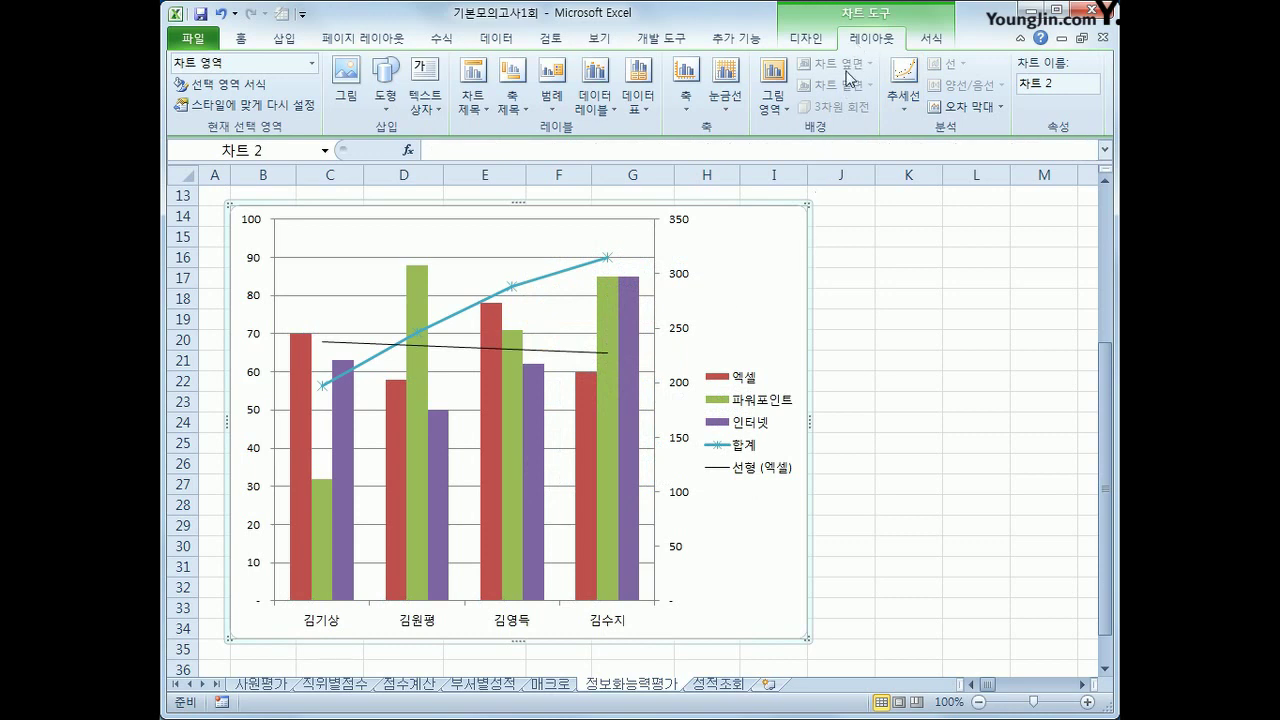
pyautogui.click(476, 100)
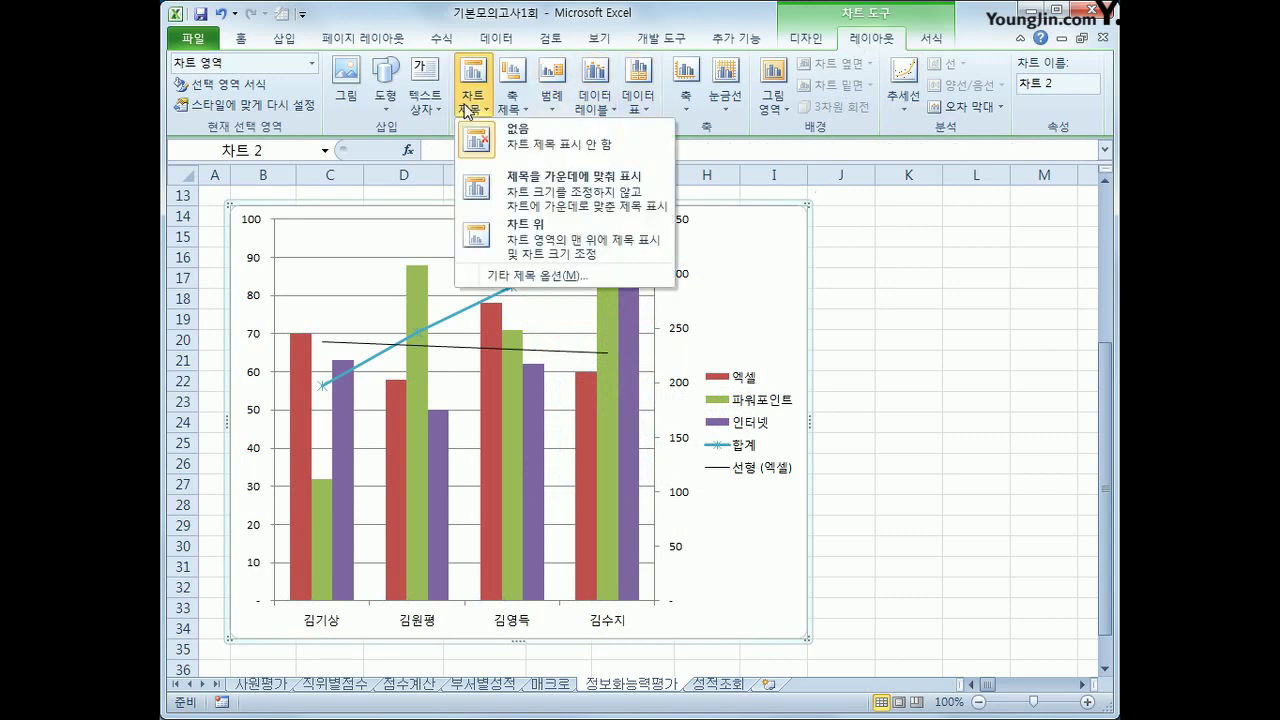
pyautogui.click(492, 240)
pyautogui.moveTo(479, 236); pyautogui.dragTo(565, 258)
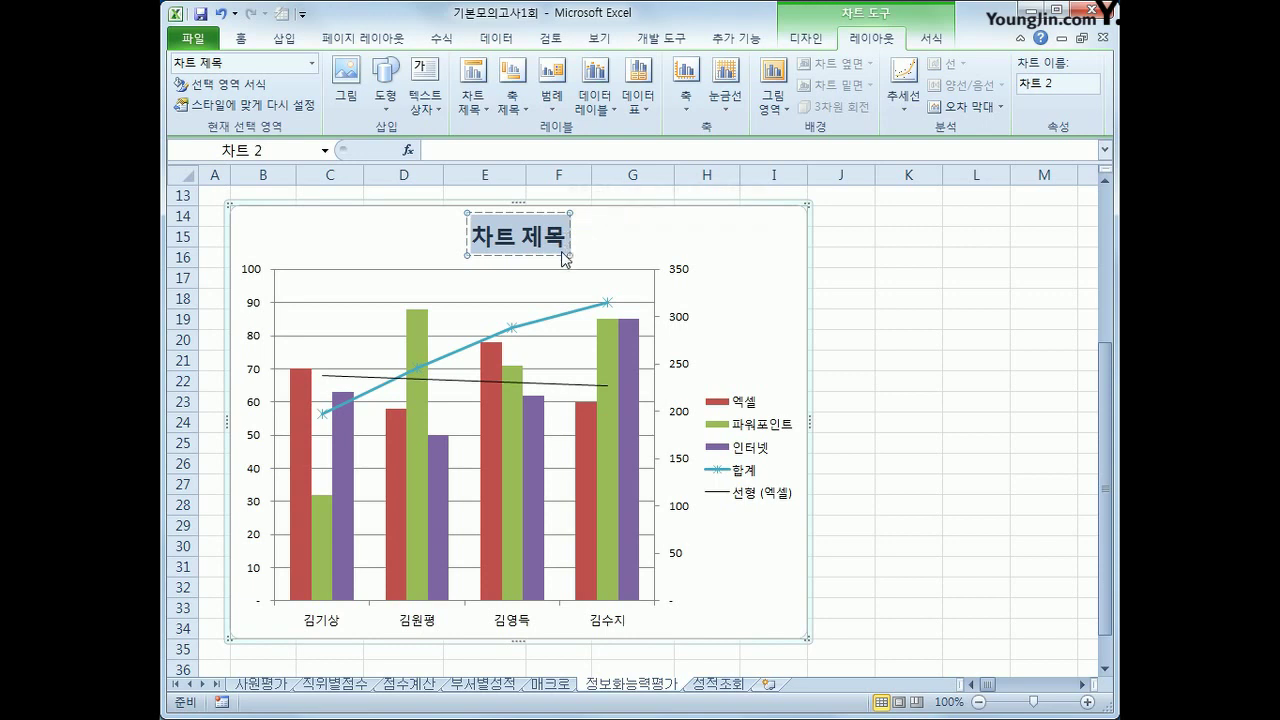
pyautogui.write('기획실')
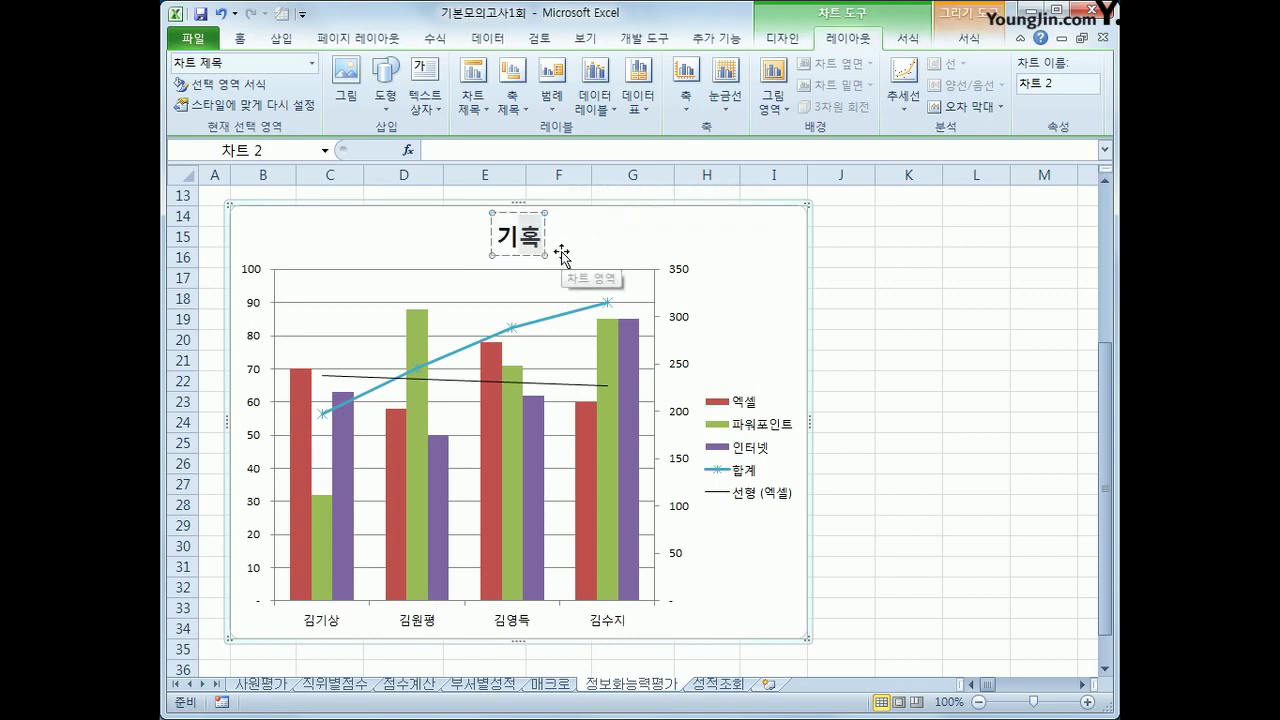
pyautogui.press('BackSpace')
pyautogui.press('BackSpace')
pyautogui.write('획')
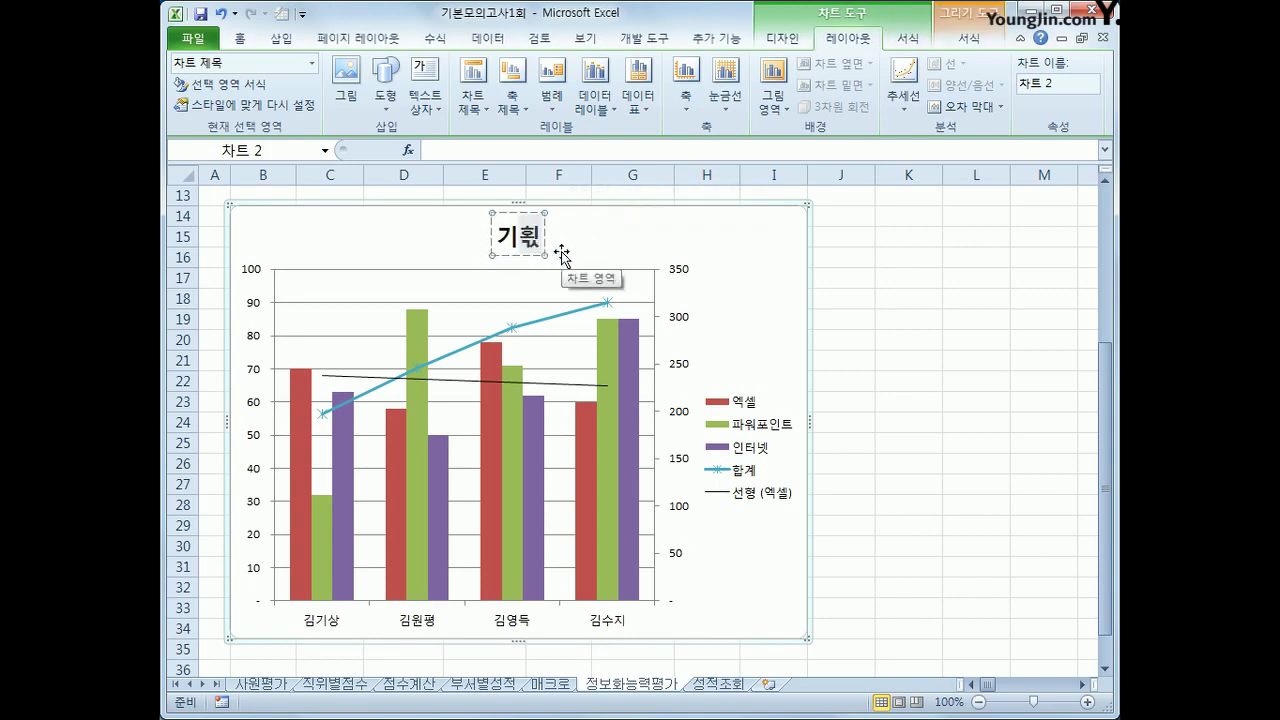
pyautogui.write('실 정보화 평가')
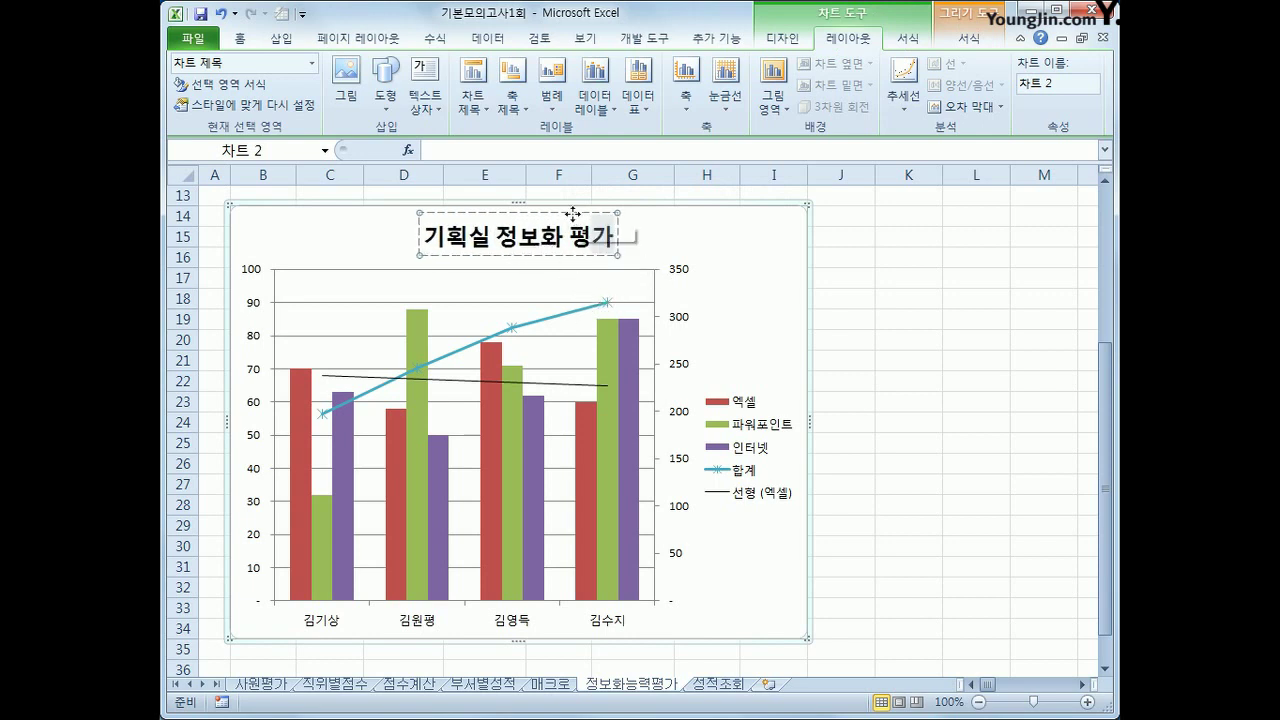
# - Set the chart title's font size to 15
pyautogui.click(573, 213)
pyautogui.rightClick(573, 213)
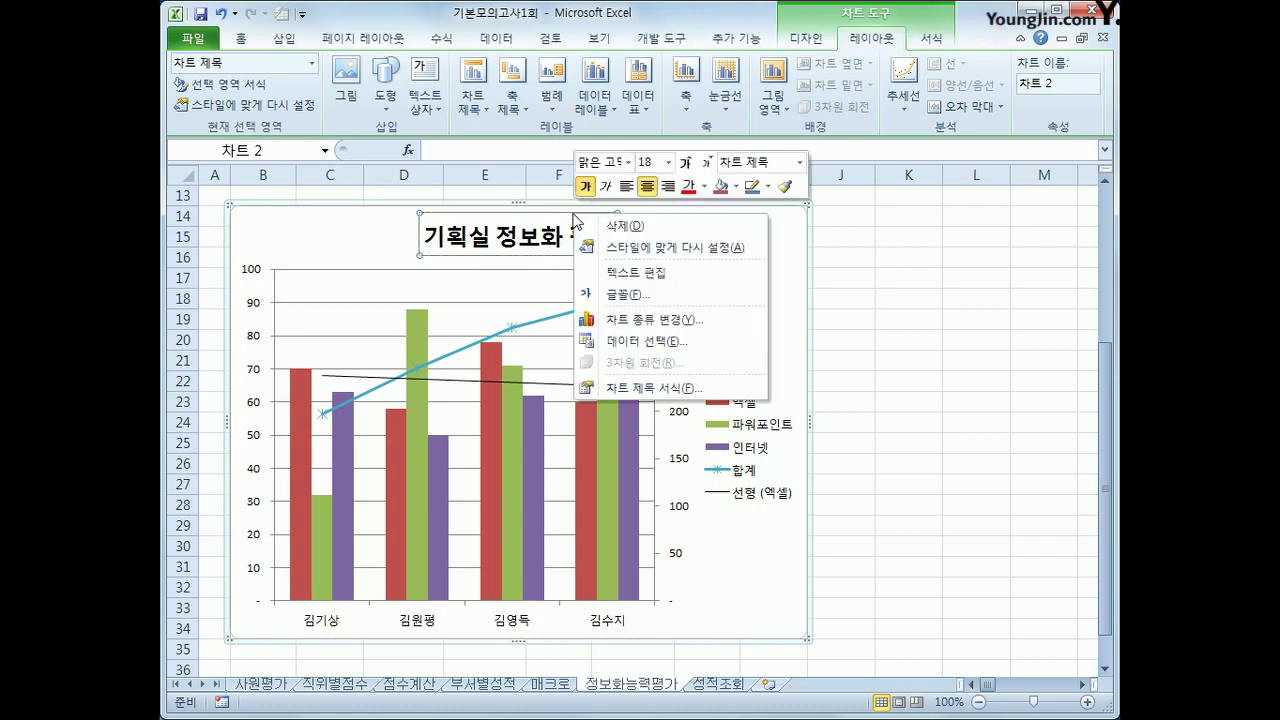
pyautogui.click(645, 162)
pyautogui.write('1')
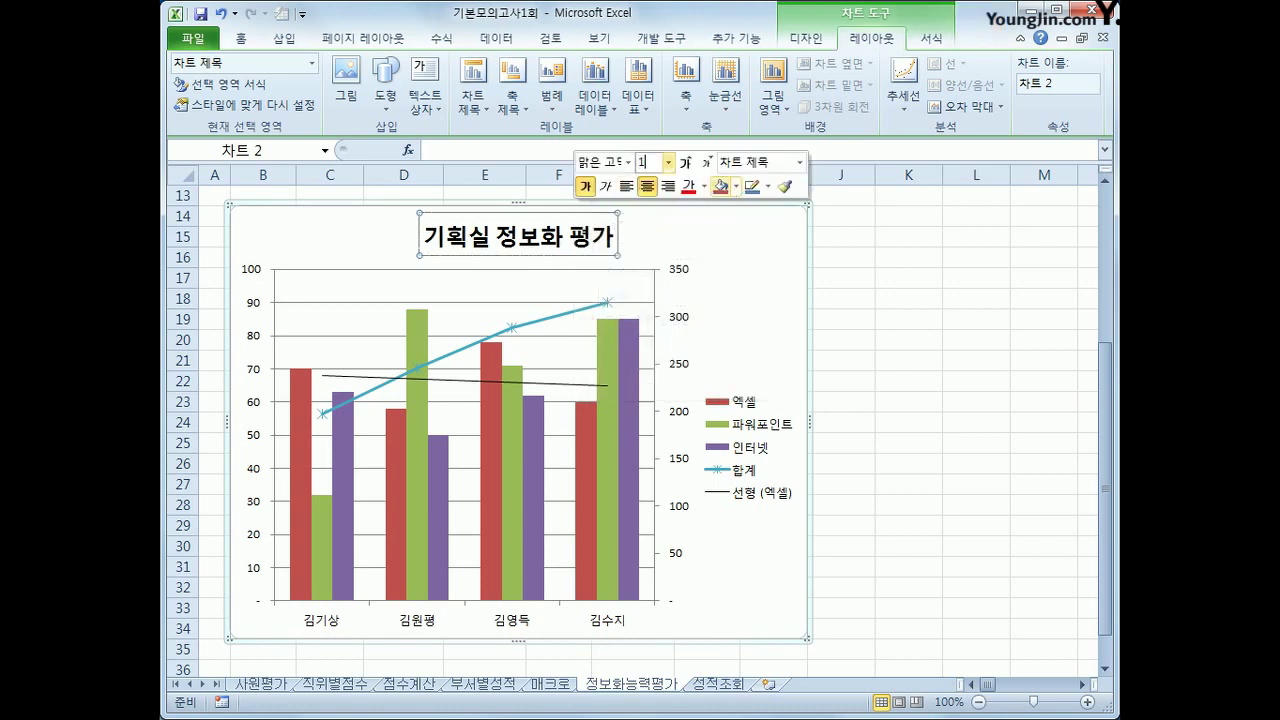
pyautogui.write('5')
pyautogui.press('Return')
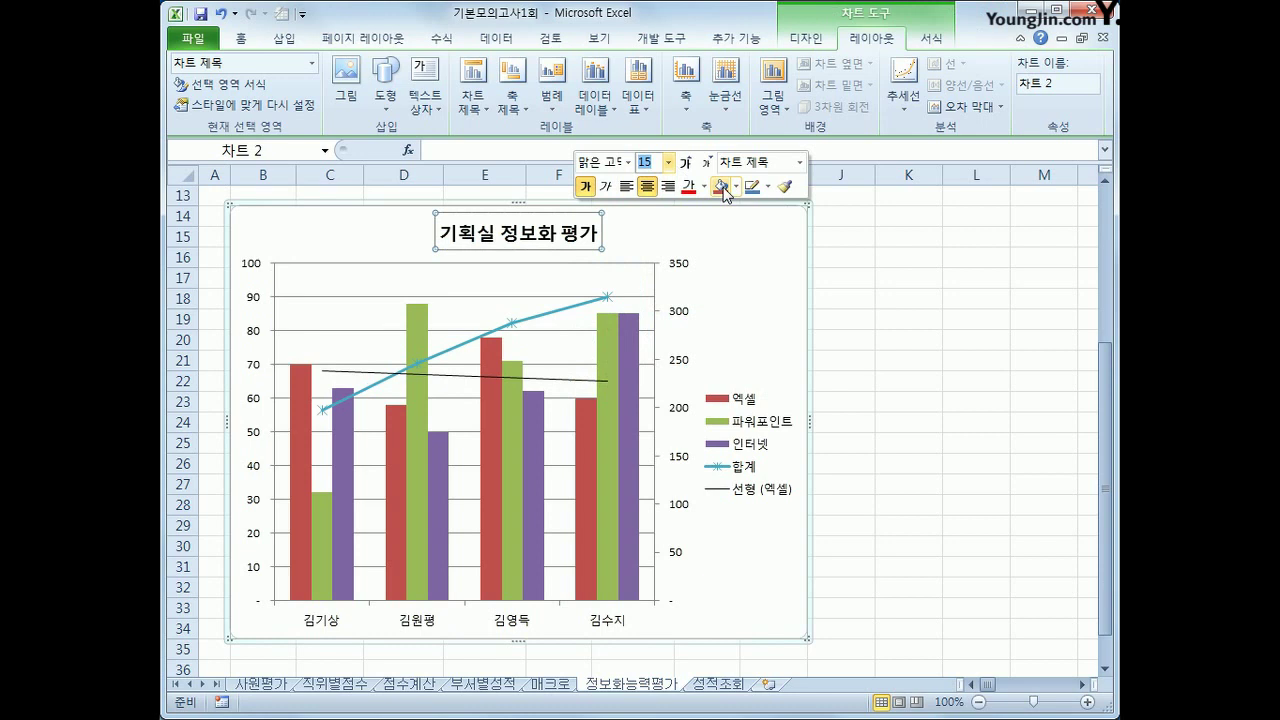
# - Insert a pentagon block arrow shape around the chart title
pyautogui.click(381, 100)
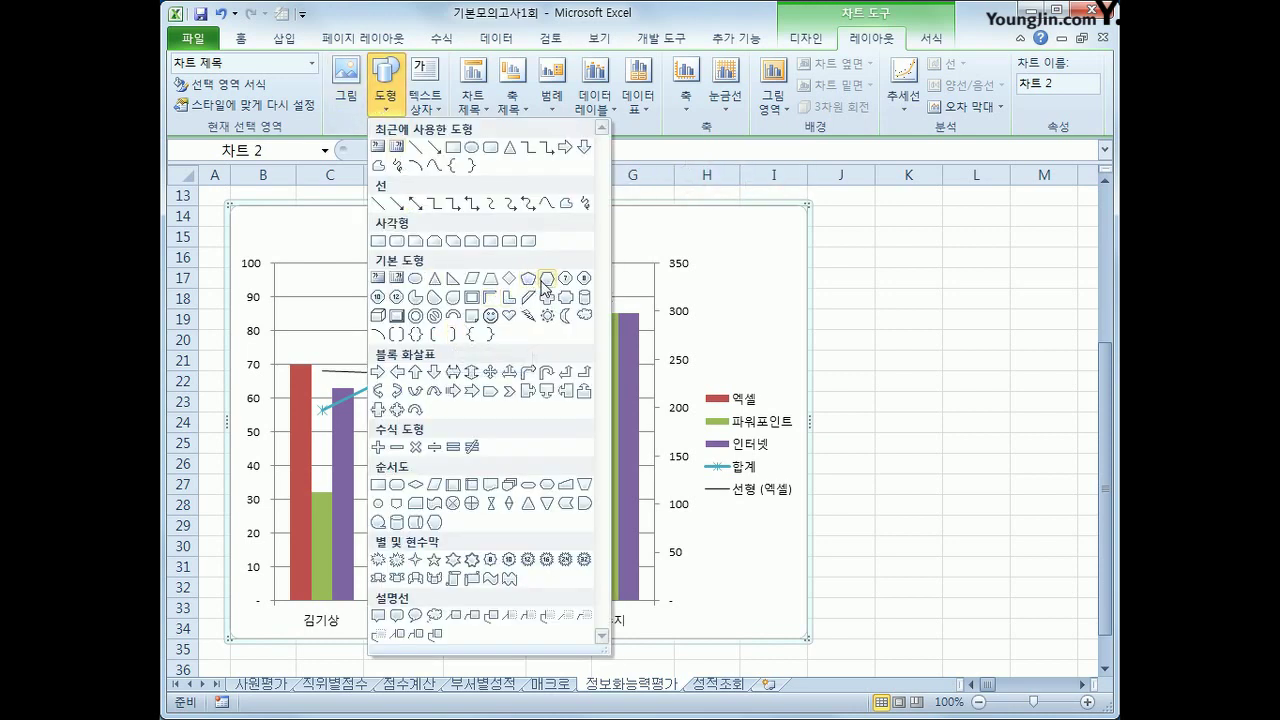
pyautogui.click(490, 392)
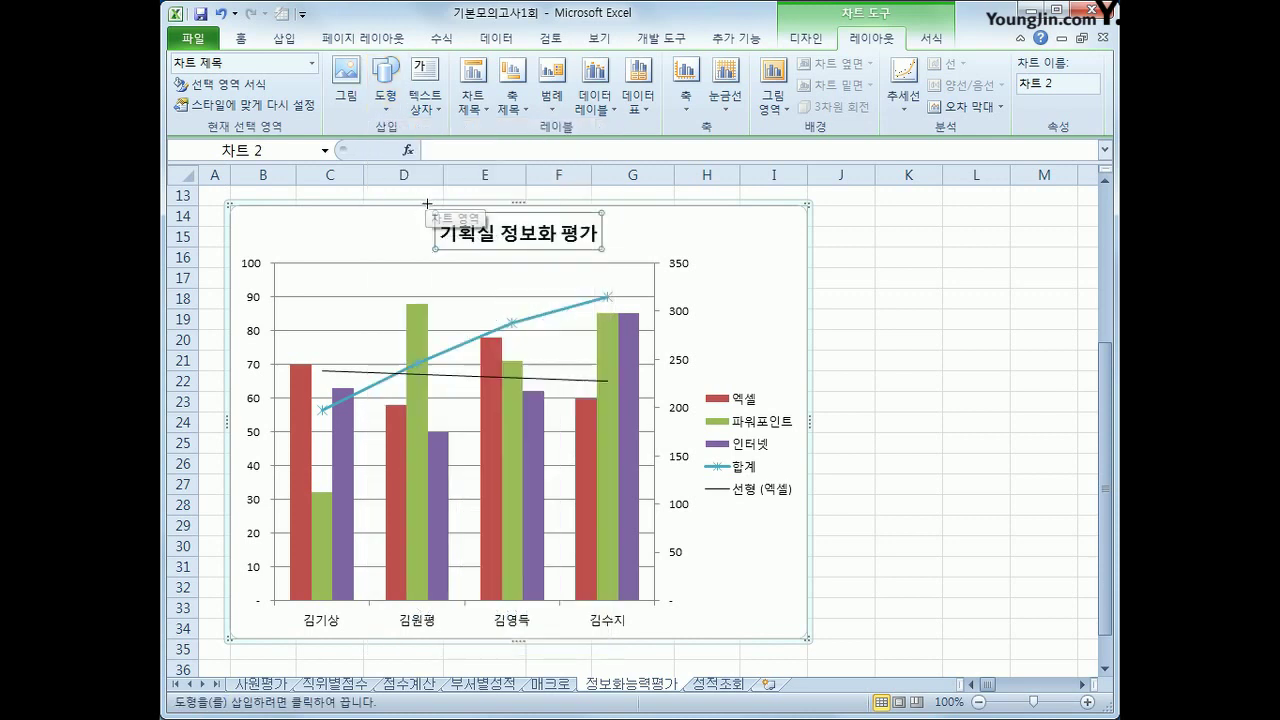